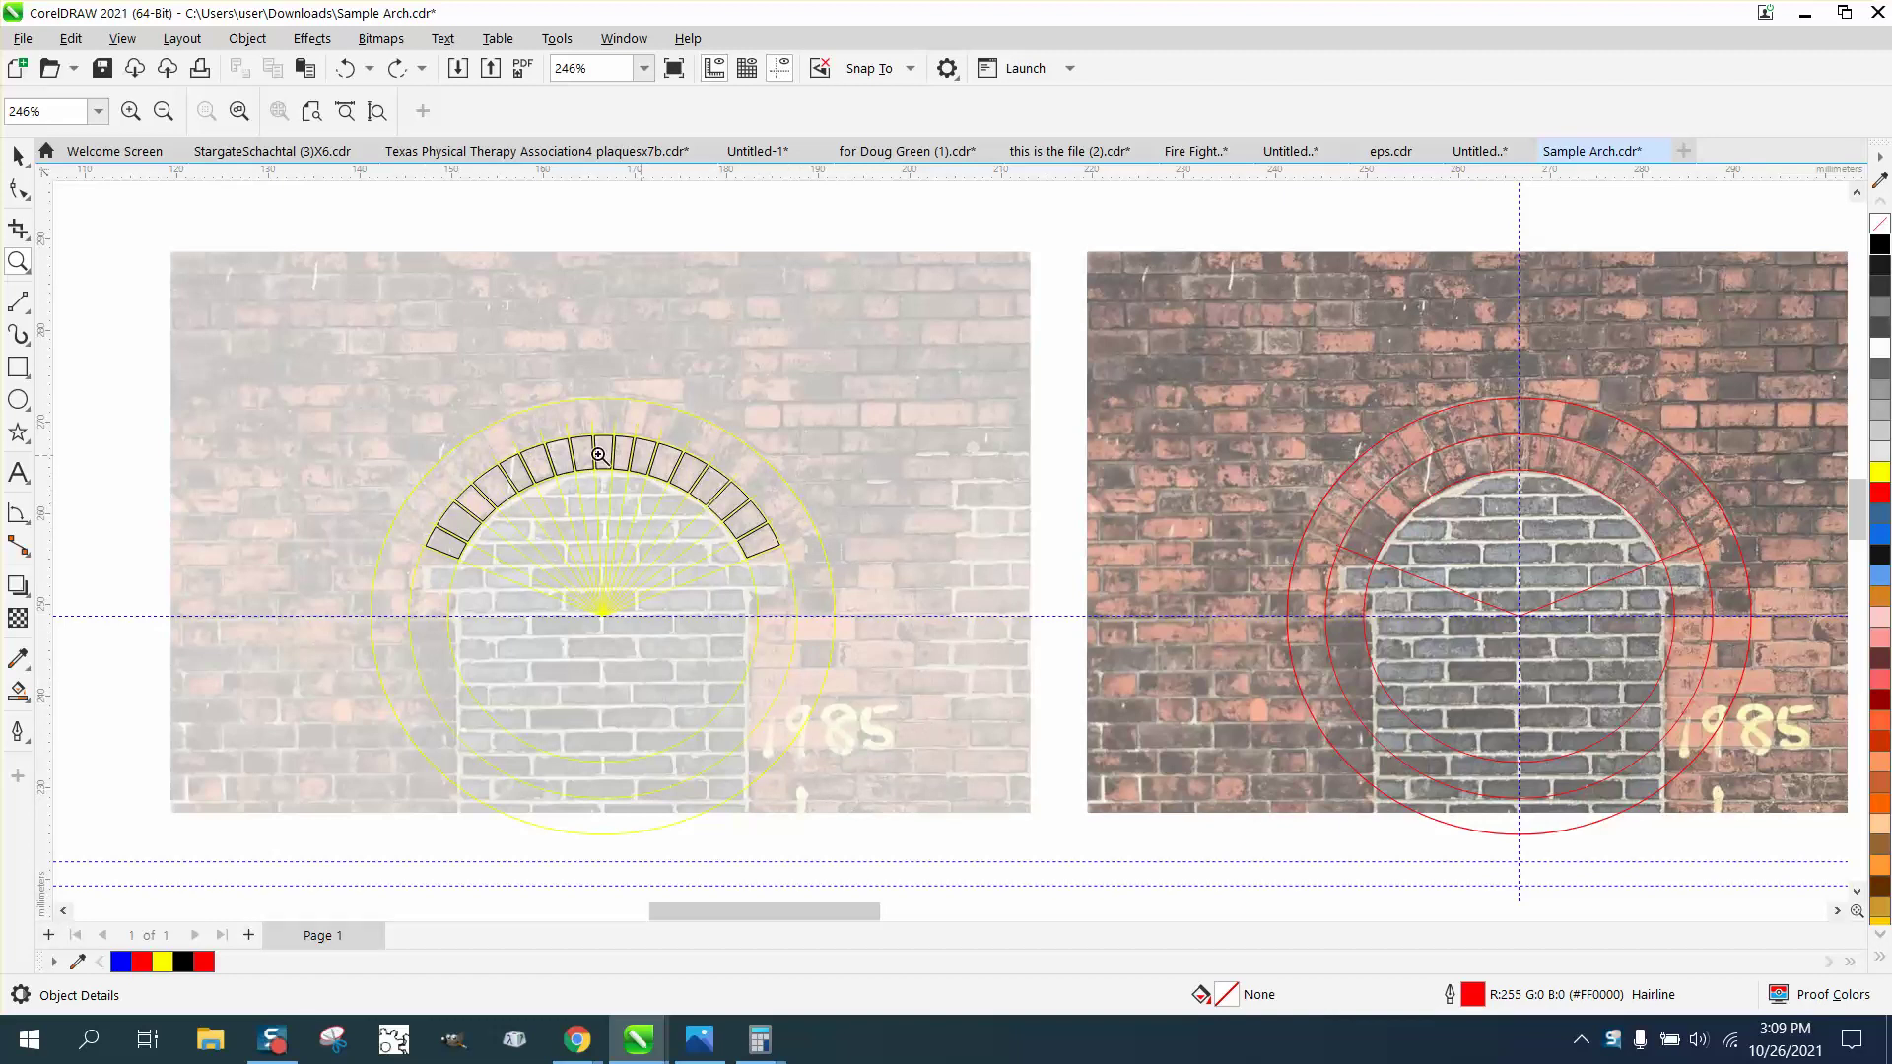
# - Measure the angle between the two red radial lines at the circles' centre with an Angular Dimension and delete the dimension
pyautogui.moveTo(424, 448); pyautogui.dragTo(773, 618)
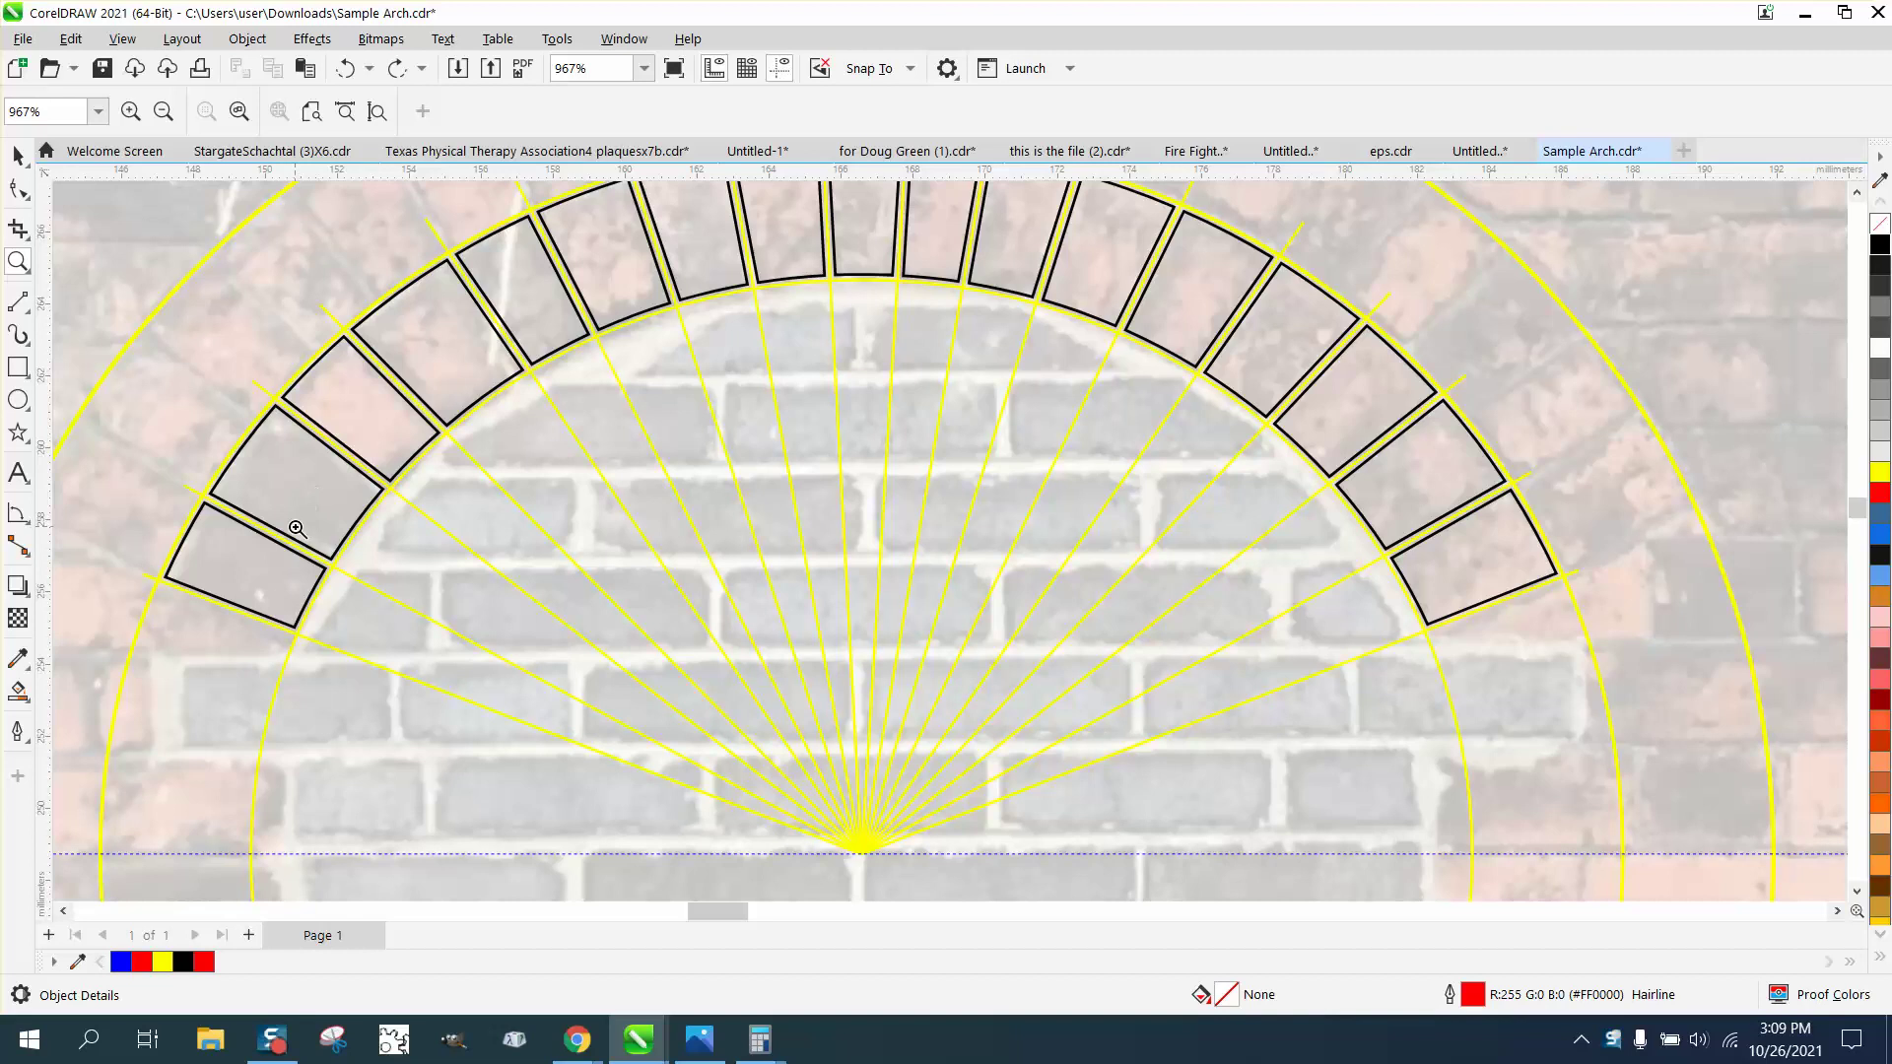
pyautogui.scroll(-2, 266, 507)
pyautogui.scroll(-3, 873, 435)
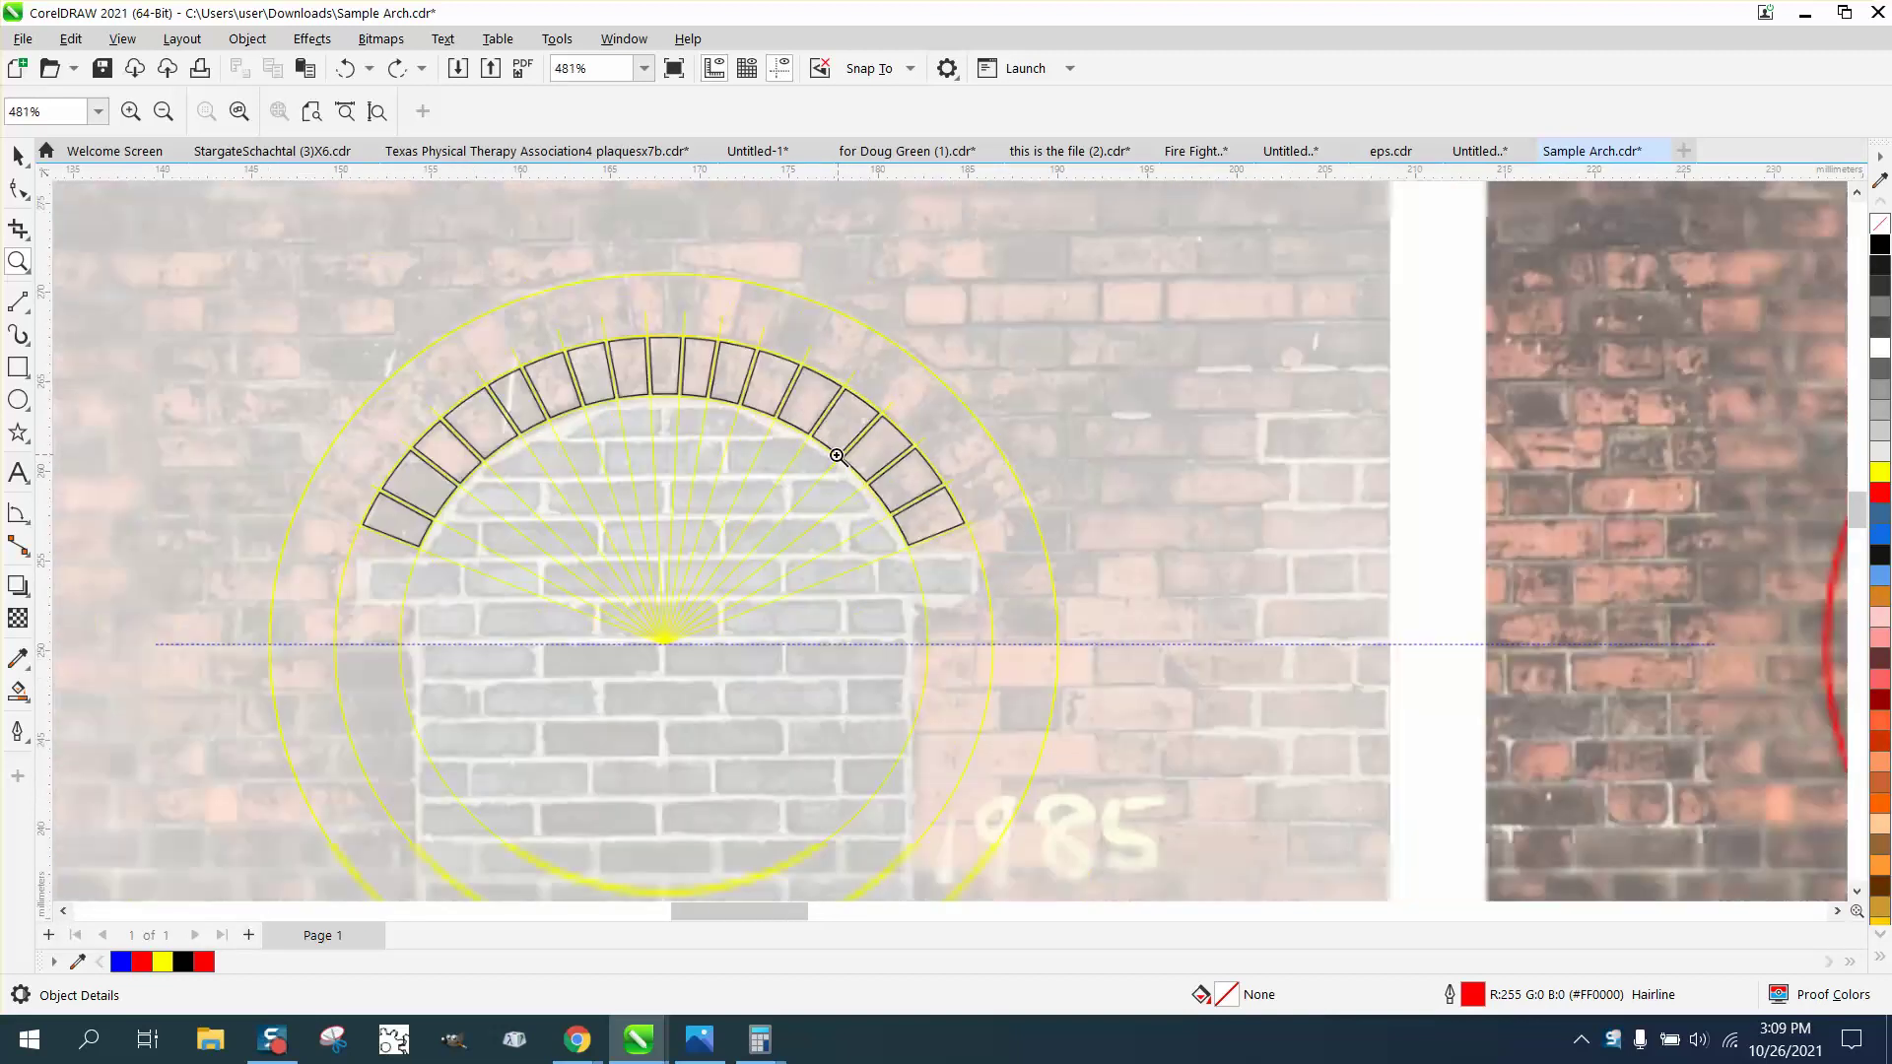
pyautogui.scroll(3, 1727, 639)
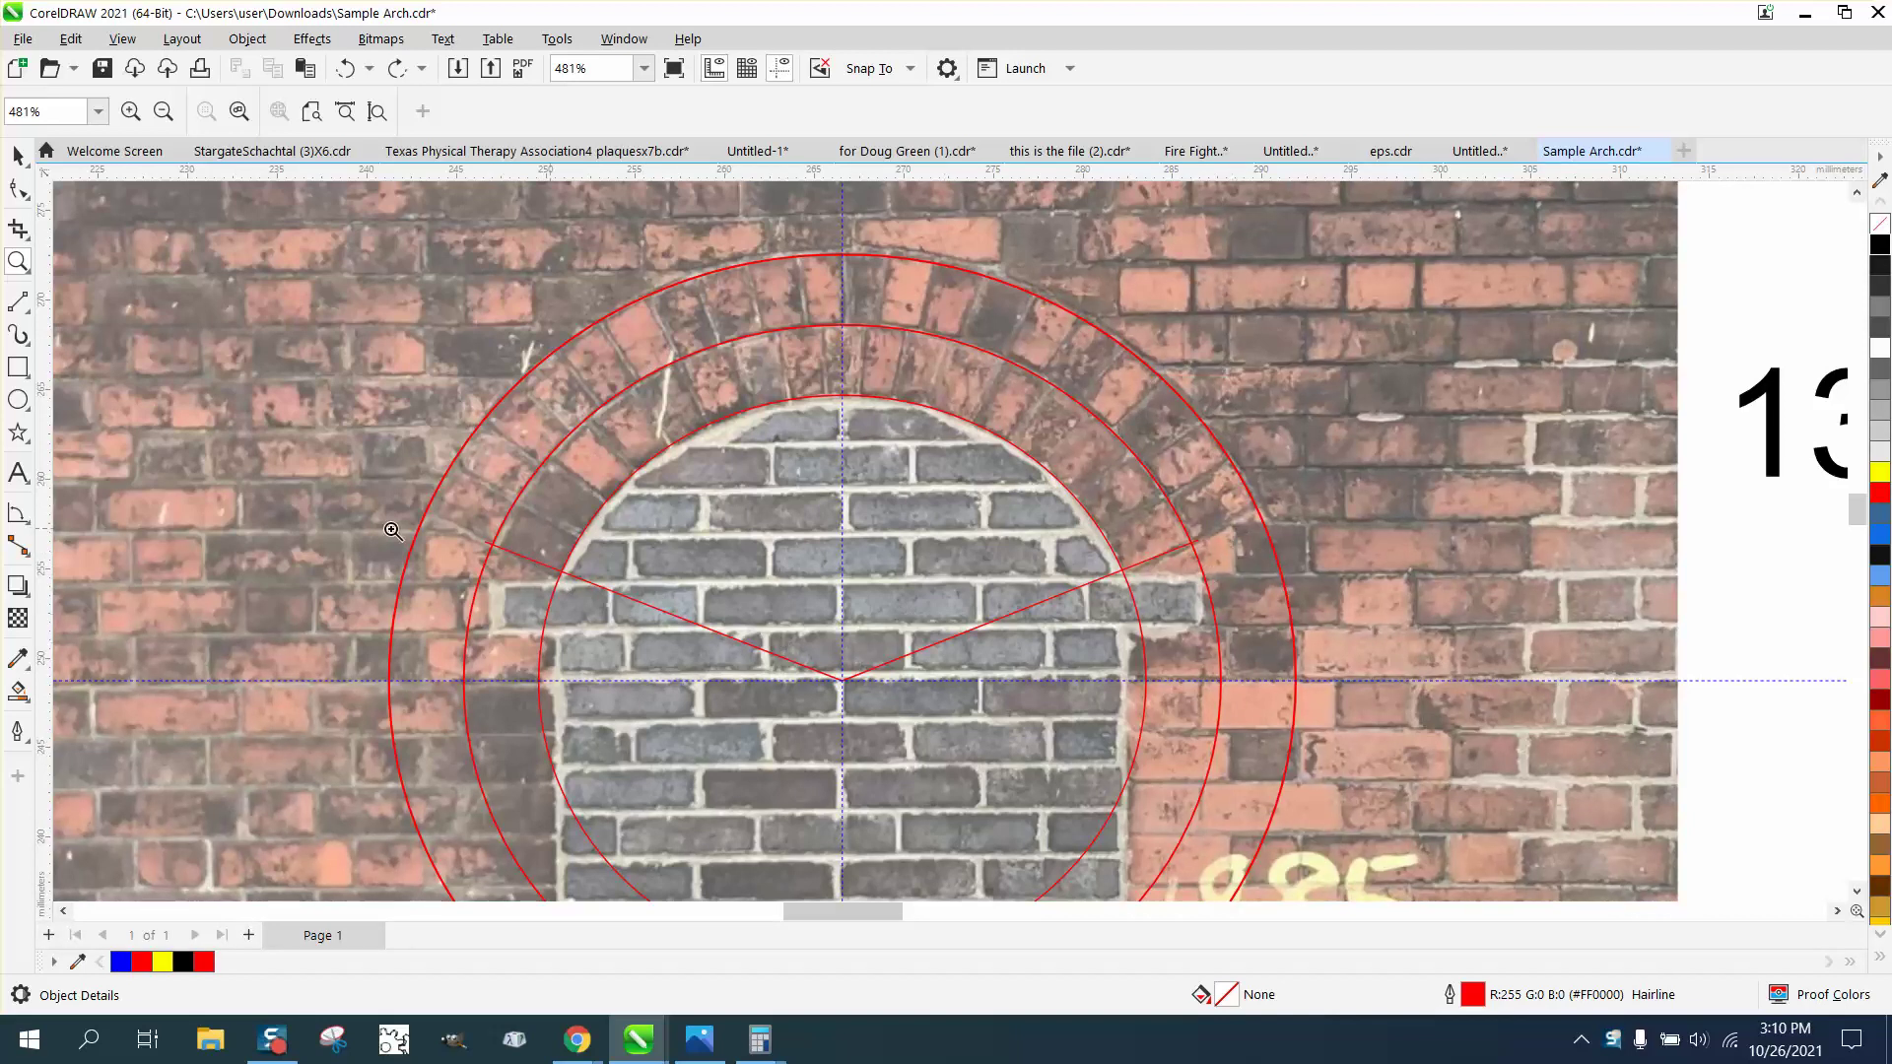
pyautogui.click(31, 526)
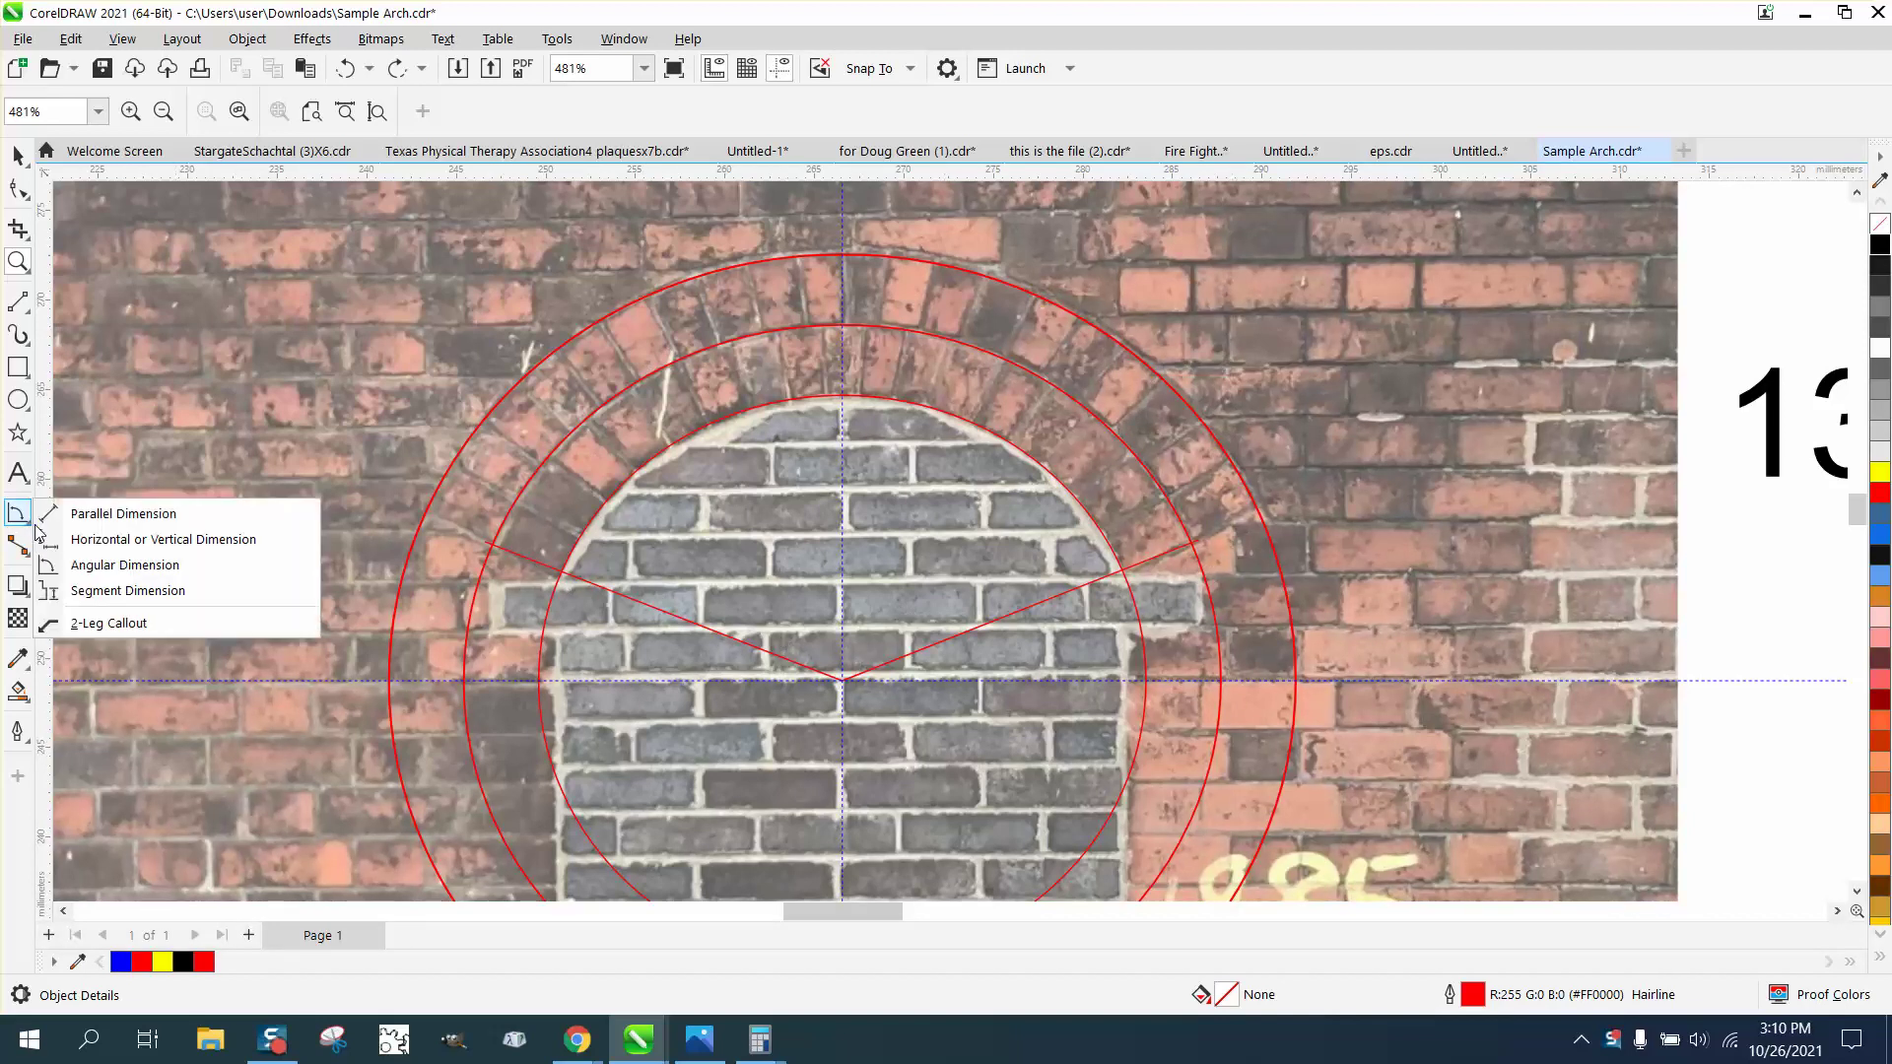
pyautogui.click(98, 563)
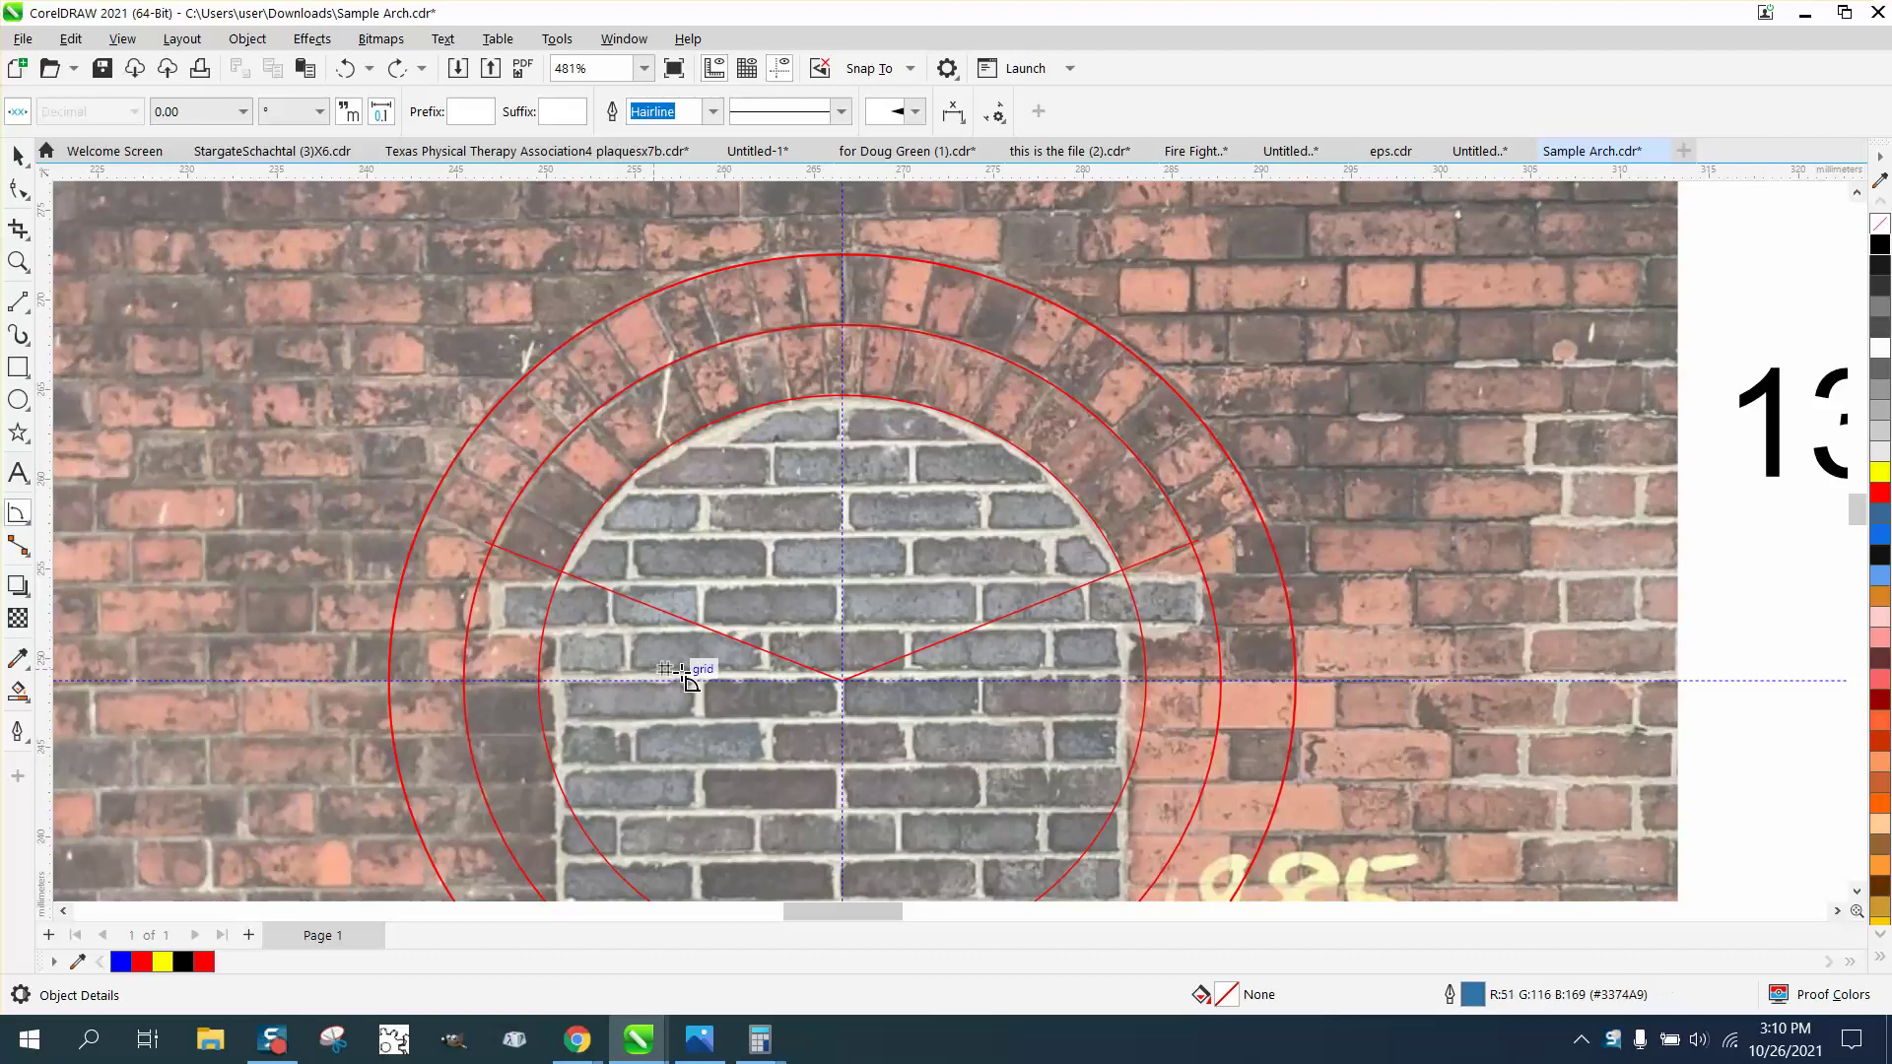
pyautogui.click(843, 681)
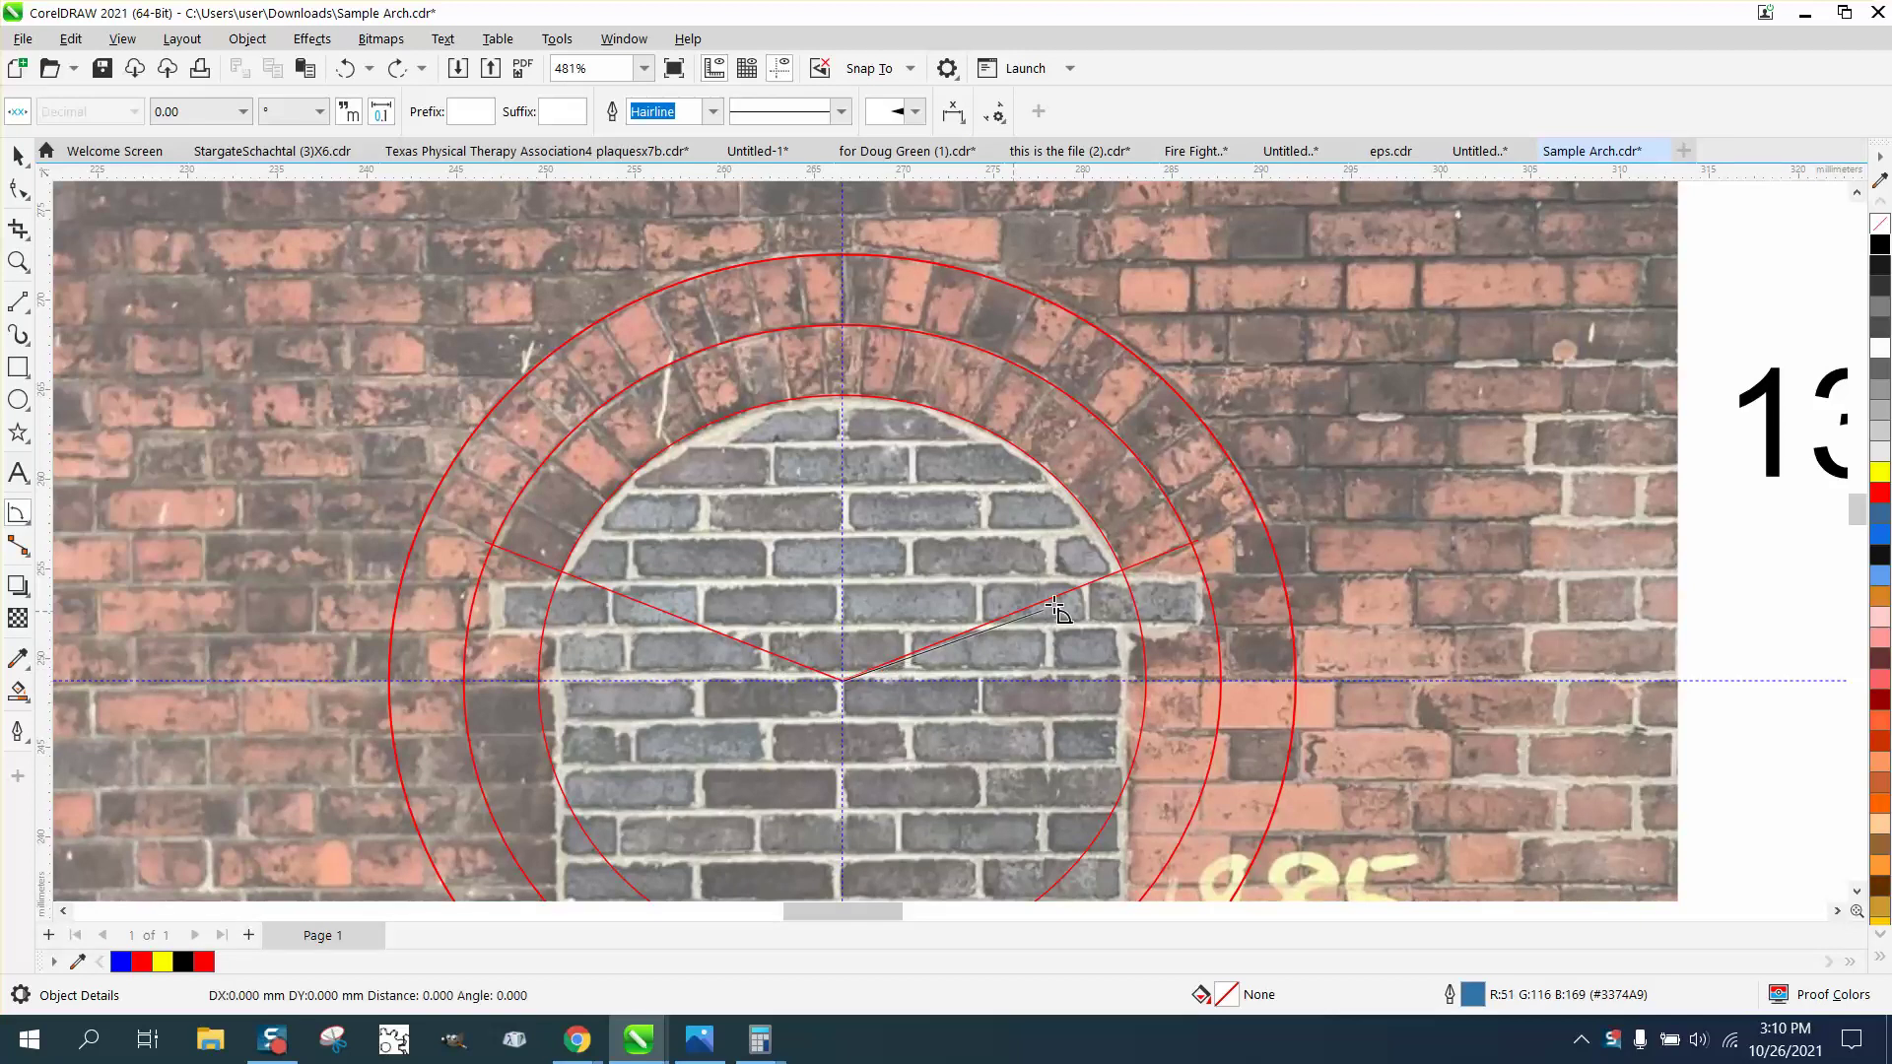
pyautogui.click(1118, 582)
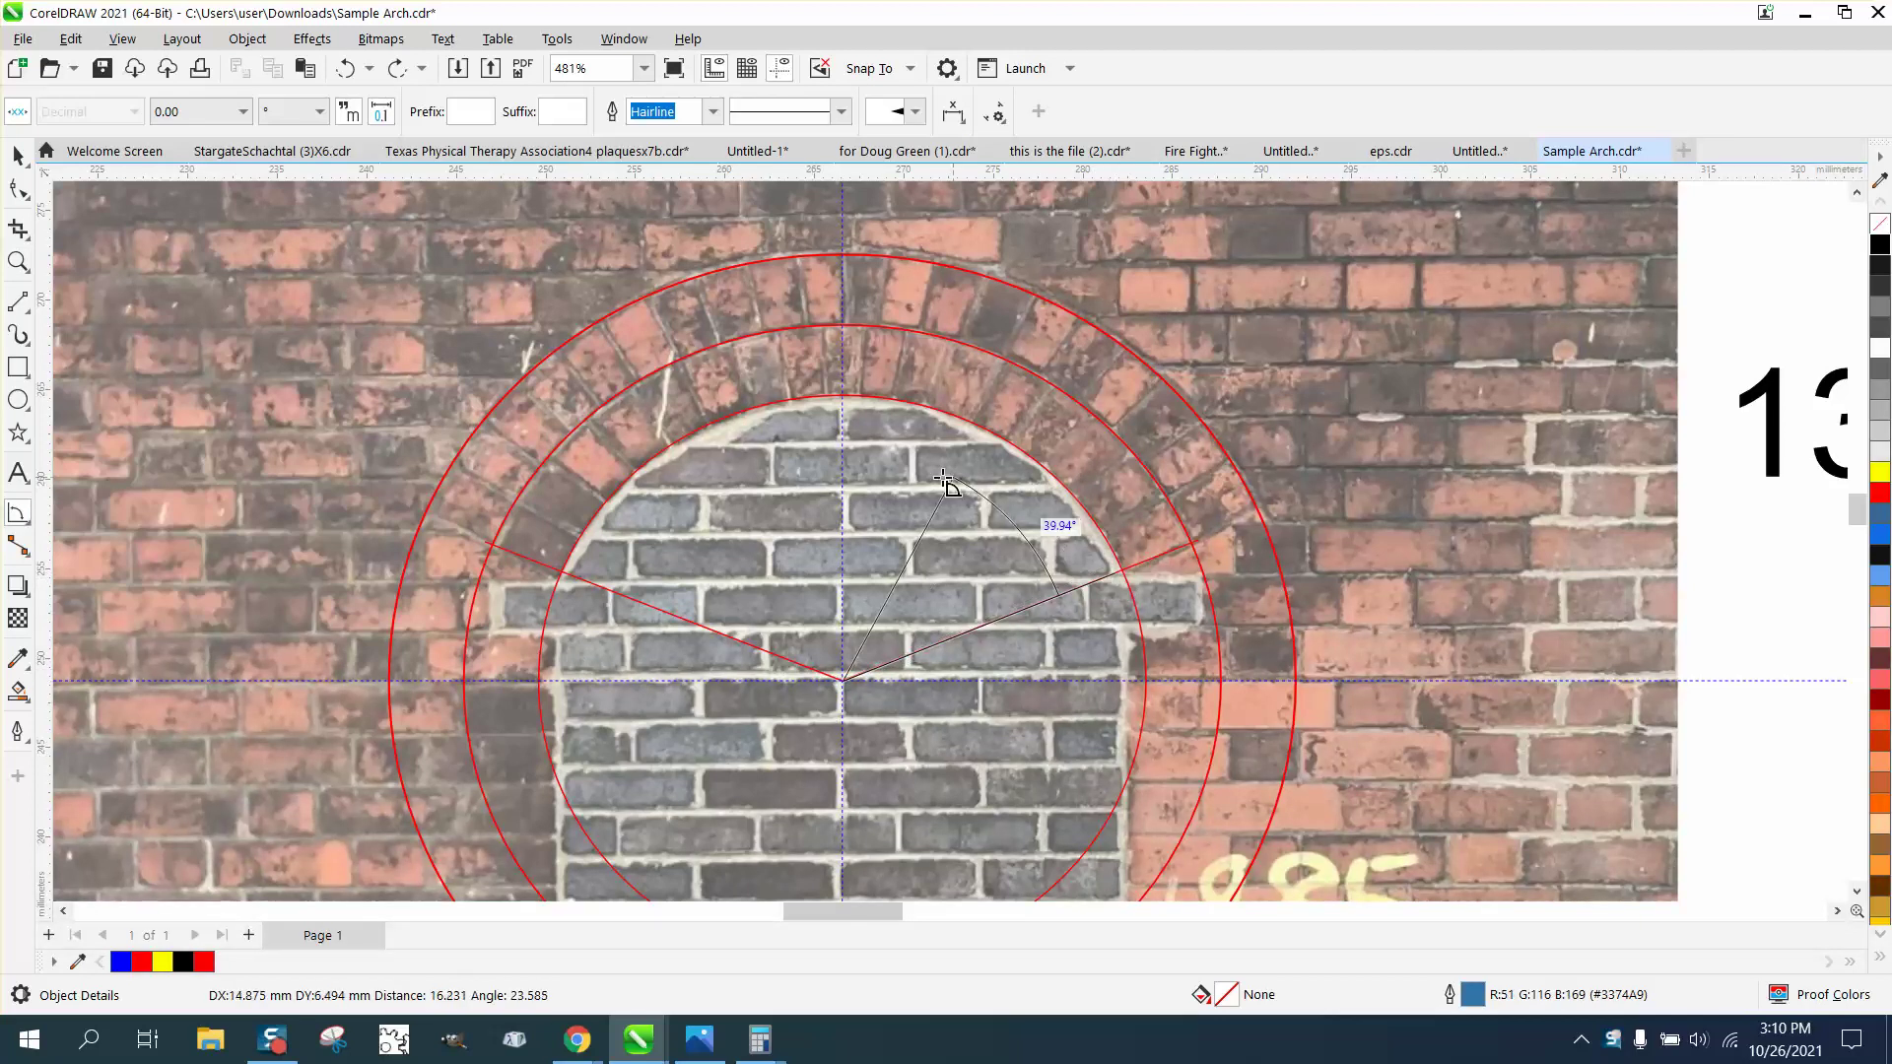
pyautogui.click(608, 590)
pyautogui.click(608, 590)
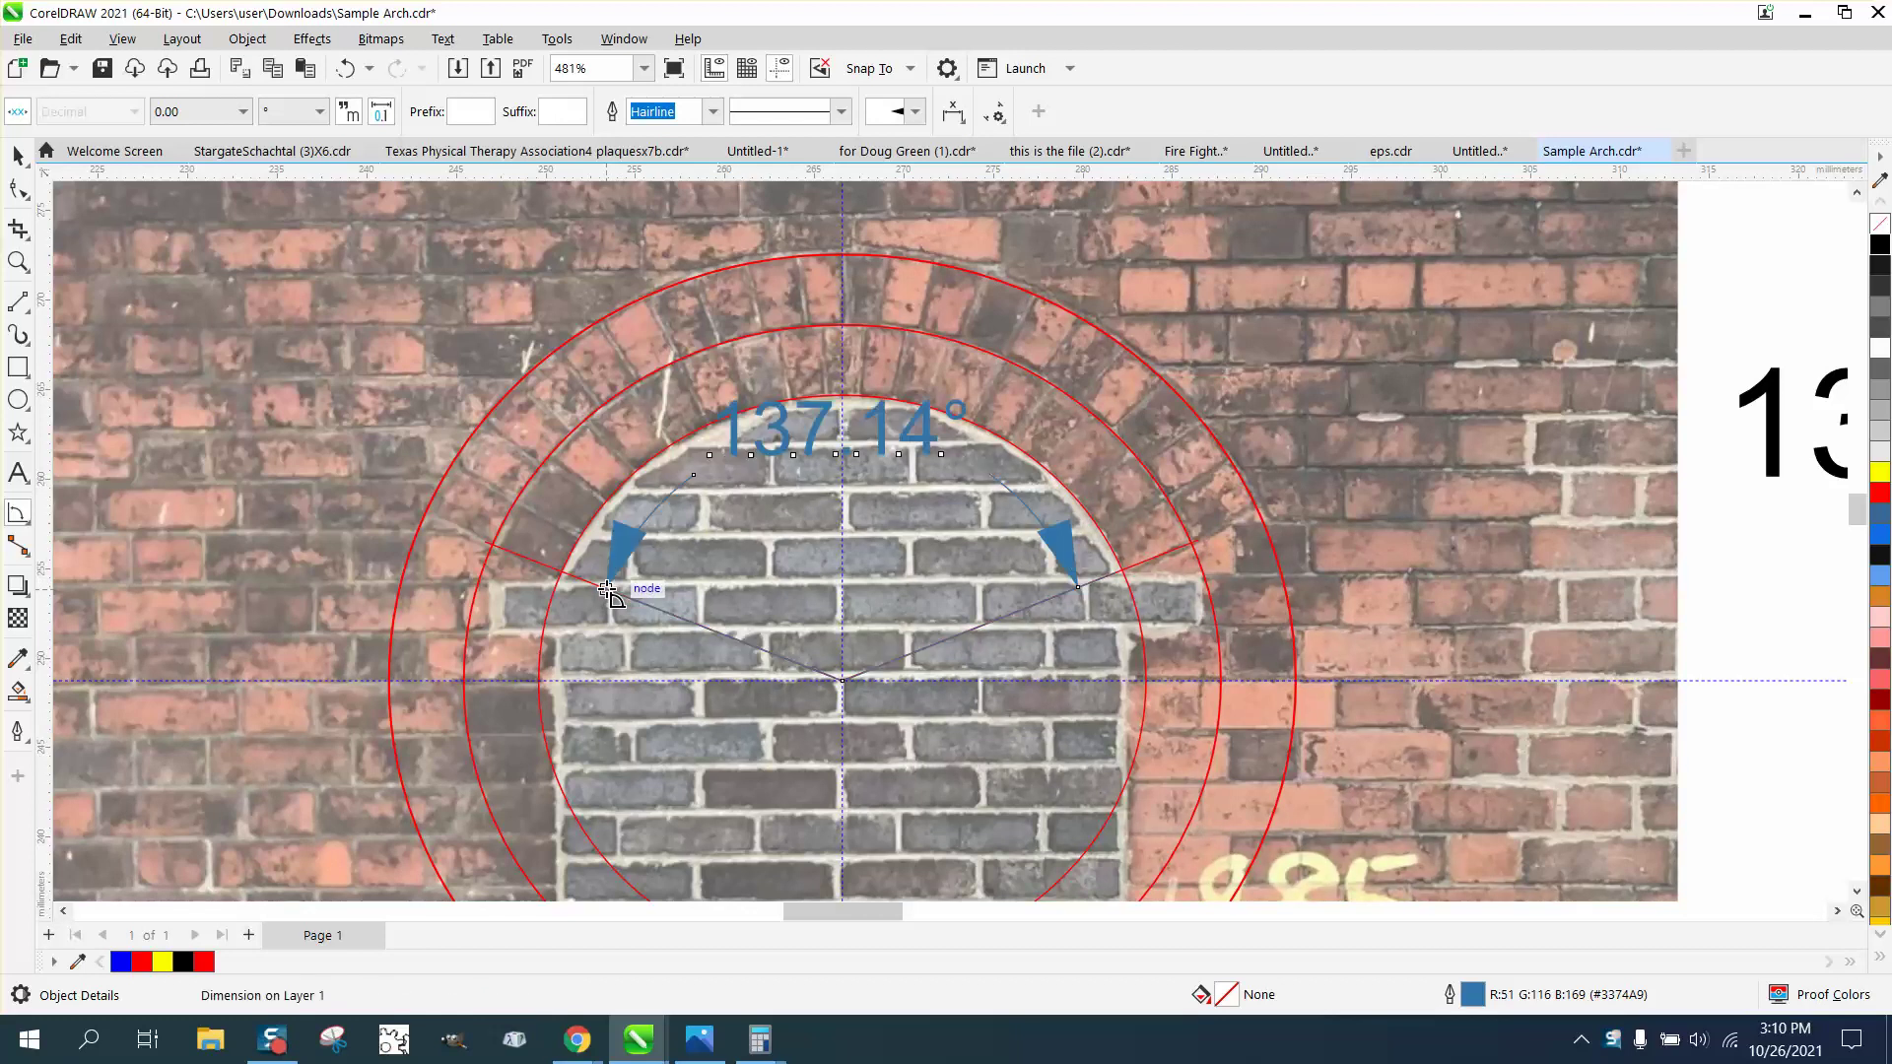
pyautogui.click(17, 152)
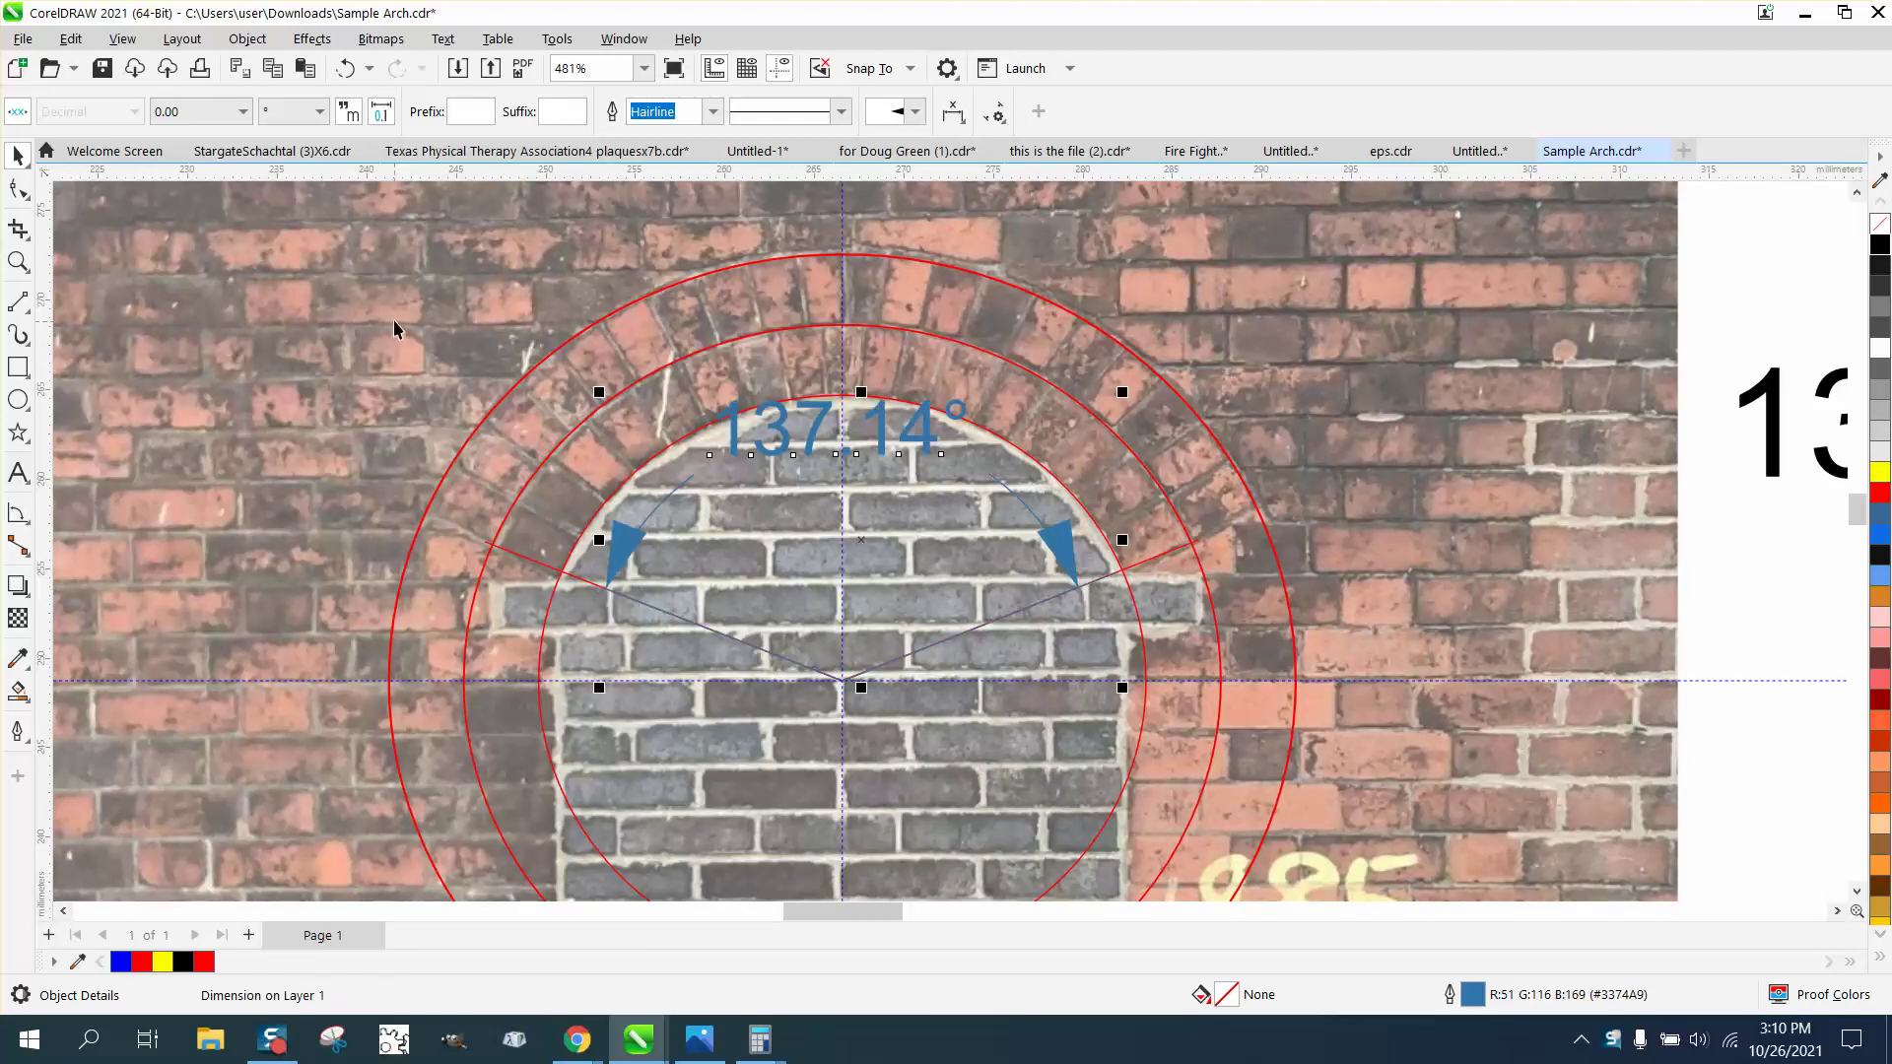
pyautogui.press('Delete')
# - Move the text 8.0670588 down onto the brick photo with the red circles, just above the arch
pyautogui.scroll(-2, 803, 360)
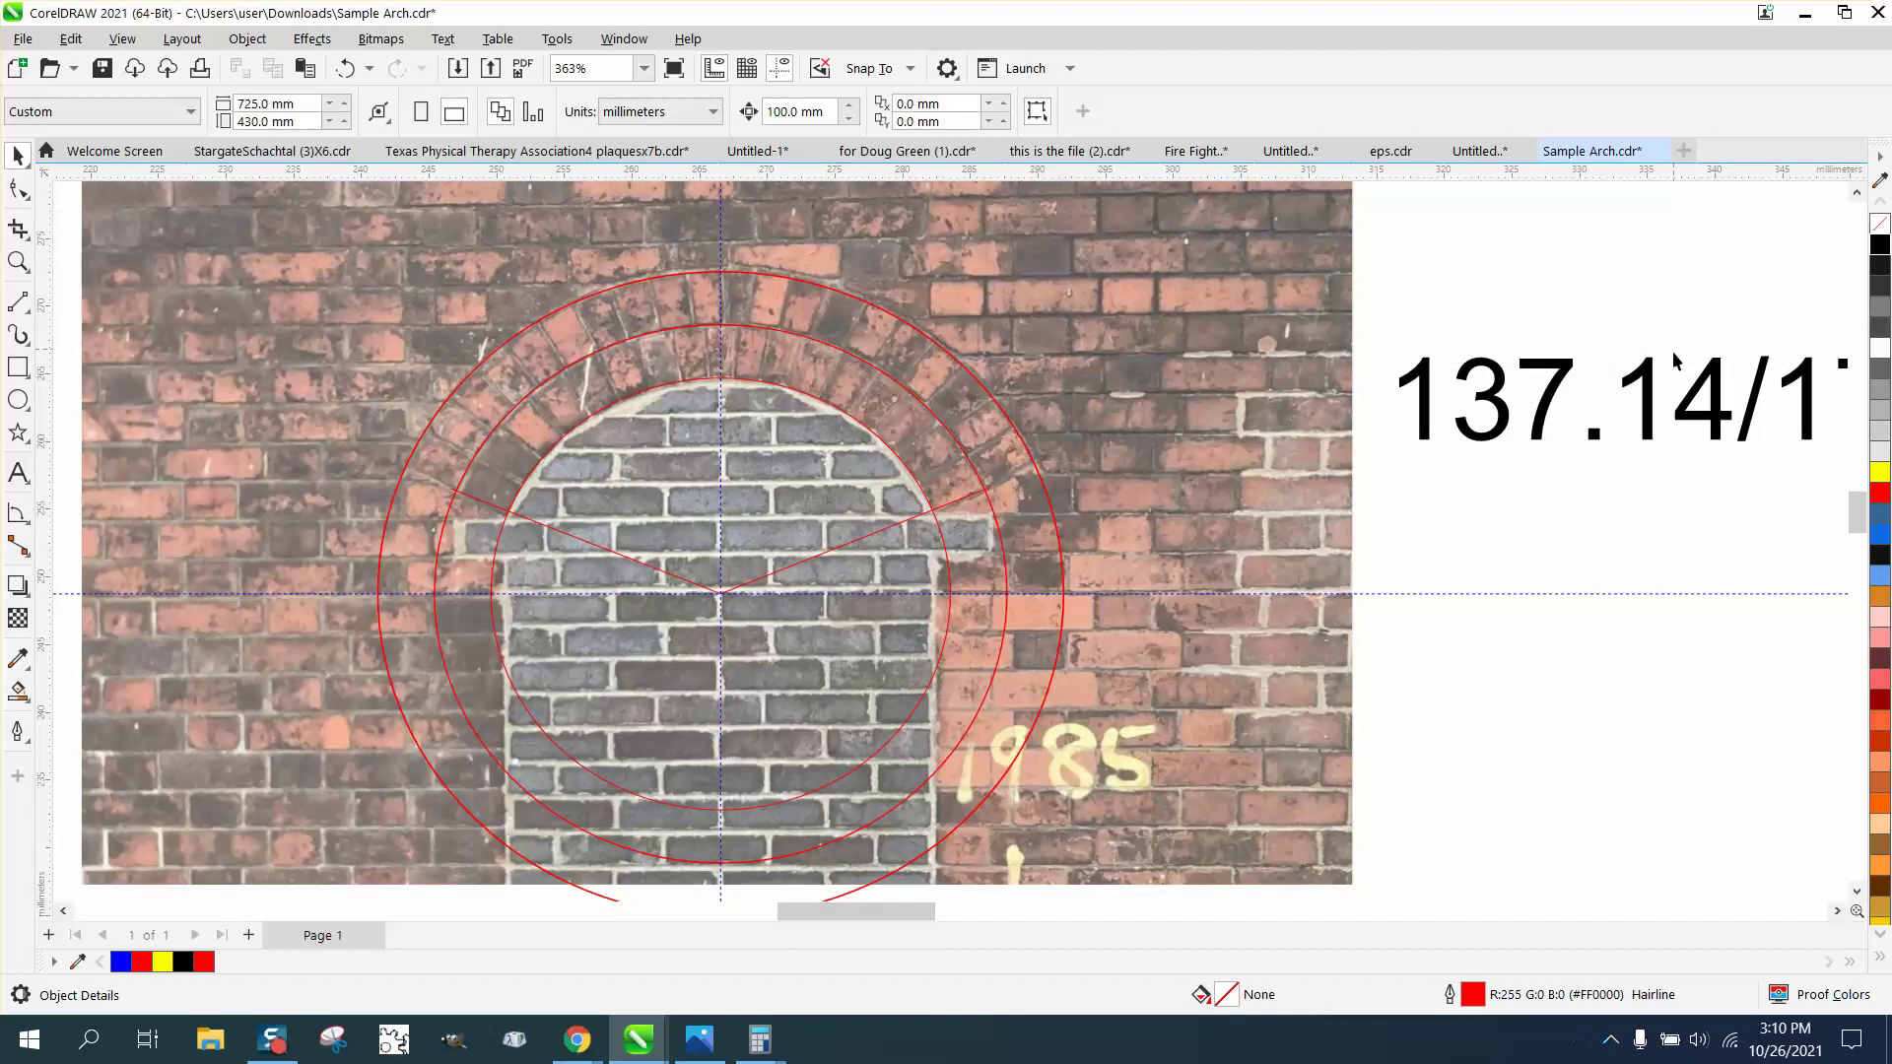
pyautogui.scroll(-2, 1594, 426)
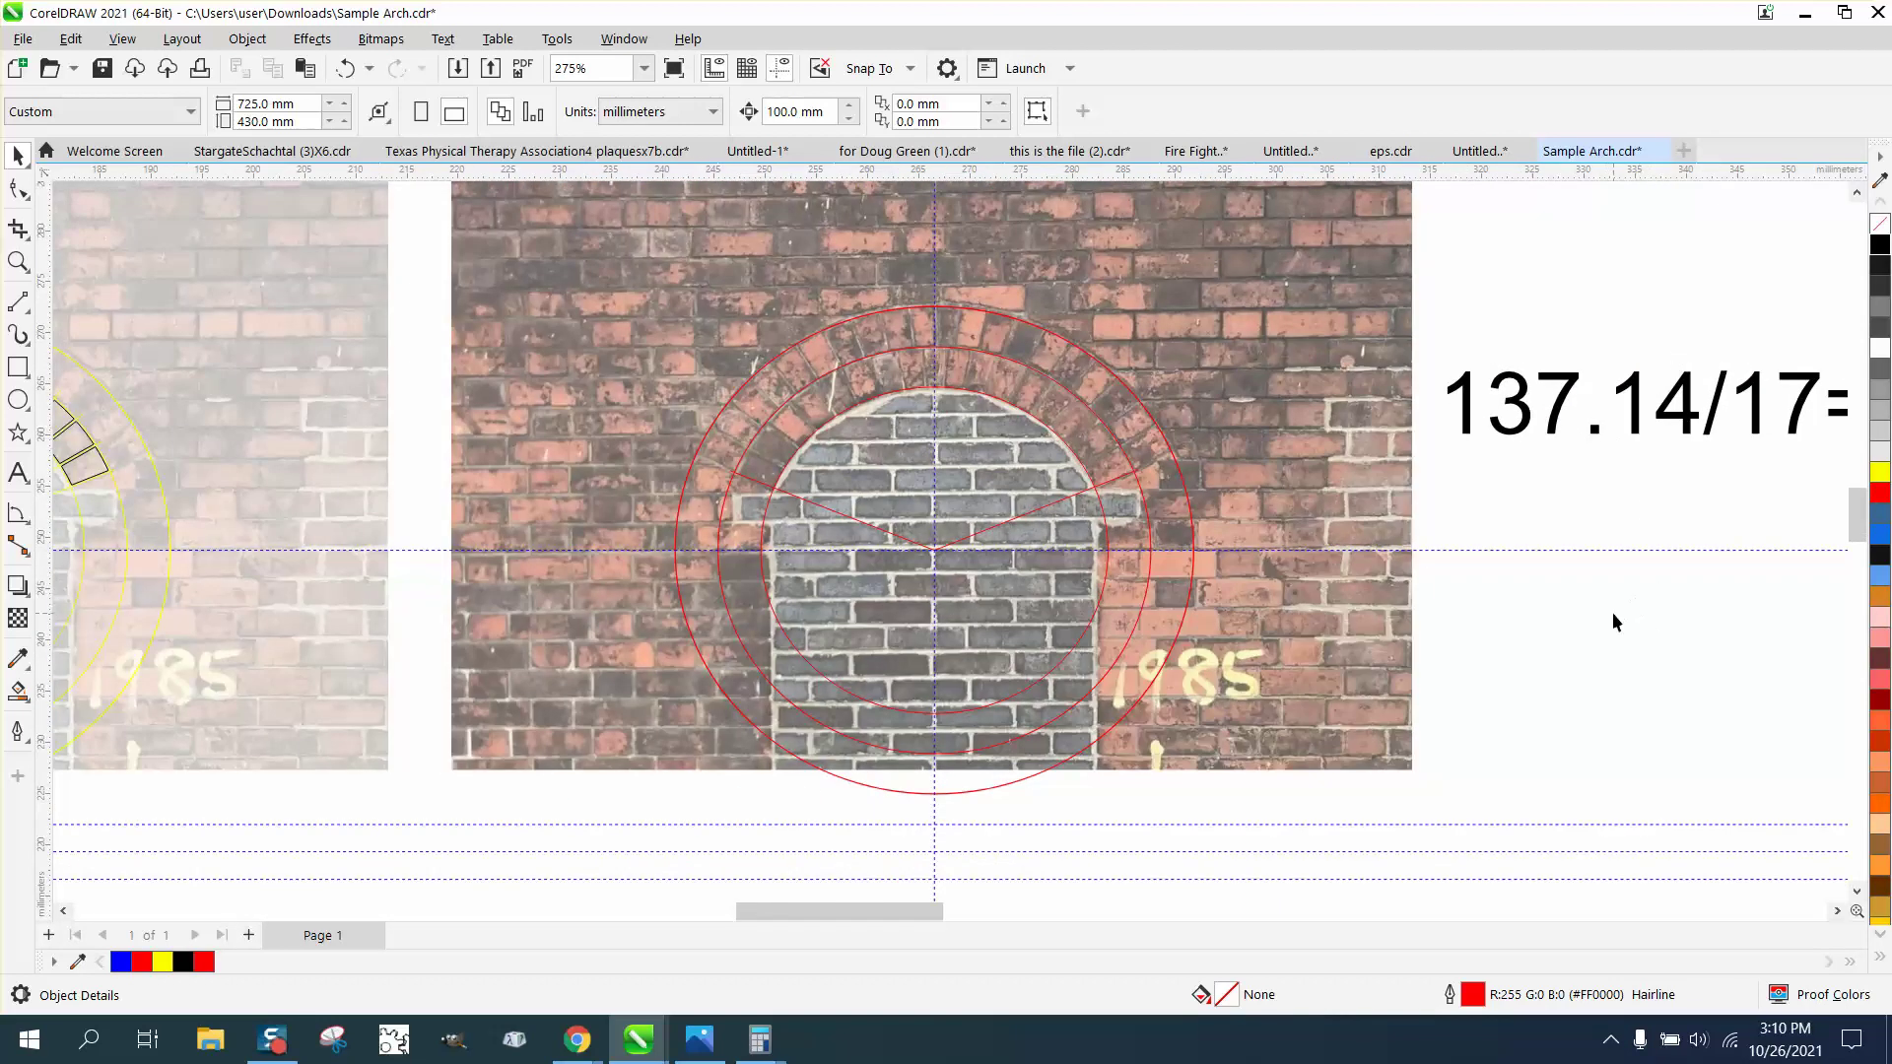
pyautogui.hscroll(3, 932, 920)
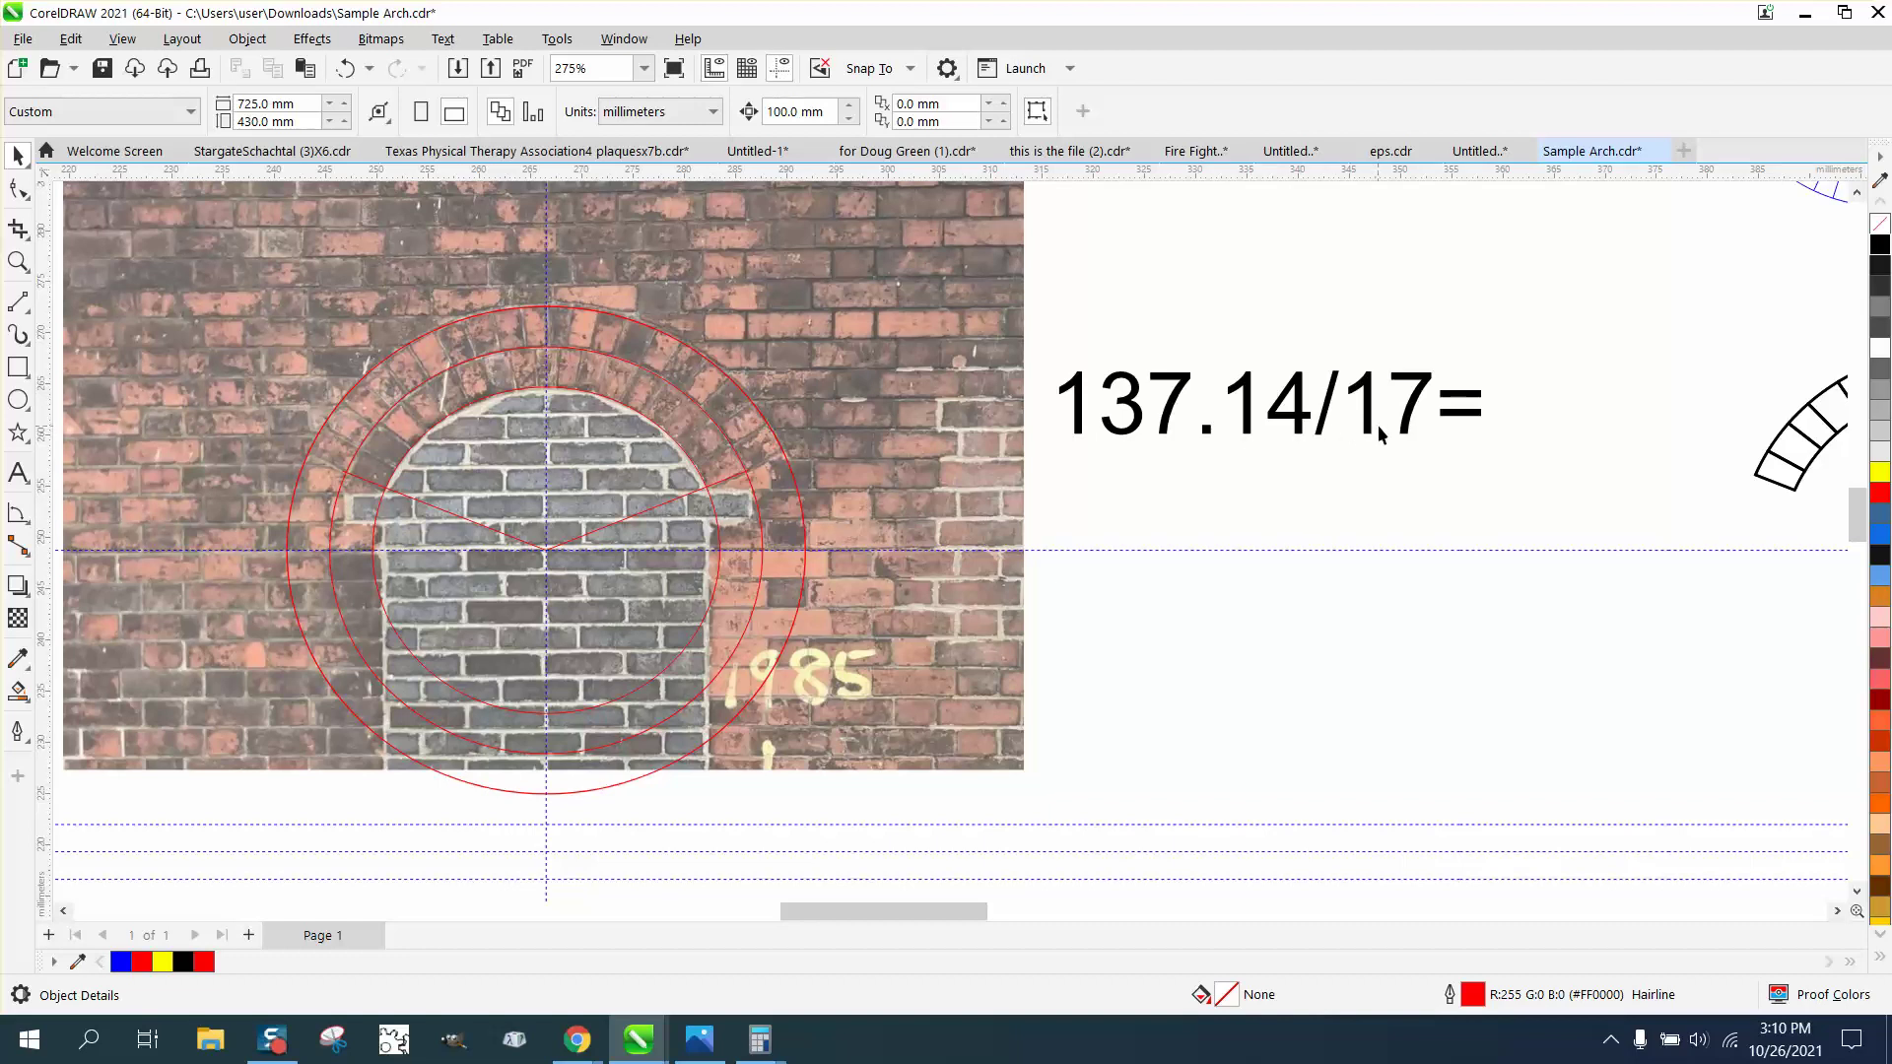
pyautogui.scroll(-2, 1379, 434)
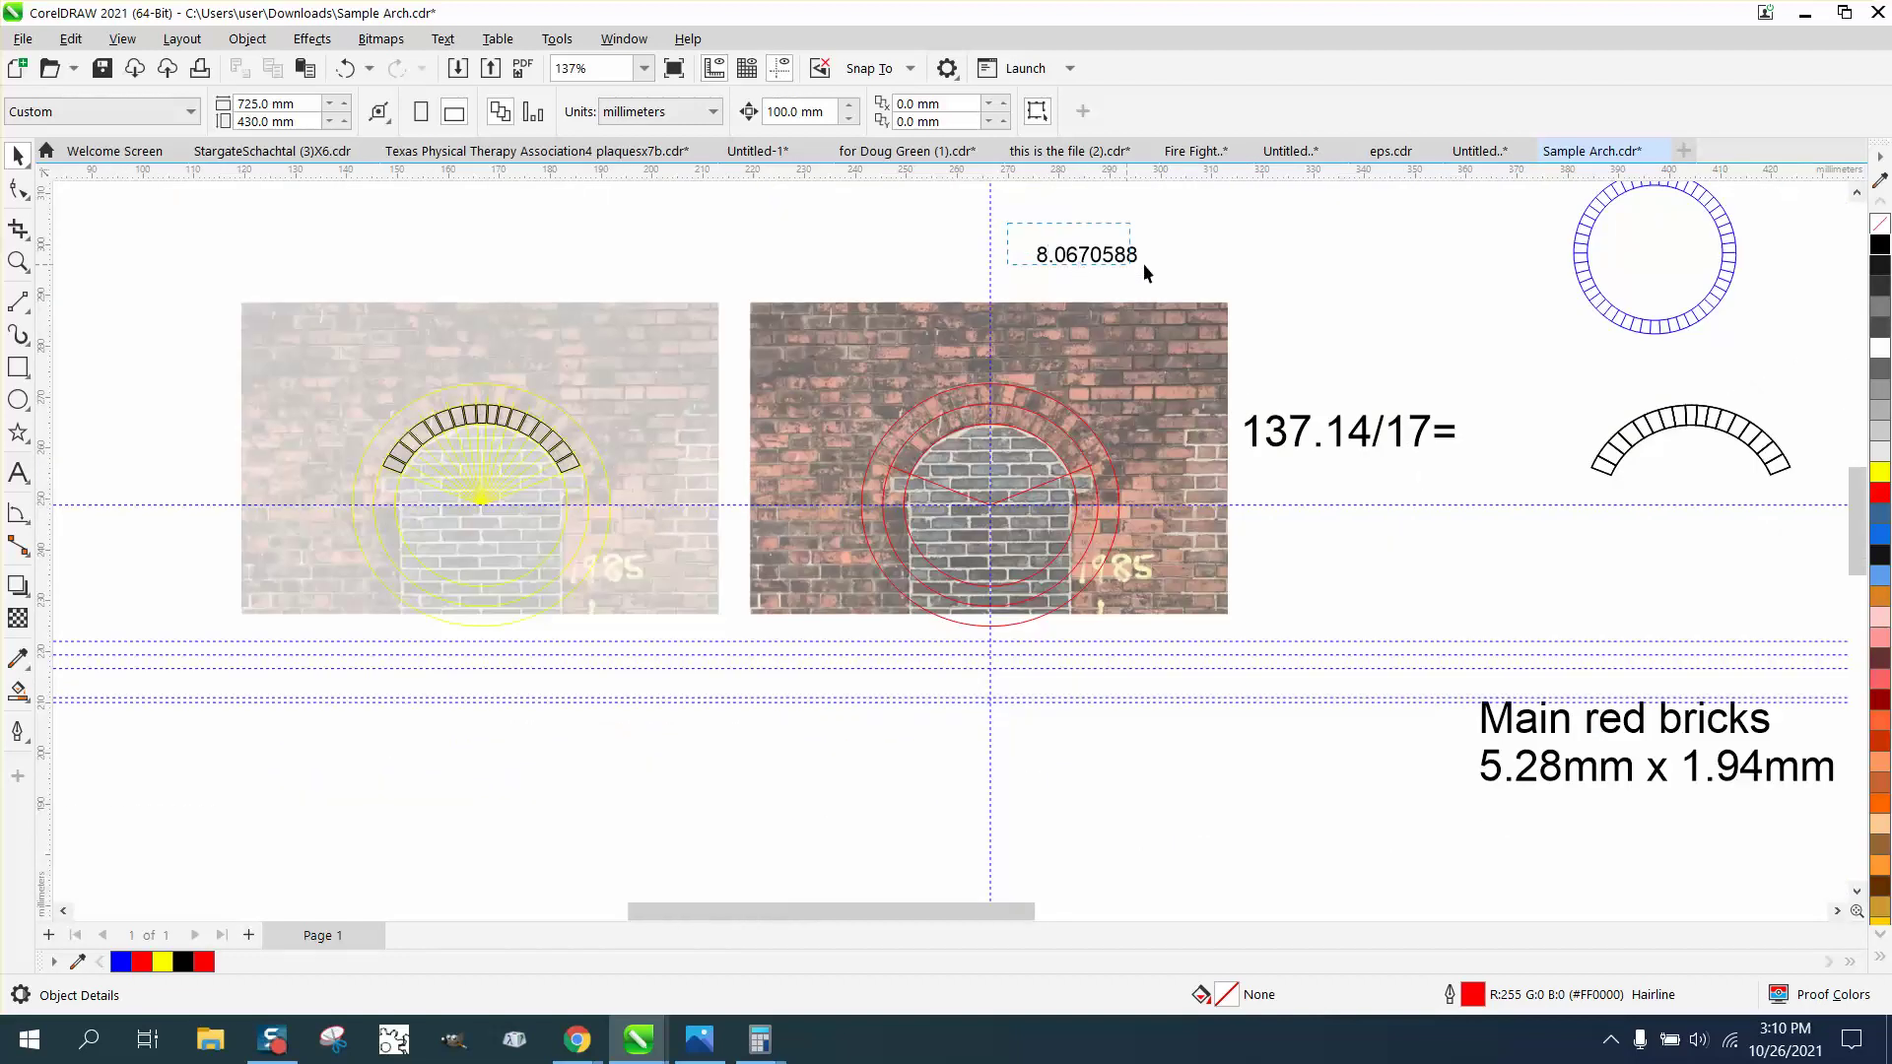
pyautogui.click(1084, 256)
pyautogui.moveTo(1088, 260); pyautogui.dragTo(1091, 360)
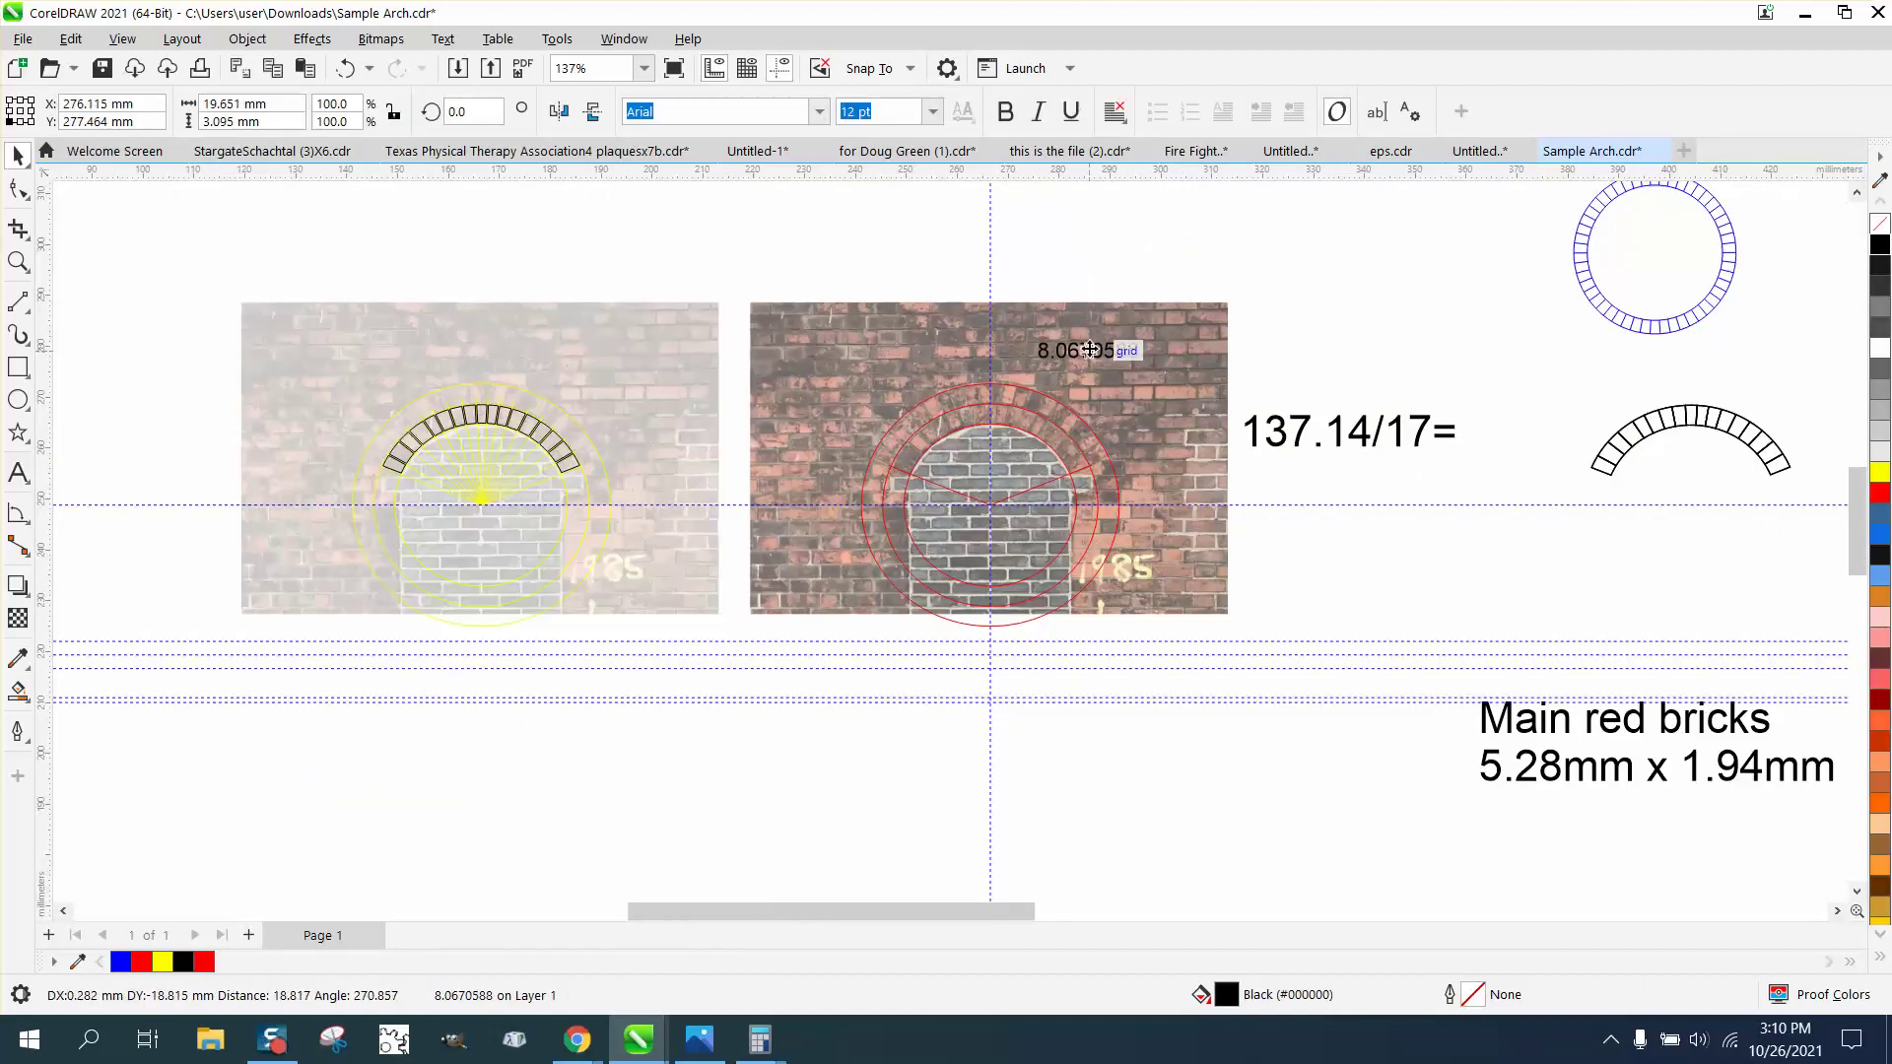
# - Create a copy of the right-hand red radial line rotated by 8.0670588 degrees about the circles' centre
pyautogui.click(22, 266)
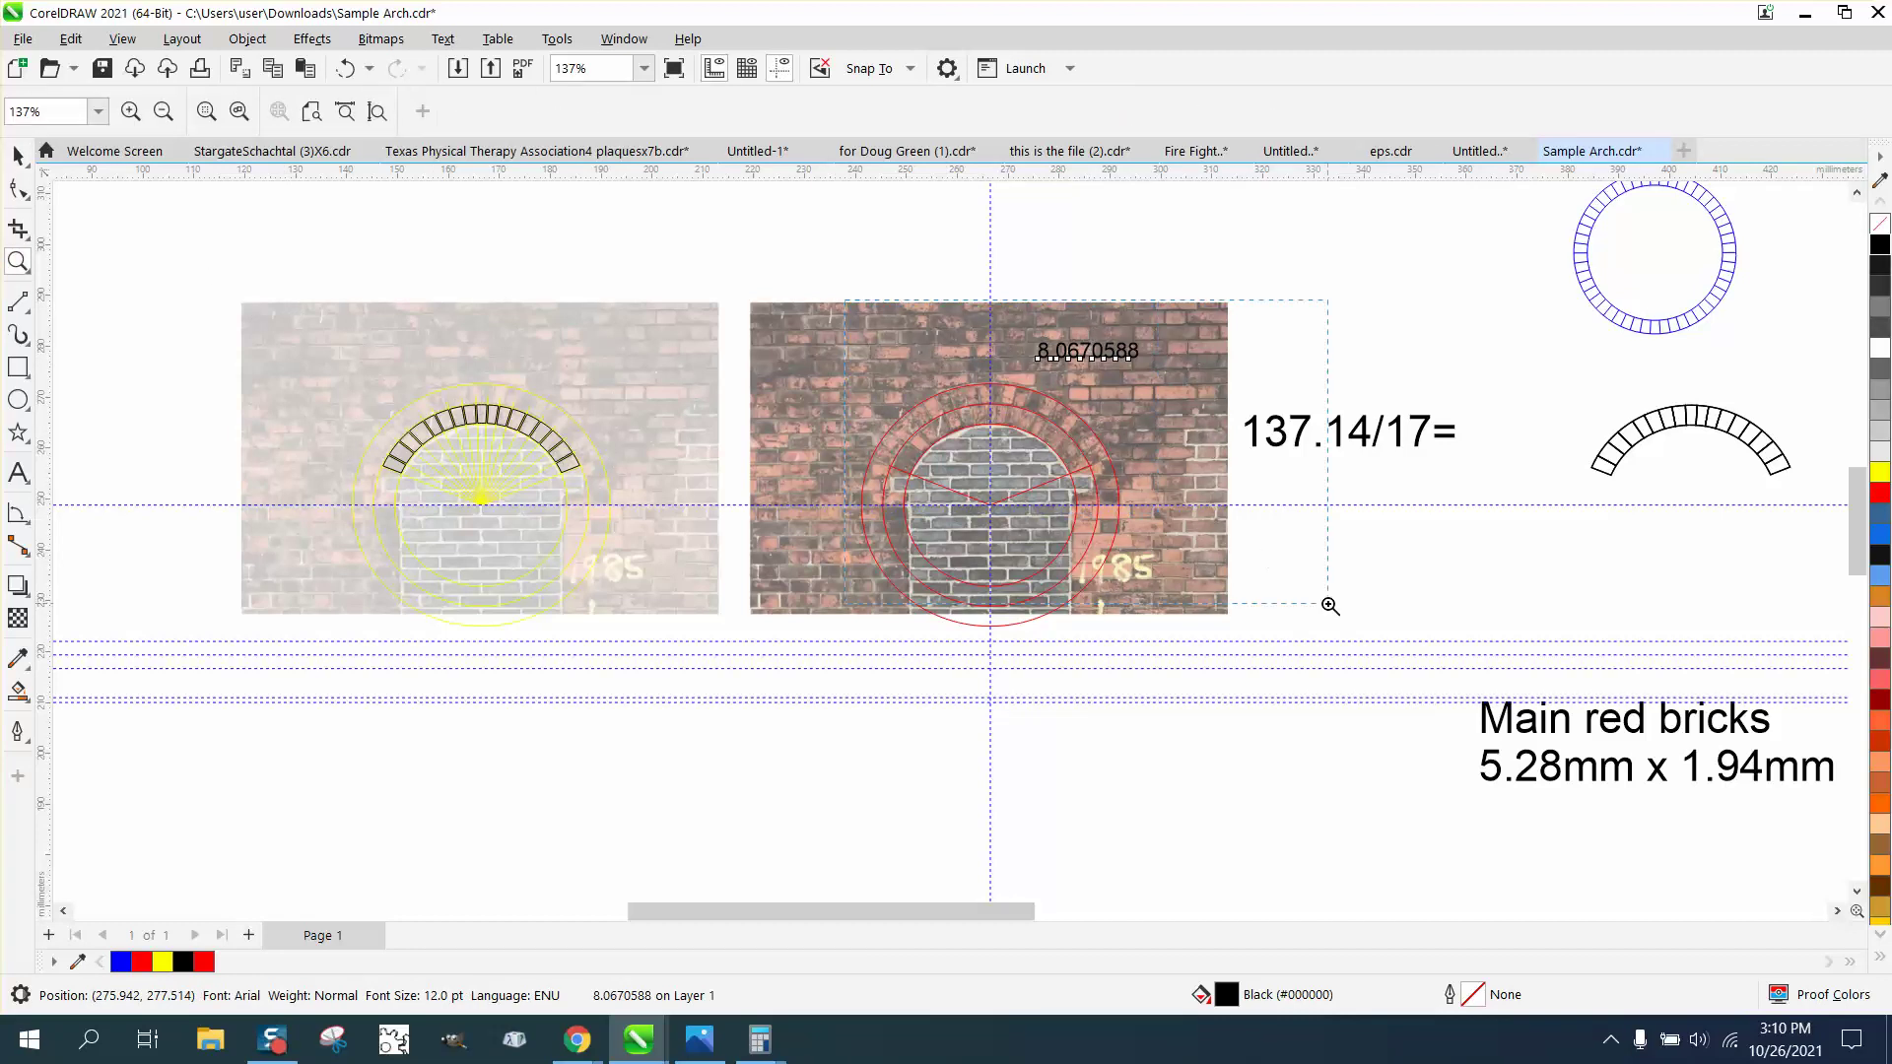
pyautogui.click(1133, 478)
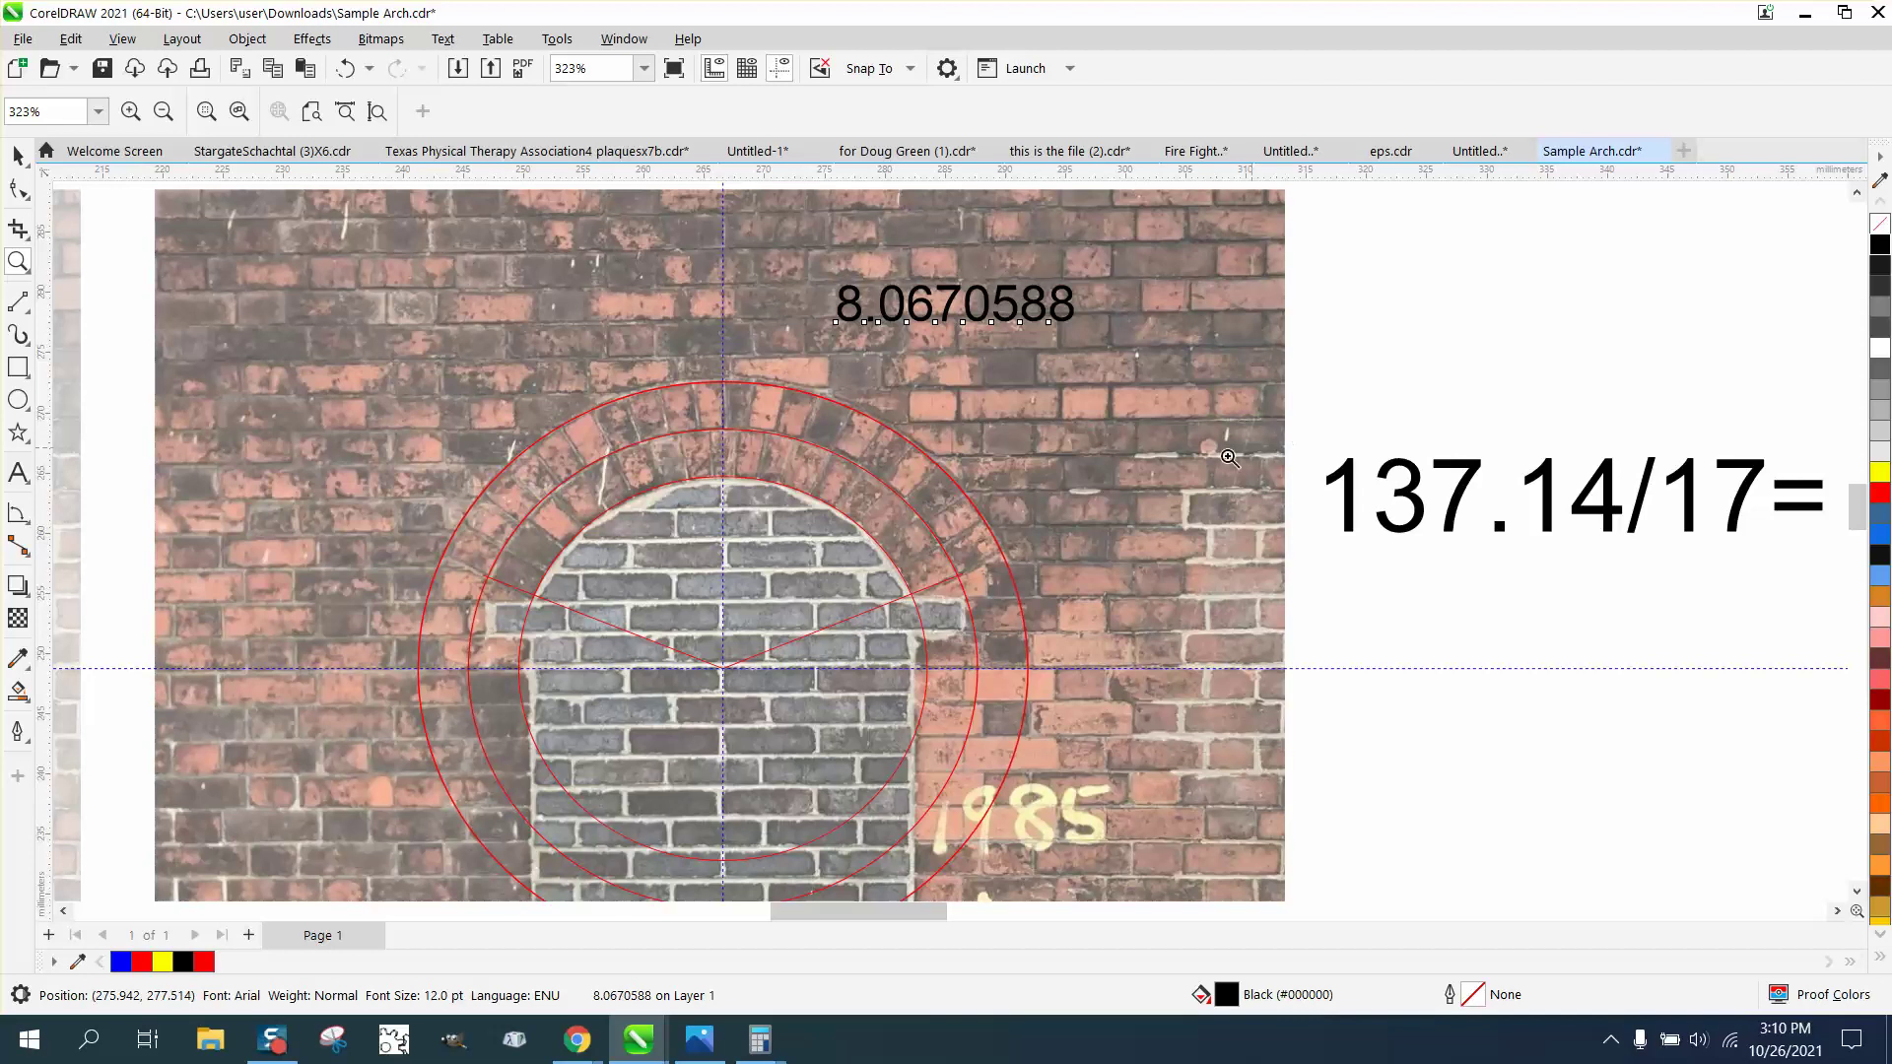
pyautogui.click(18, 156)
pyautogui.click(1473, 364)
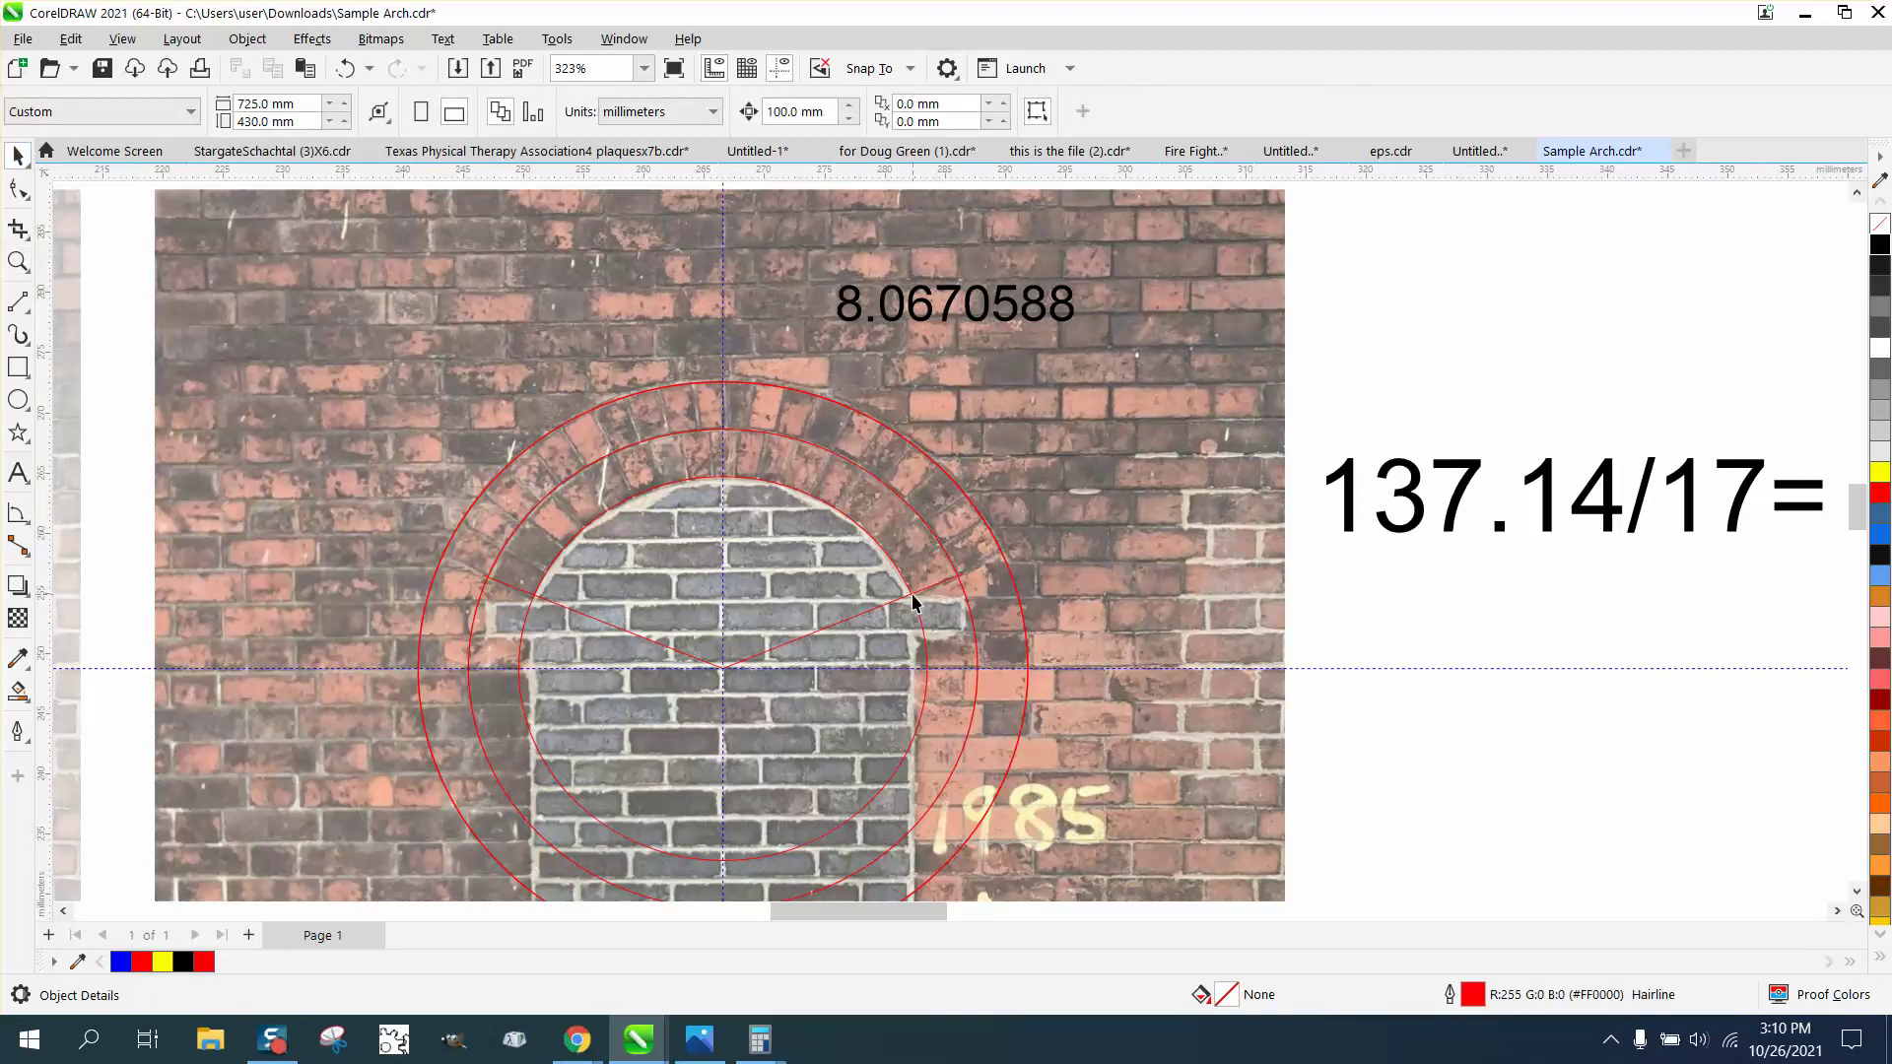
pyautogui.click(914, 596)
pyautogui.click(914, 596)
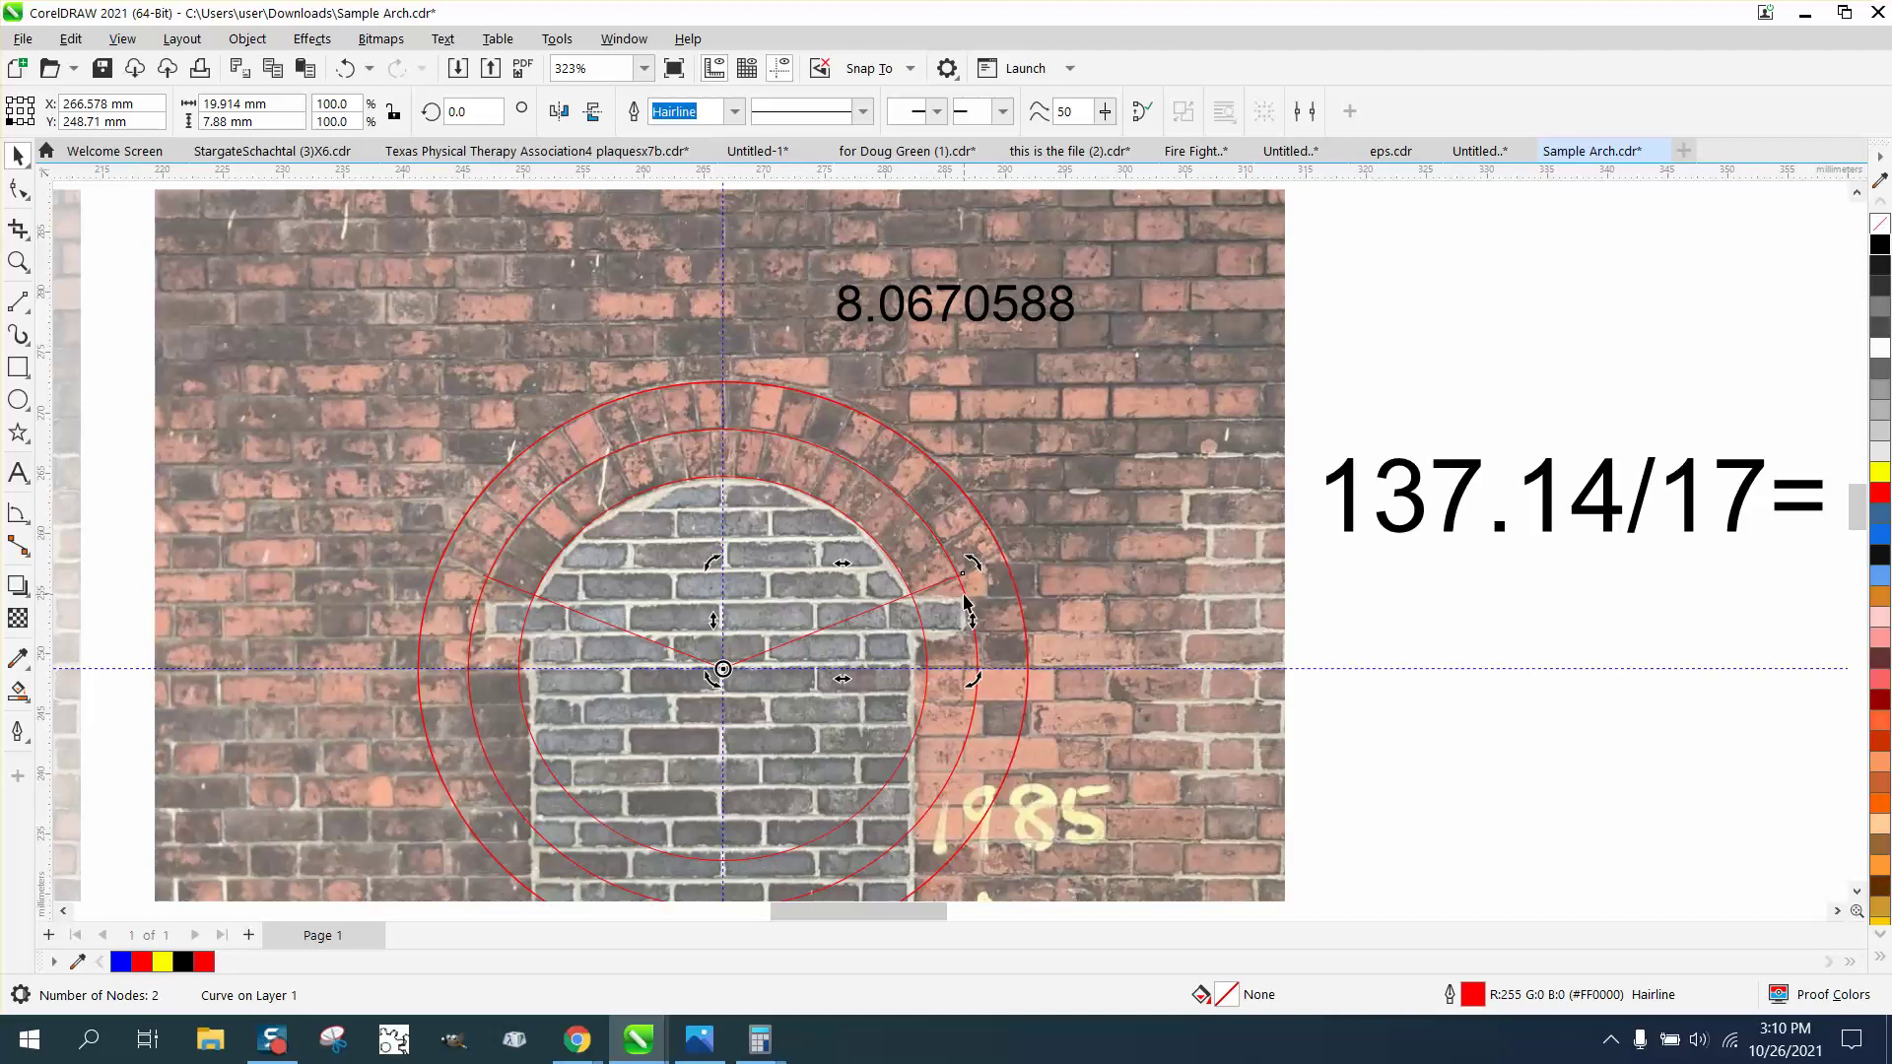
pyautogui.click(485, 111)
pyautogui.write('8')
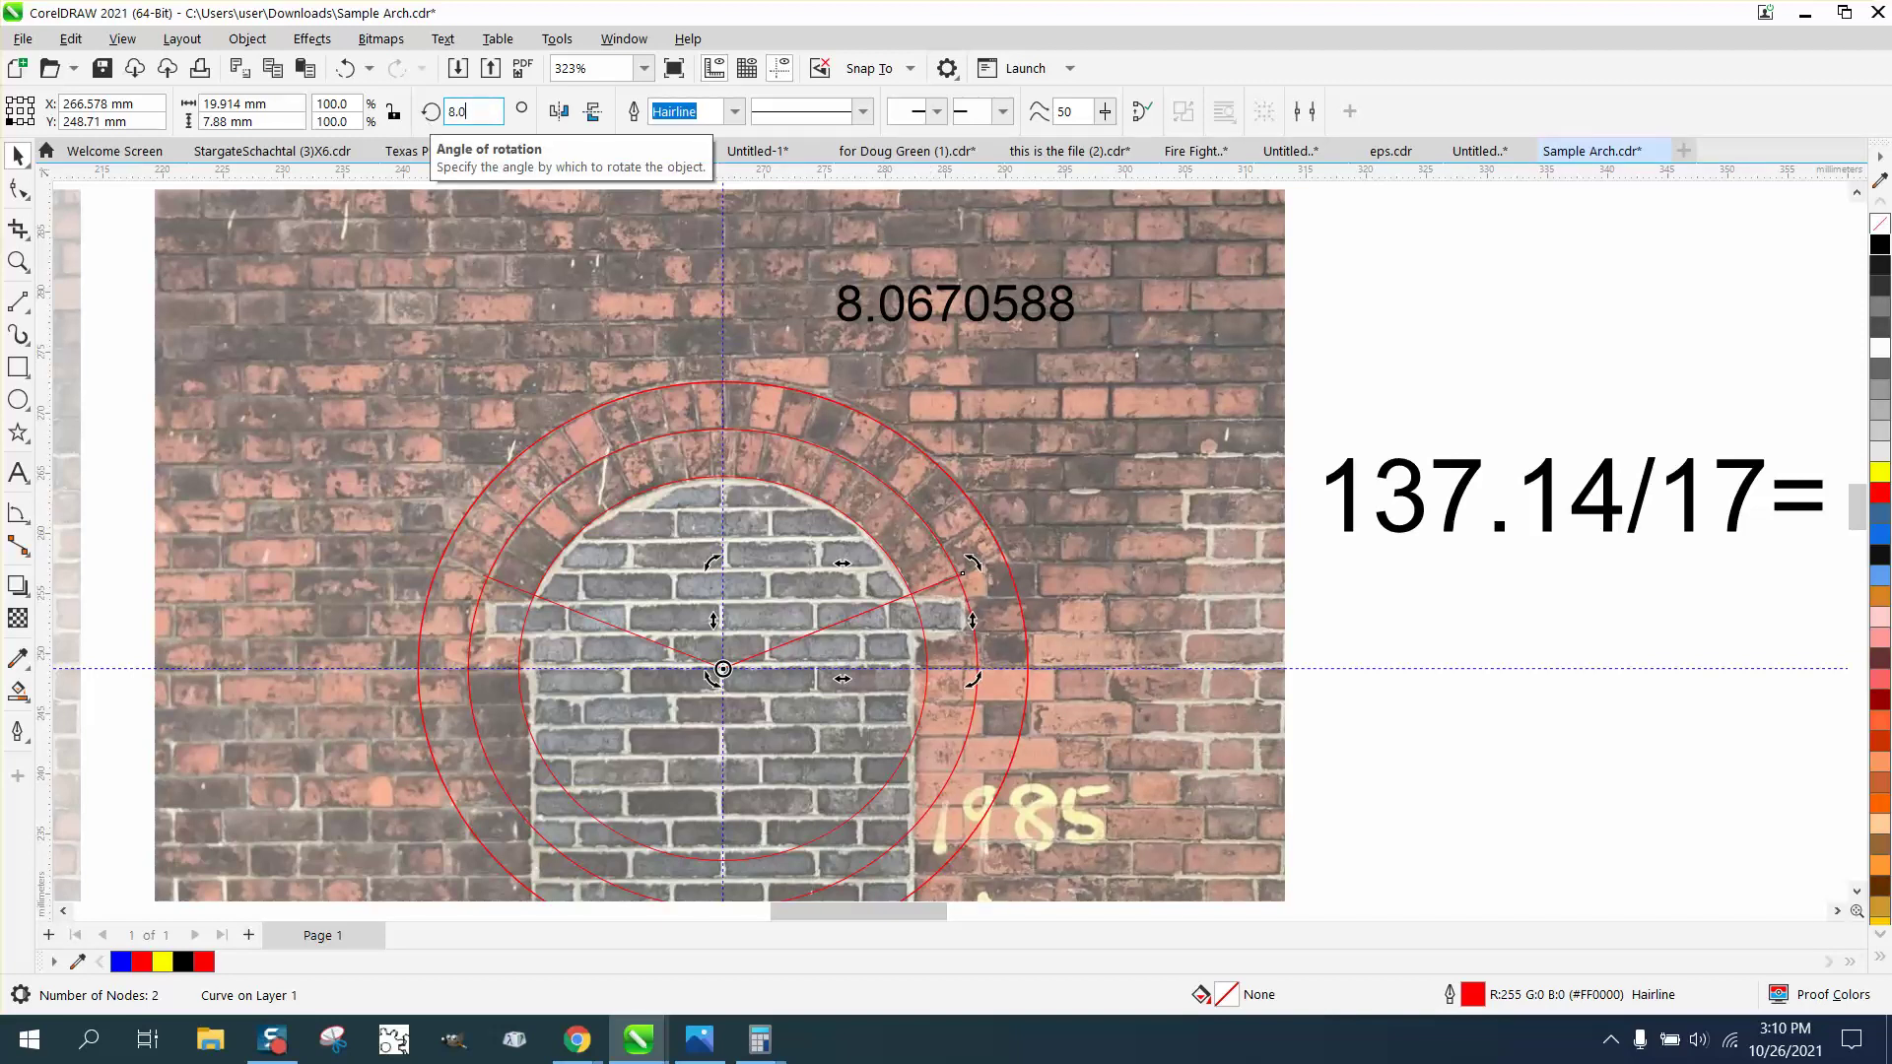
pyautogui.write('.0670588')
pyautogui.press('Return')
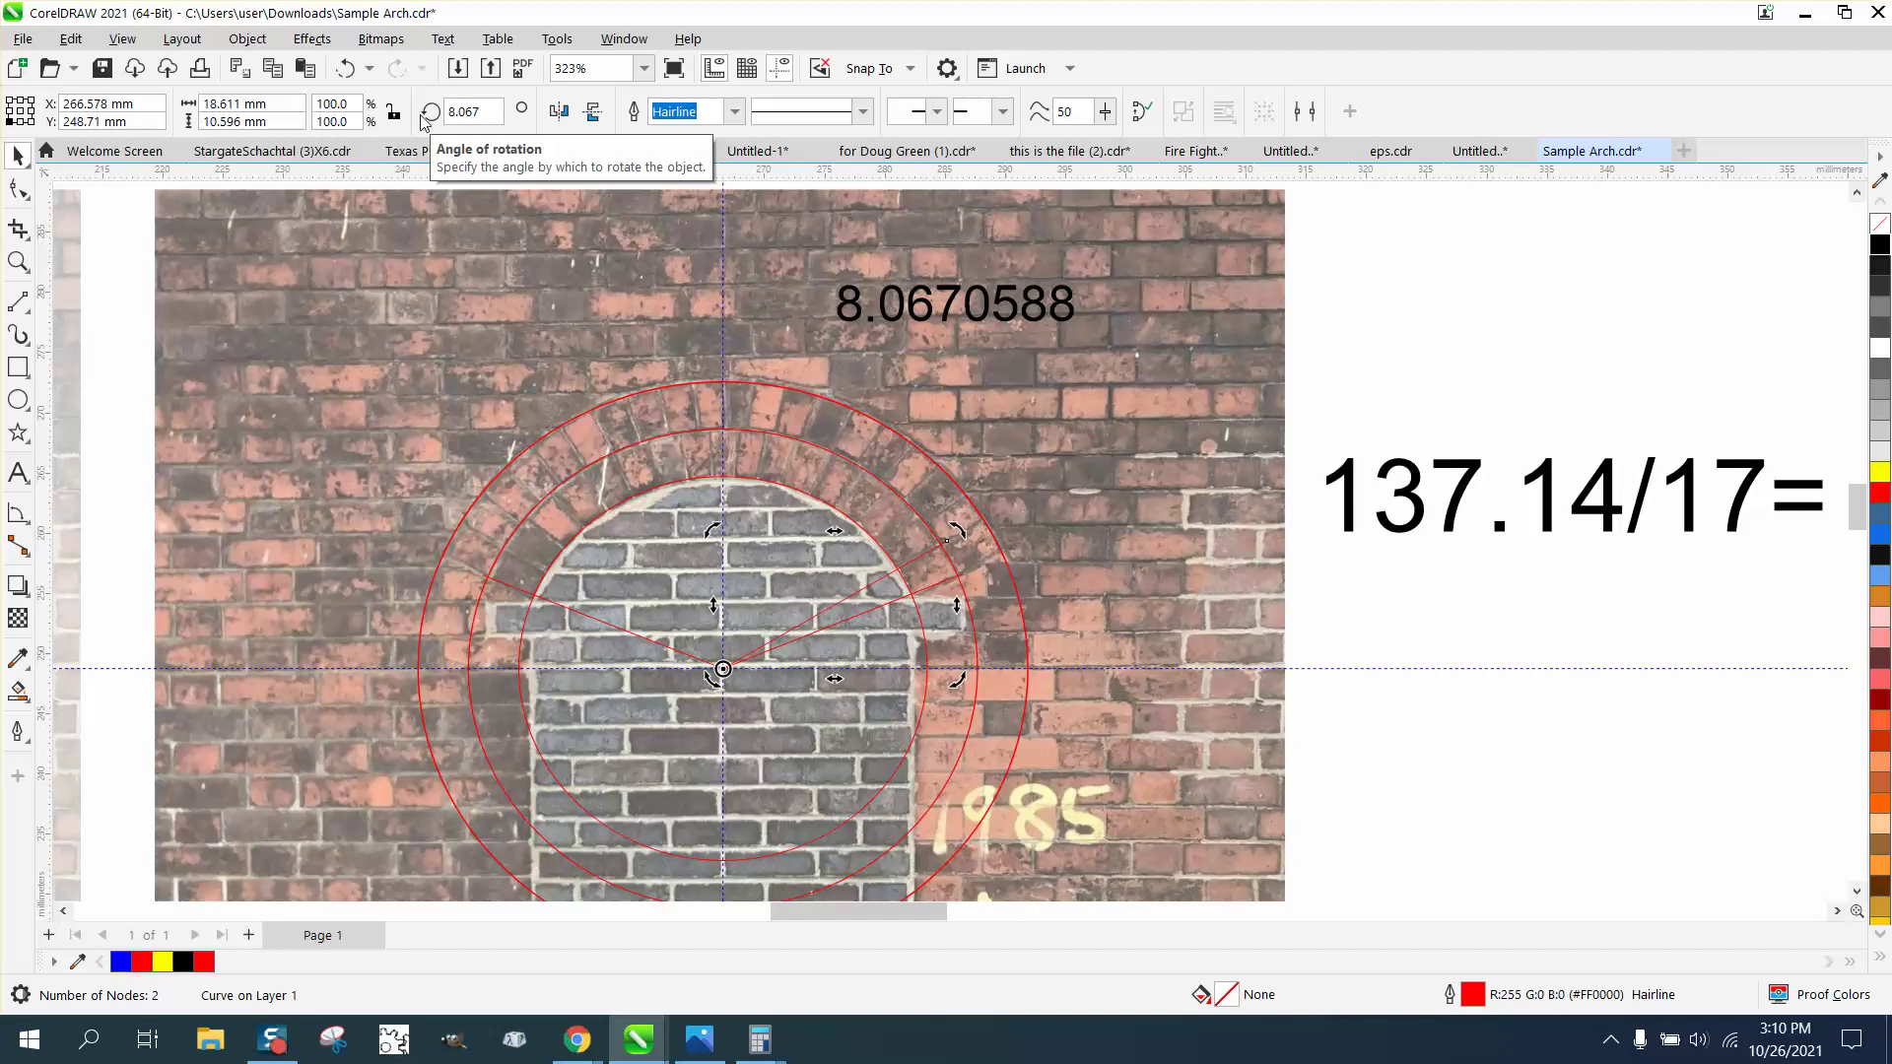
# - Repeat the rotated copy 15 times so radial lines fan across the arch towards the left-hand line
pyautogui.hotkey('ctrl', 'r')
pyautogui.hotkey('ctrl', 'r')
pyautogui.hotkey('ctrl', 'r')
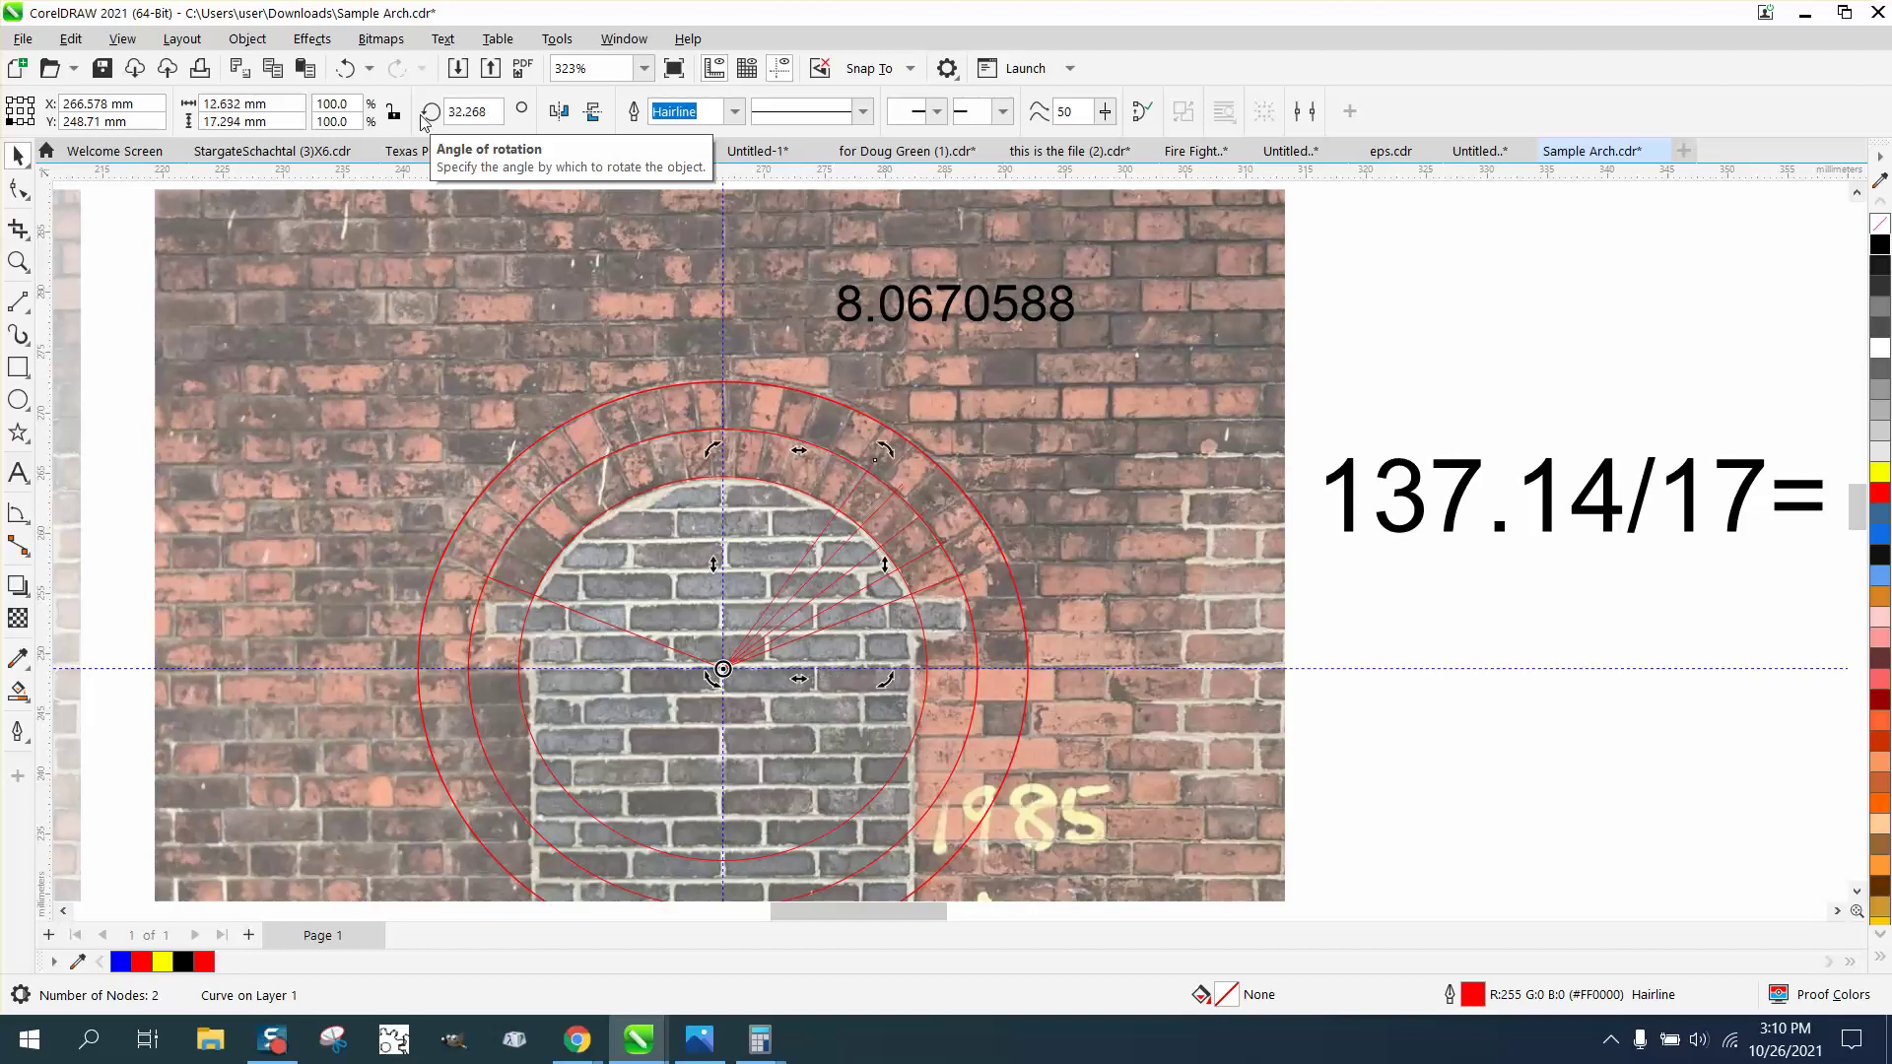
pyautogui.hotkey('ctrl', 'r')
pyautogui.hotkey('ctrl', 'r')
pyautogui.hotkey('ctrl', 'r')
pyautogui.hotkey('ctrl', 'r')
pyautogui.hotkey('ctrl', 'r')
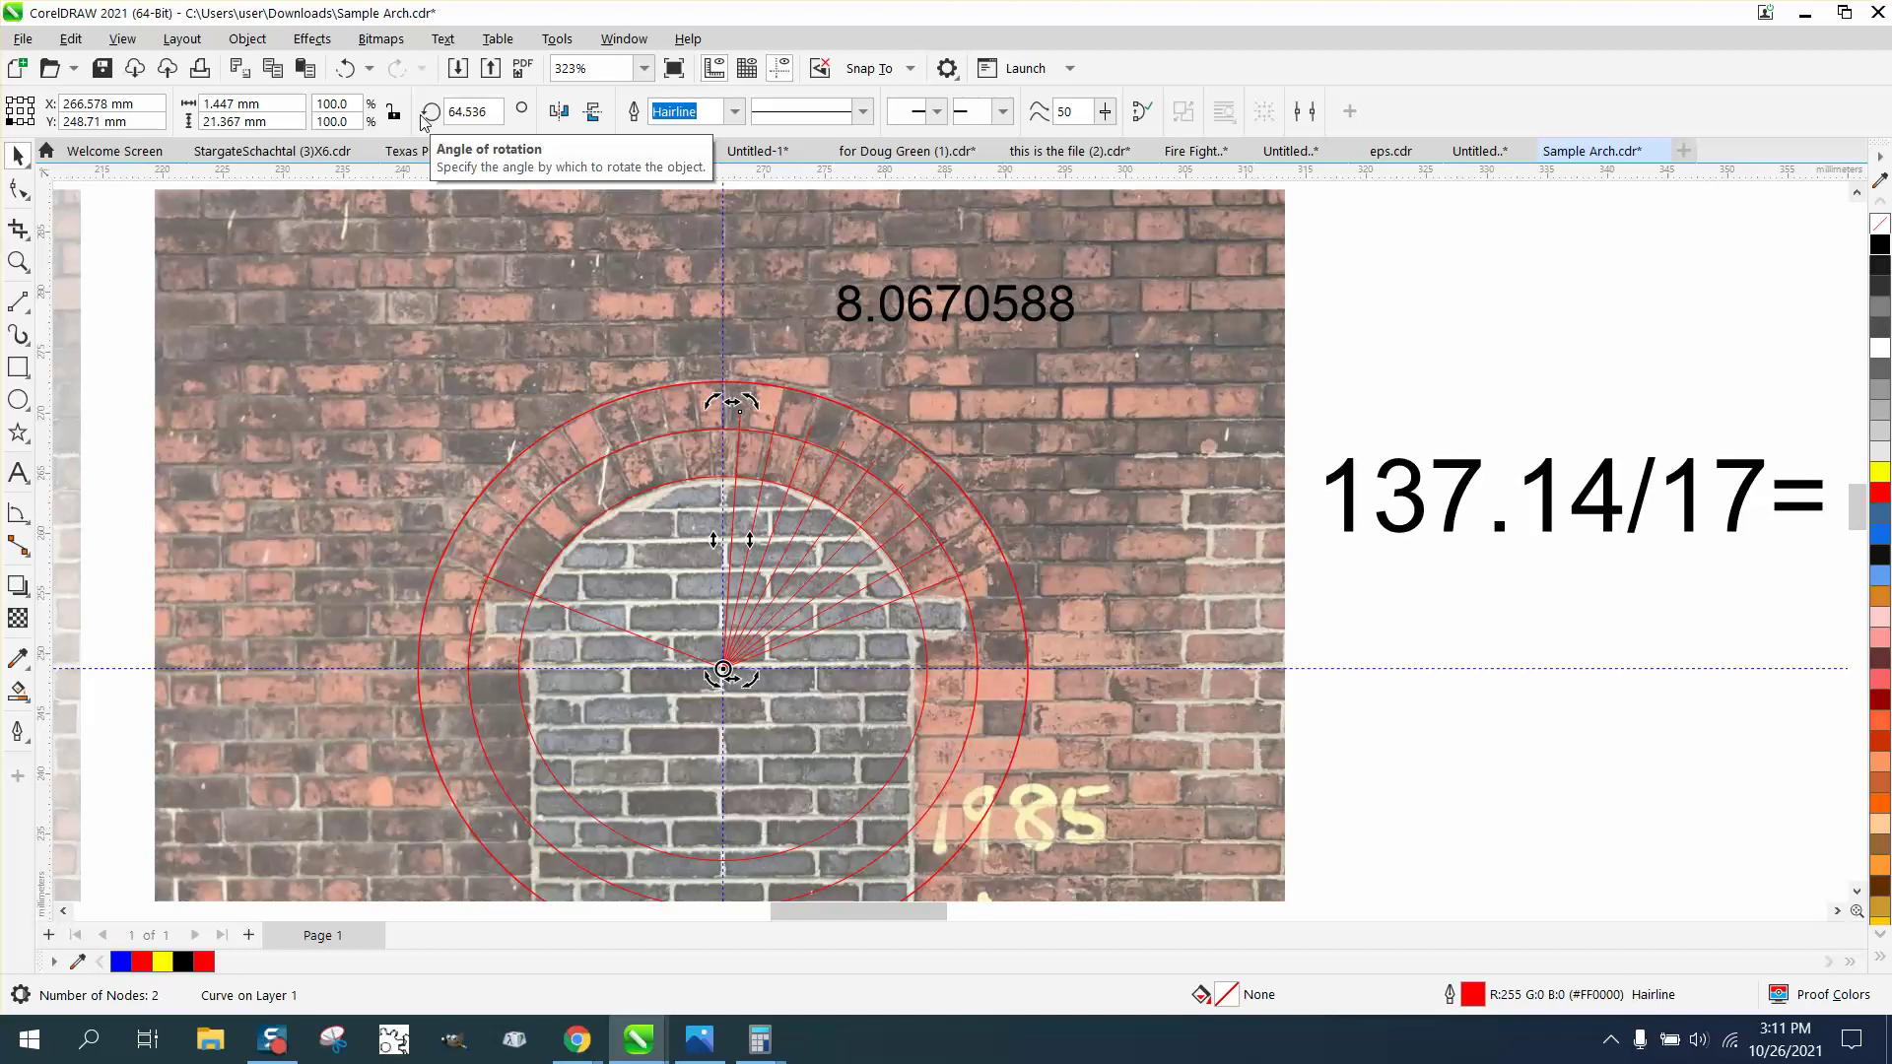
pyautogui.hotkey('ctrl', 'r')
pyautogui.hotkey('ctrl', 'r')
pyautogui.hotkey('ctrl', 'r')
pyautogui.hotkey('ctrl', 'r')
pyautogui.hotkey('ctrl', 'r')
pyautogui.hotkey('ctrl', 'r')
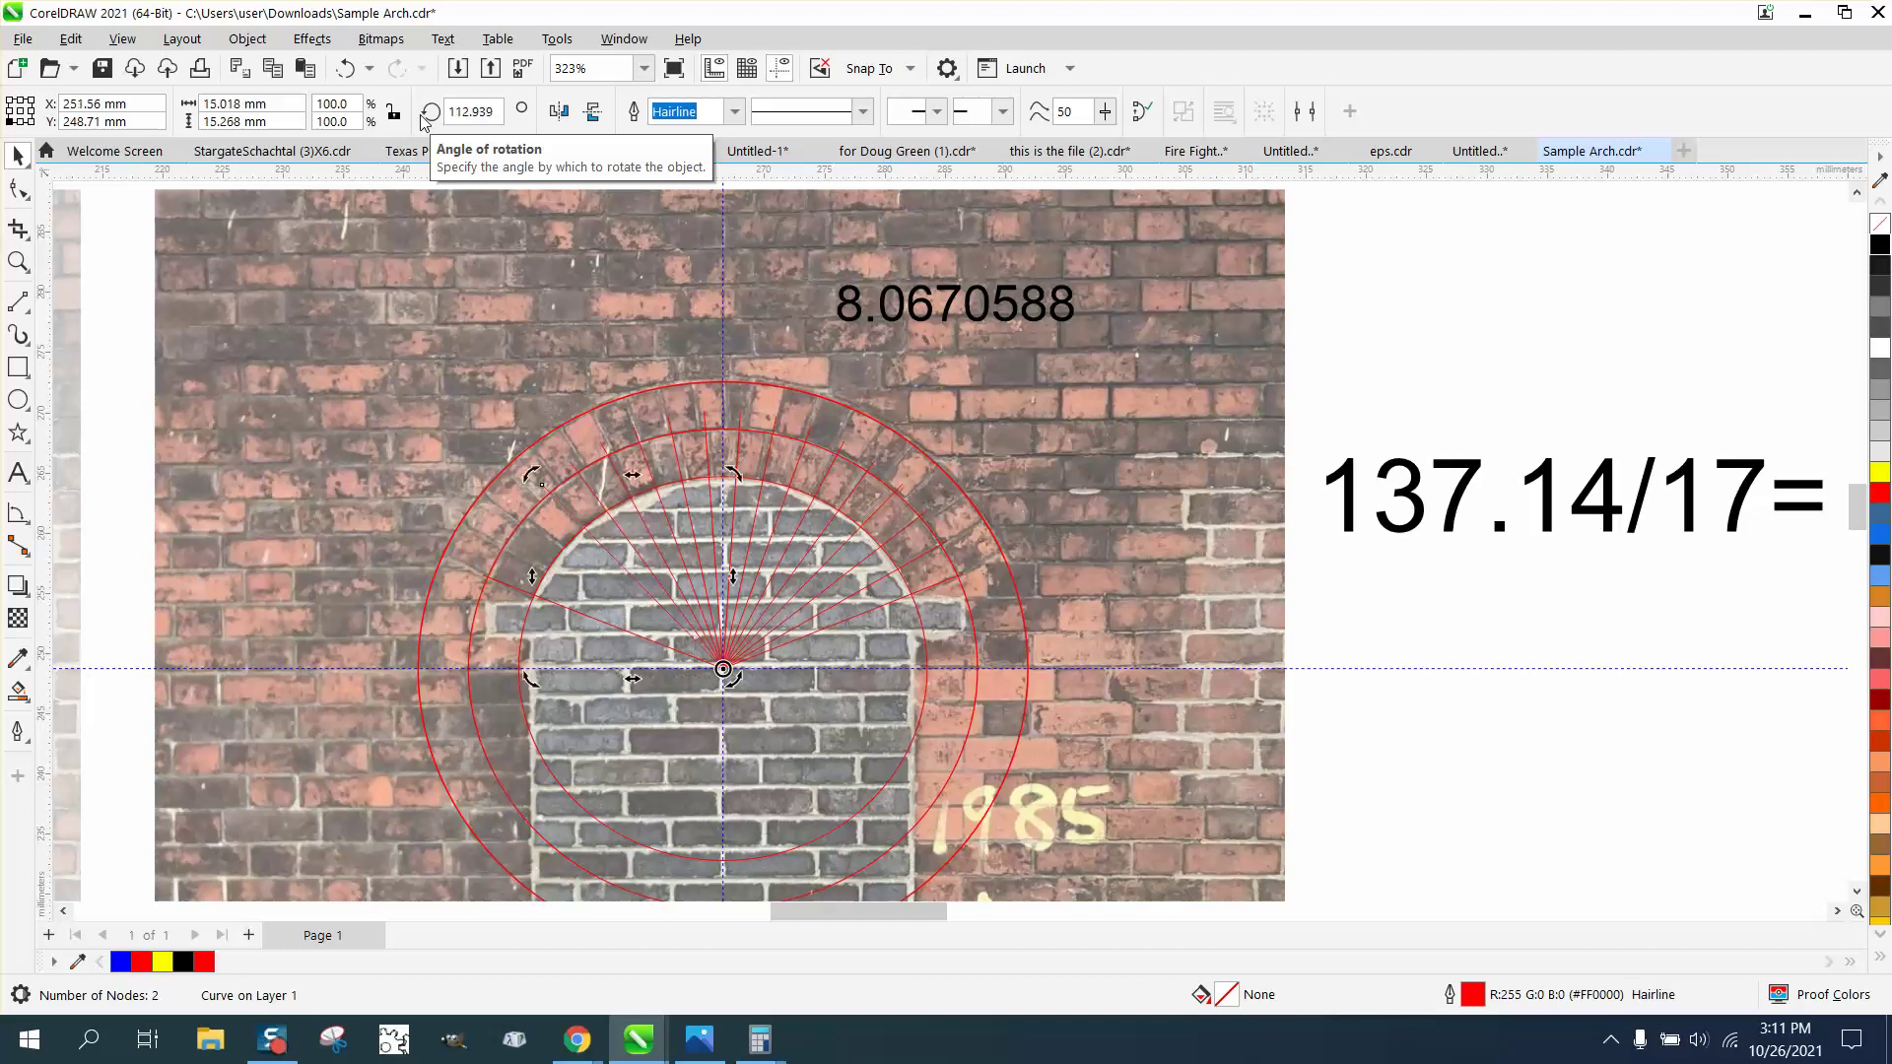
pyautogui.hotkey('ctrl', 'r')
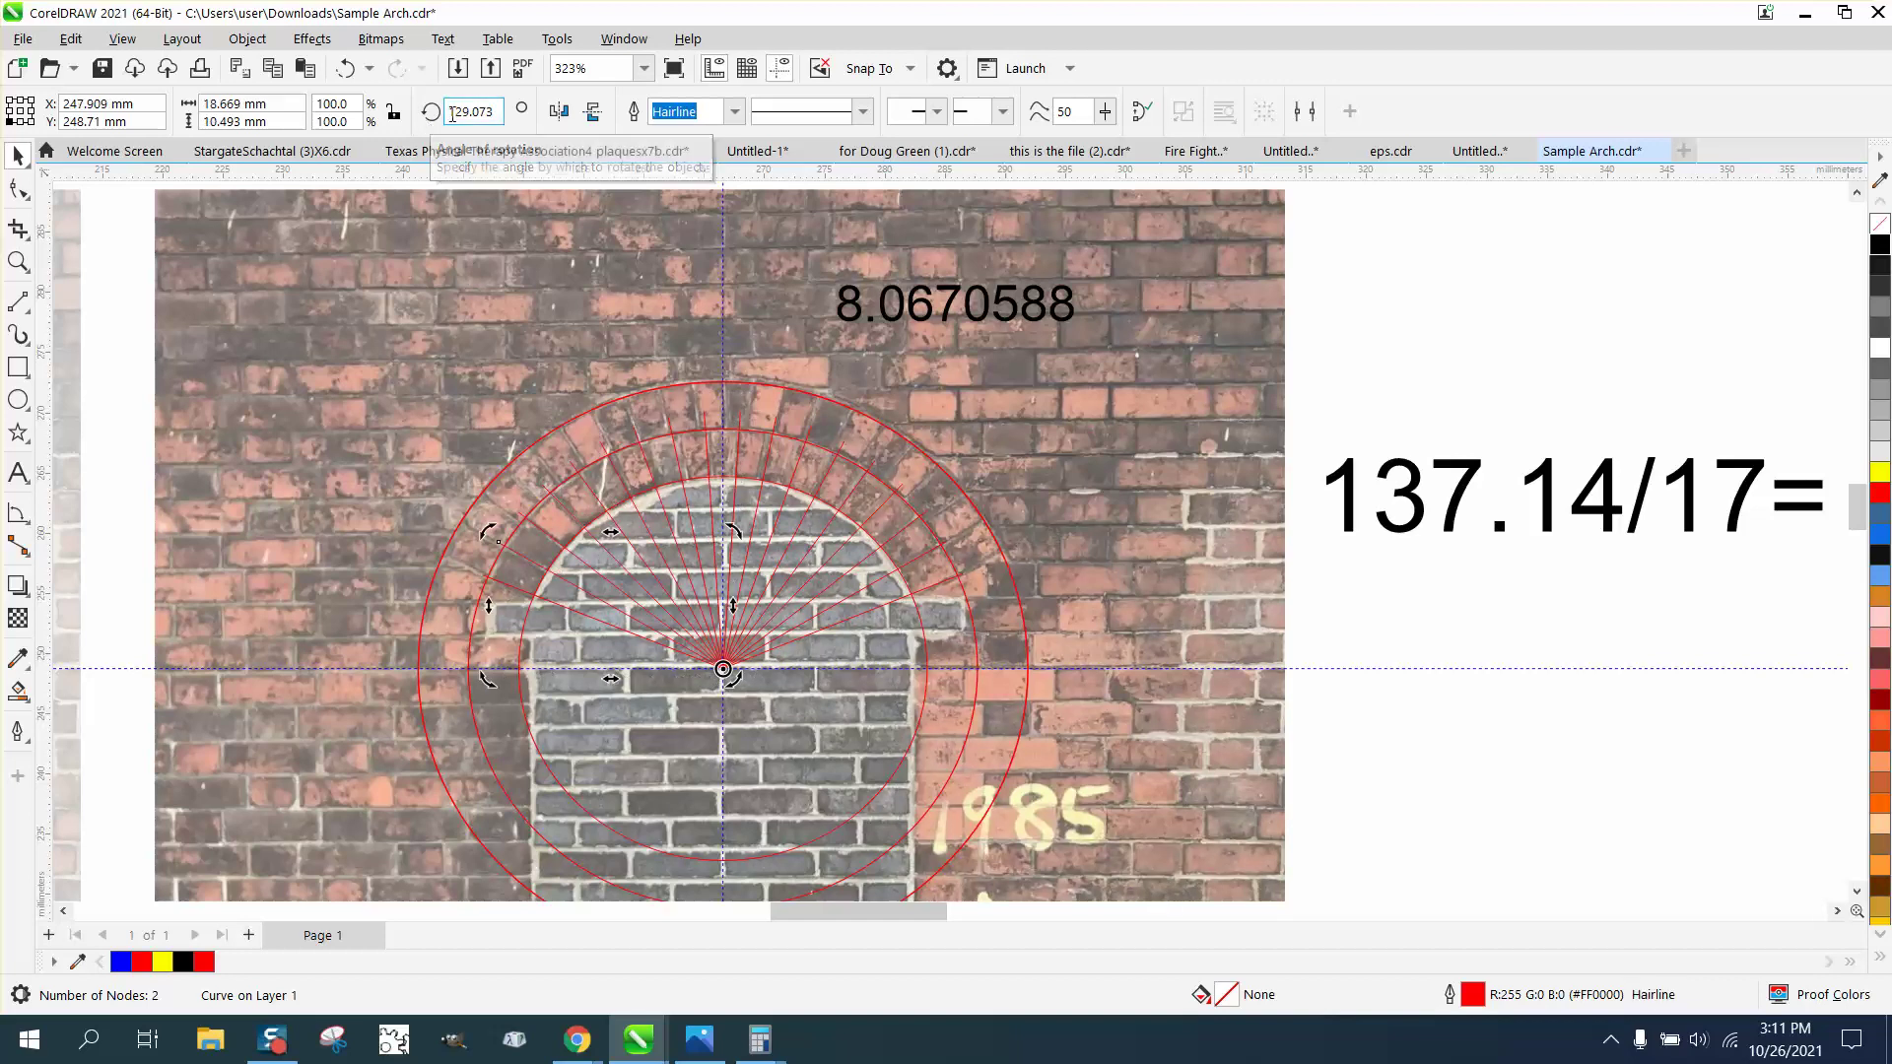
# - Smart Fill the inner arch ring's brick segments in black without outline, moving each created shape 100 mm straight down off the photo
pyautogui.click(18, 260)
pyautogui.moveTo(414, 399); pyautogui.dragTo(1094, 671)
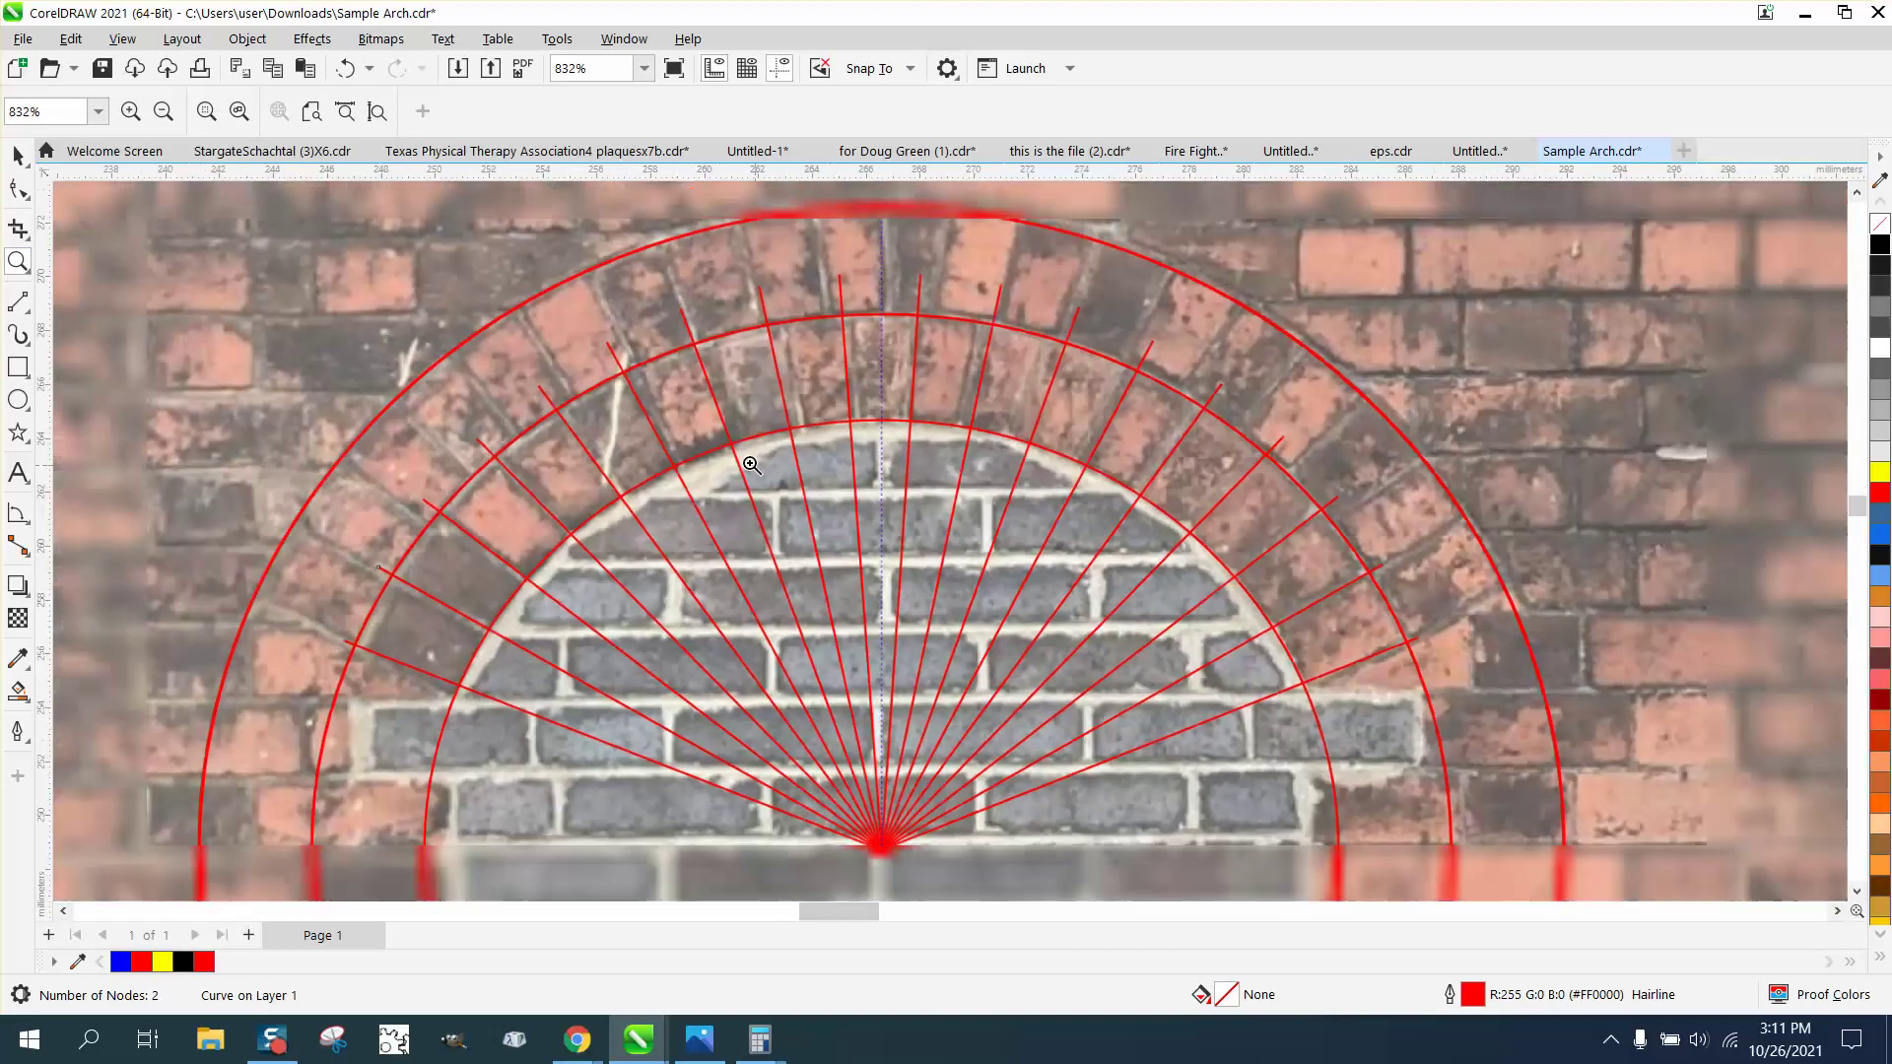
pyautogui.scroll(-2, 752, 466)
pyautogui.click(19, 158)
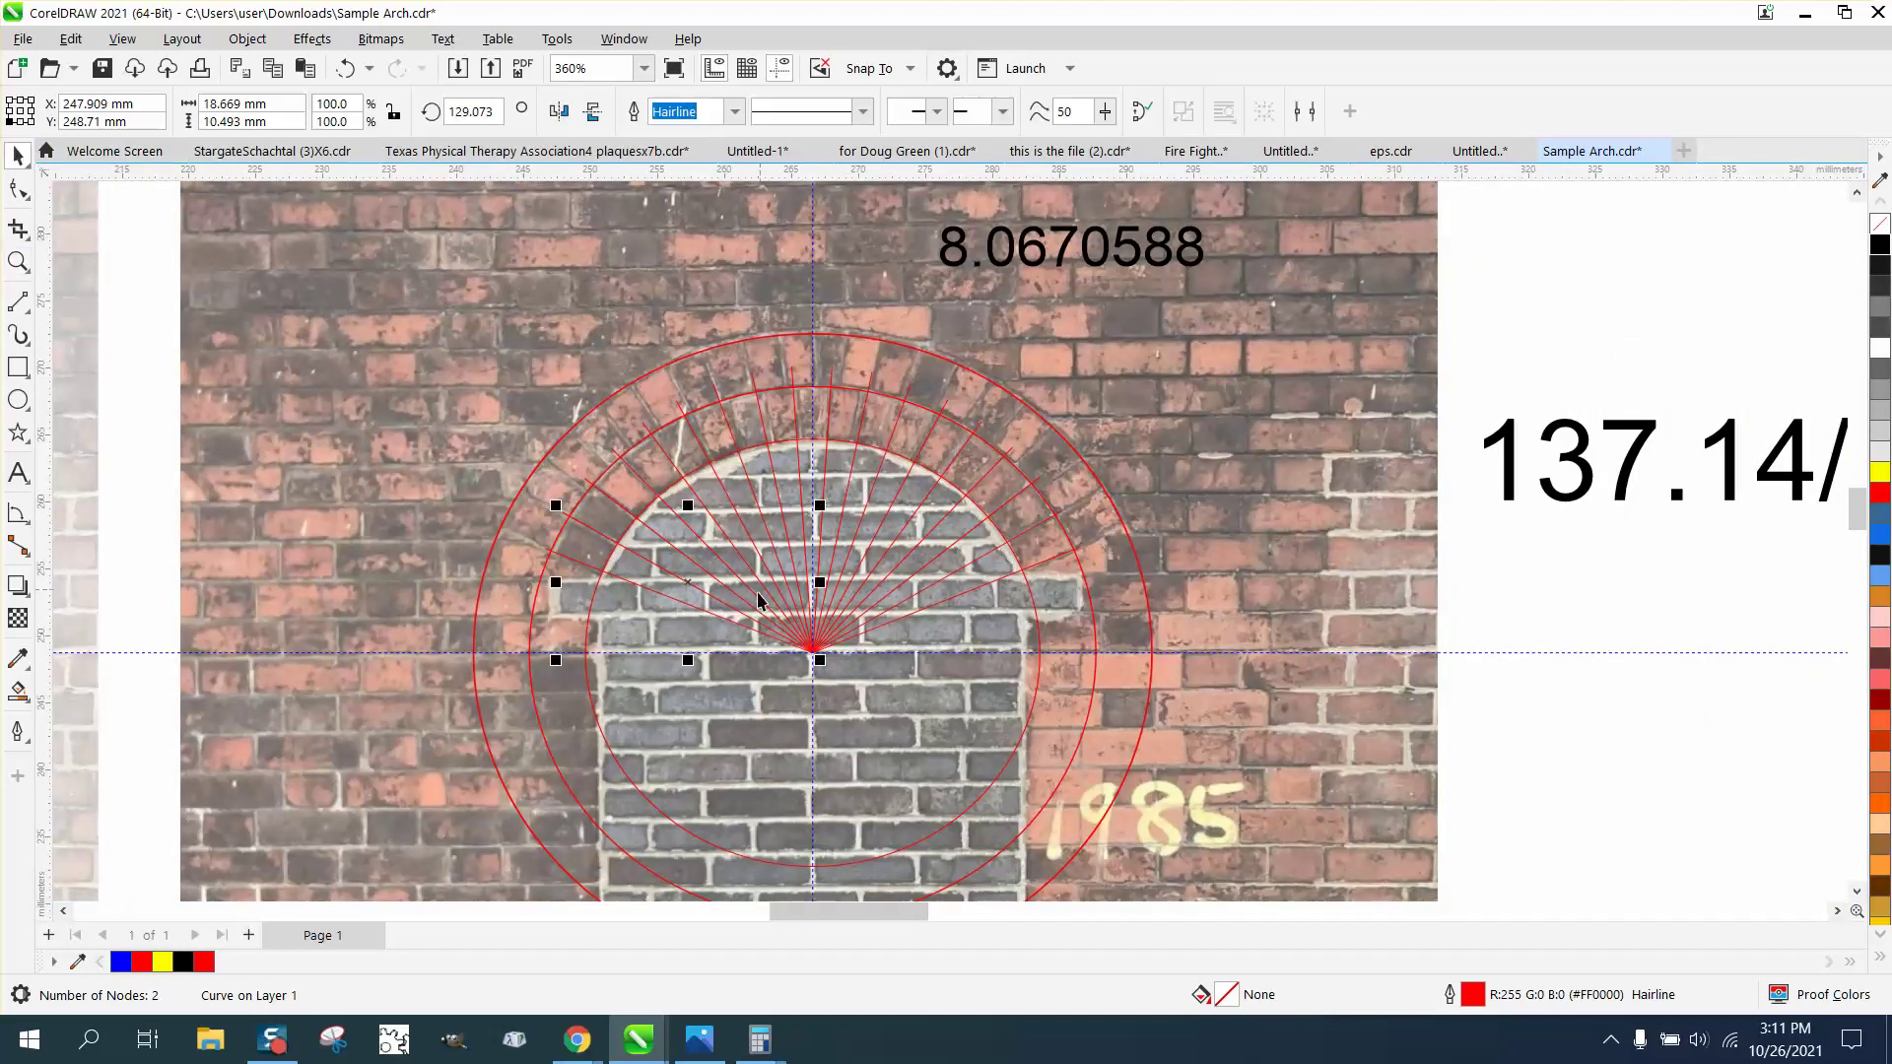
pyautogui.click(18, 691)
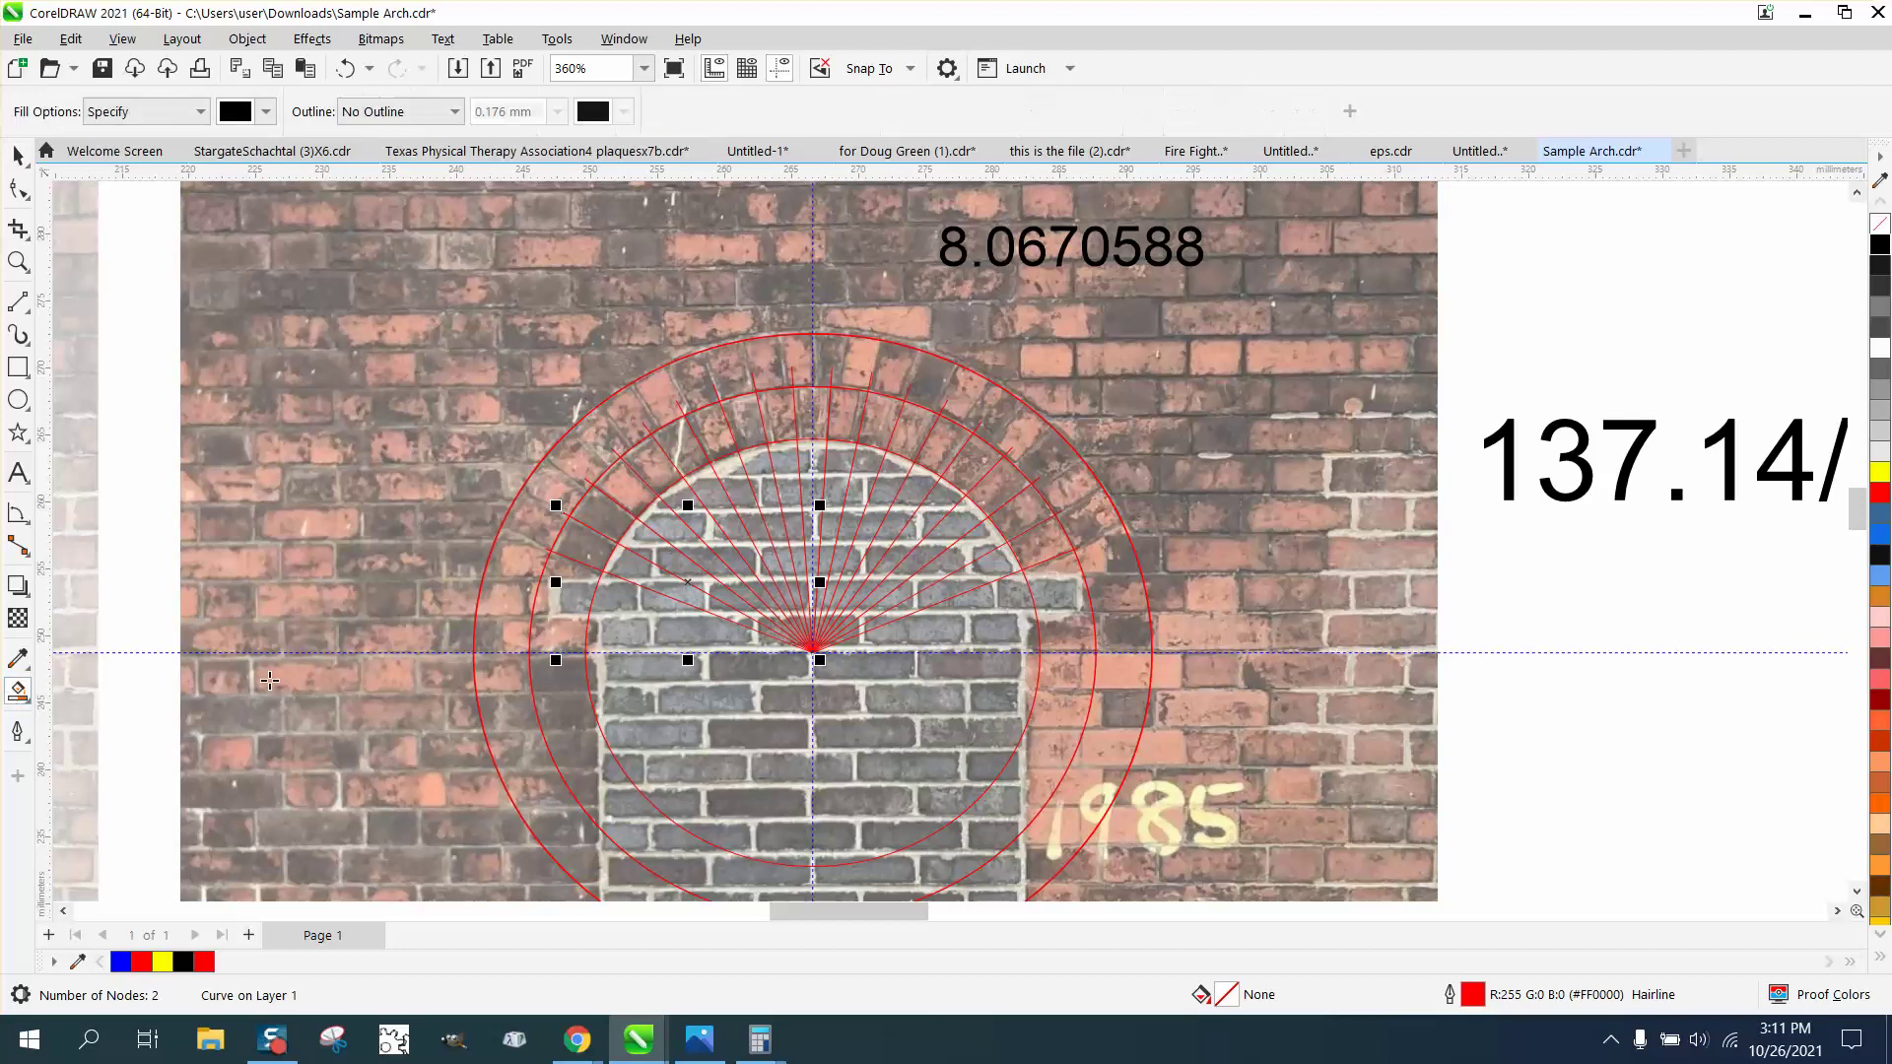
pyautogui.click(587, 558)
pyautogui.click(616, 516)
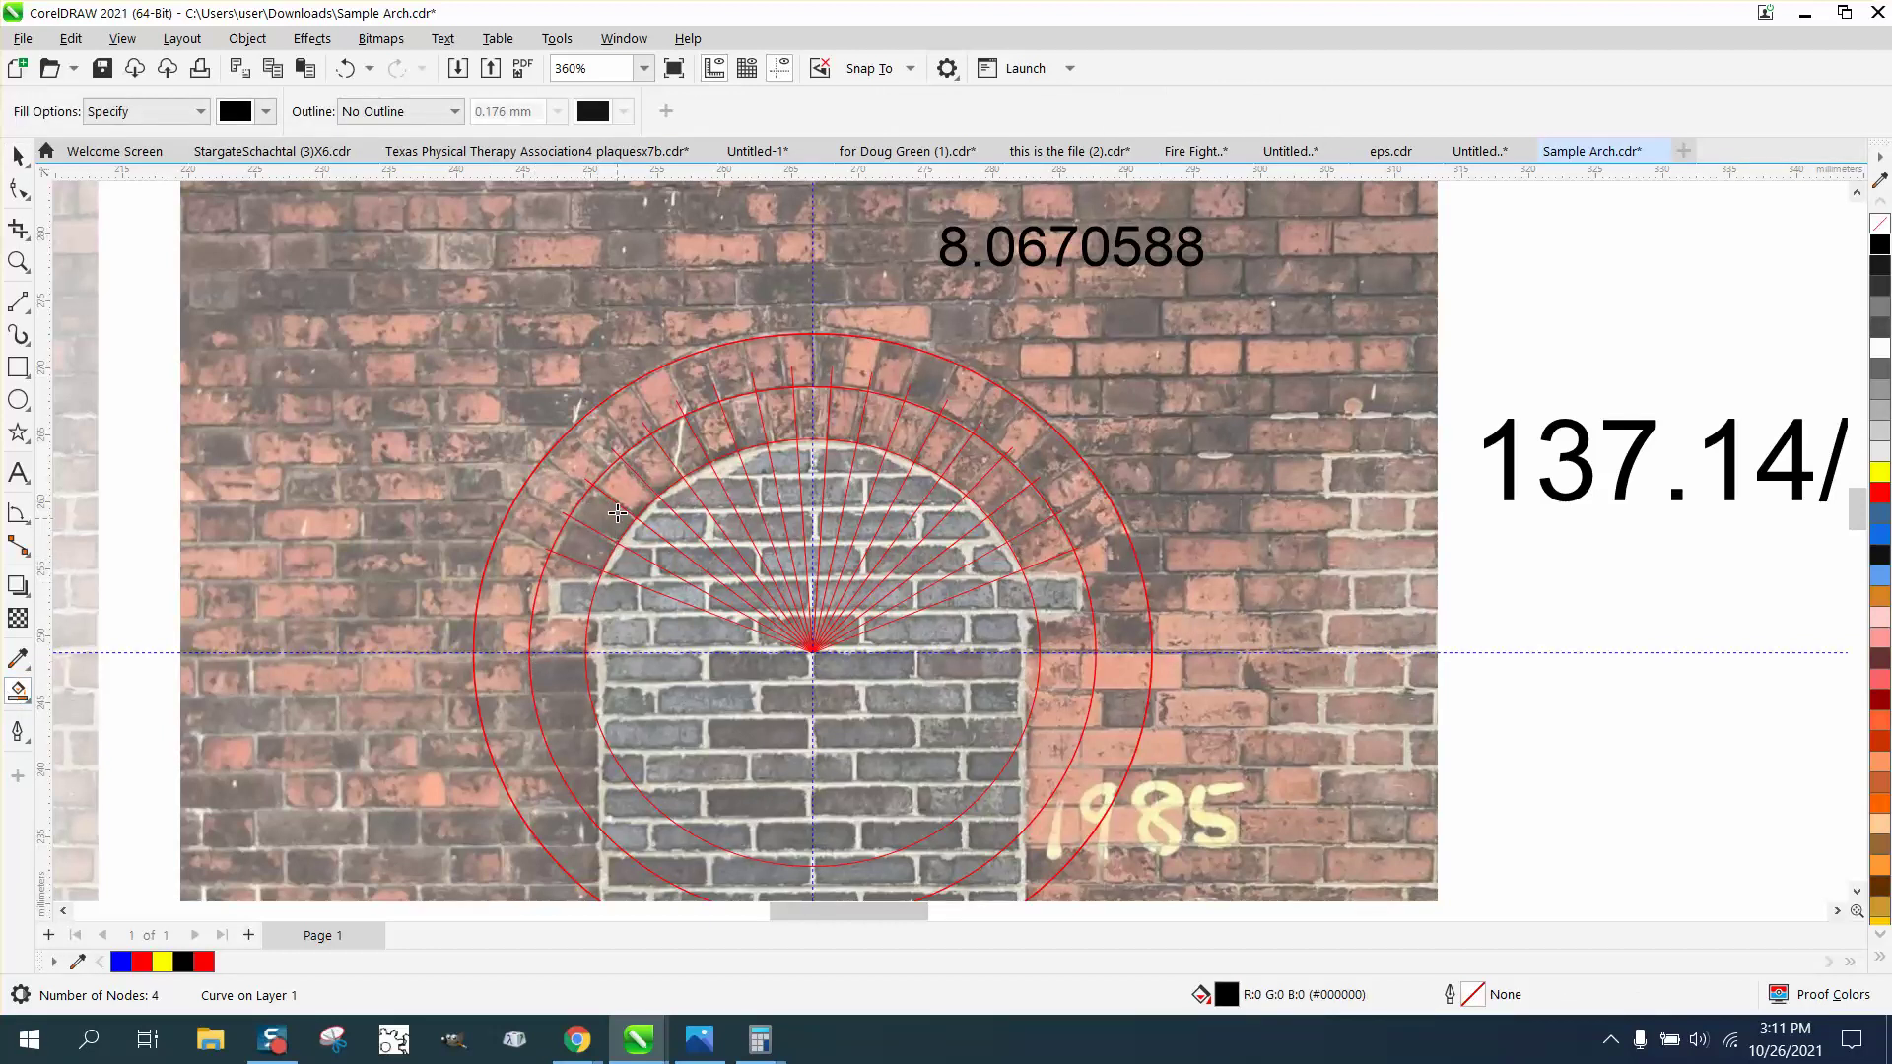
pyautogui.click(638, 487)
pyautogui.click(655, 463)
pyautogui.click(710, 434)
pyautogui.click(741, 424)
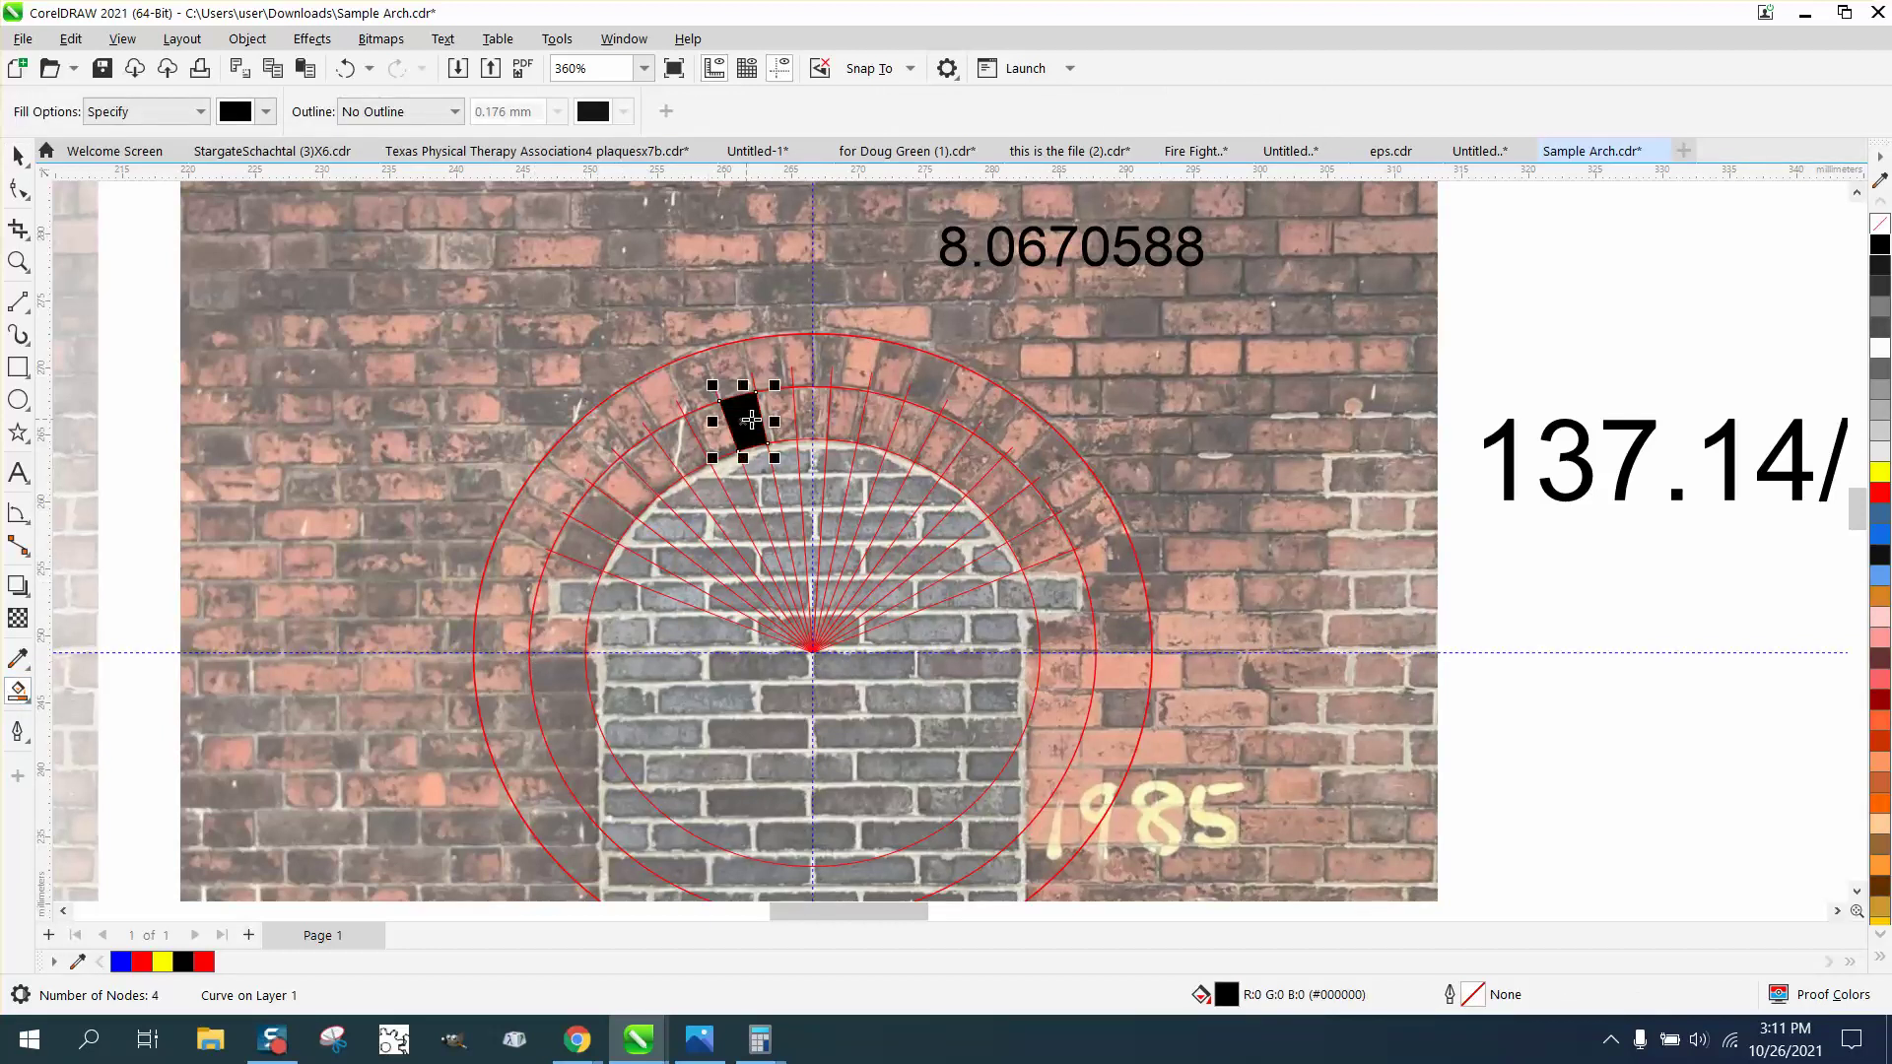
pyautogui.click(810, 413)
pyautogui.click(844, 410)
pyautogui.click(880, 412)
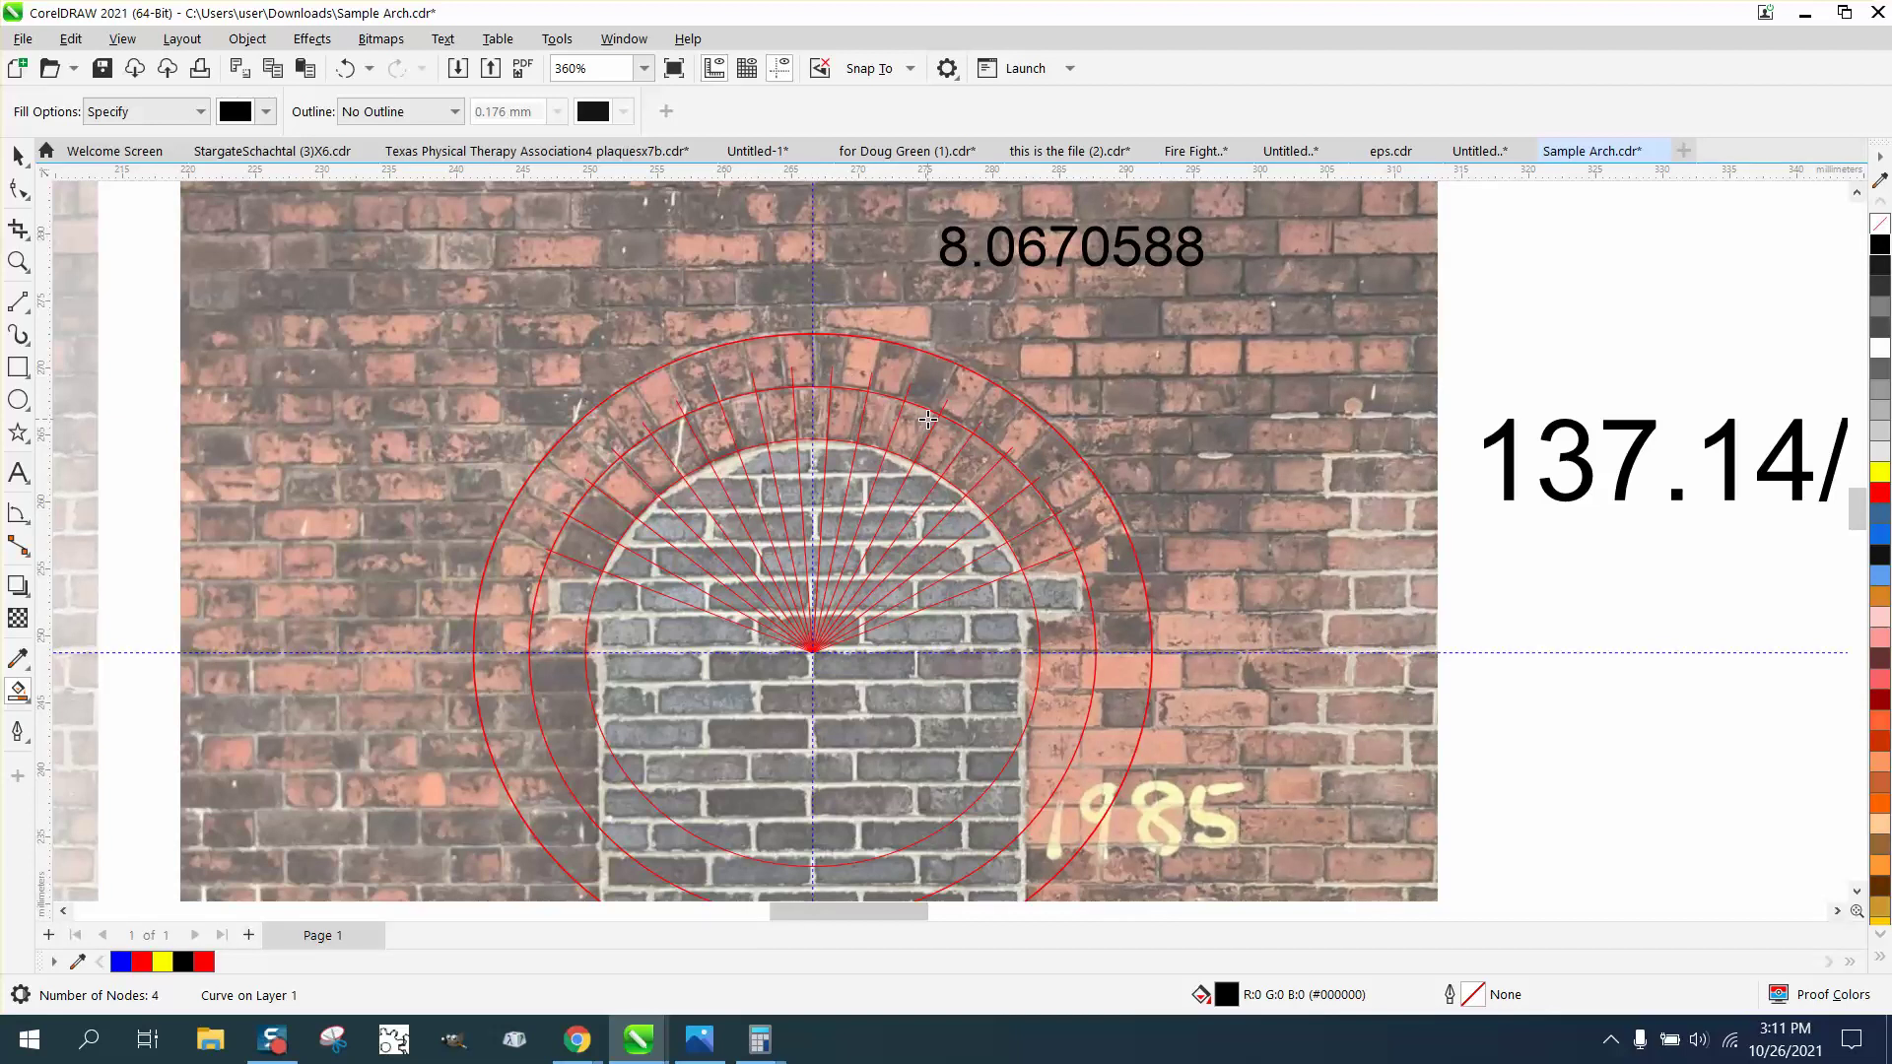
pyautogui.click(931, 422)
pyautogui.click(946, 434)
pyautogui.click(981, 461)
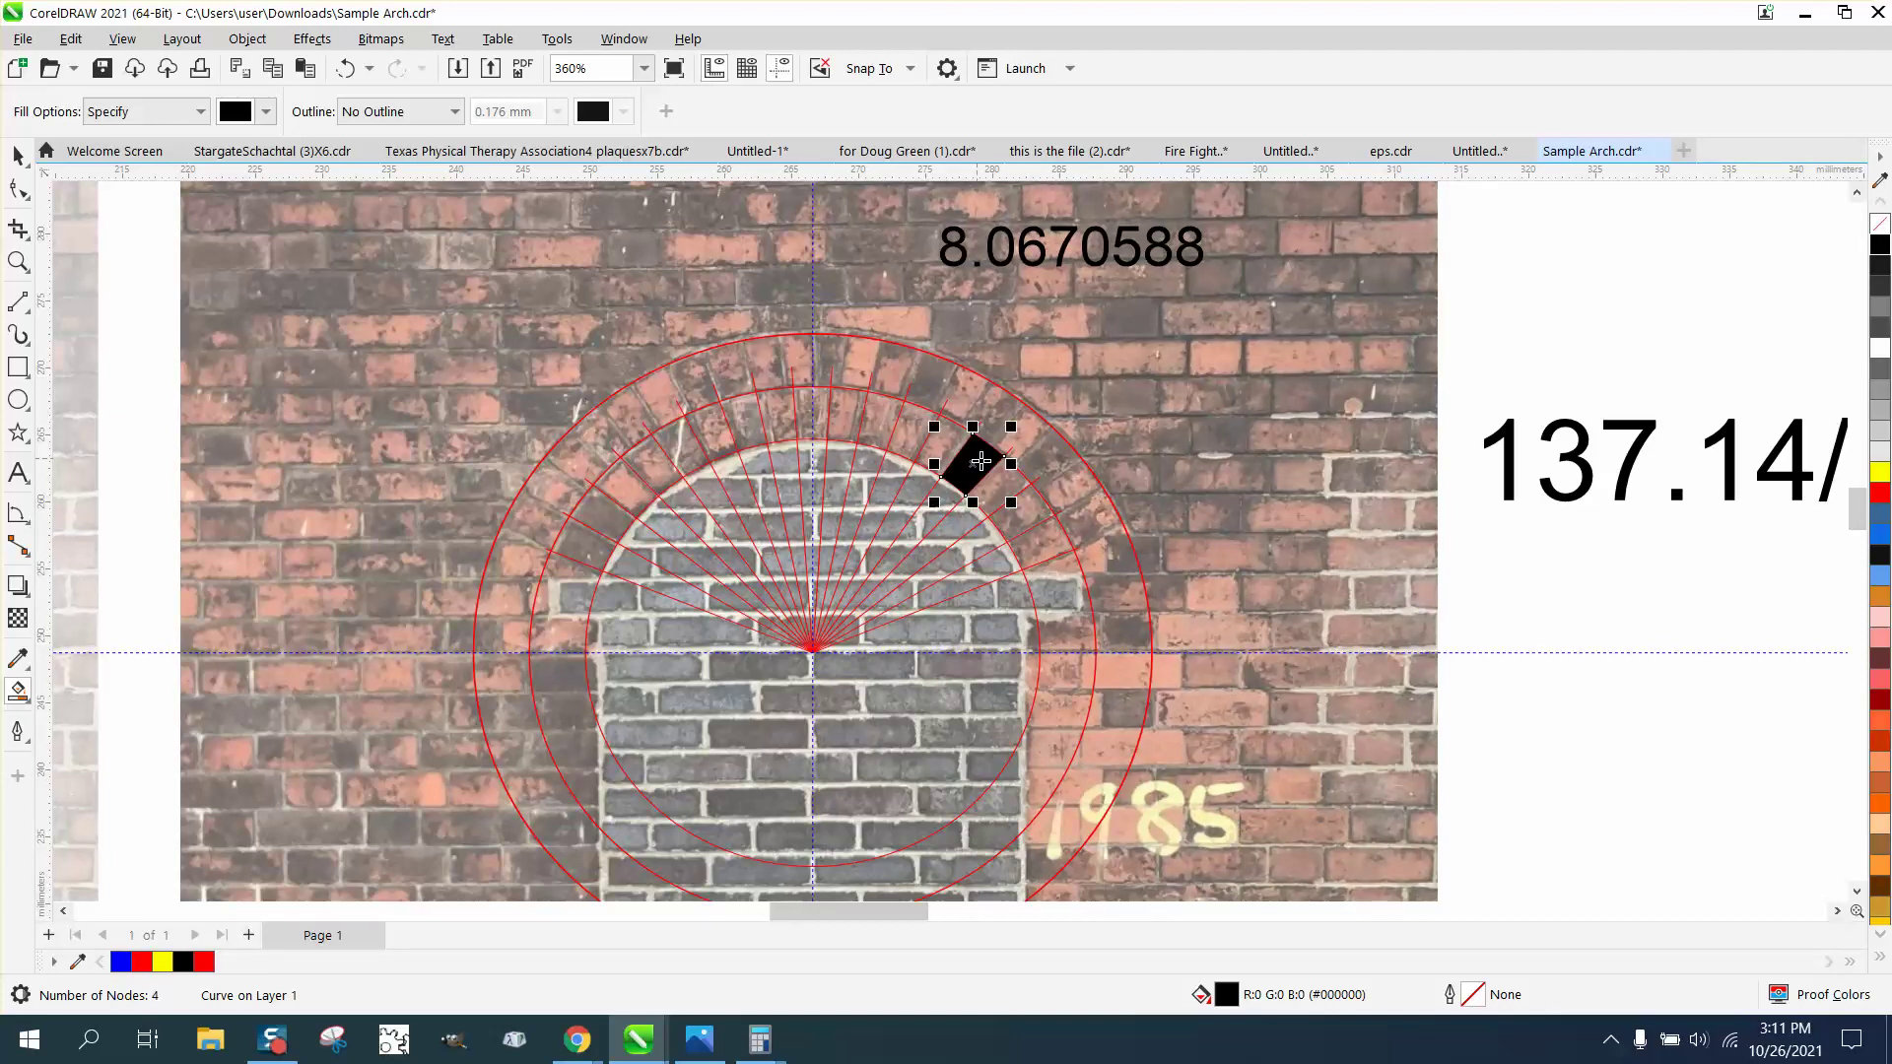
pyautogui.click(1002, 485)
pyautogui.click(1048, 541)
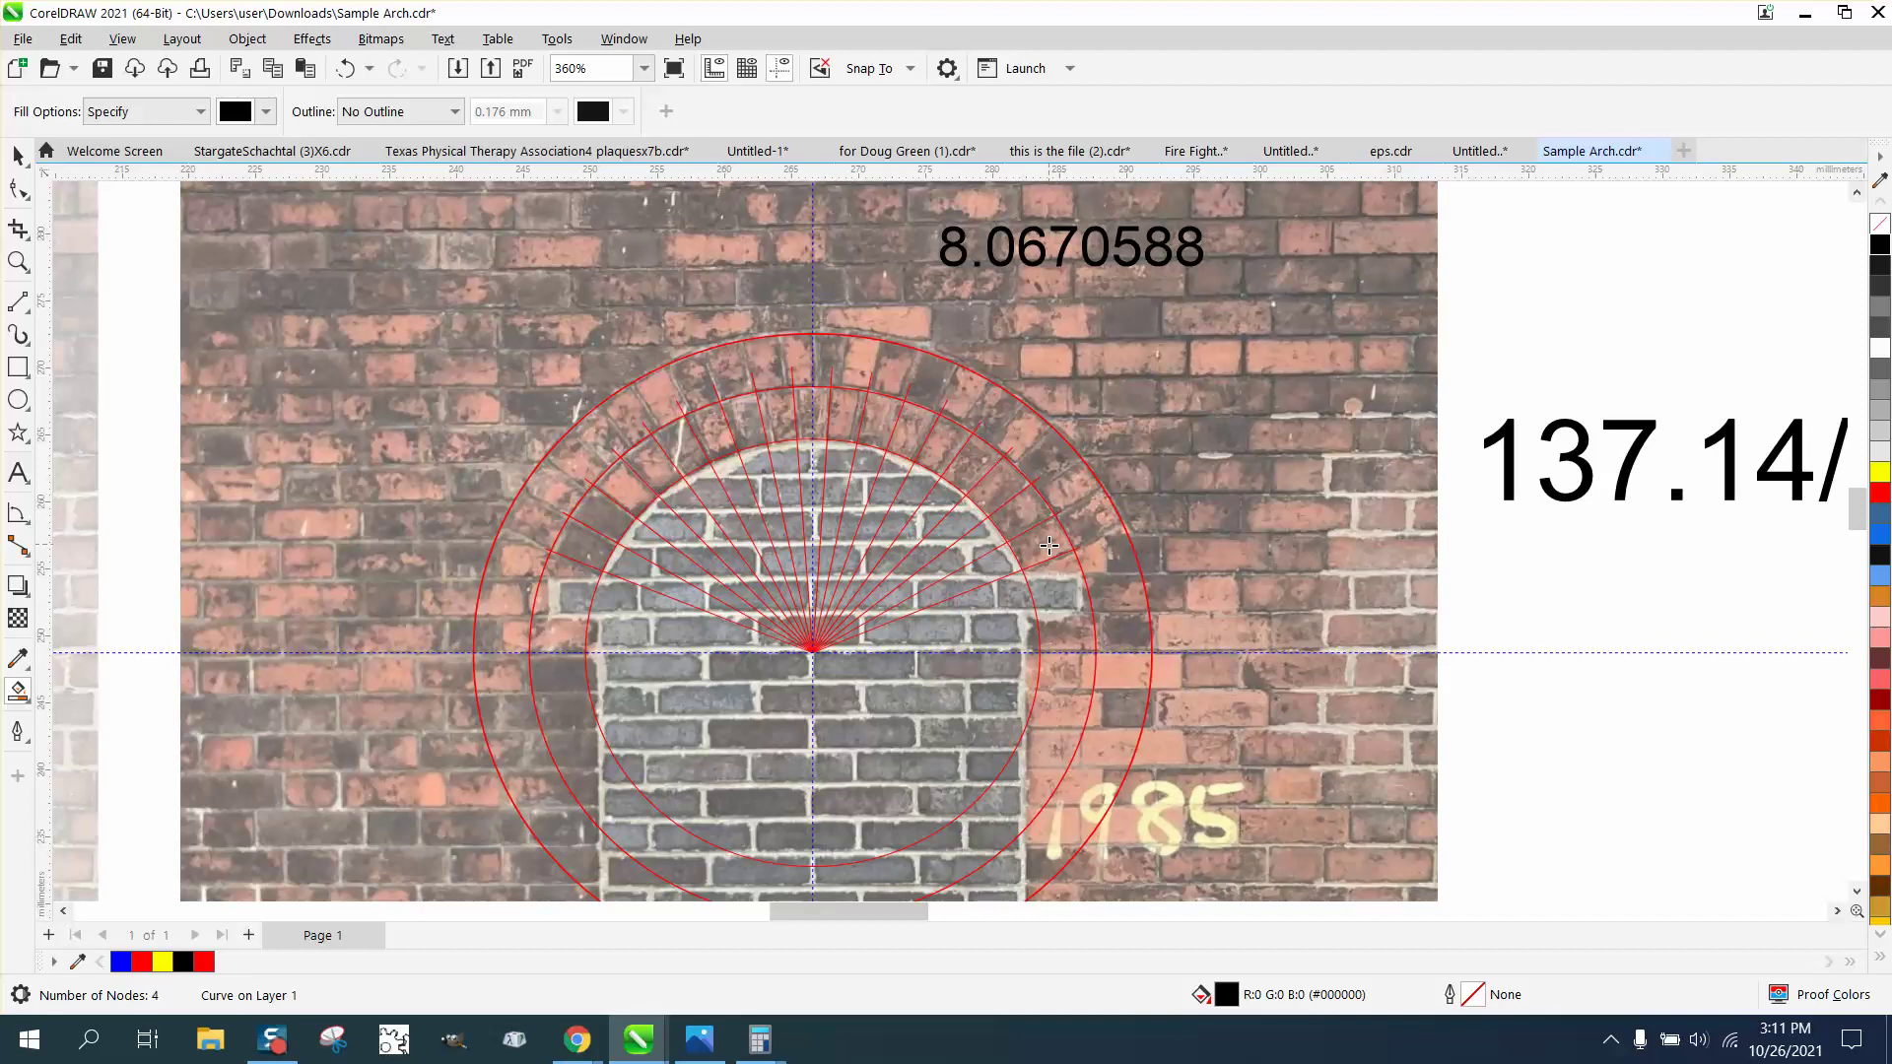
# - Remove the black fill from all 17 brick shapes below the photo and give them a black outline
pyautogui.scroll(-8, 631, 618)
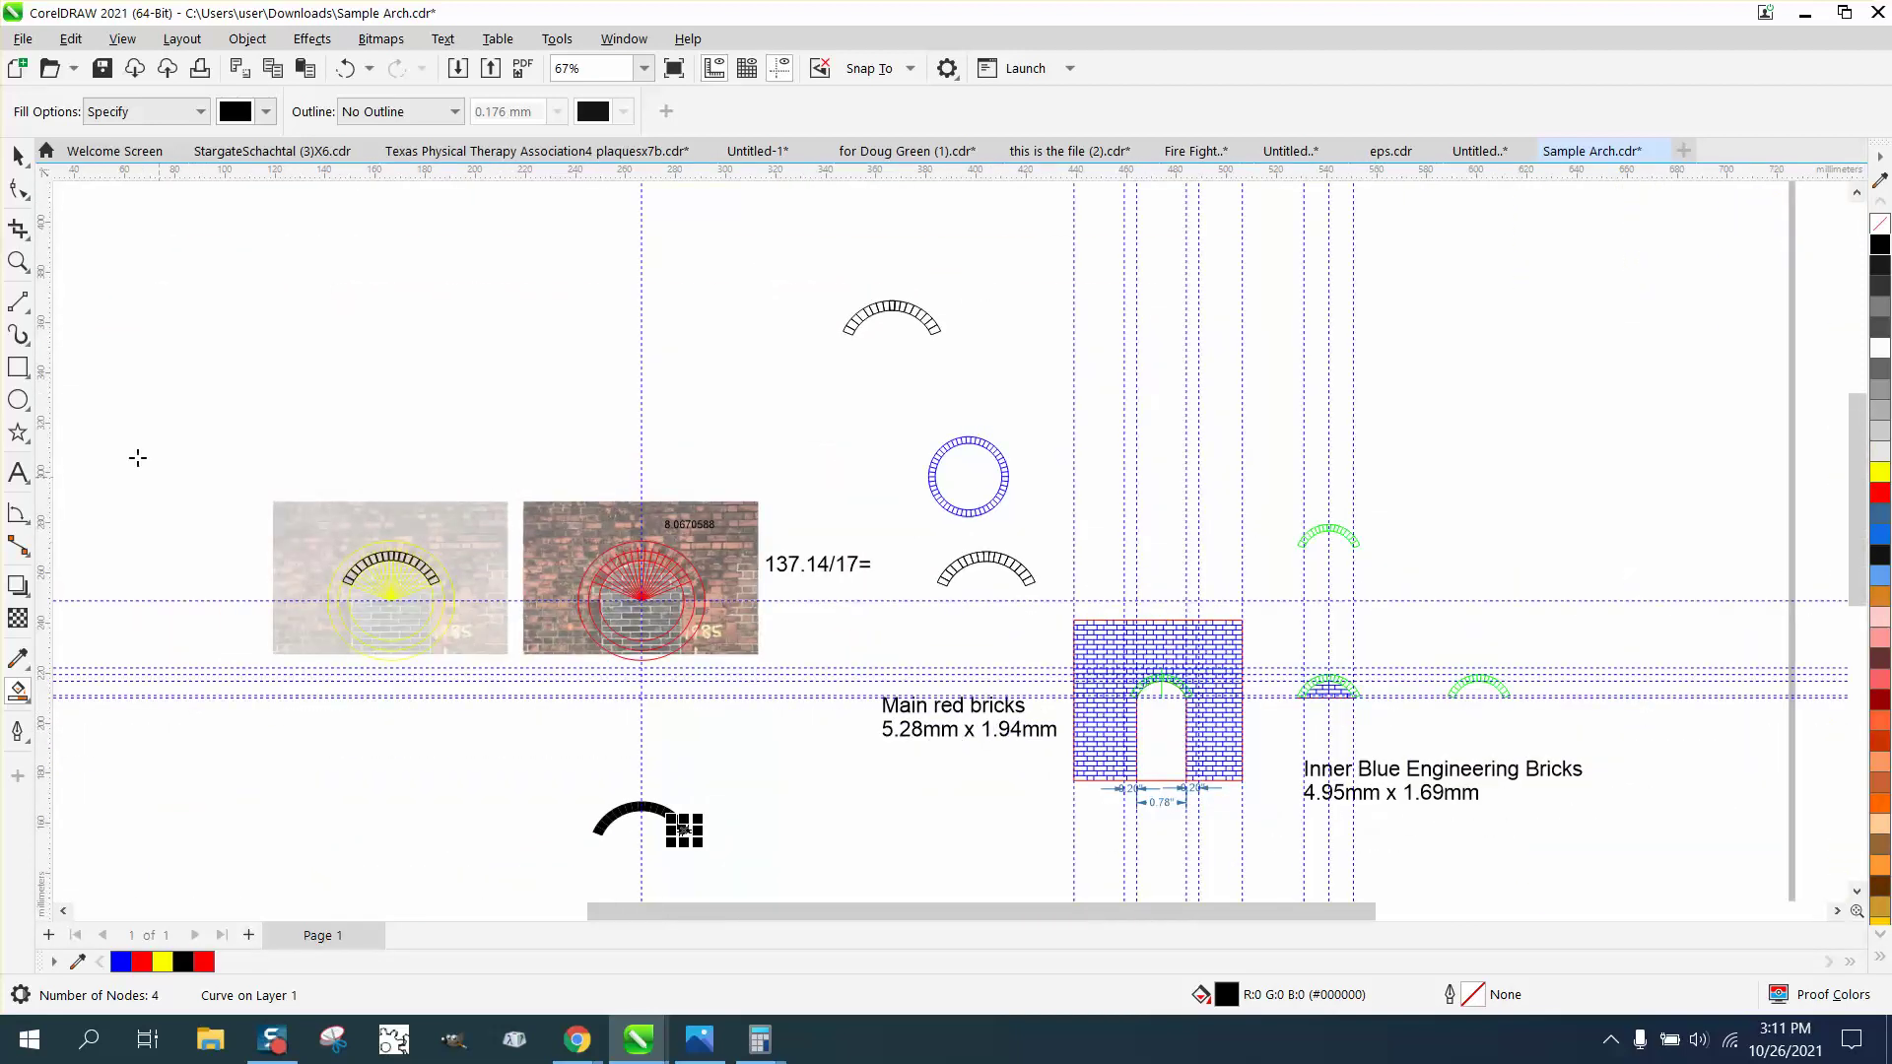
pyautogui.click(21, 275)
pyautogui.moveTo(602, 806); pyautogui.dragTo(769, 863)
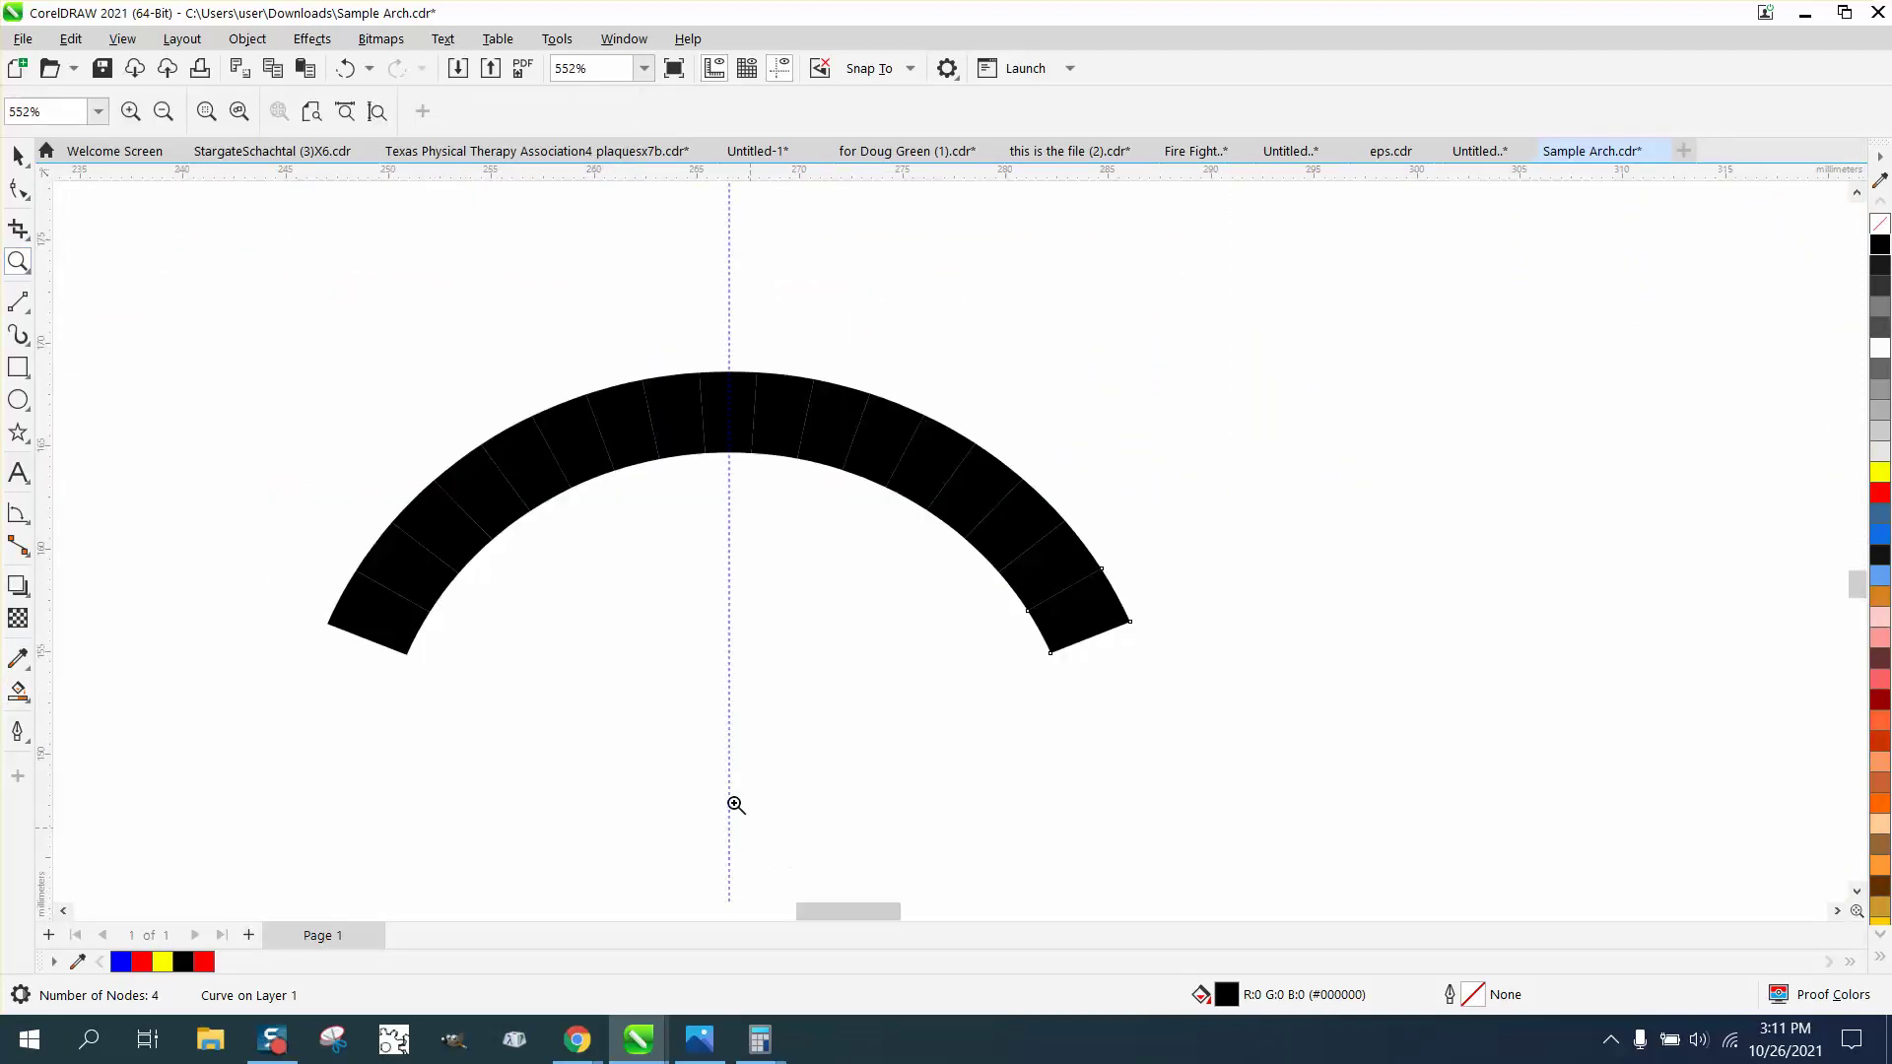
pyautogui.click(18, 156)
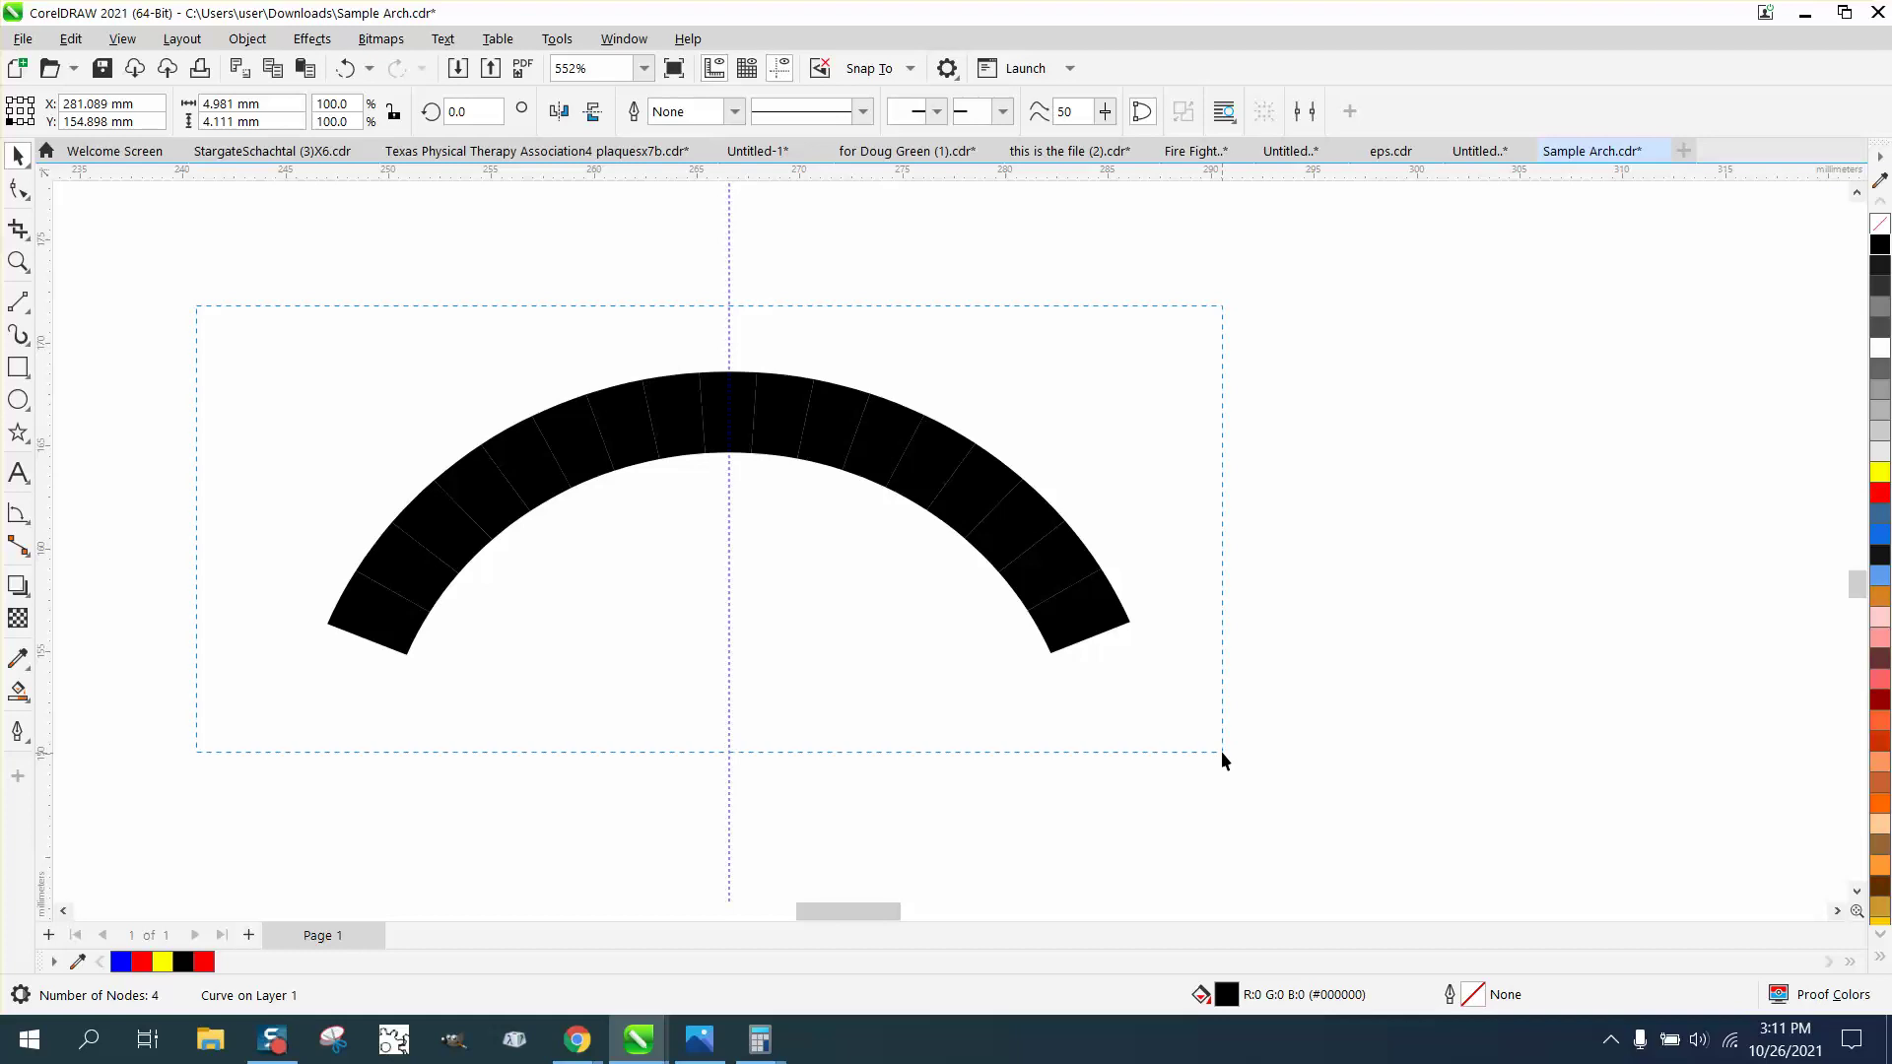
pyautogui.moveTo(196, 305); pyautogui.dragTo(1222, 752)
pyautogui.click(1881, 223)
pyautogui.rightClick(1881, 245)
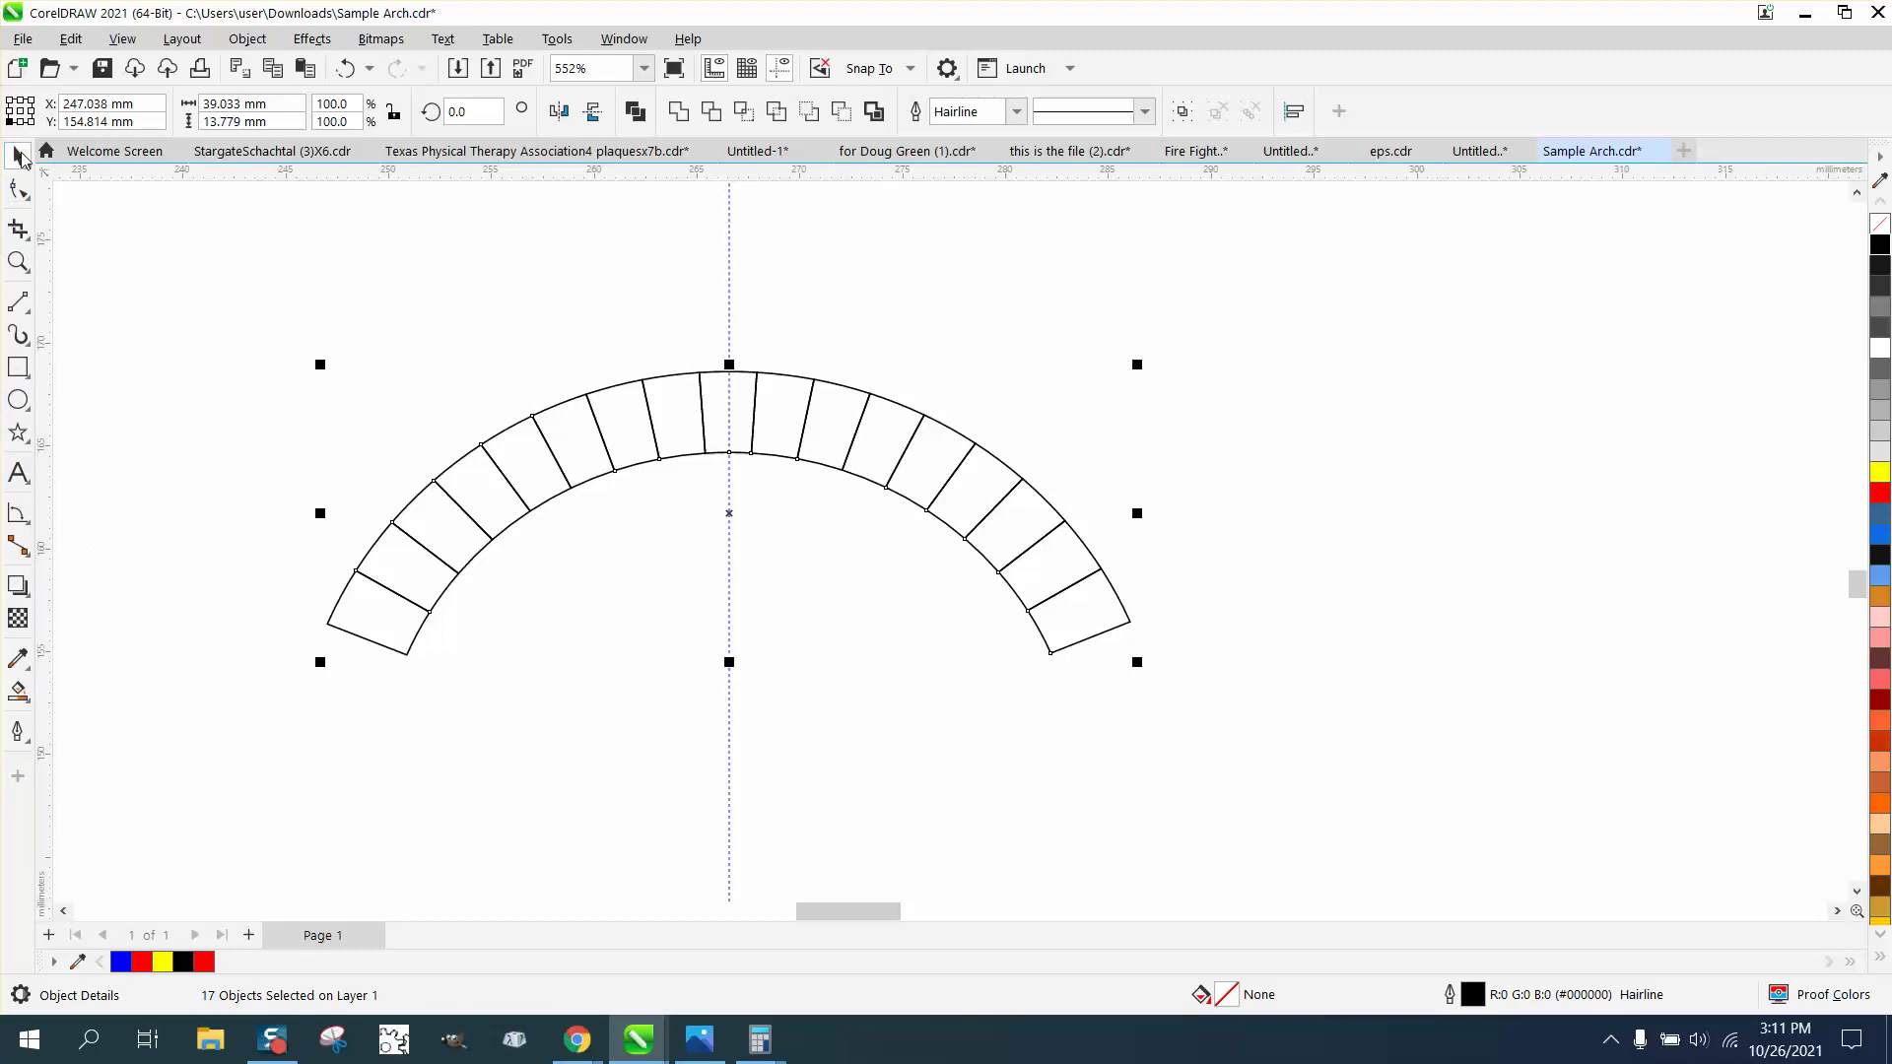
# - Set the outline width of the 17 bricks to 0.2 mm and convert their outlines to objects
pyautogui.moveTo(188, 279); pyautogui.dragTo(1269, 739)
pyautogui.click(1017, 112)
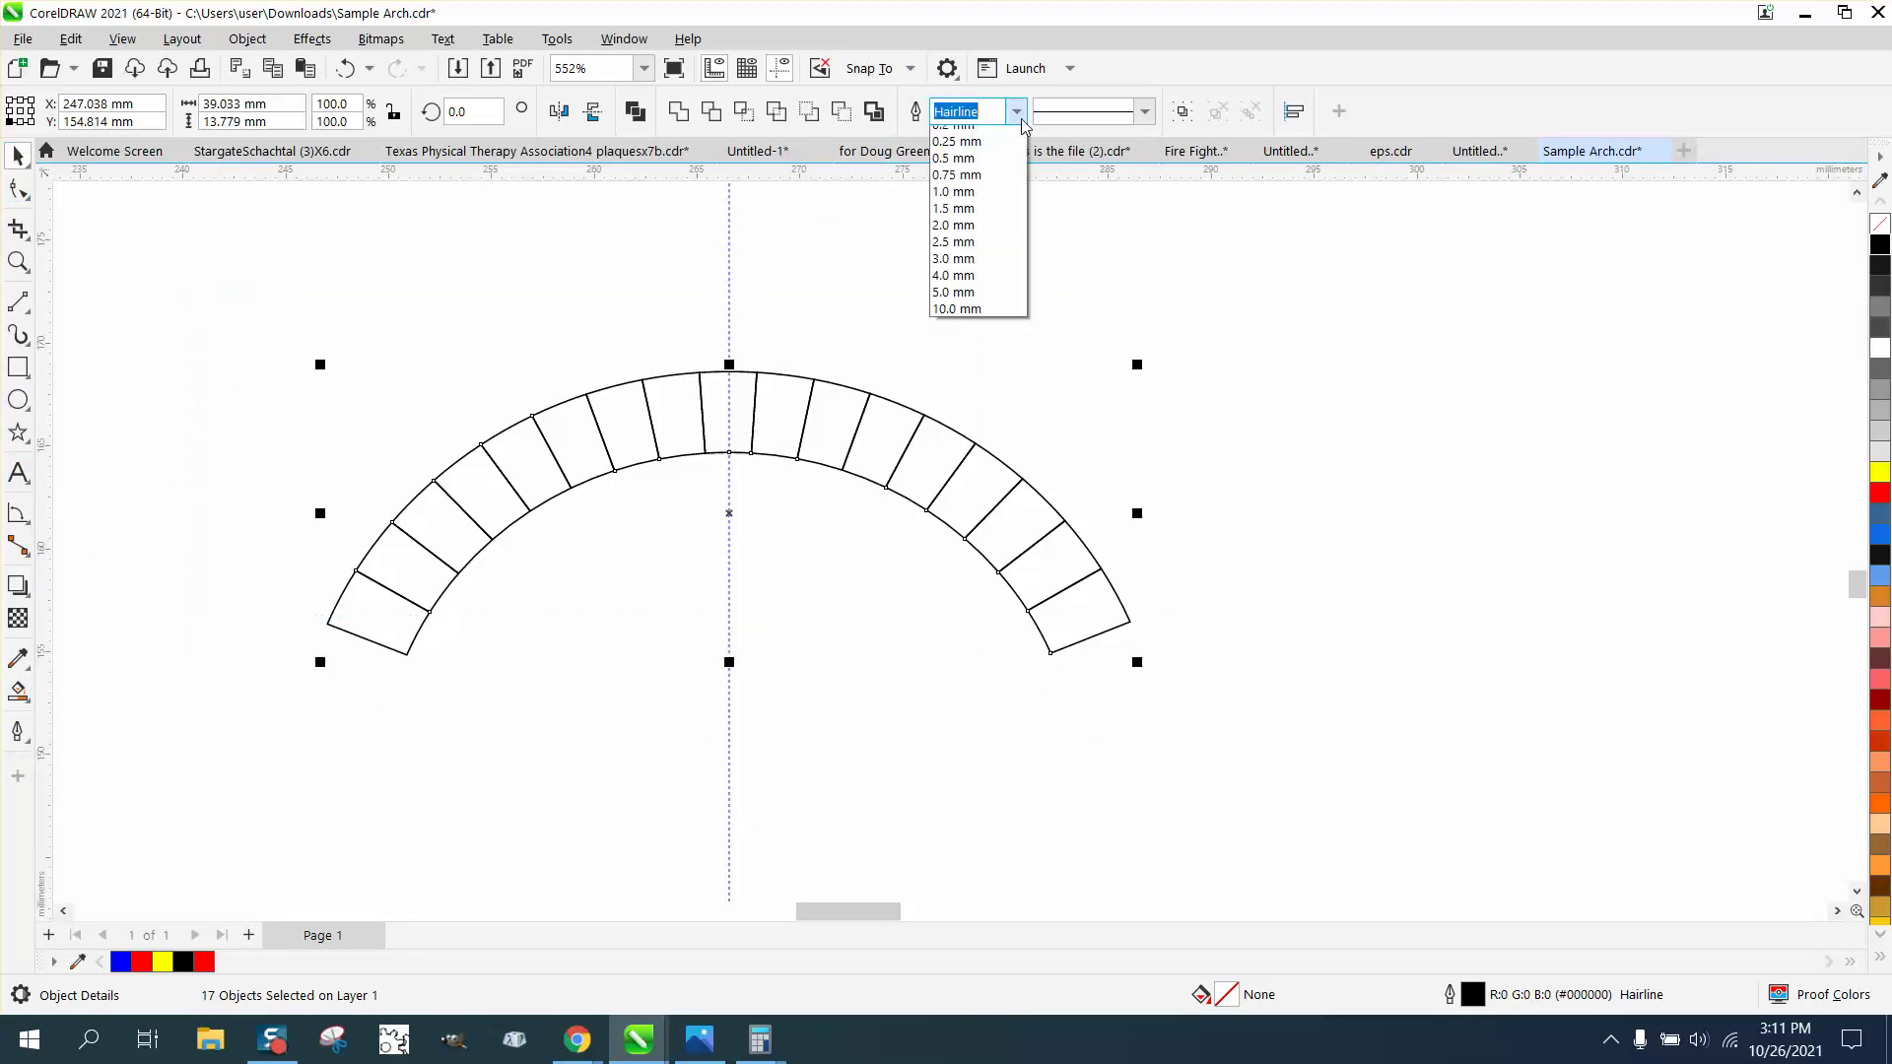
pyautogui.click(956, 227)
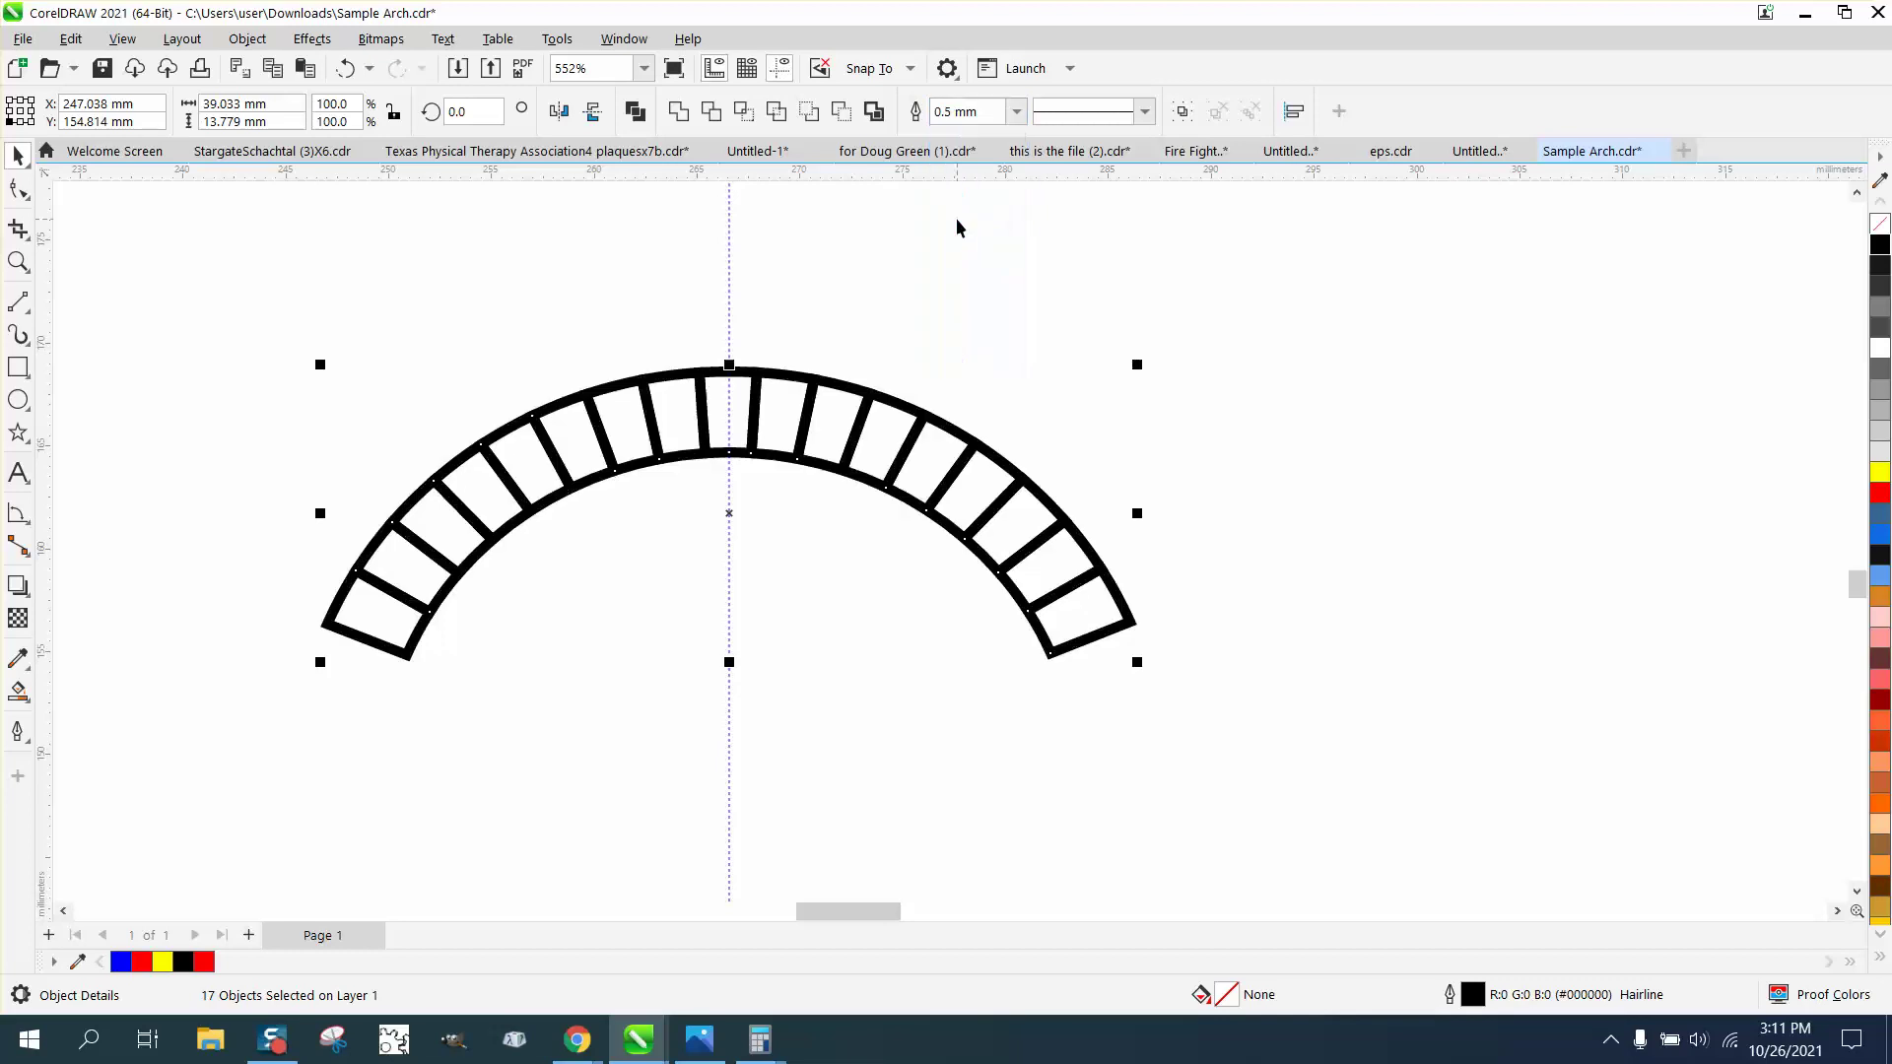
pyautogui.click(1017, 113)
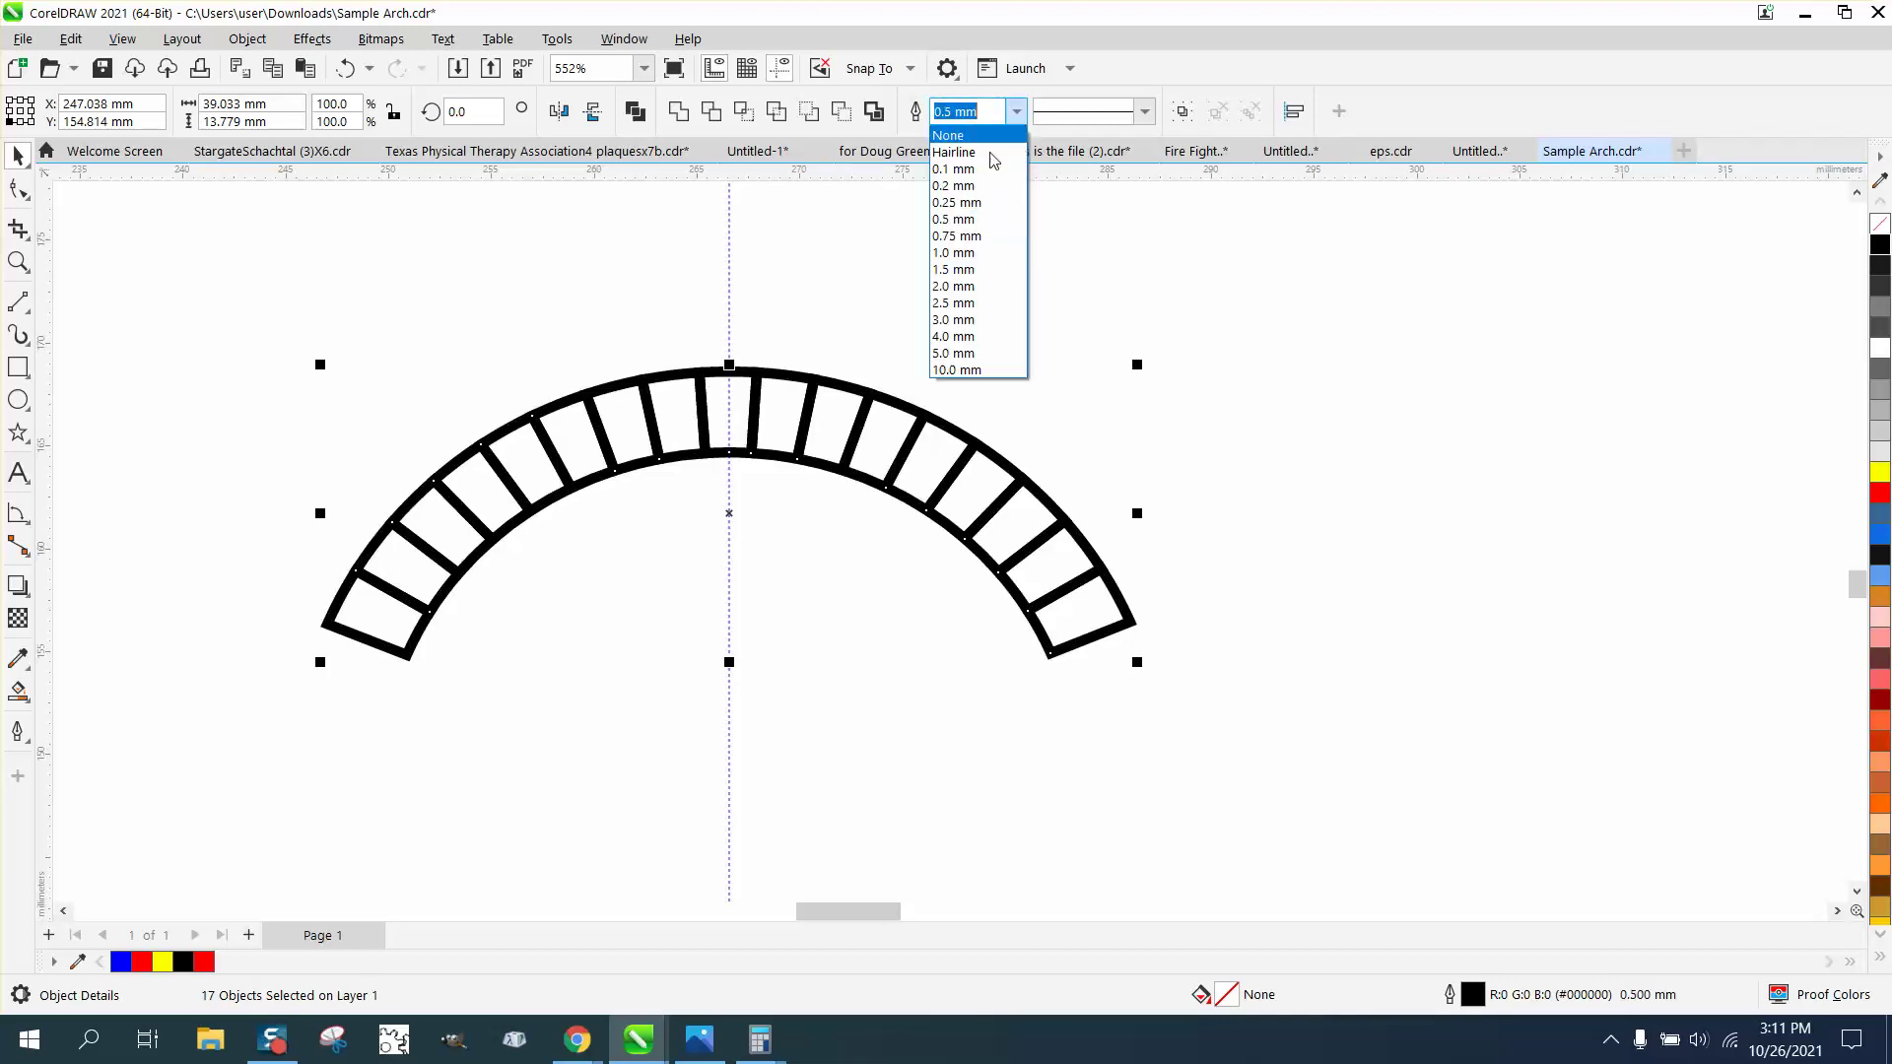
pyautogui.click(966, 185)
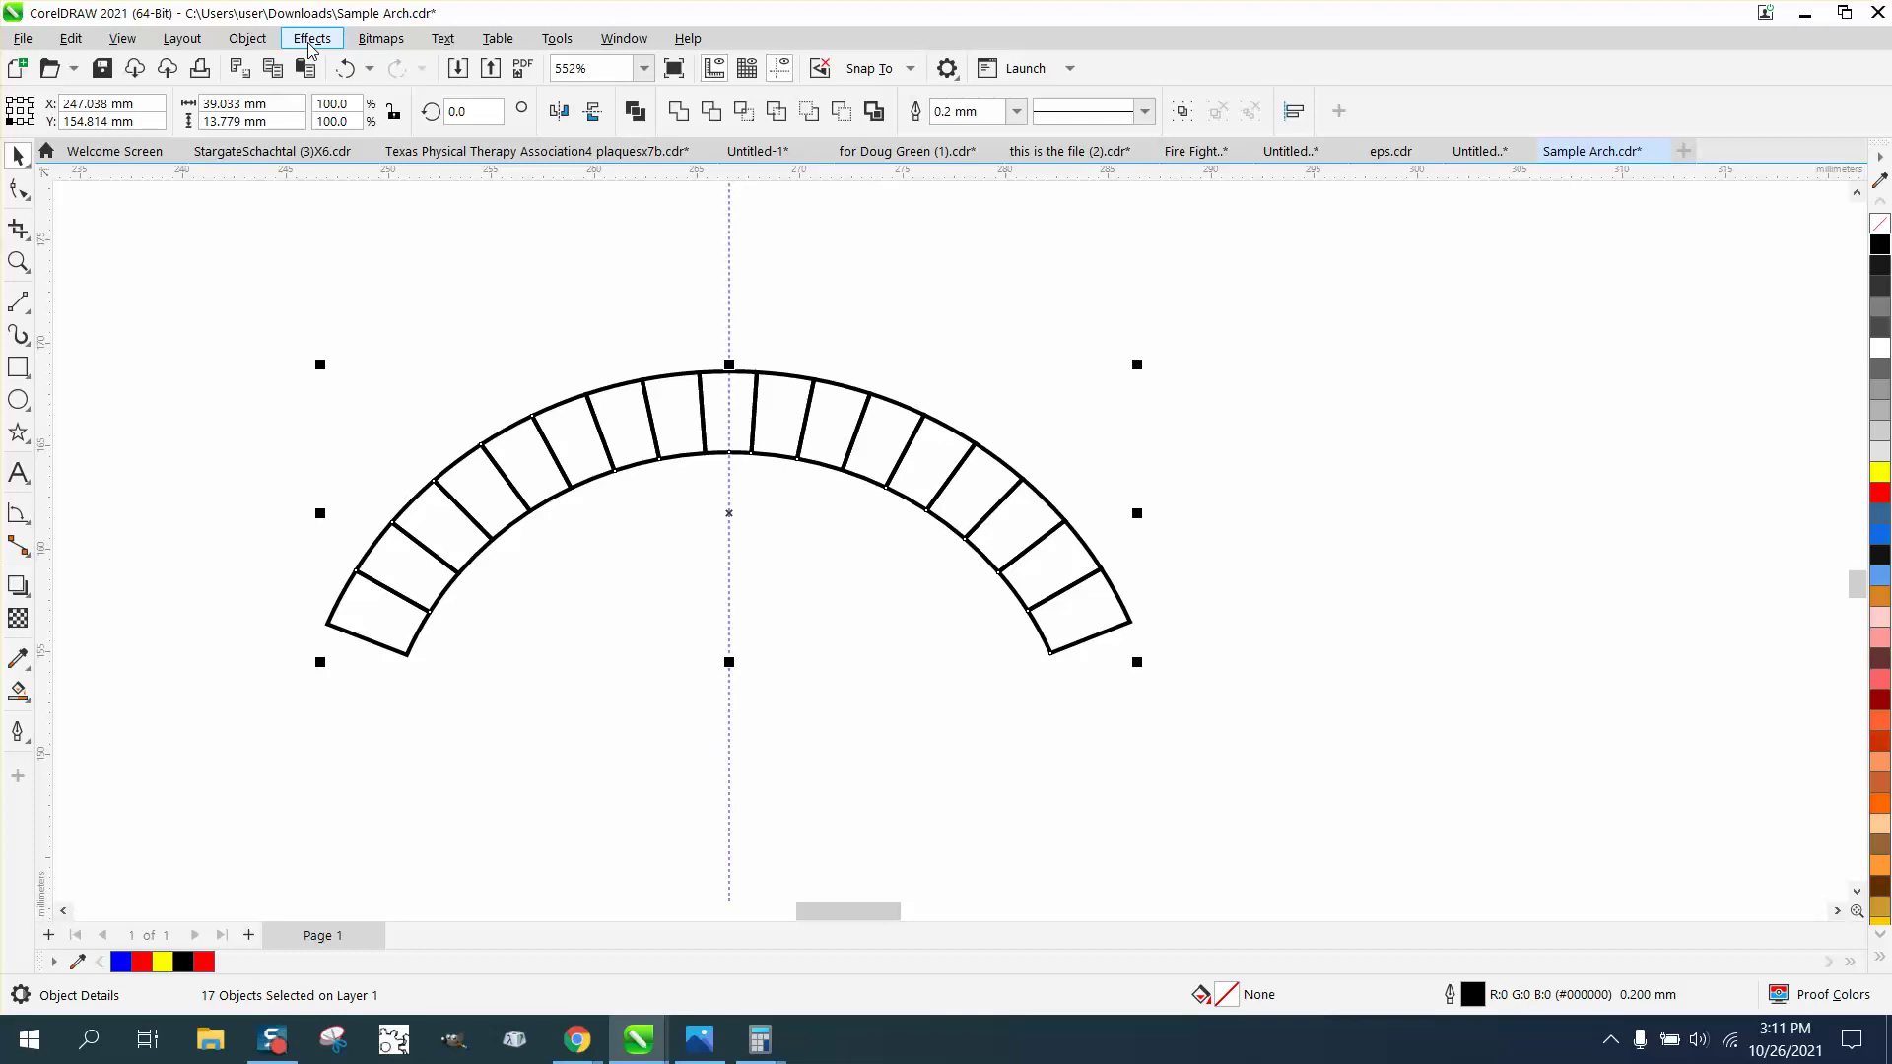
pyautogui.click(247, 39)
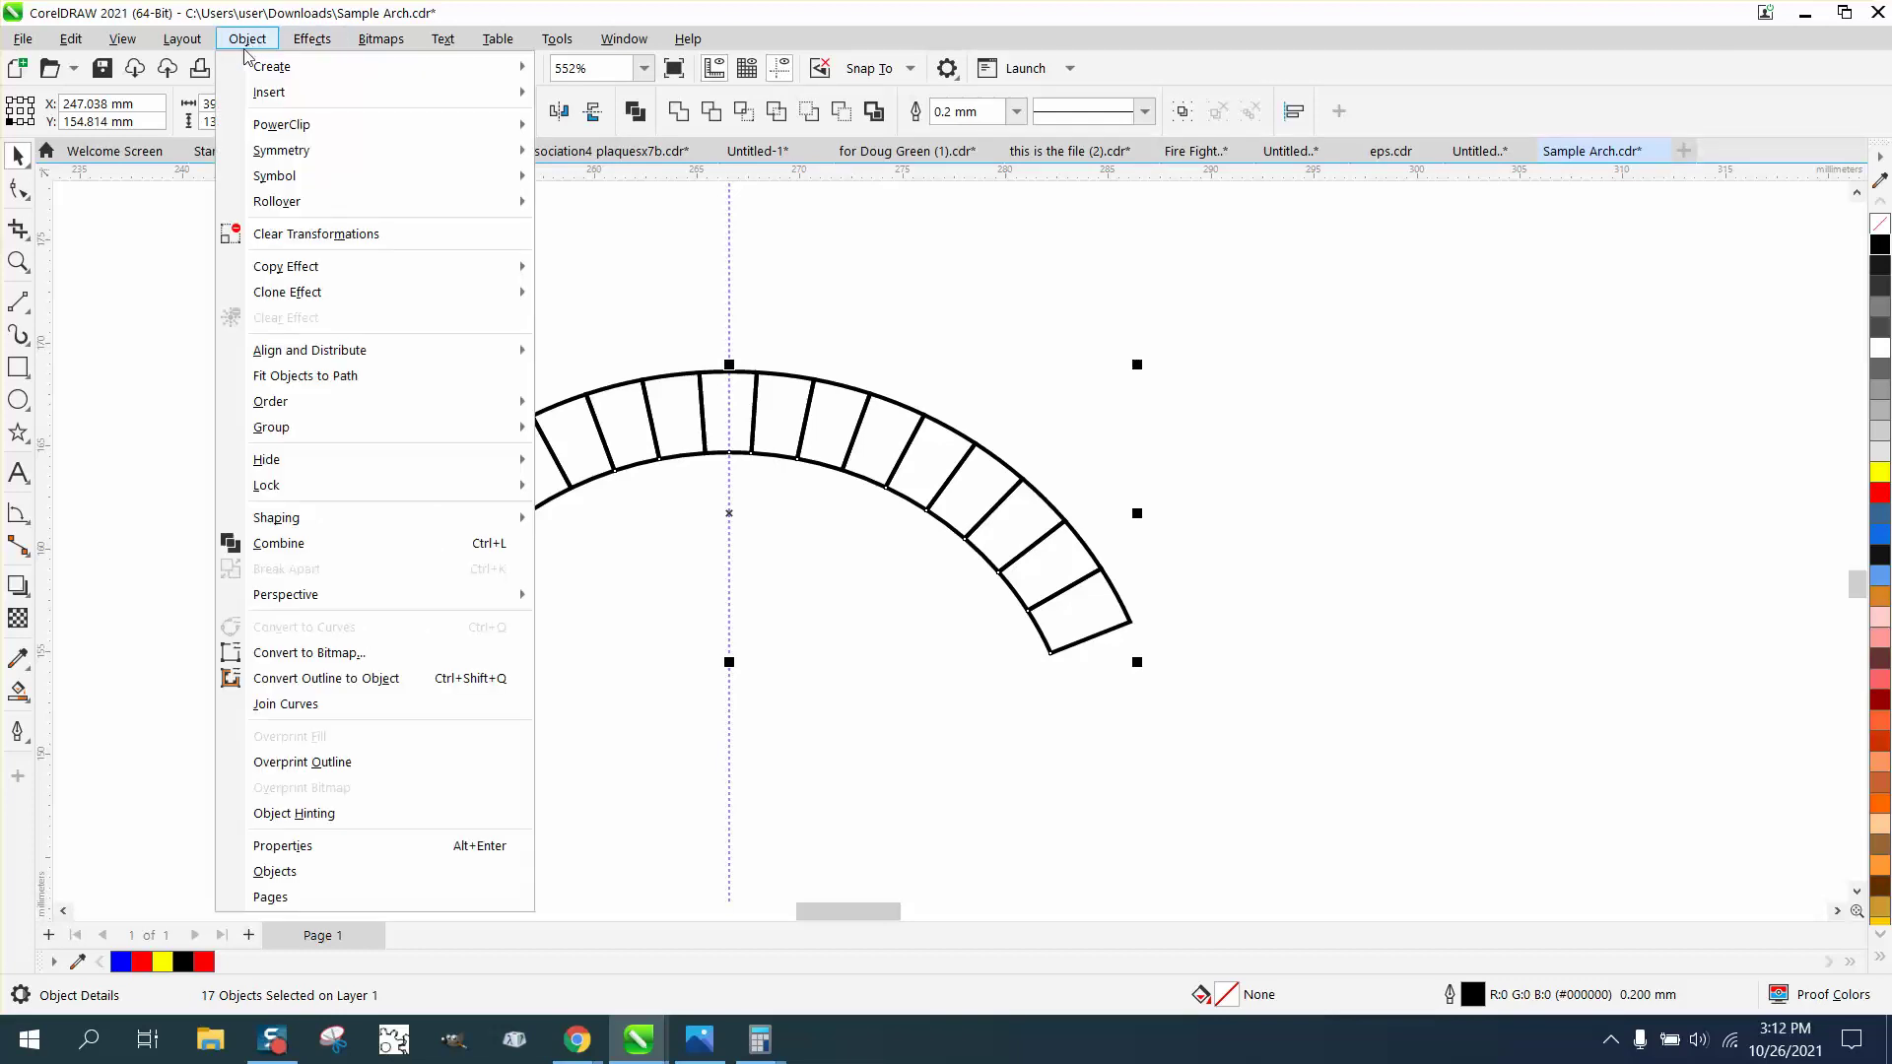
pyautogui.click(303, 680)
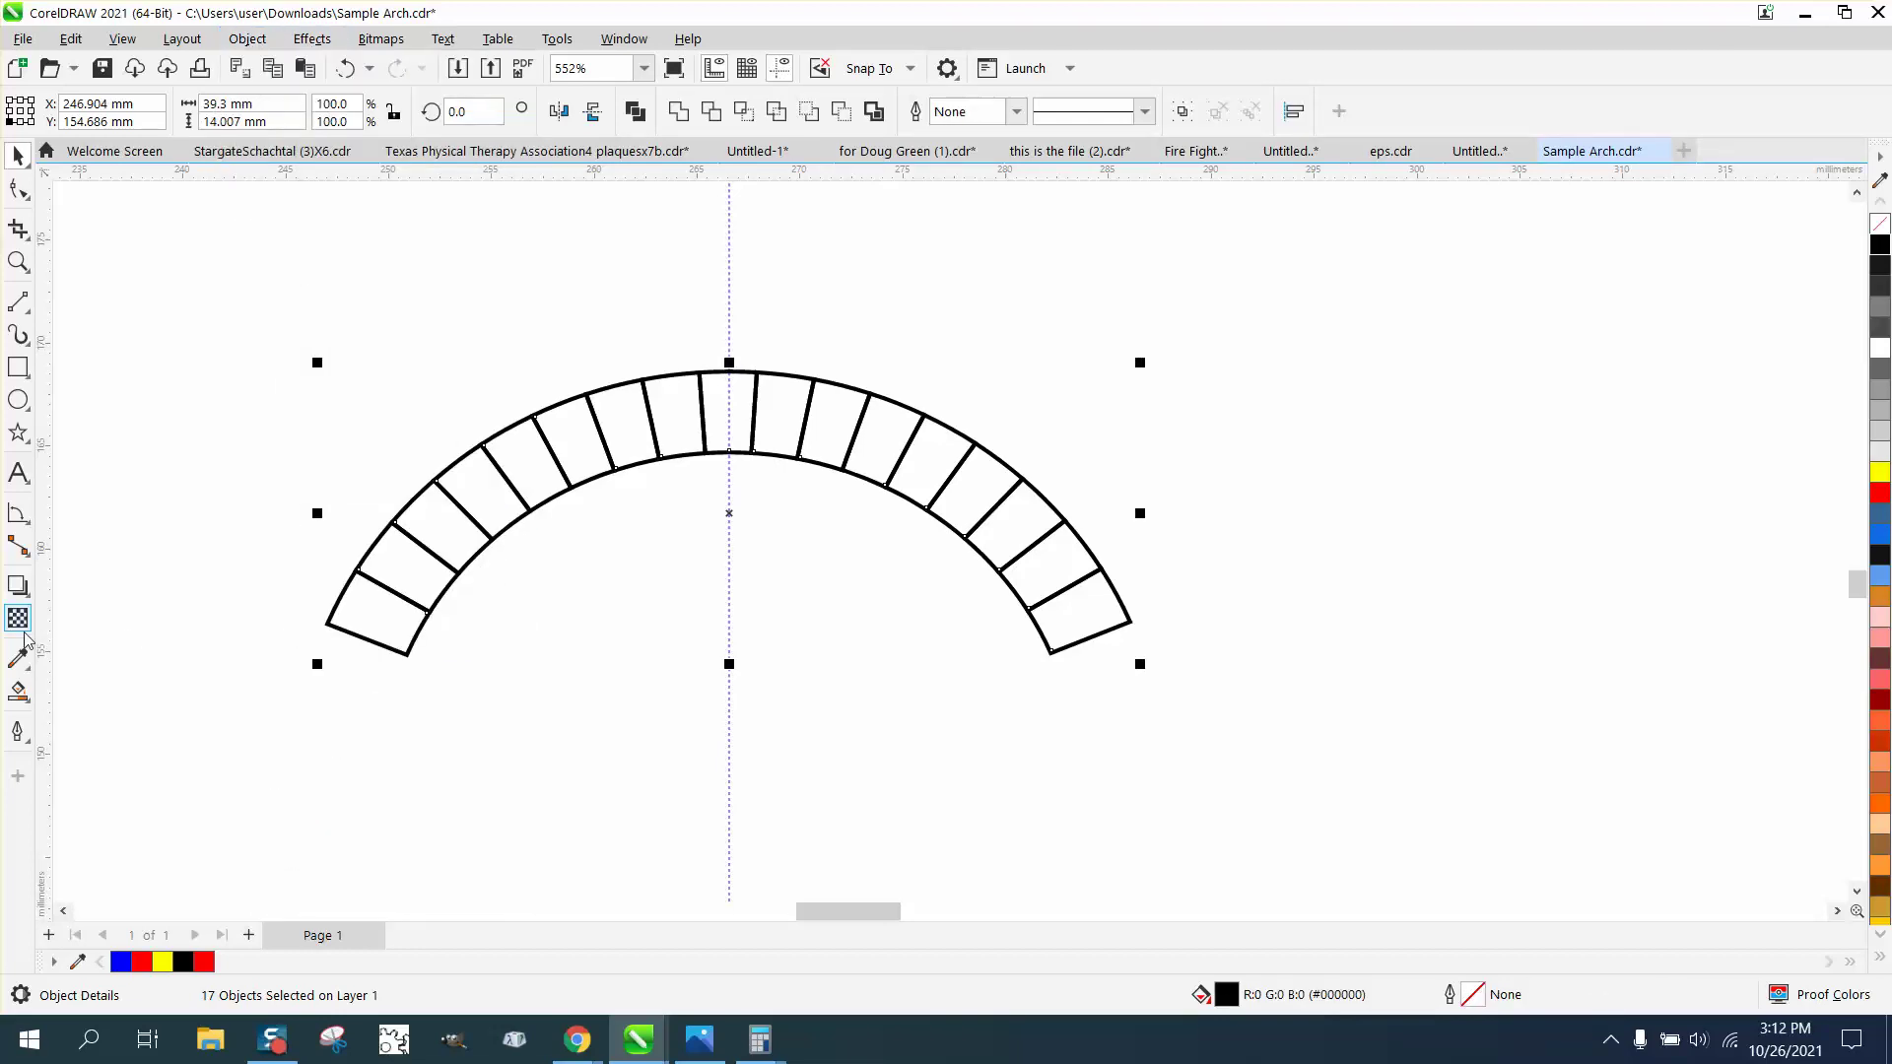
# - Smart Fill each of the 17 brick interiors between the thick joints in black without outline, moving each created shape 100 mm straight down
pyautogui.click(18, 691)
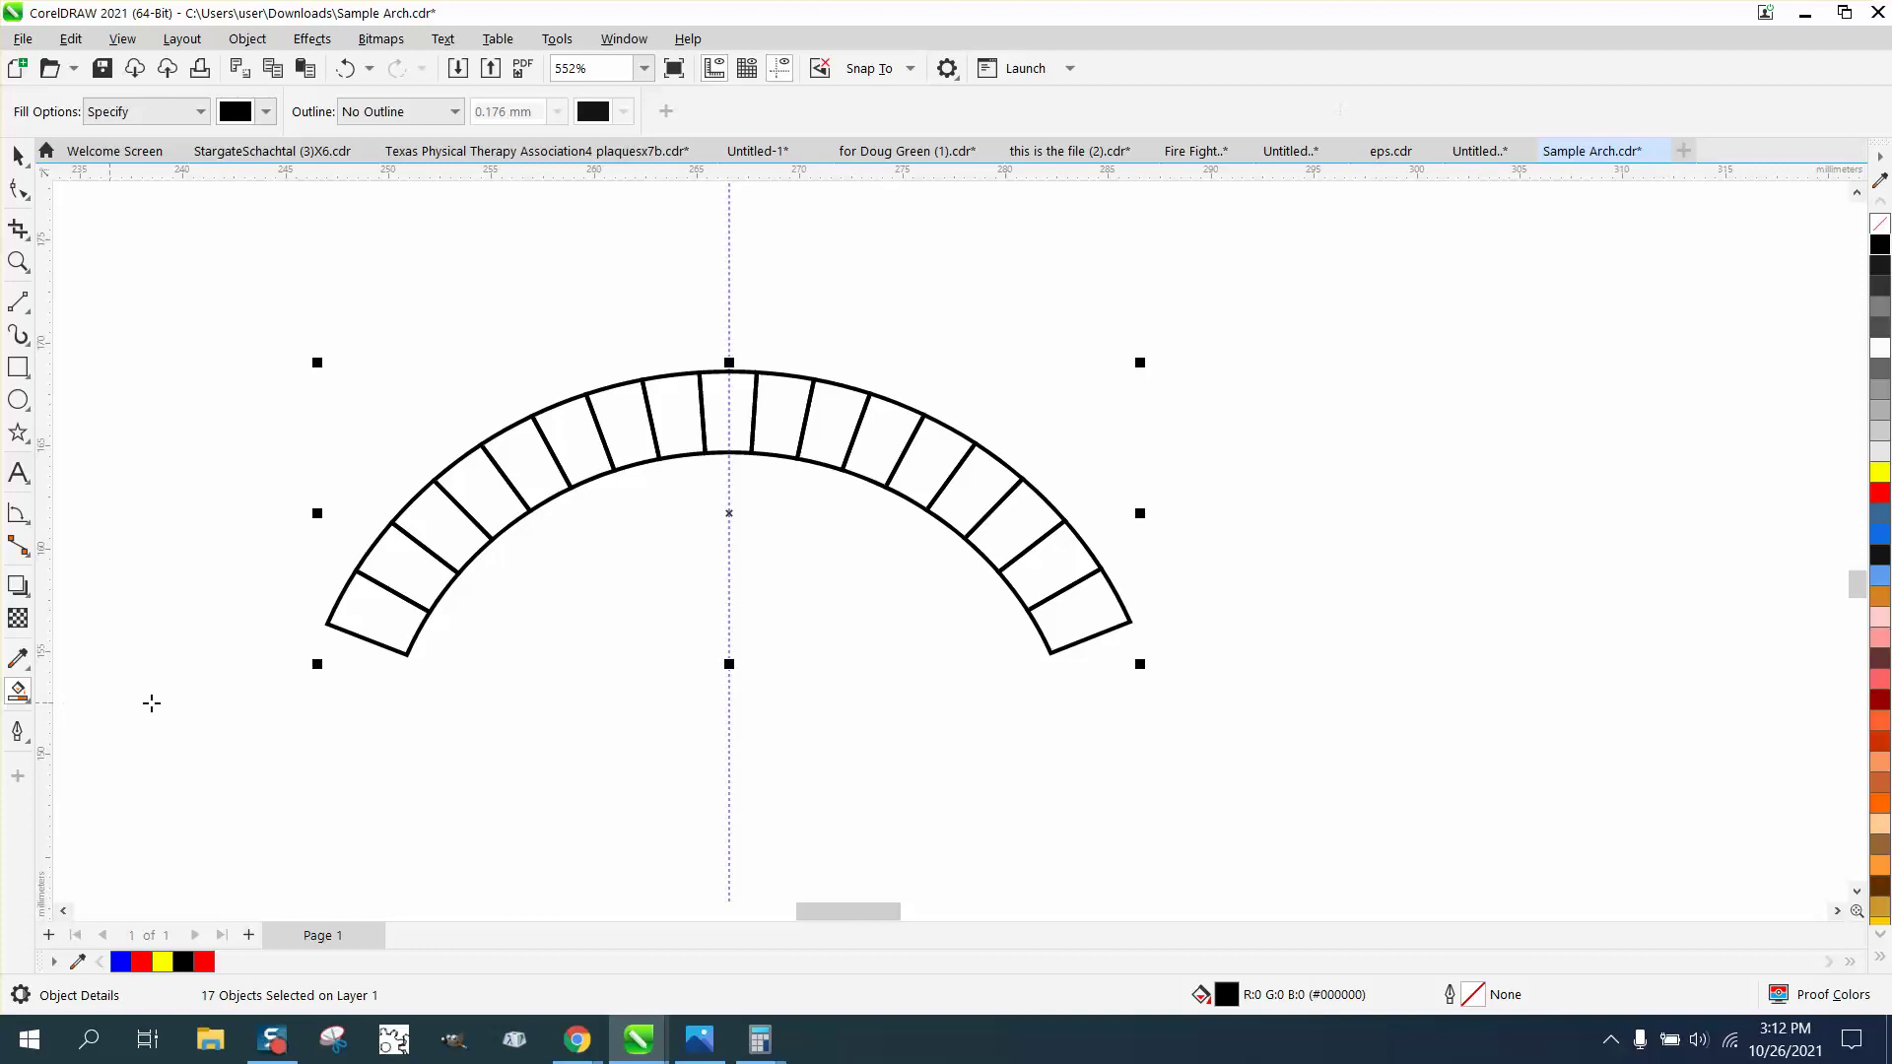
pyautogui.scroll(-3, 414, 645)
pyautogui.click(406, 641)
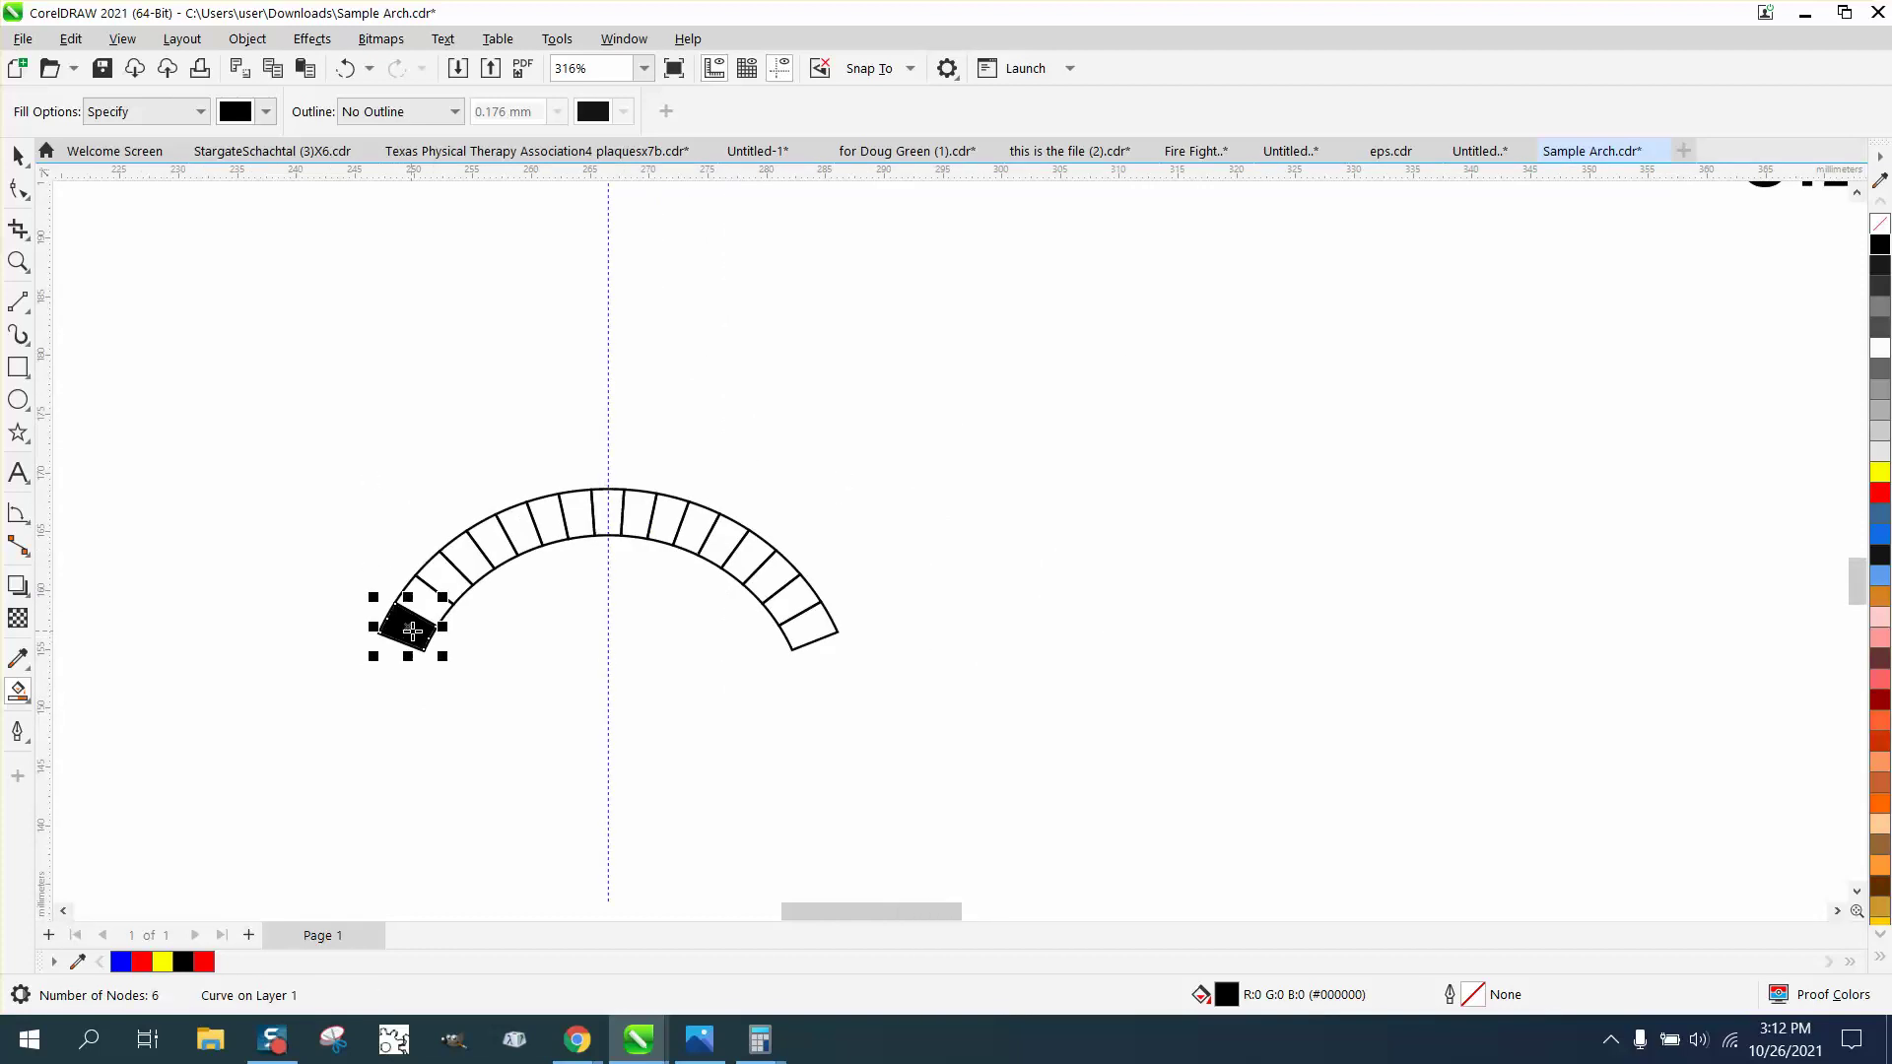
pyautogui.press('Delete')
pyautogui.click(428, 604)
pyautogui.press('Delete')
pyautogui.click(448, 587)
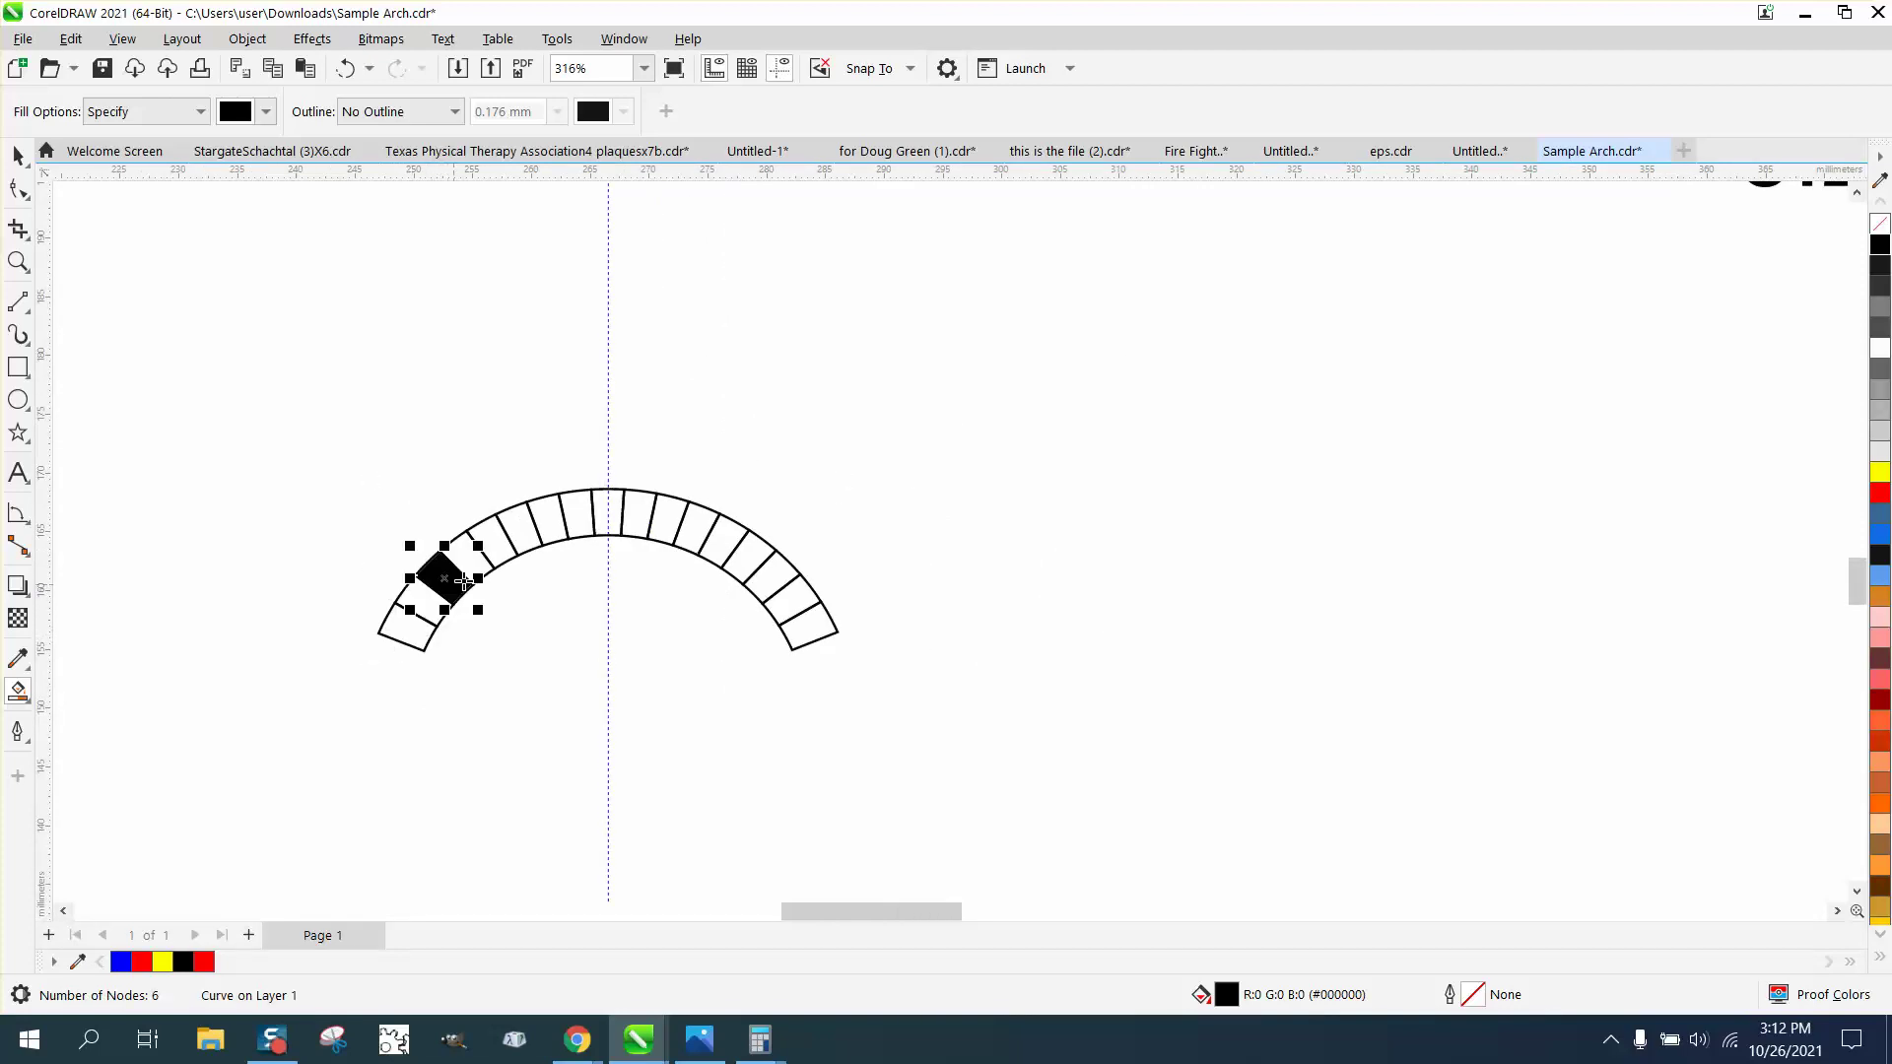
pyautogui.press('Delete')
pyautogui.click(474, 567)
pyautogui.press('Delete')
pyautogui.click(495, 544)
pyautogui.press('Delete')
pyautogui.click(522, 530)
pyautogui.press('Delete')
pyautogui.click(551, 516)
pyautogui.press('Delete')
pyautogui.click(583, 521)
pyautogui.press('Delete')
pyautogui.click(607, 515)
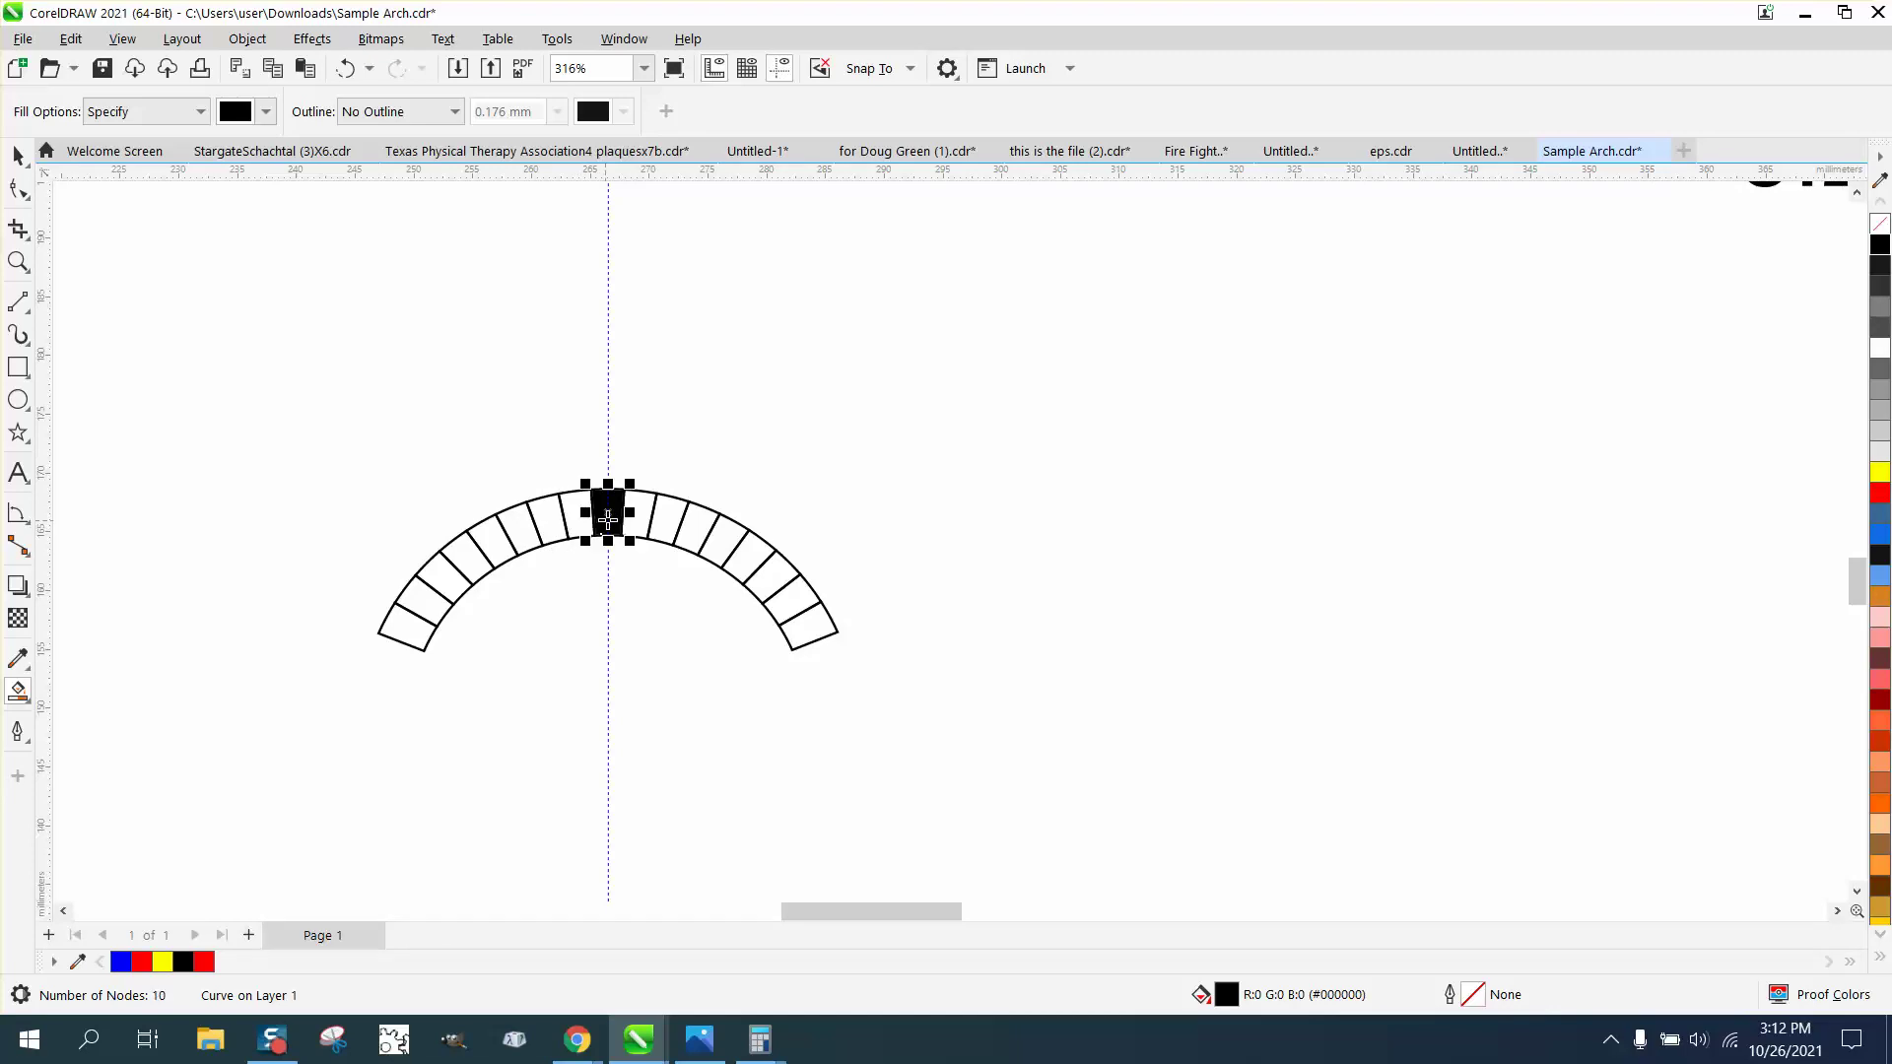
pyautogui.press('Delete')
pyautogui.click(649, 516)
pyautogui.press('Delete')
pyautogui.click(675, 528)
pyautogui.press('Delete')
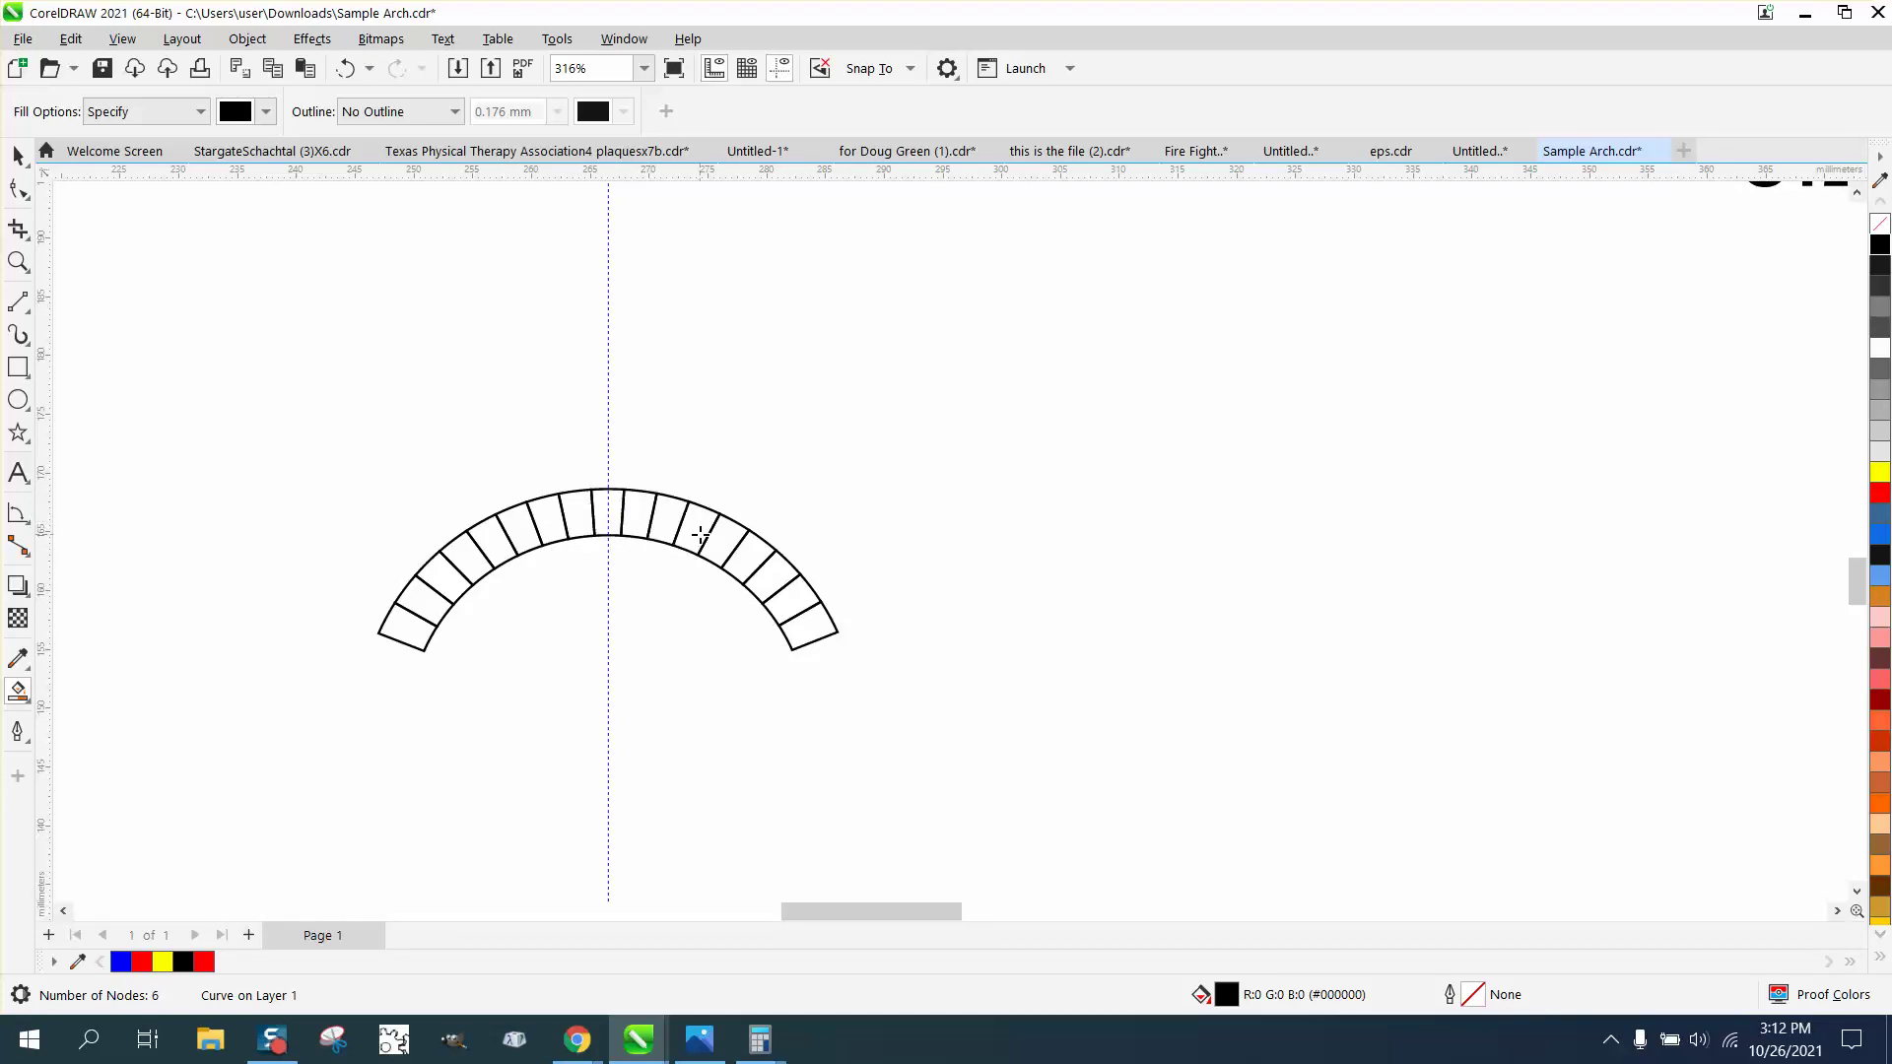
pyautogui.click(702, 536)
pyautogui.press('Delete')
pyautogui.click(727, 544)
pyautogui.press('Delete')
pyautogui.click(757, 564)
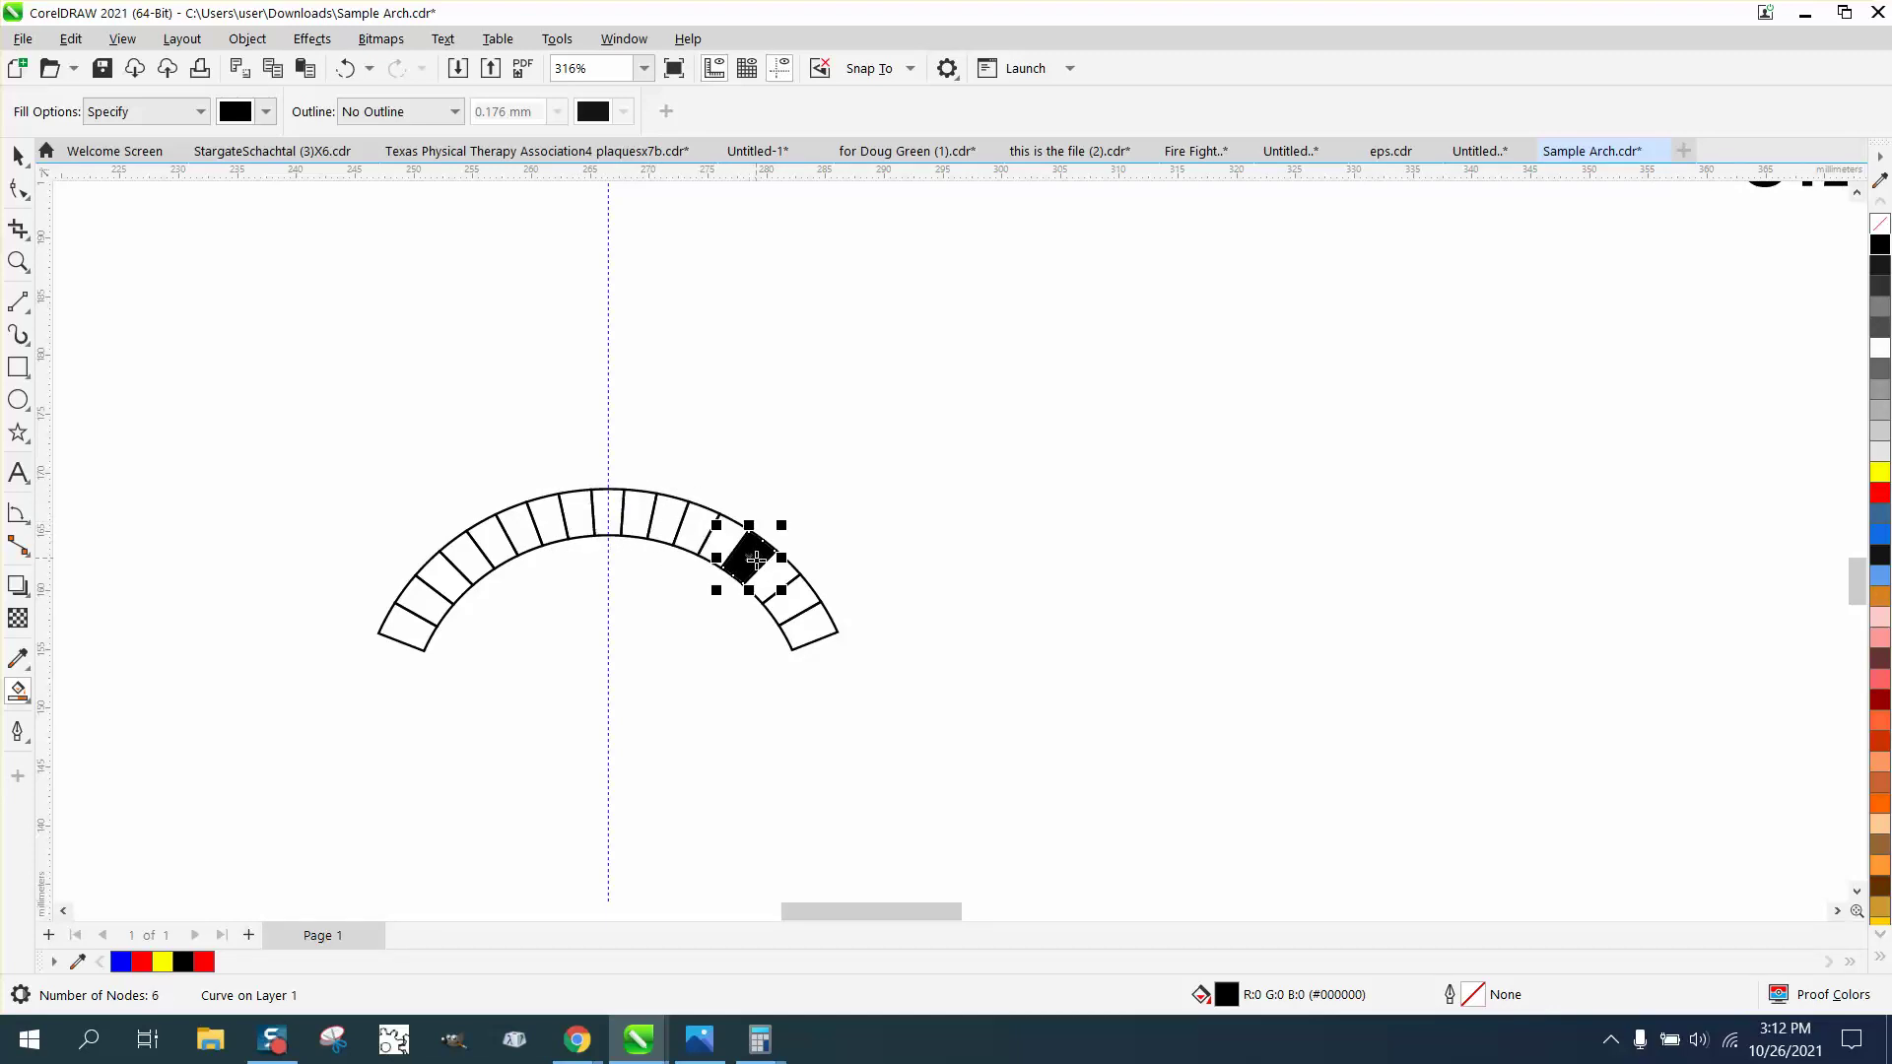
pyautogui.press('Delete')
pyautogui.click(788, 600)
pyautogui.press('Delete')
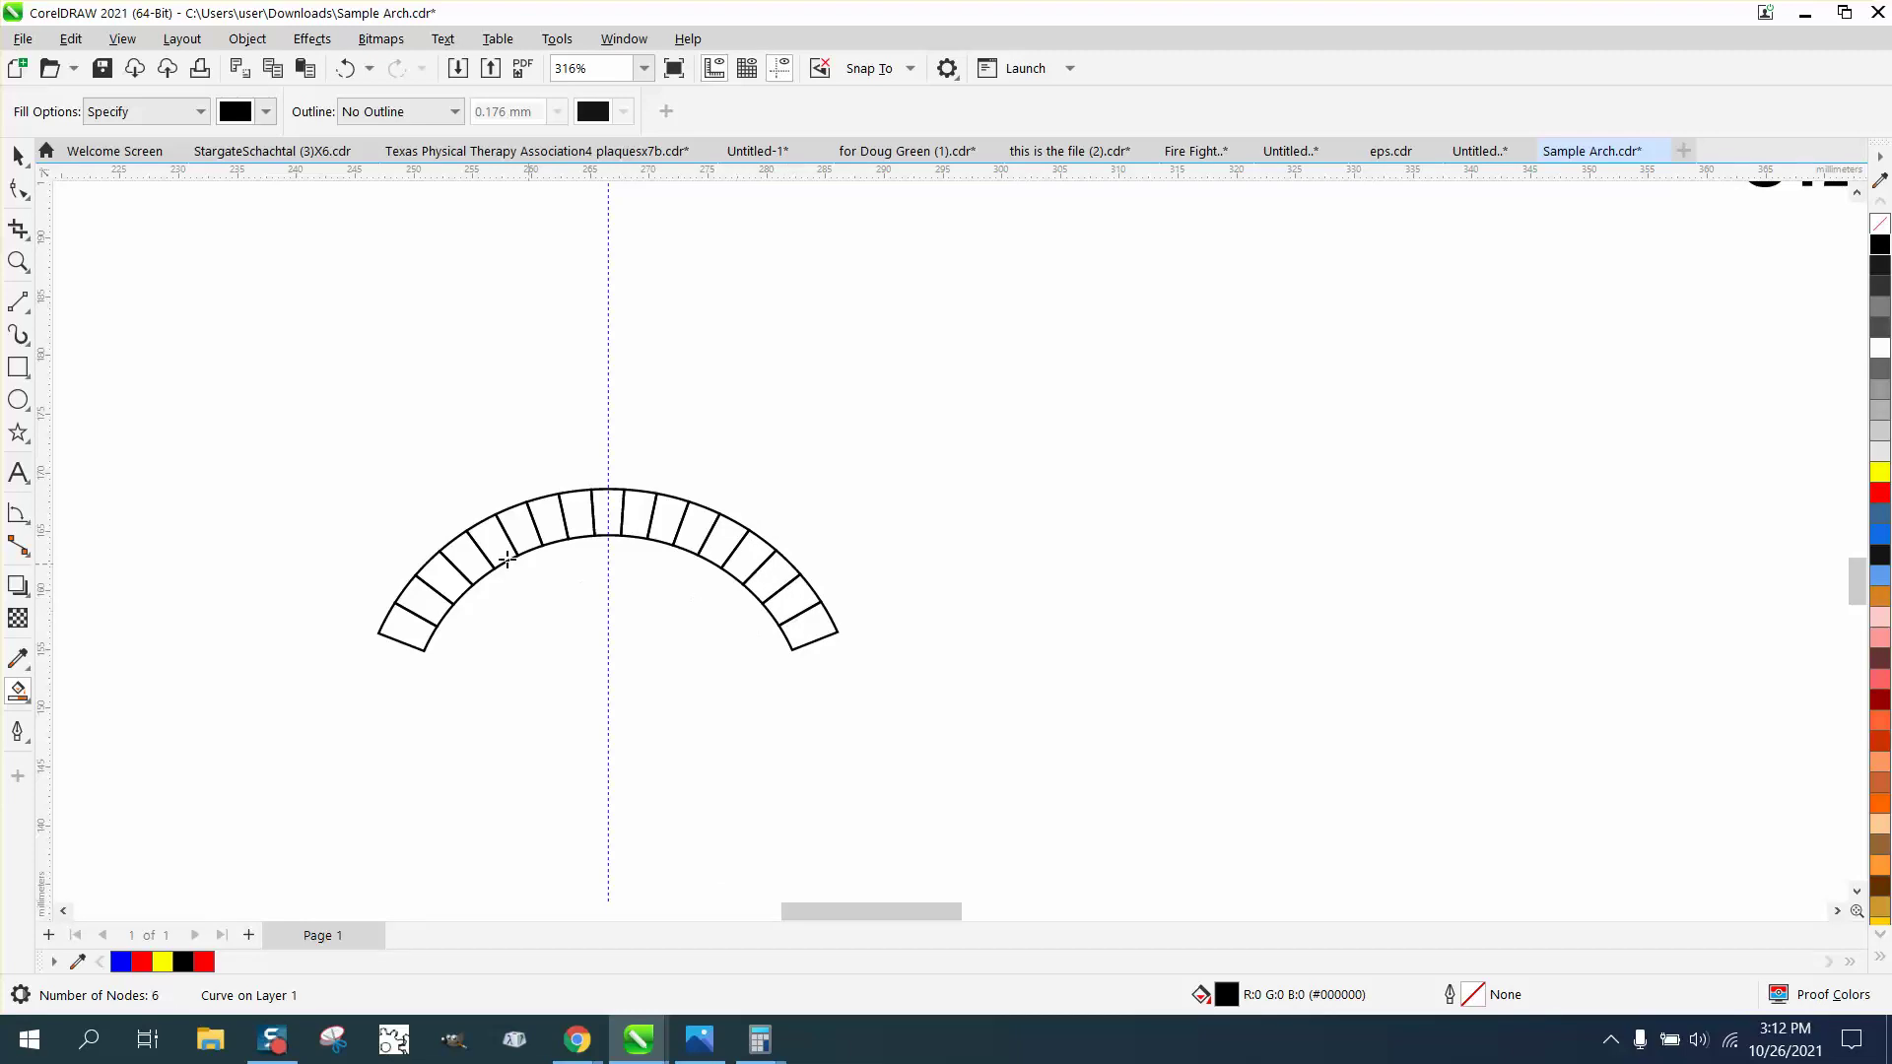
# - Remove the fill from the 17 newly created lower bricks and give them a black hairline outline
pyautogui.scroll(-7, 505, 555)
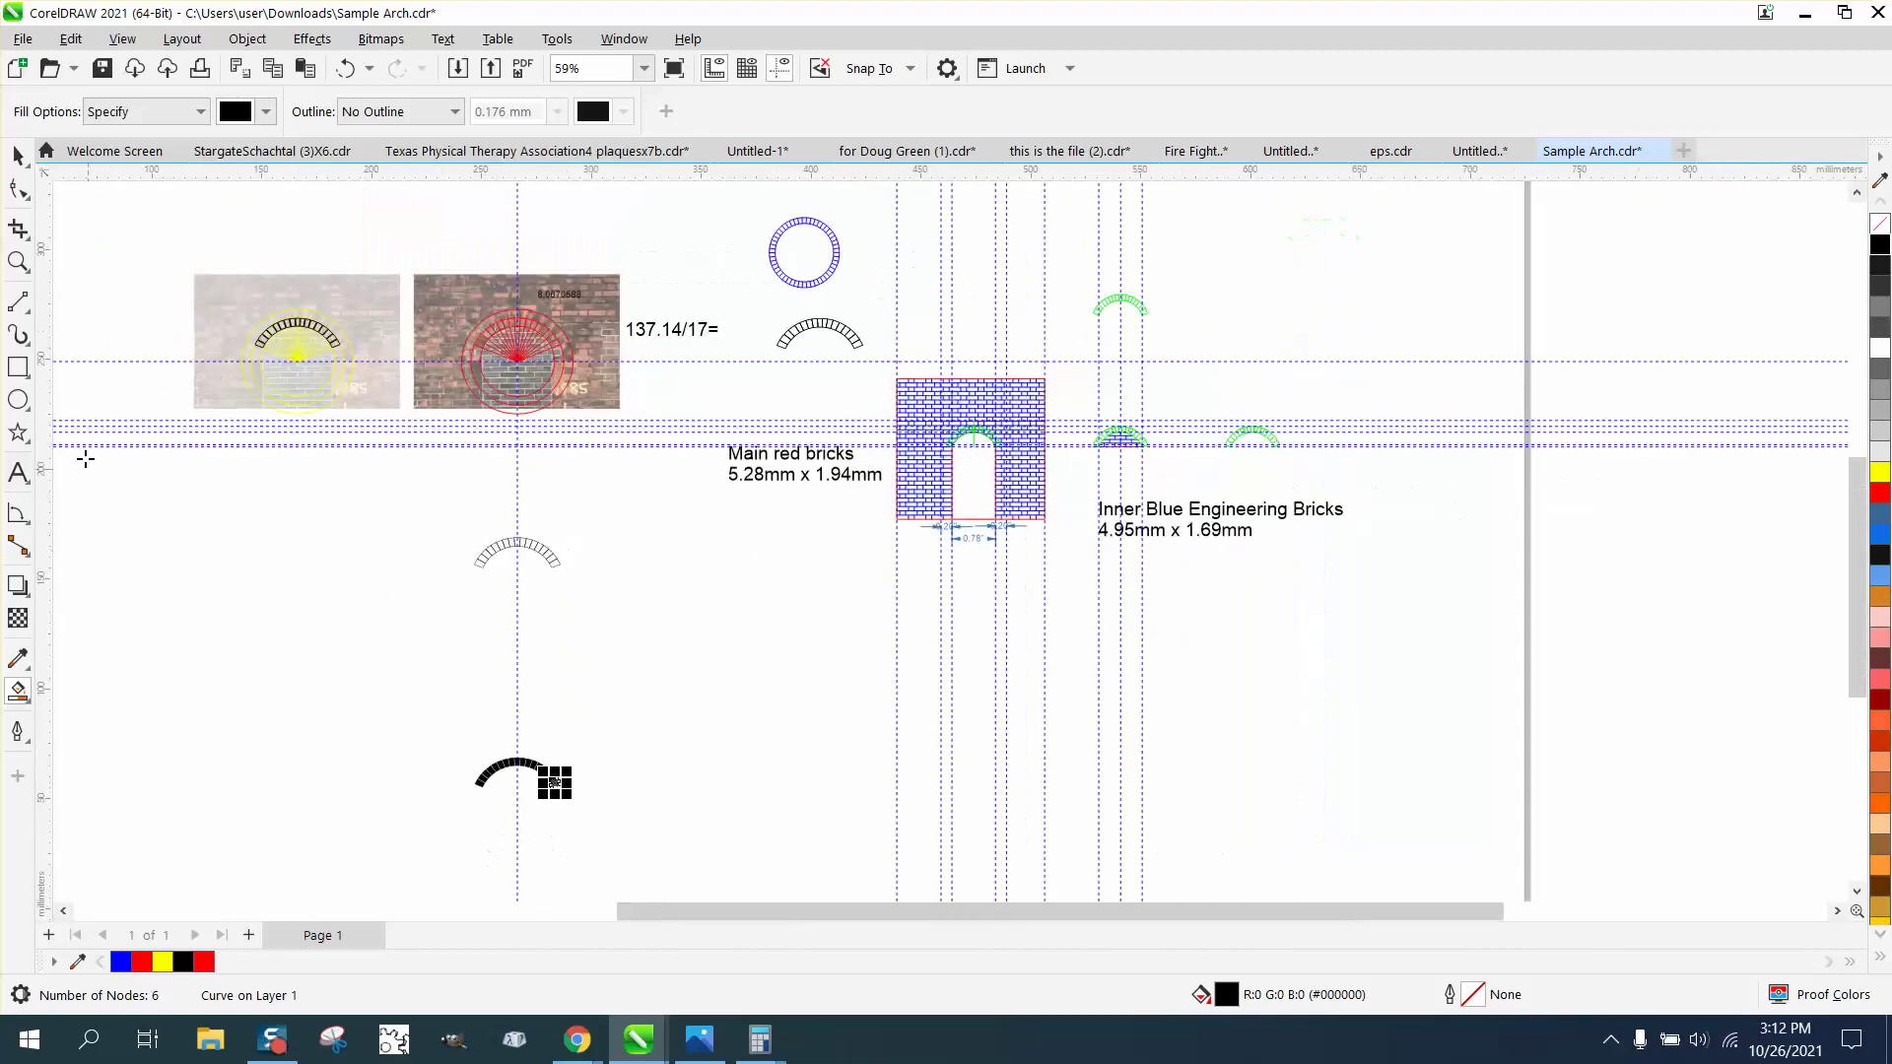
pyautogui.click(18, 261)
pyautogui.moveTo(525, 766); pyautogui.dragTo(631, 811)
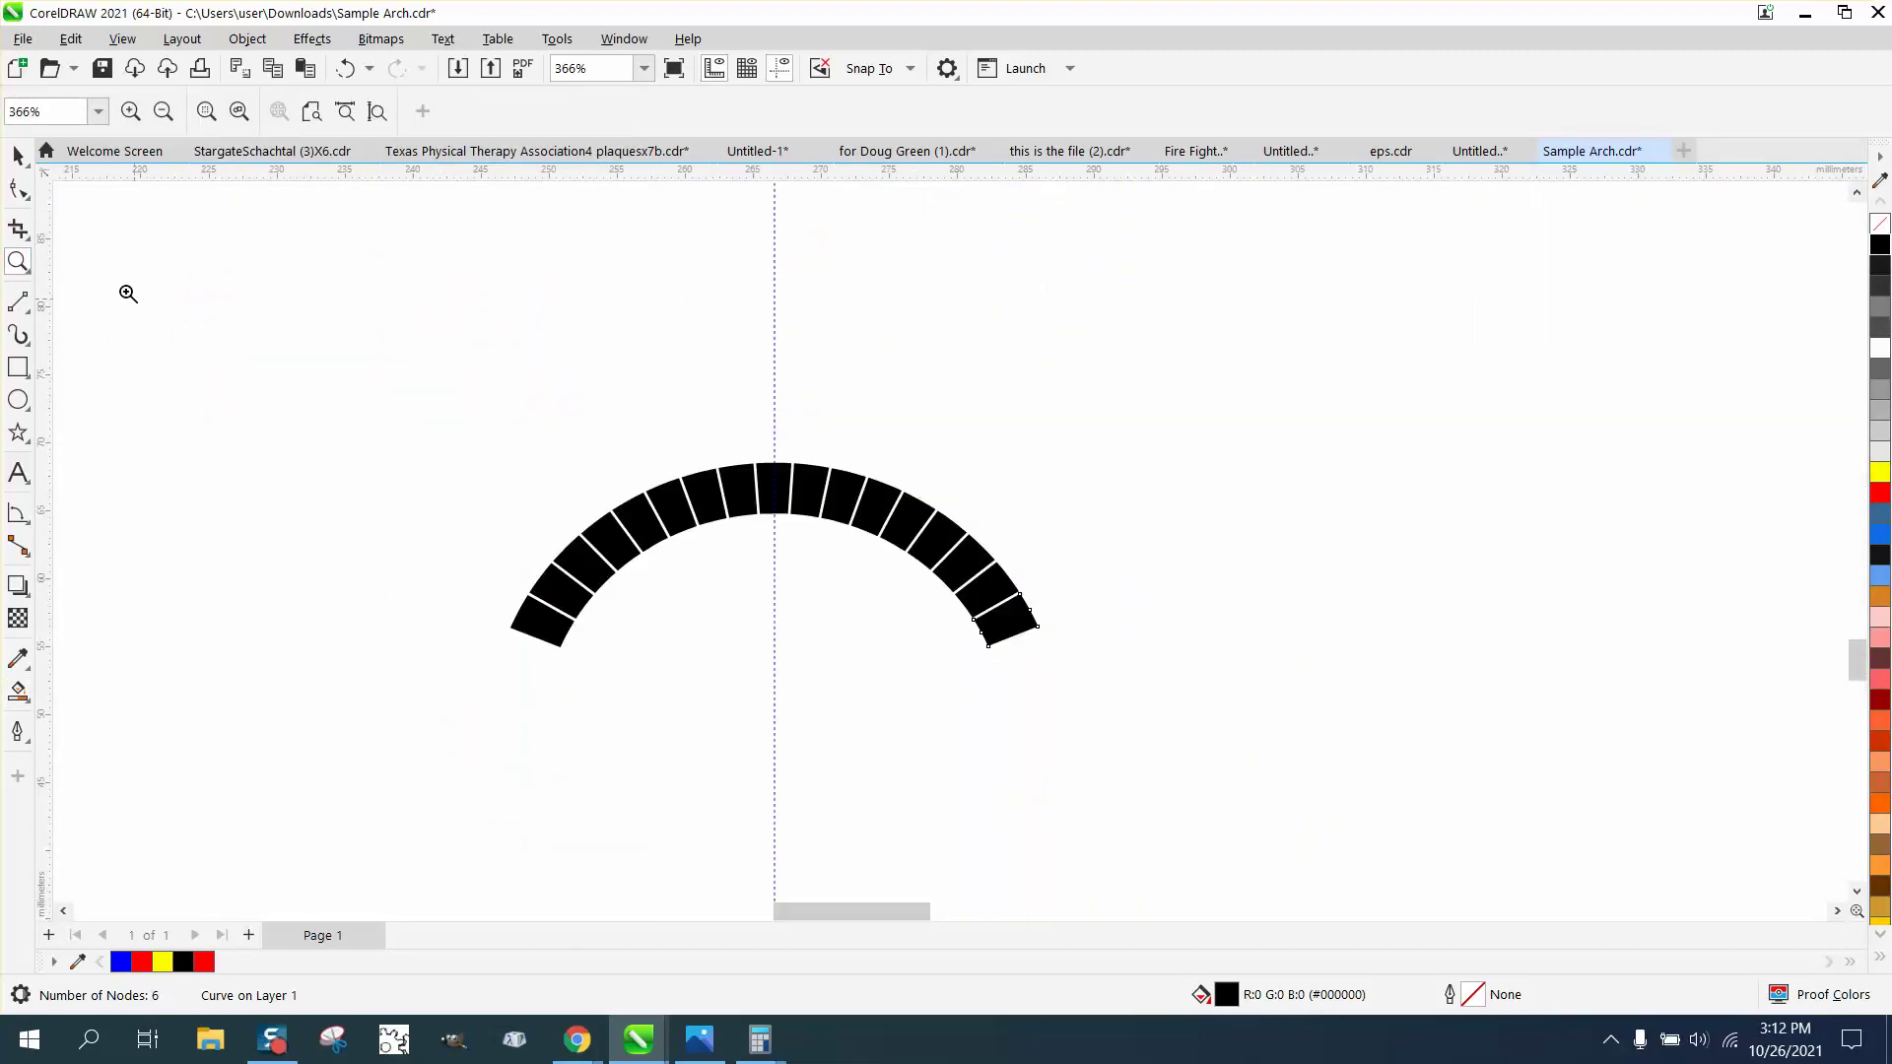
pyautogui.click(18, 156)
pyautogui.moveTo(447, 394); pyautogui.dragTo(1116, 769)
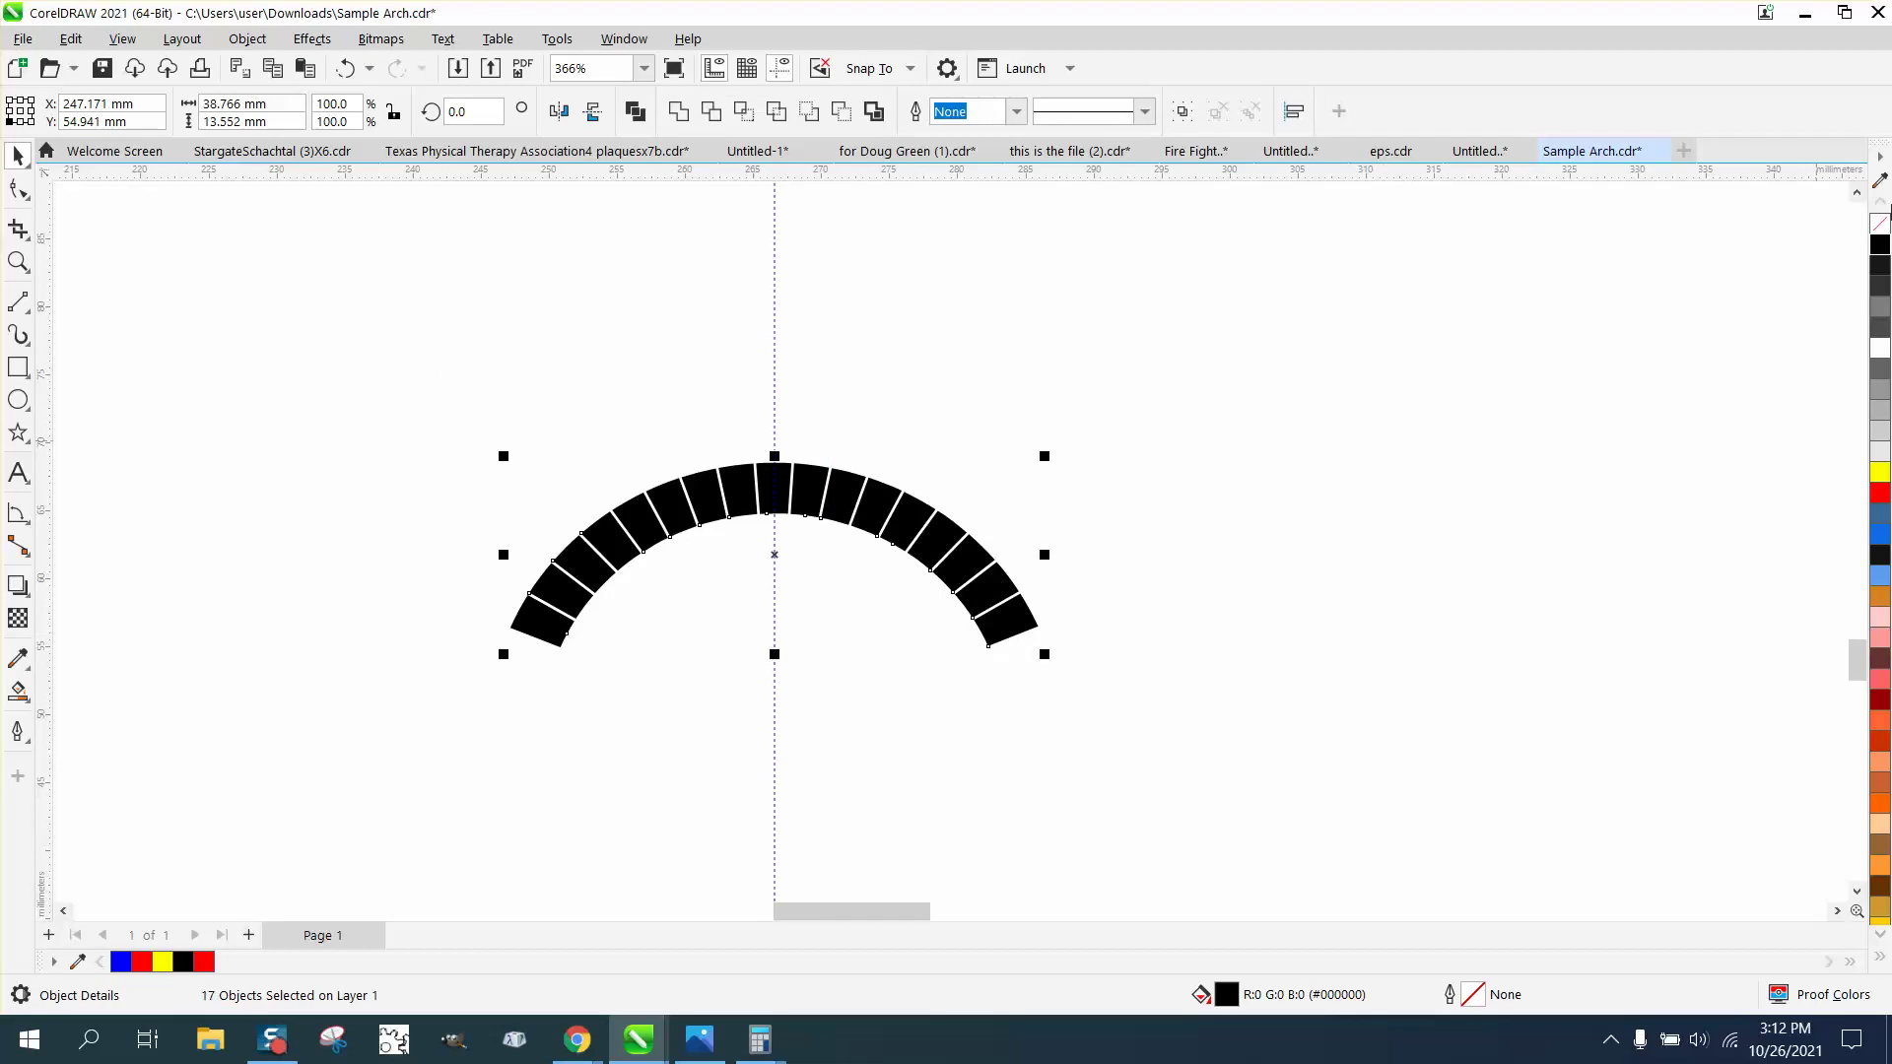
pyautogui.click(1881, 225)
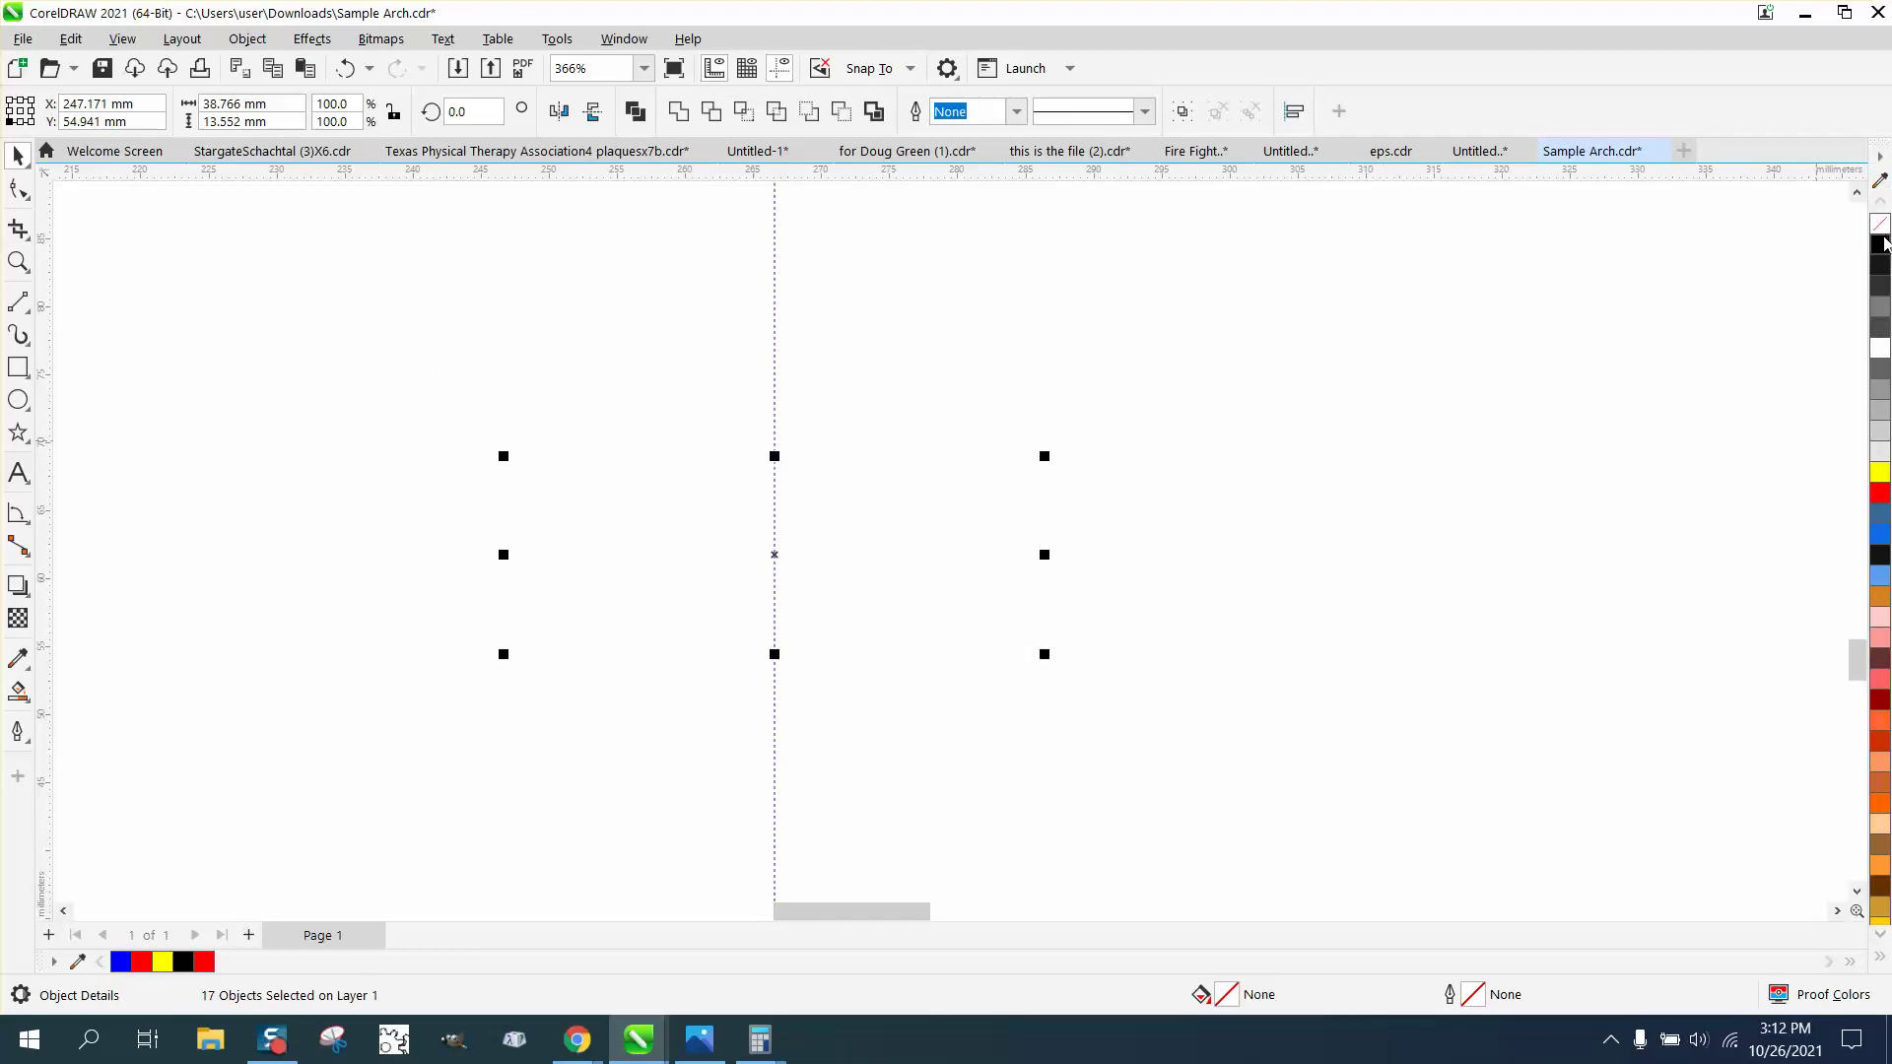
pyautogui.rightClick(1882, 243)
# - Create a boundary around the 17 separated bricks, outline it in red and move it 100 mm to the right
pyautogui.click(18, 262)
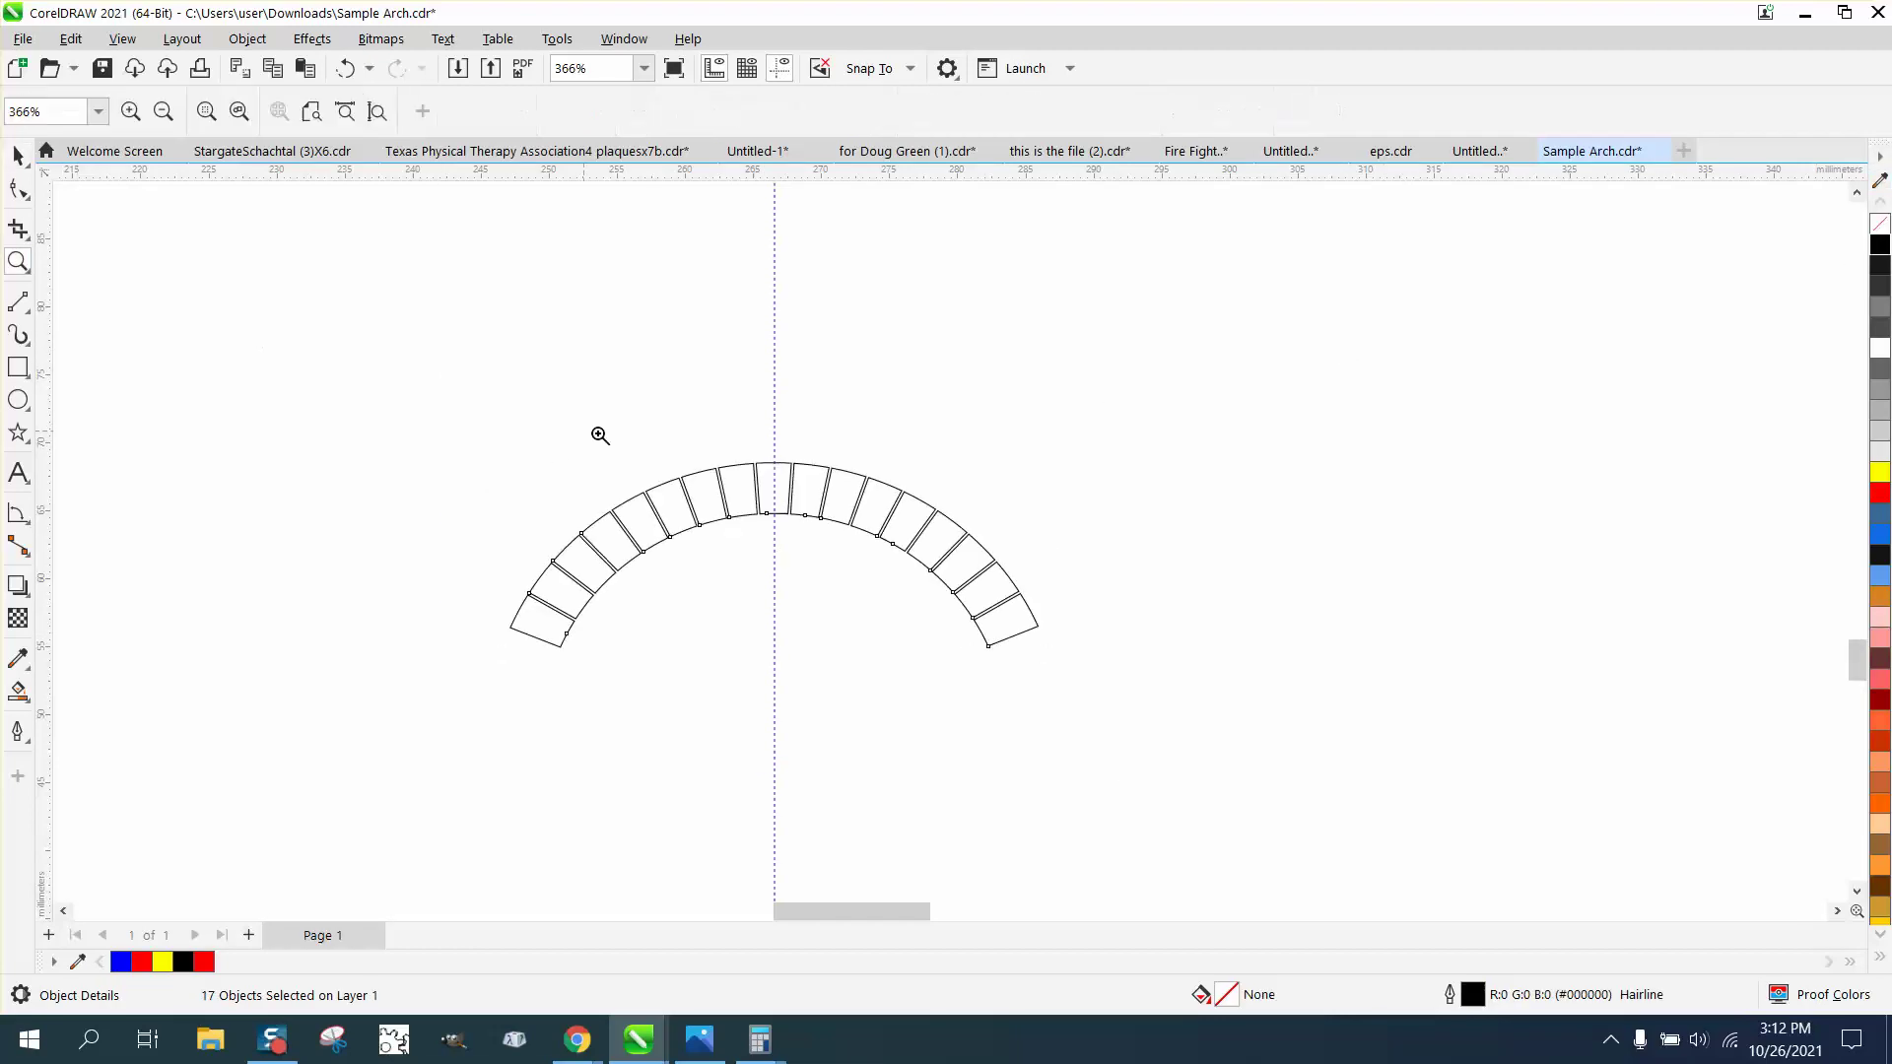
pyautogui.moveTo(935, 646); pyautogui.dragTo(1120, 702)
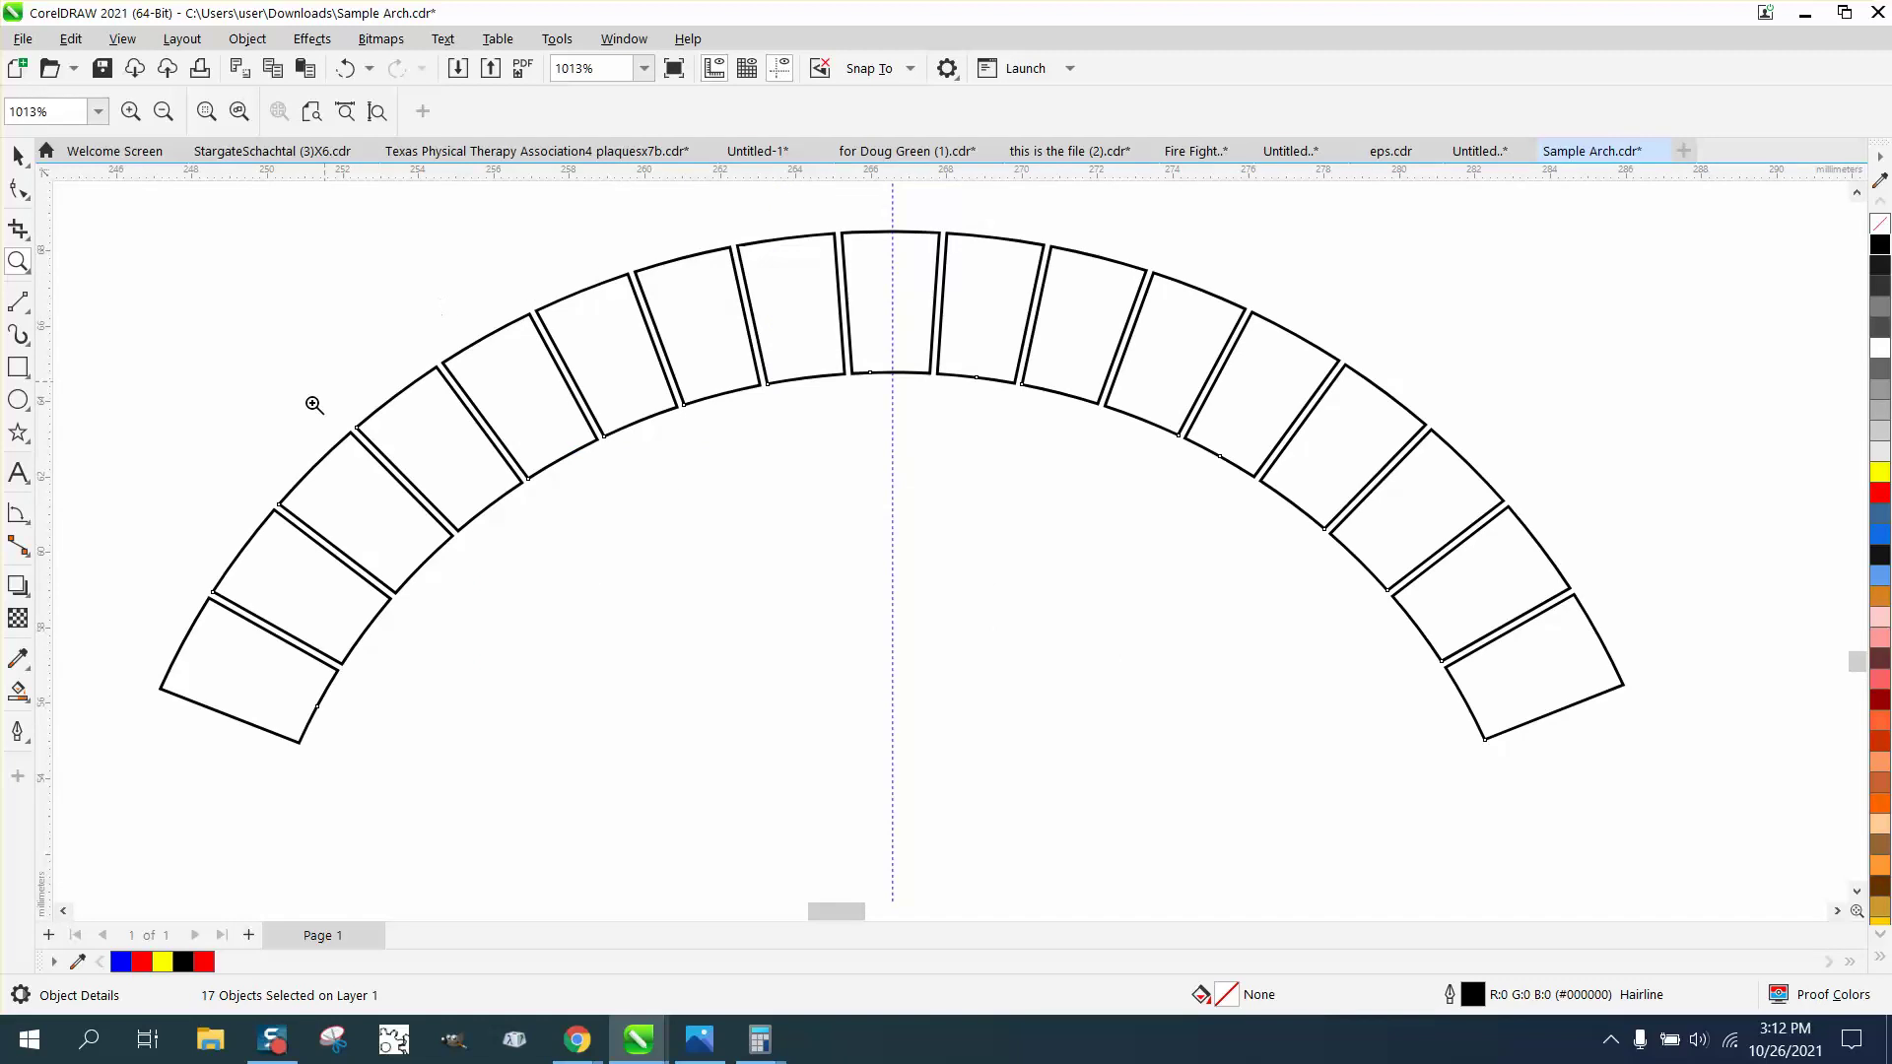
pyautogui.scroll(-1, 533, 365)
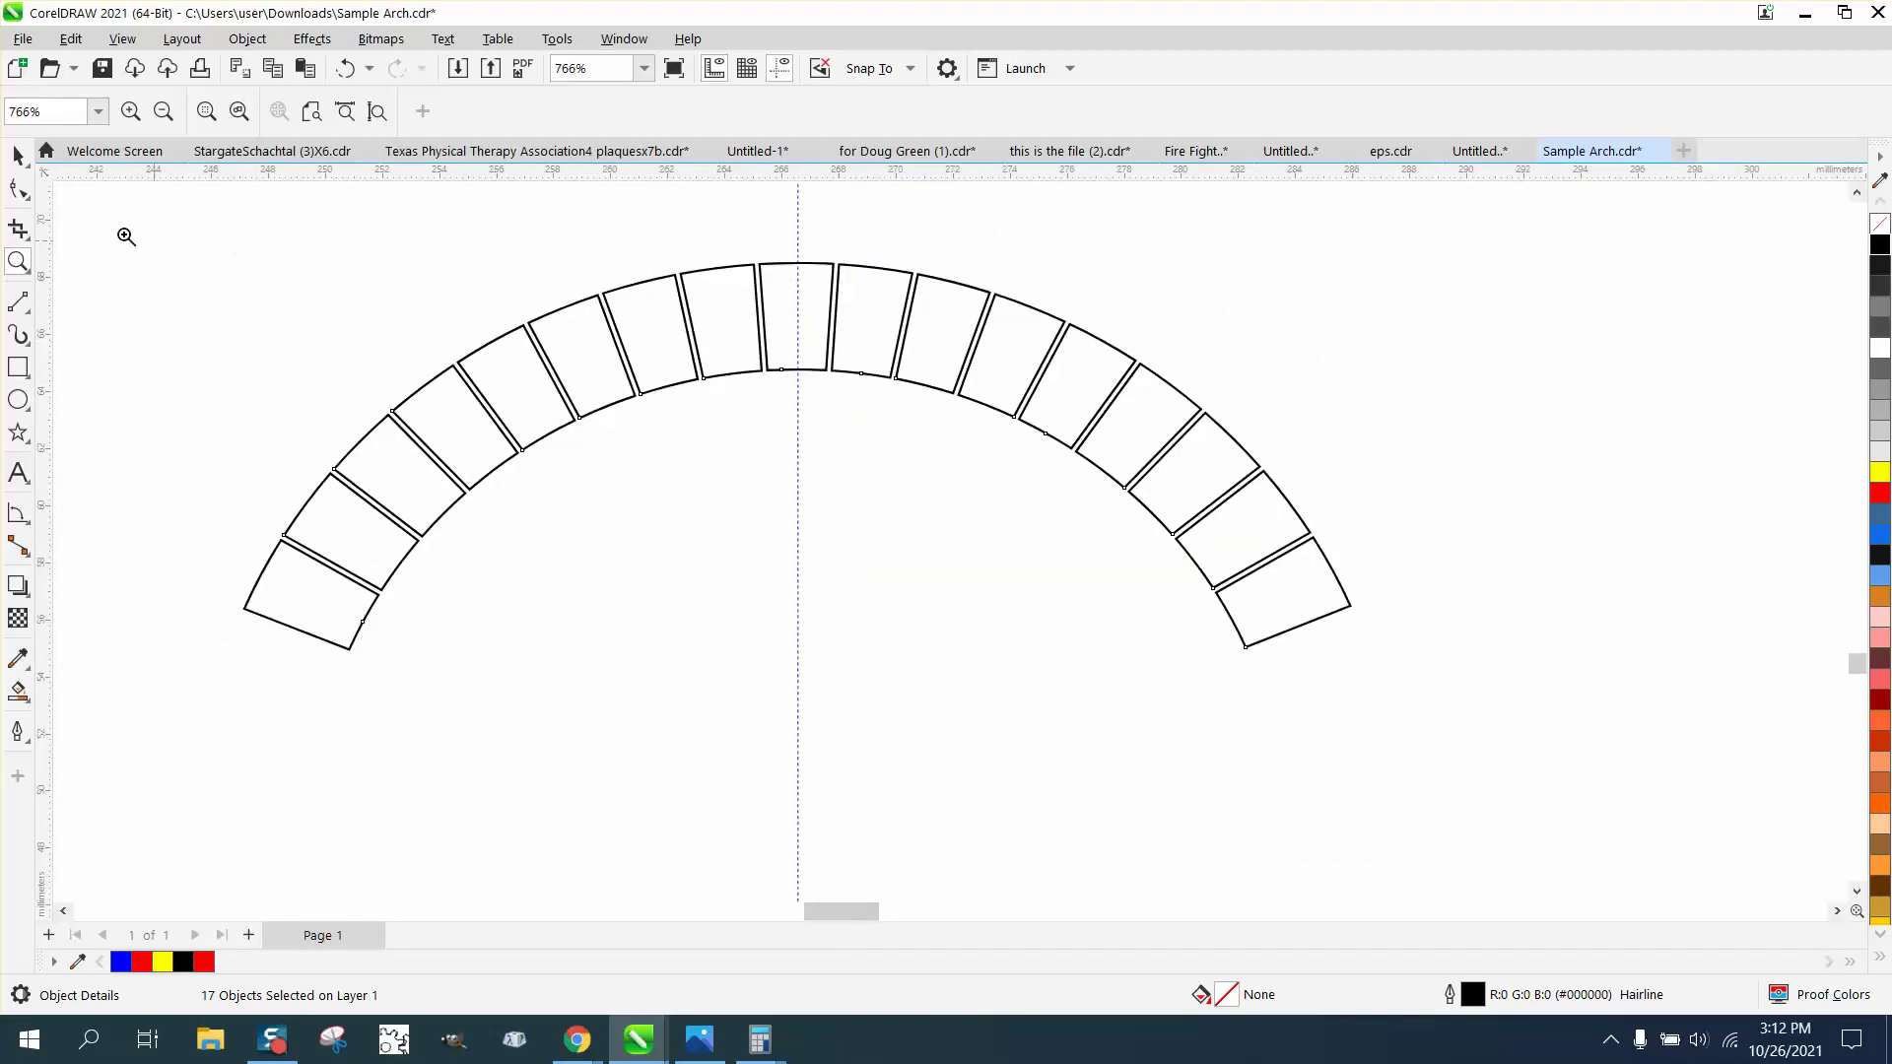
pyautogui.click(18, 155)
pyautogui.scroll(-1, 550, 297)
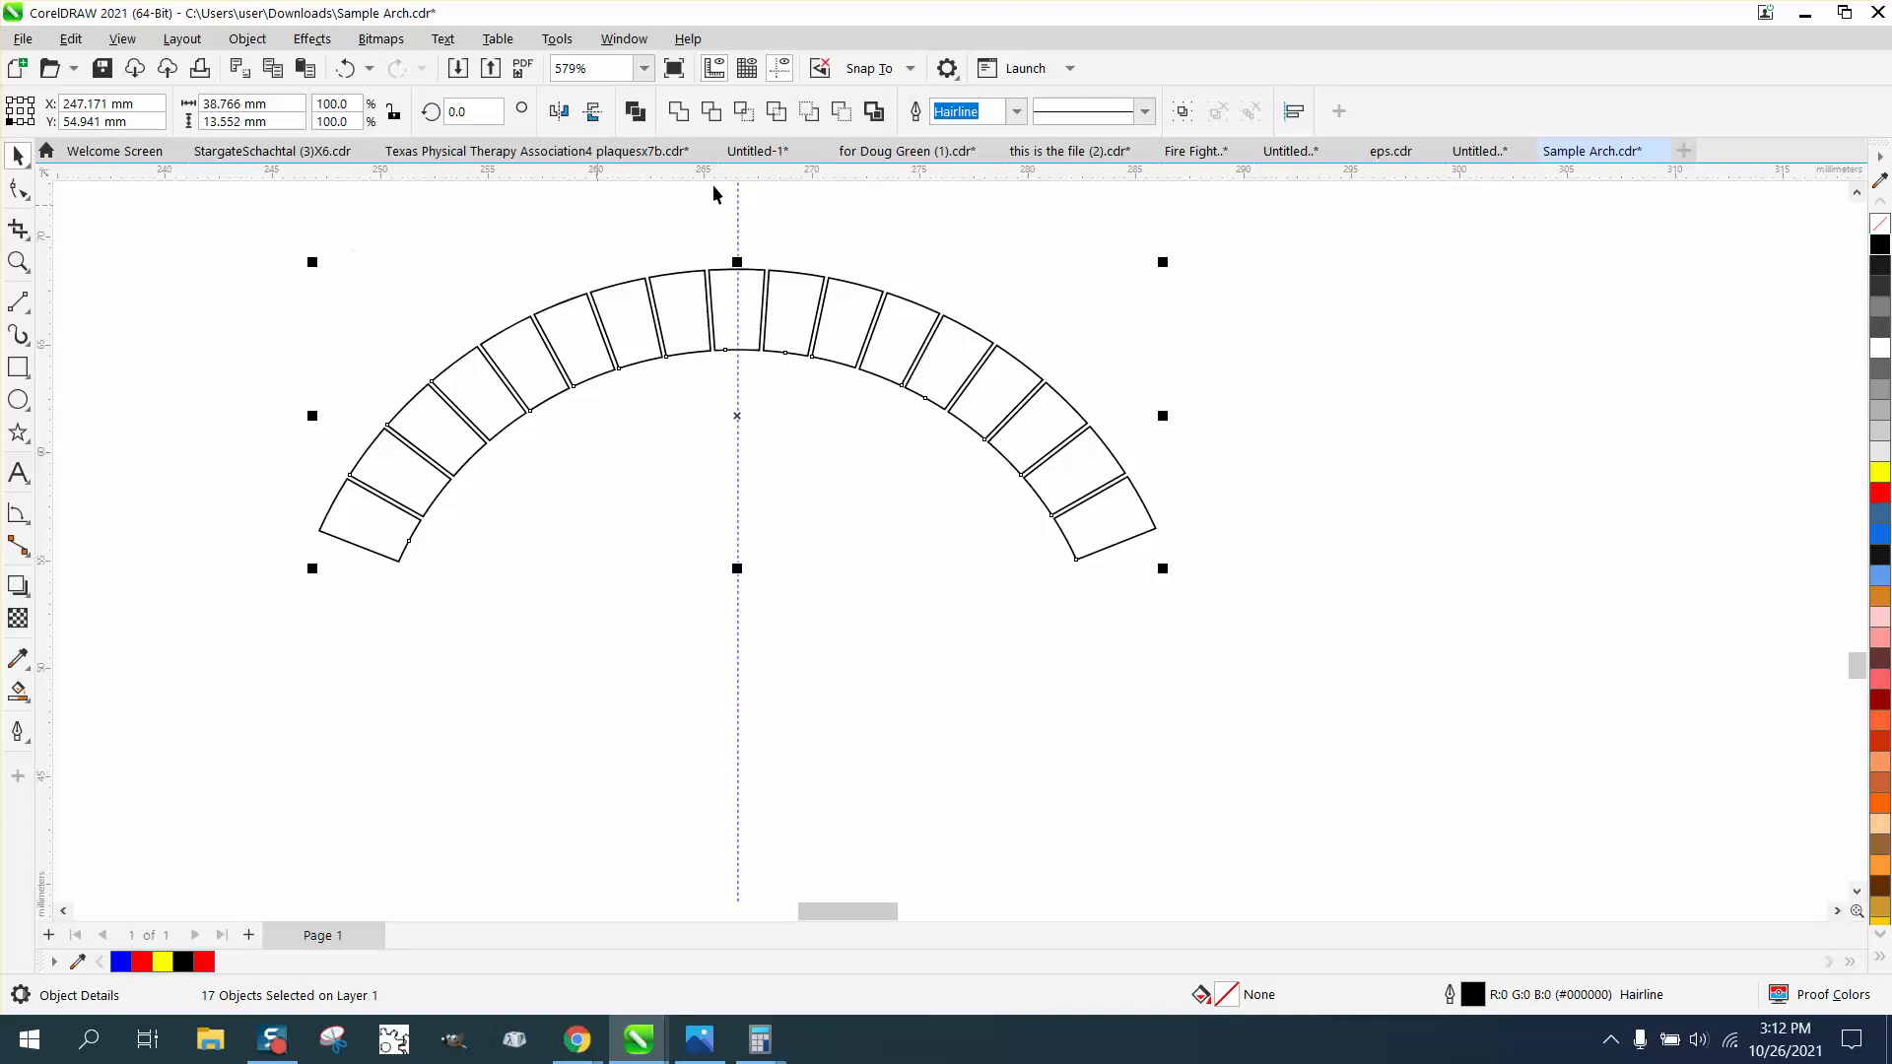
pyautogui.click(874, 111)
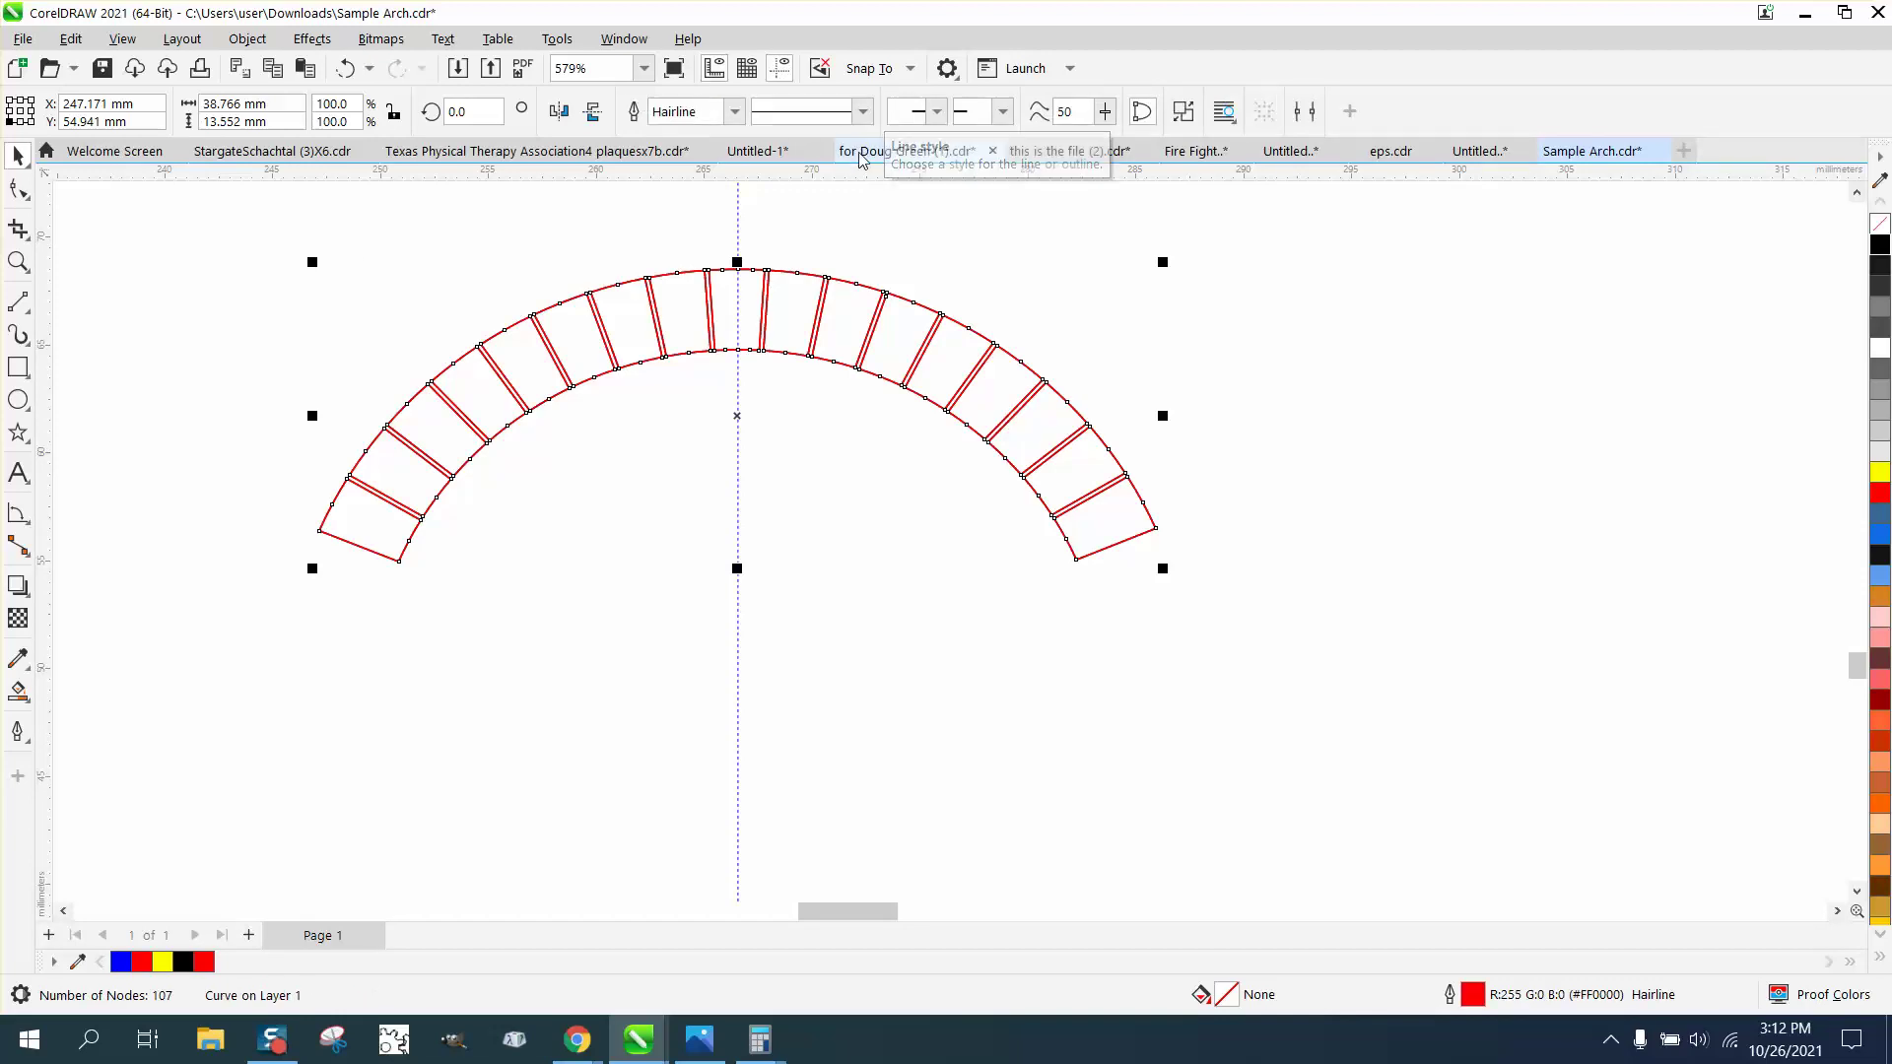
pyautogui.scroll(-3, 838, 292)
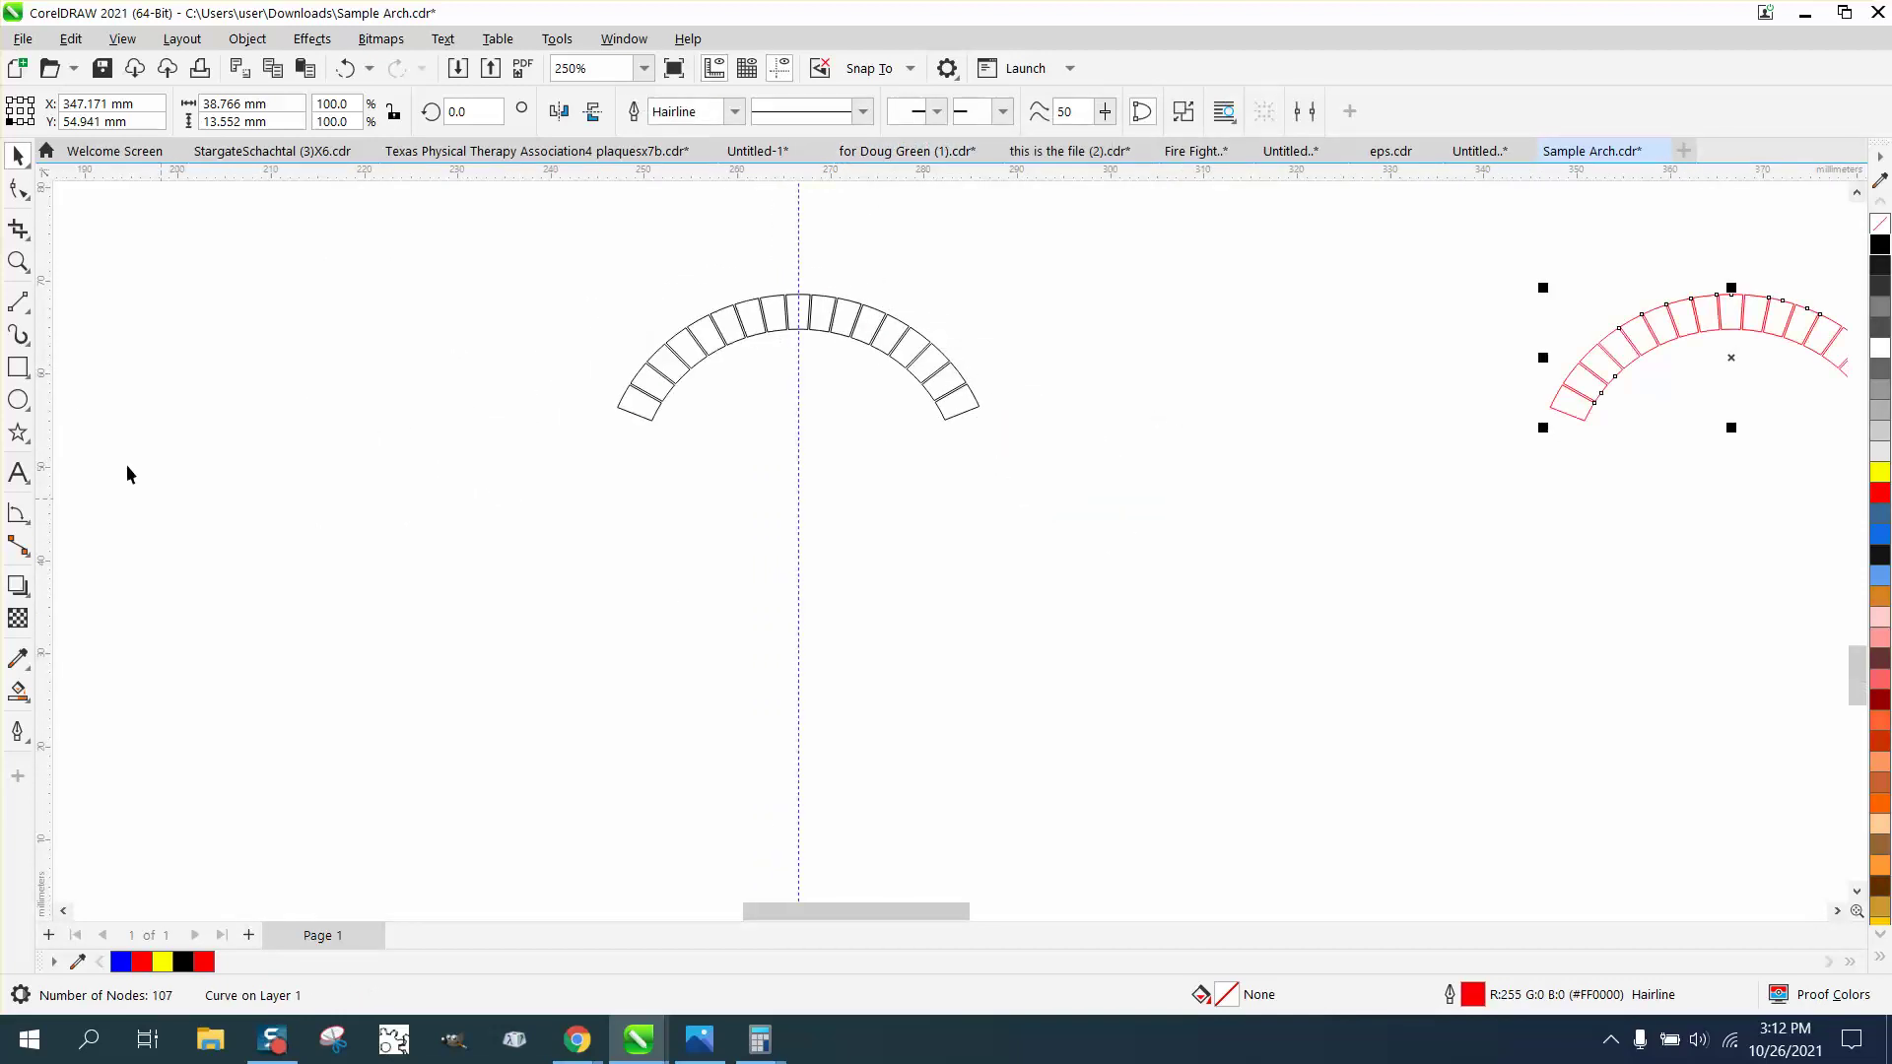
# - Try an outside contour with 1 step and a 0.05 mm offset on the red brick arch
pyautogui.click(18, 261)
pyautogui.moveTo(1552, 280); pyautogui.dragTo(1858, 484)
pyautogui.scroll(-1, 722, 491)
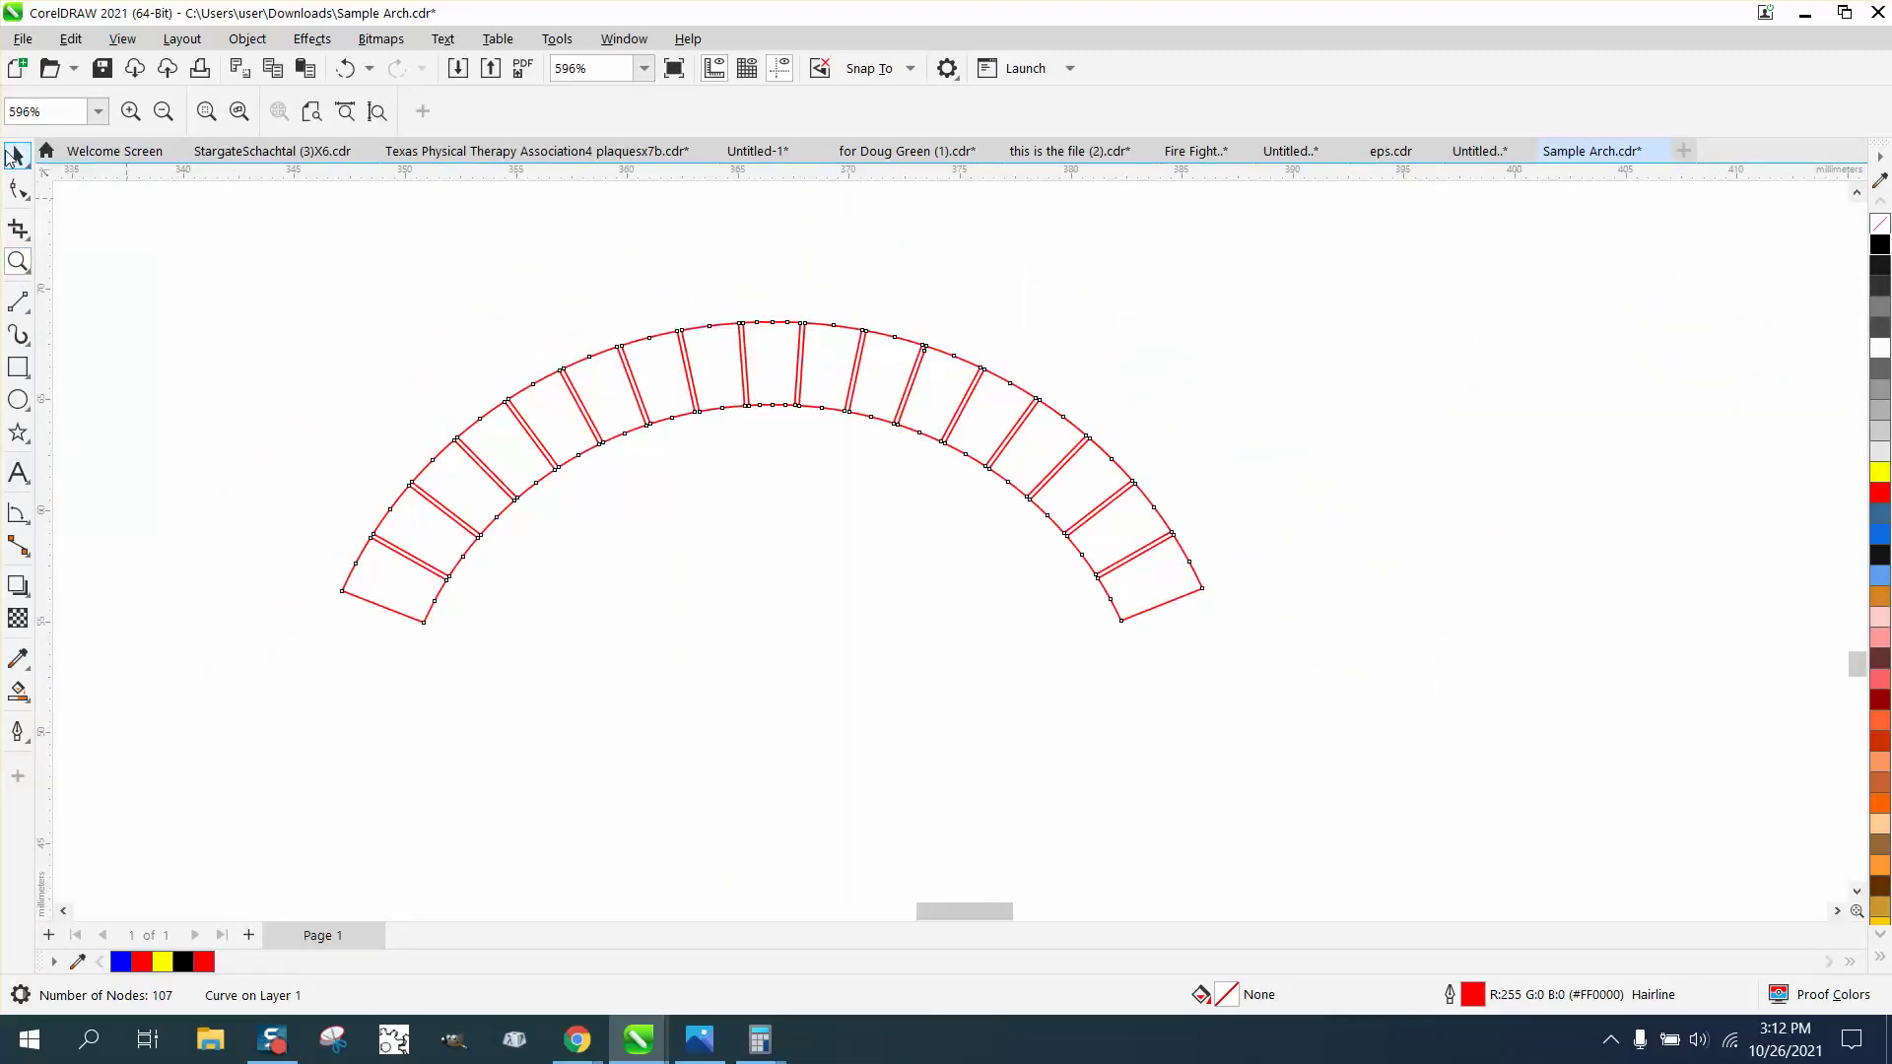
pyautogui.click(12, 157)
pyautogui.click(314, 41)
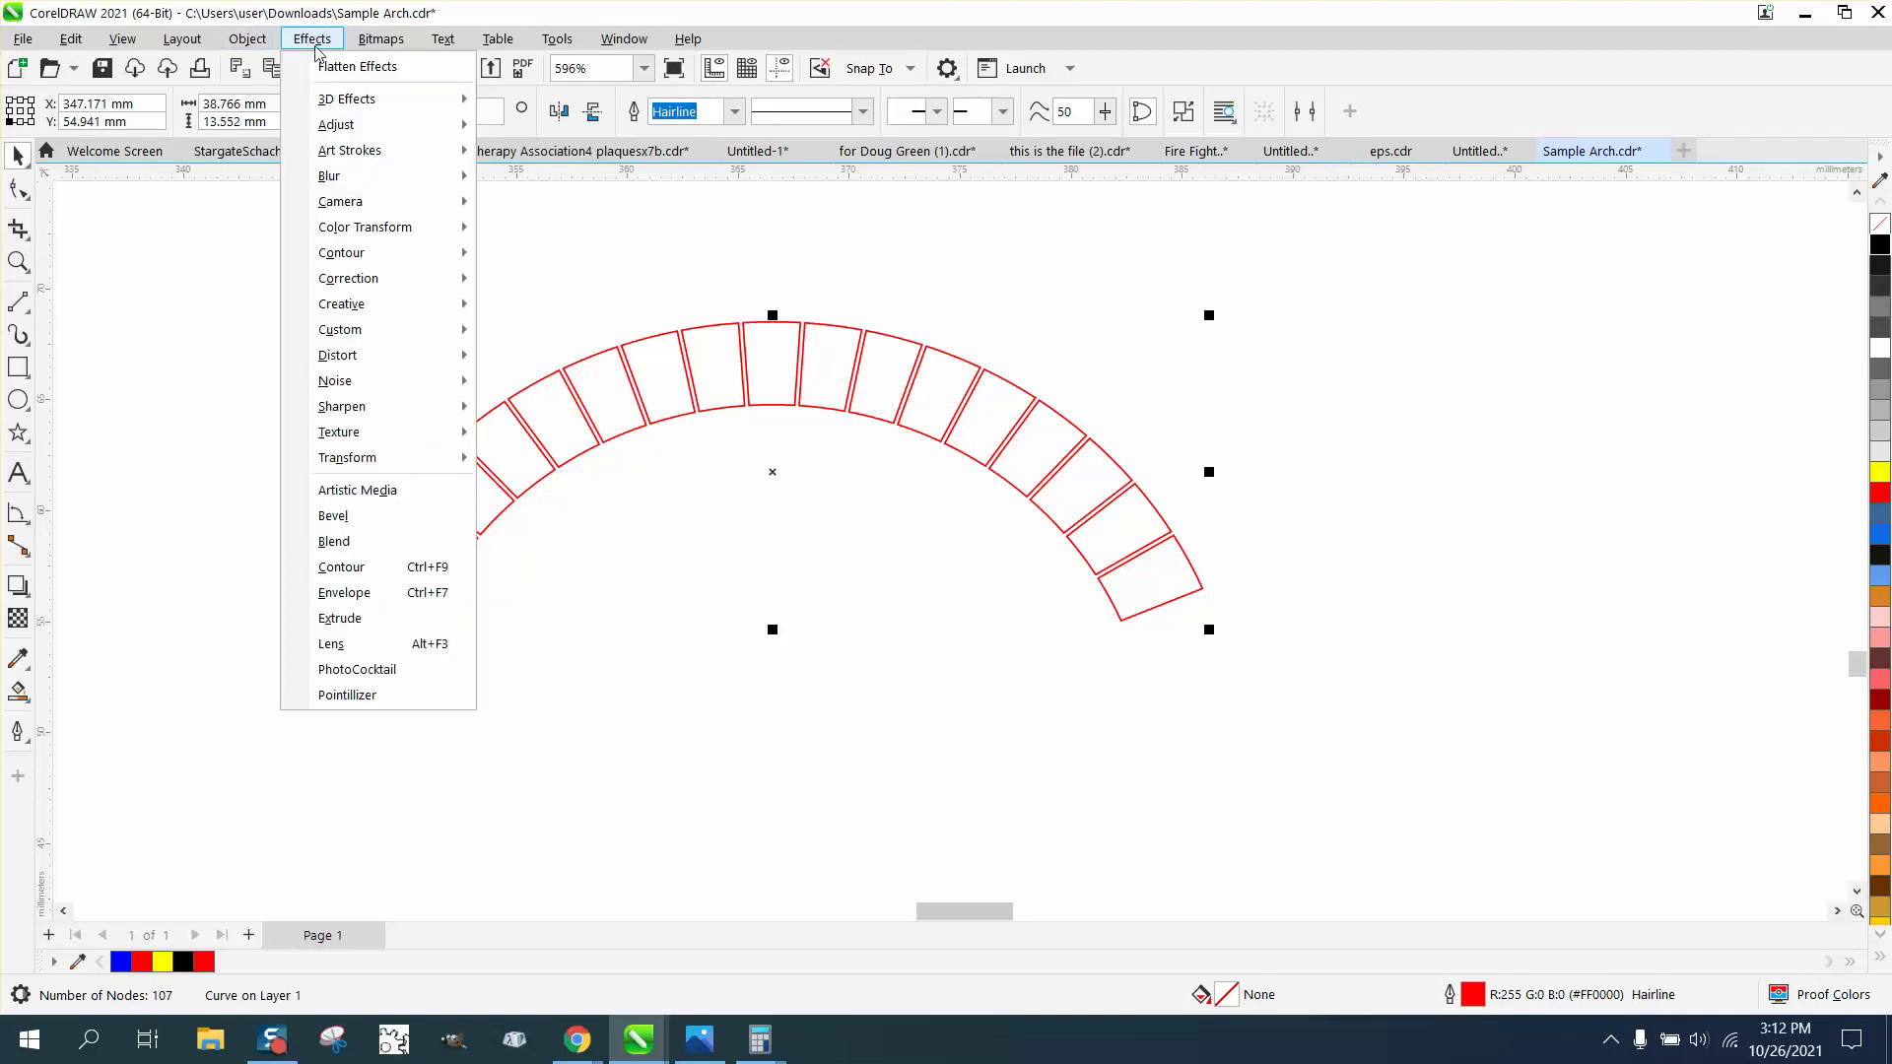
pyautogui.click(341, 567)
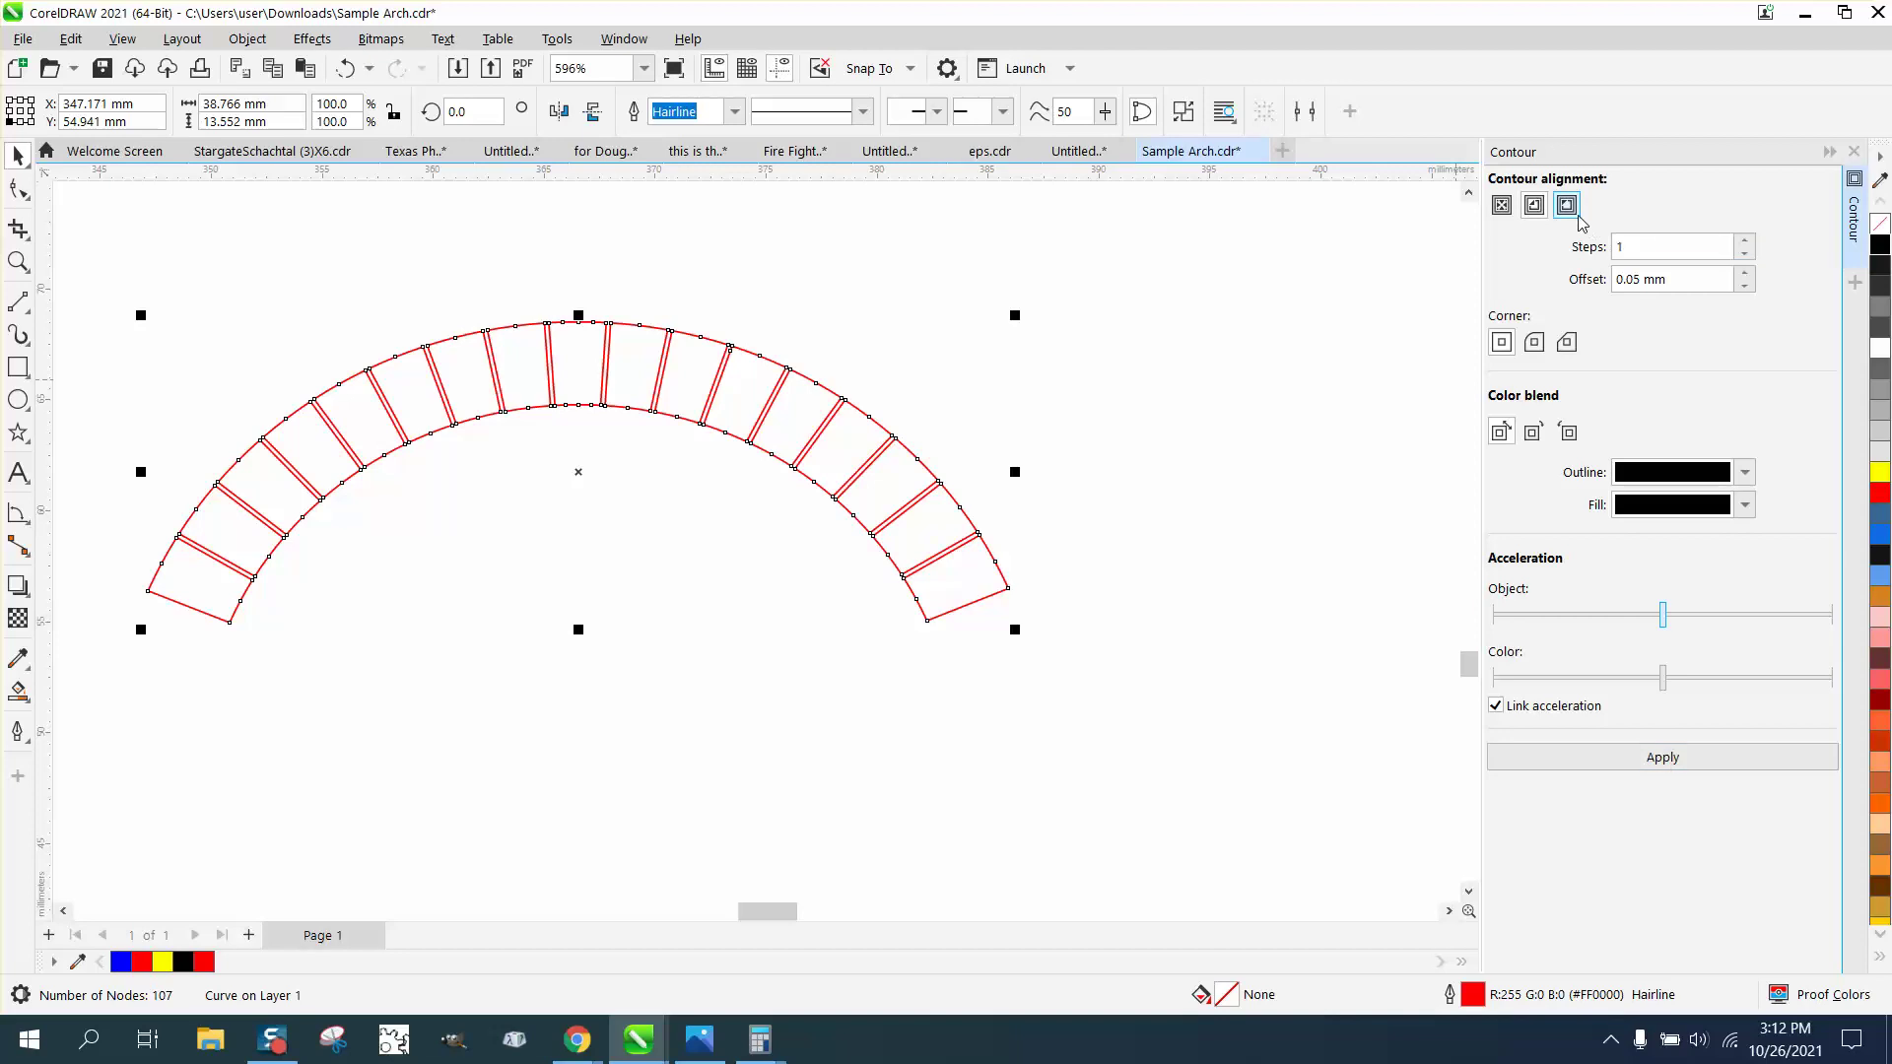
pyautogui.click(1675, 759)
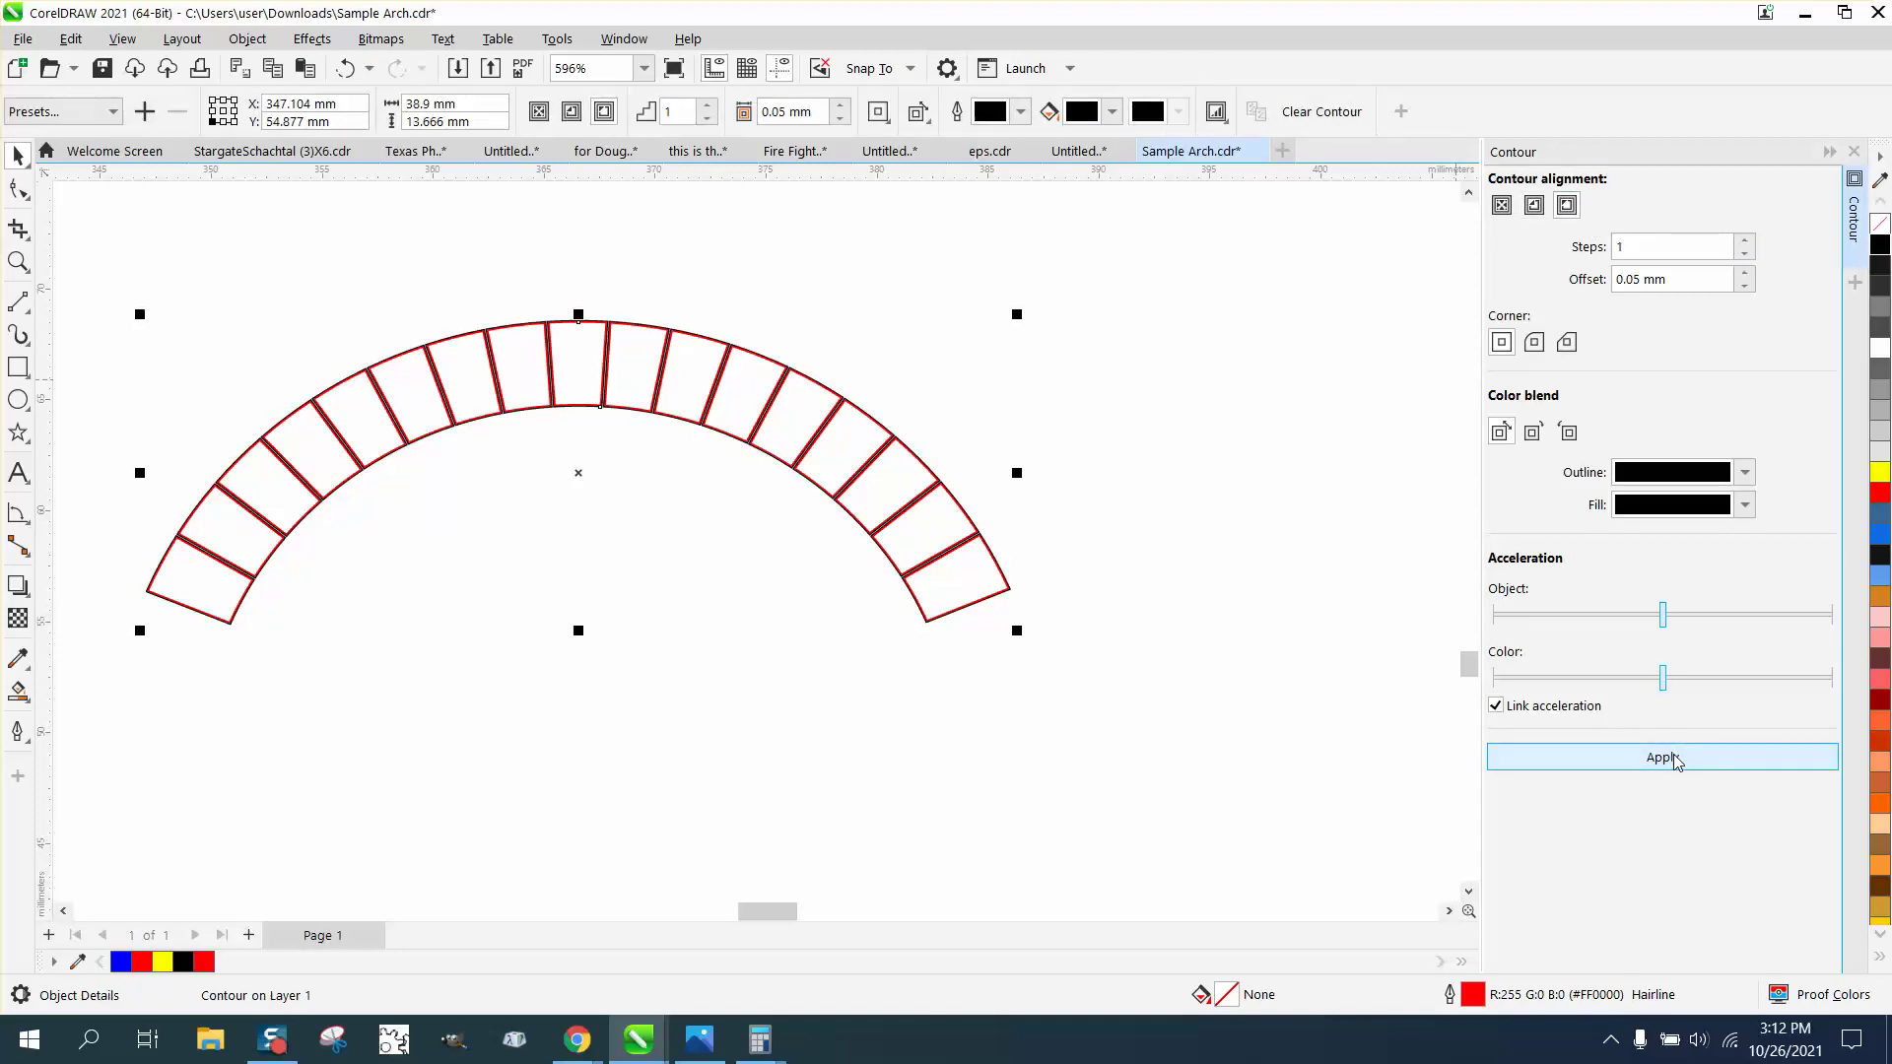
# - Inspect the contoured brick joints up close and undo the contour on the red arch
pyautogui.click(18, 261)
pyautogui.moveTo(419, 291); pyautogui.dragTo(589, 450)
pyautogui.scroll(-5, 589, 448)
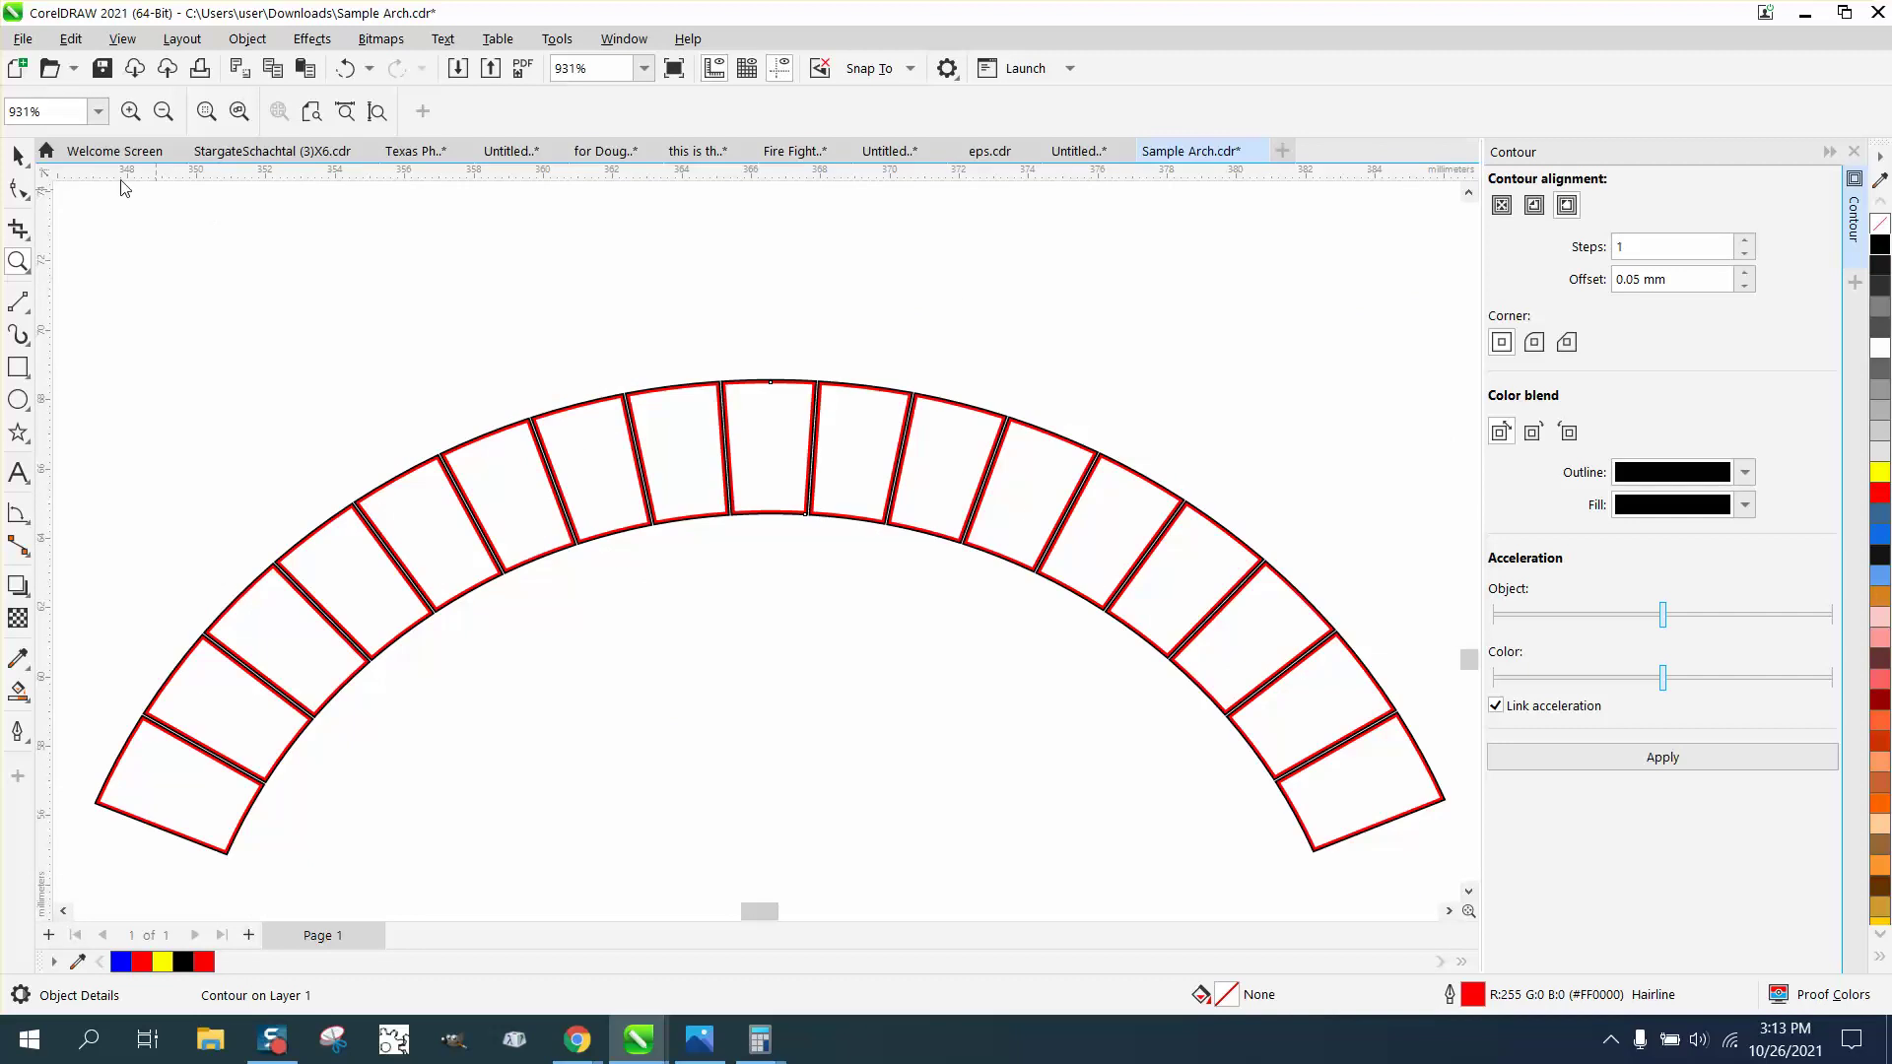
pyautogui.click(17, 156)
pyautogui.click(347, 69)
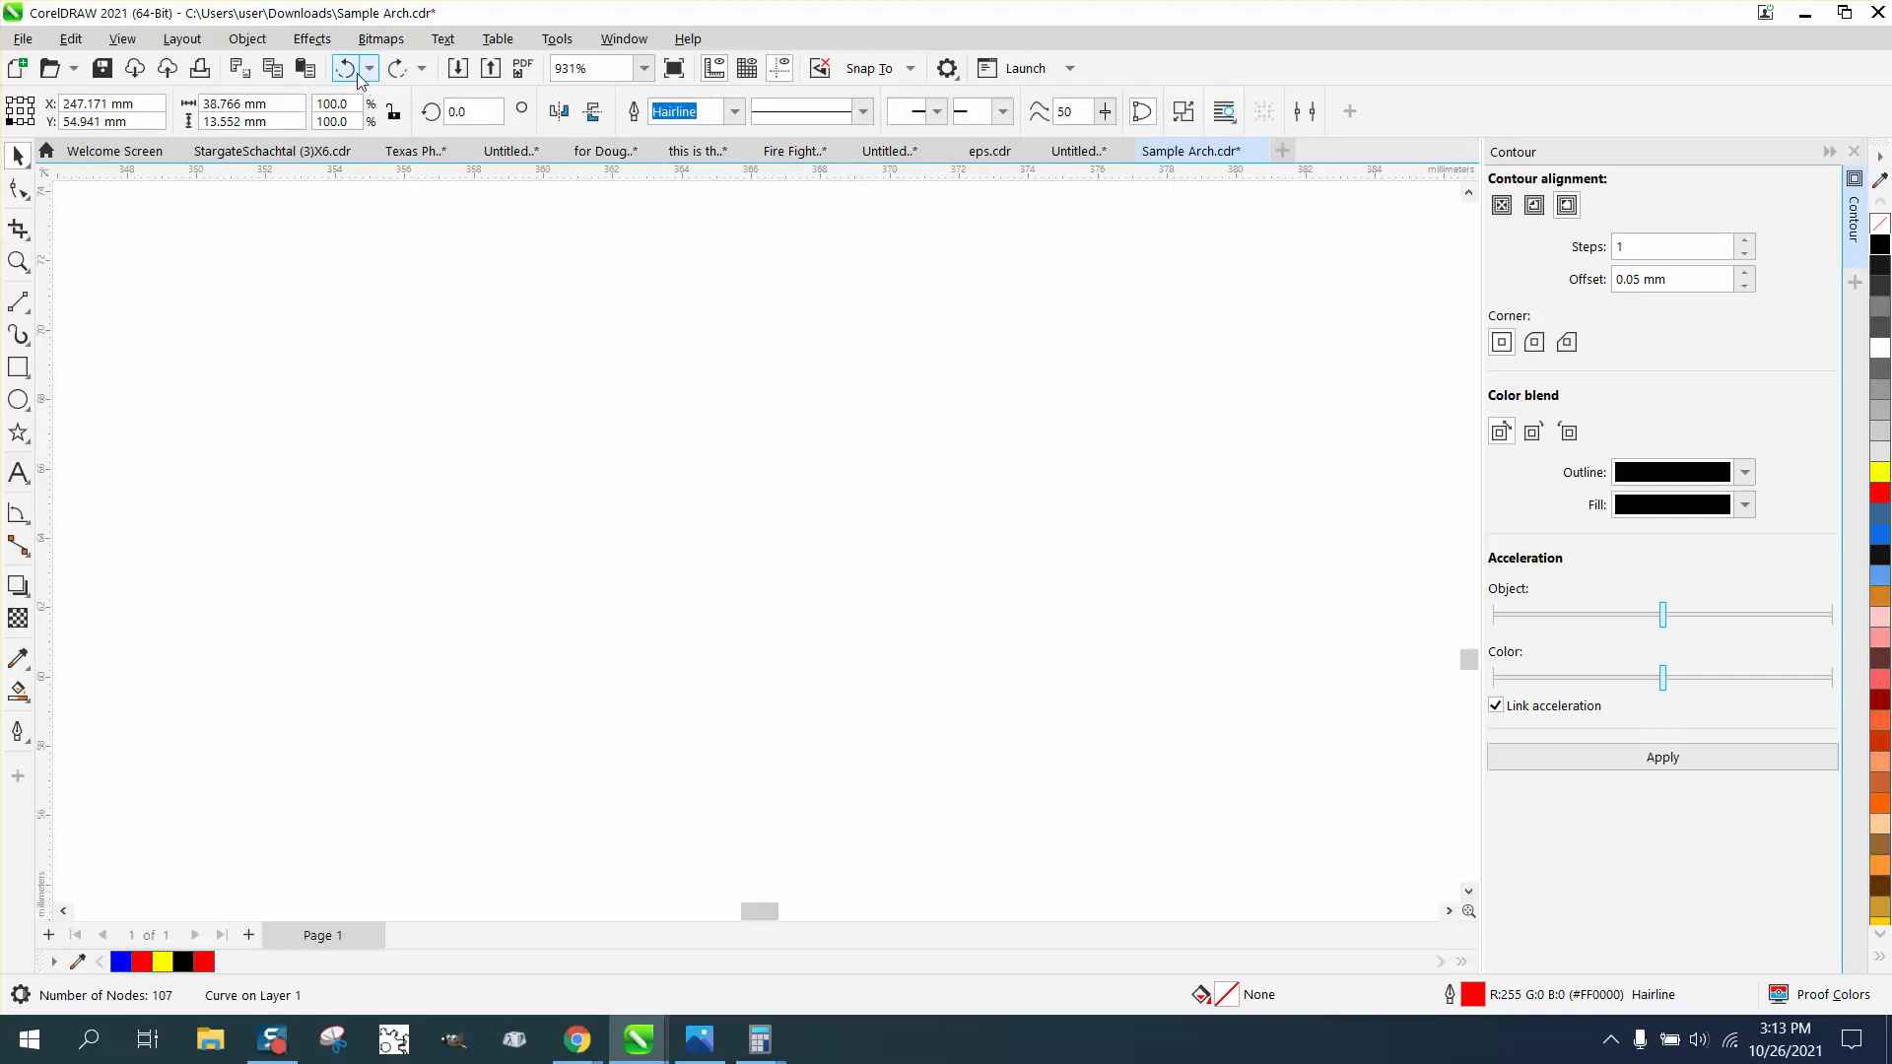
pyautogui.scroll(-5, 773, 253)
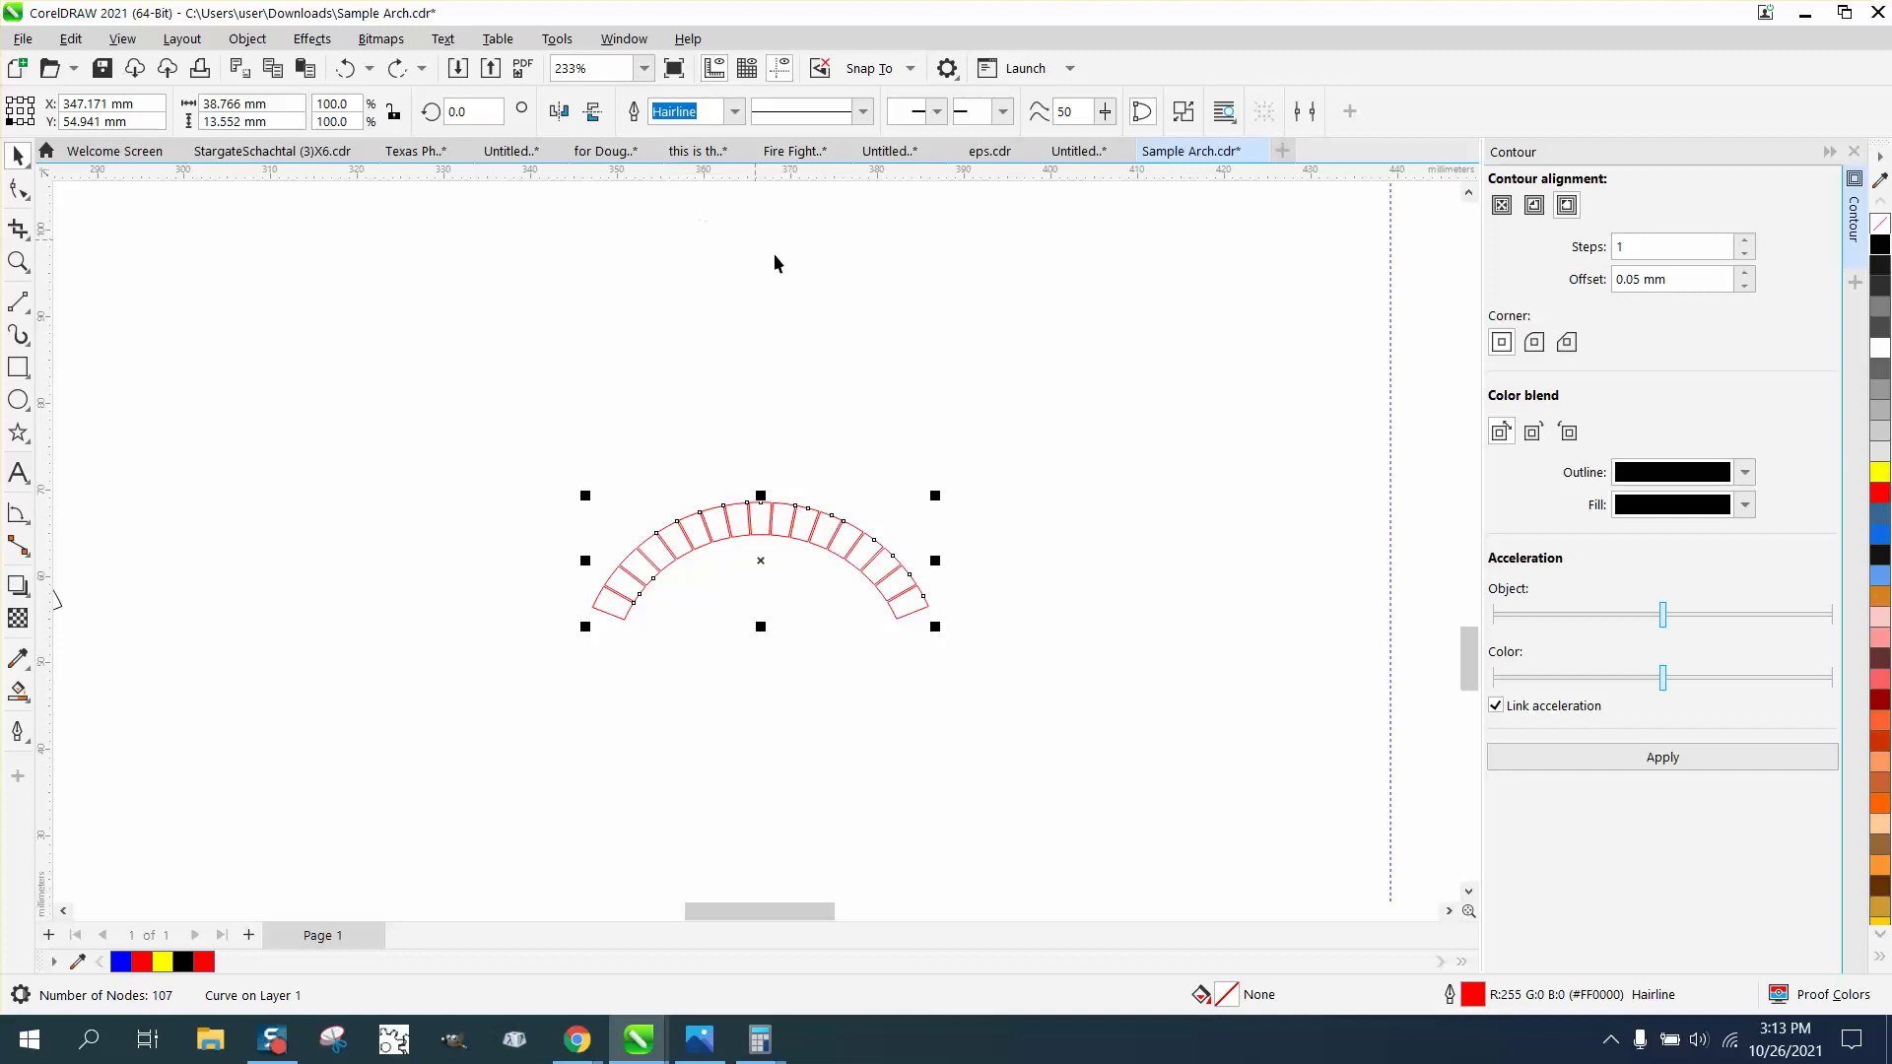
pyautogui.press('space')
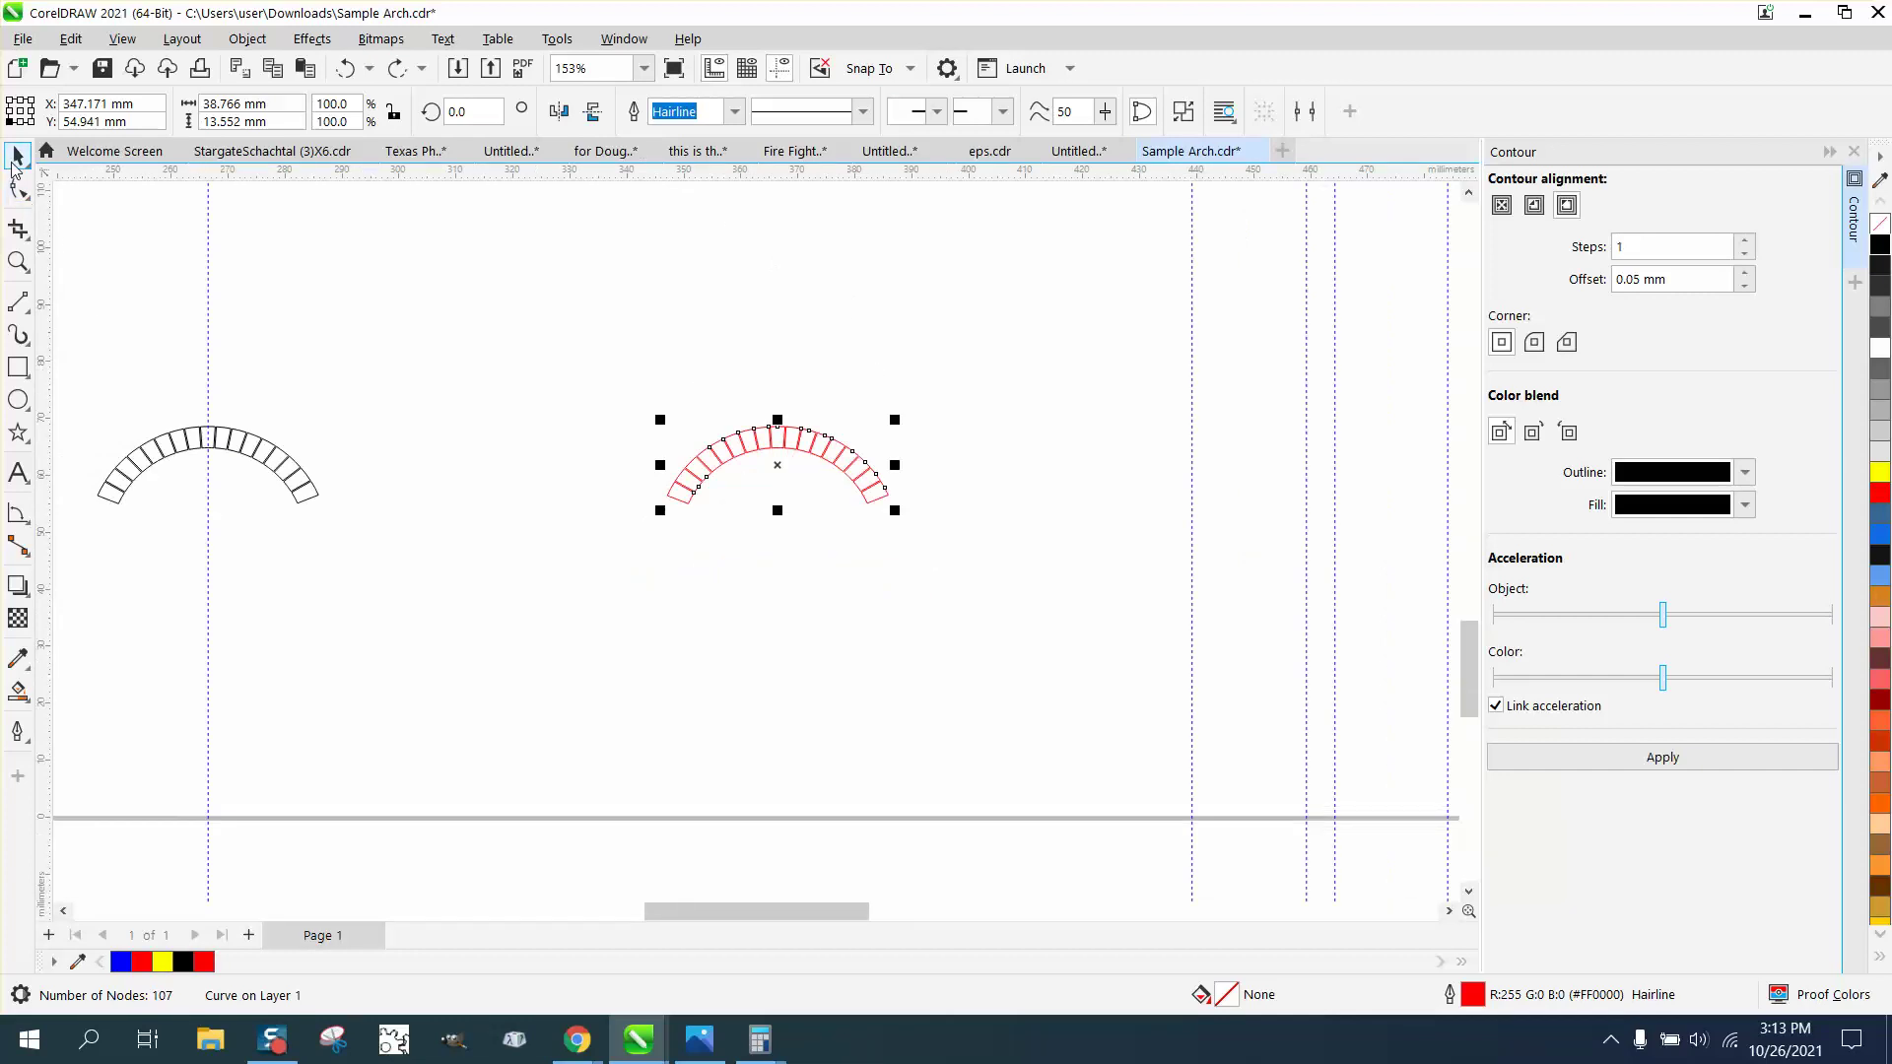
# - Move the middle and inner red circles on the brick photo 100 mm down over the solid black brick arch
pyautogui.scroll(-4, 623, 475)
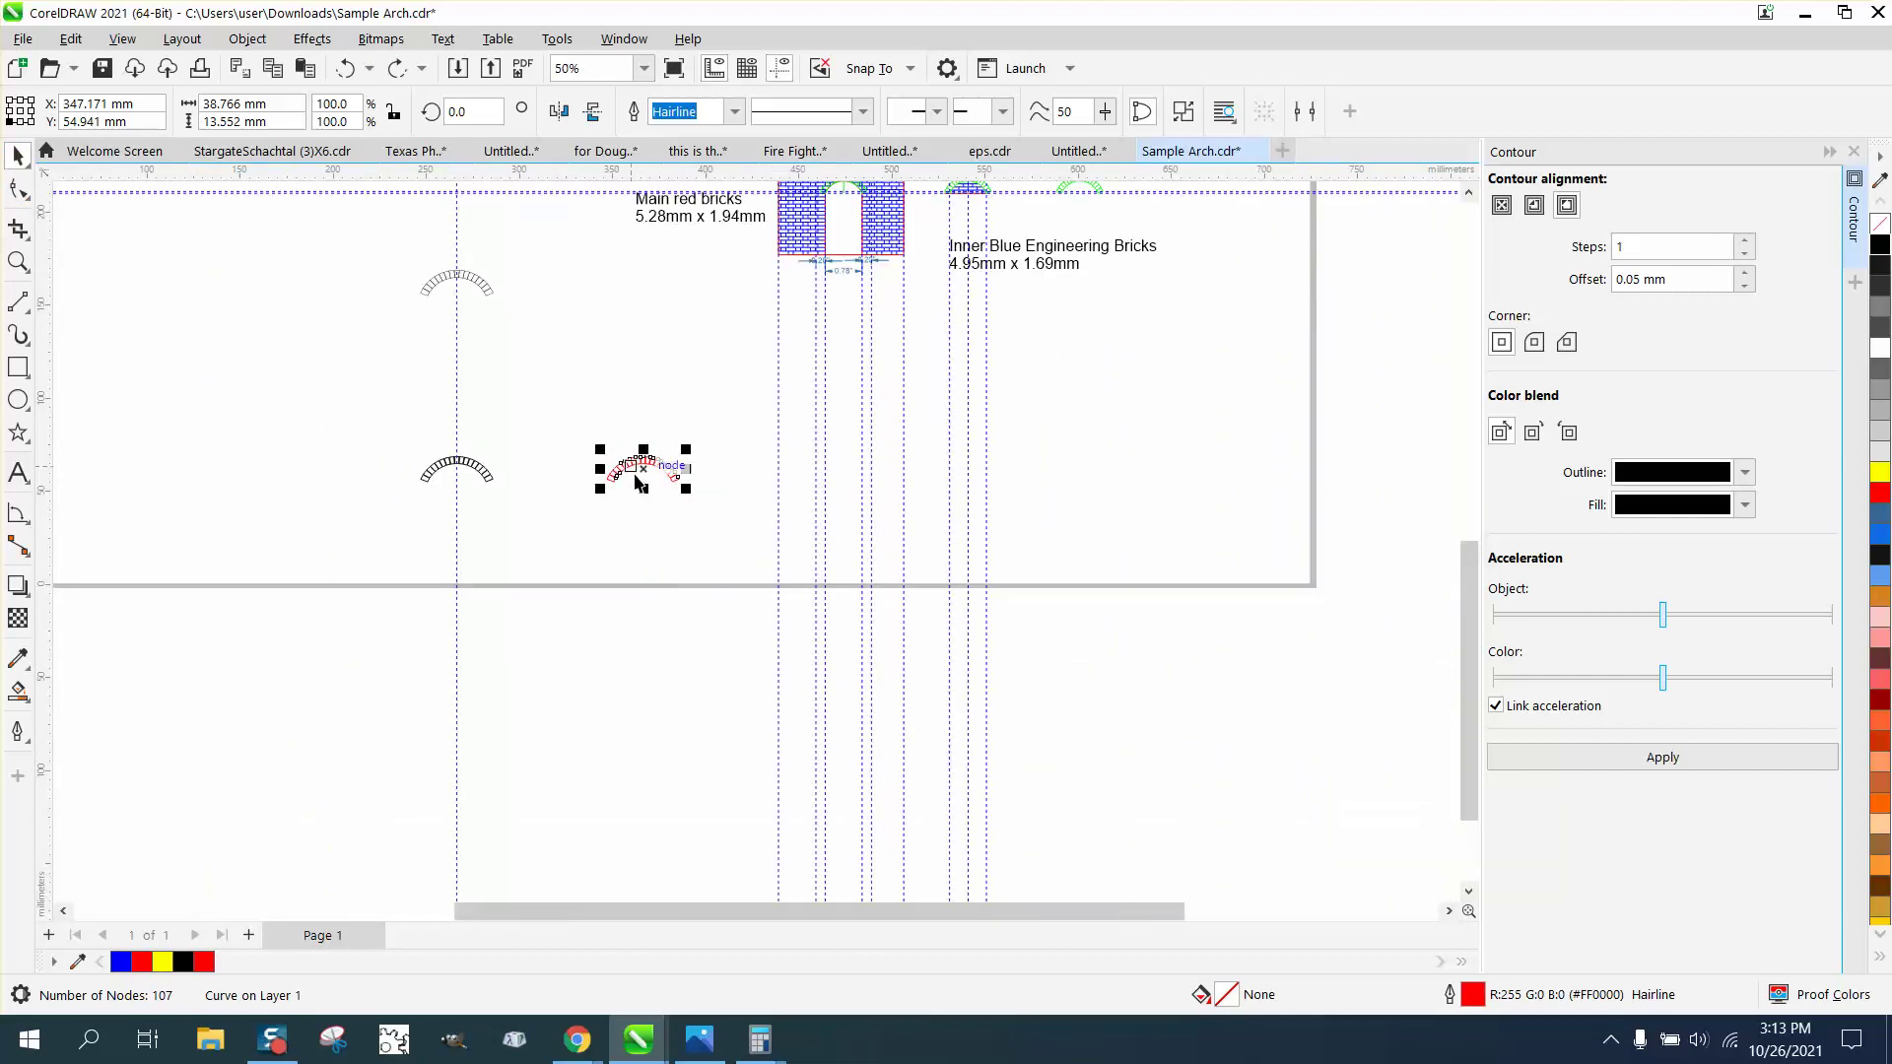
pyautogui.click(18, 261)
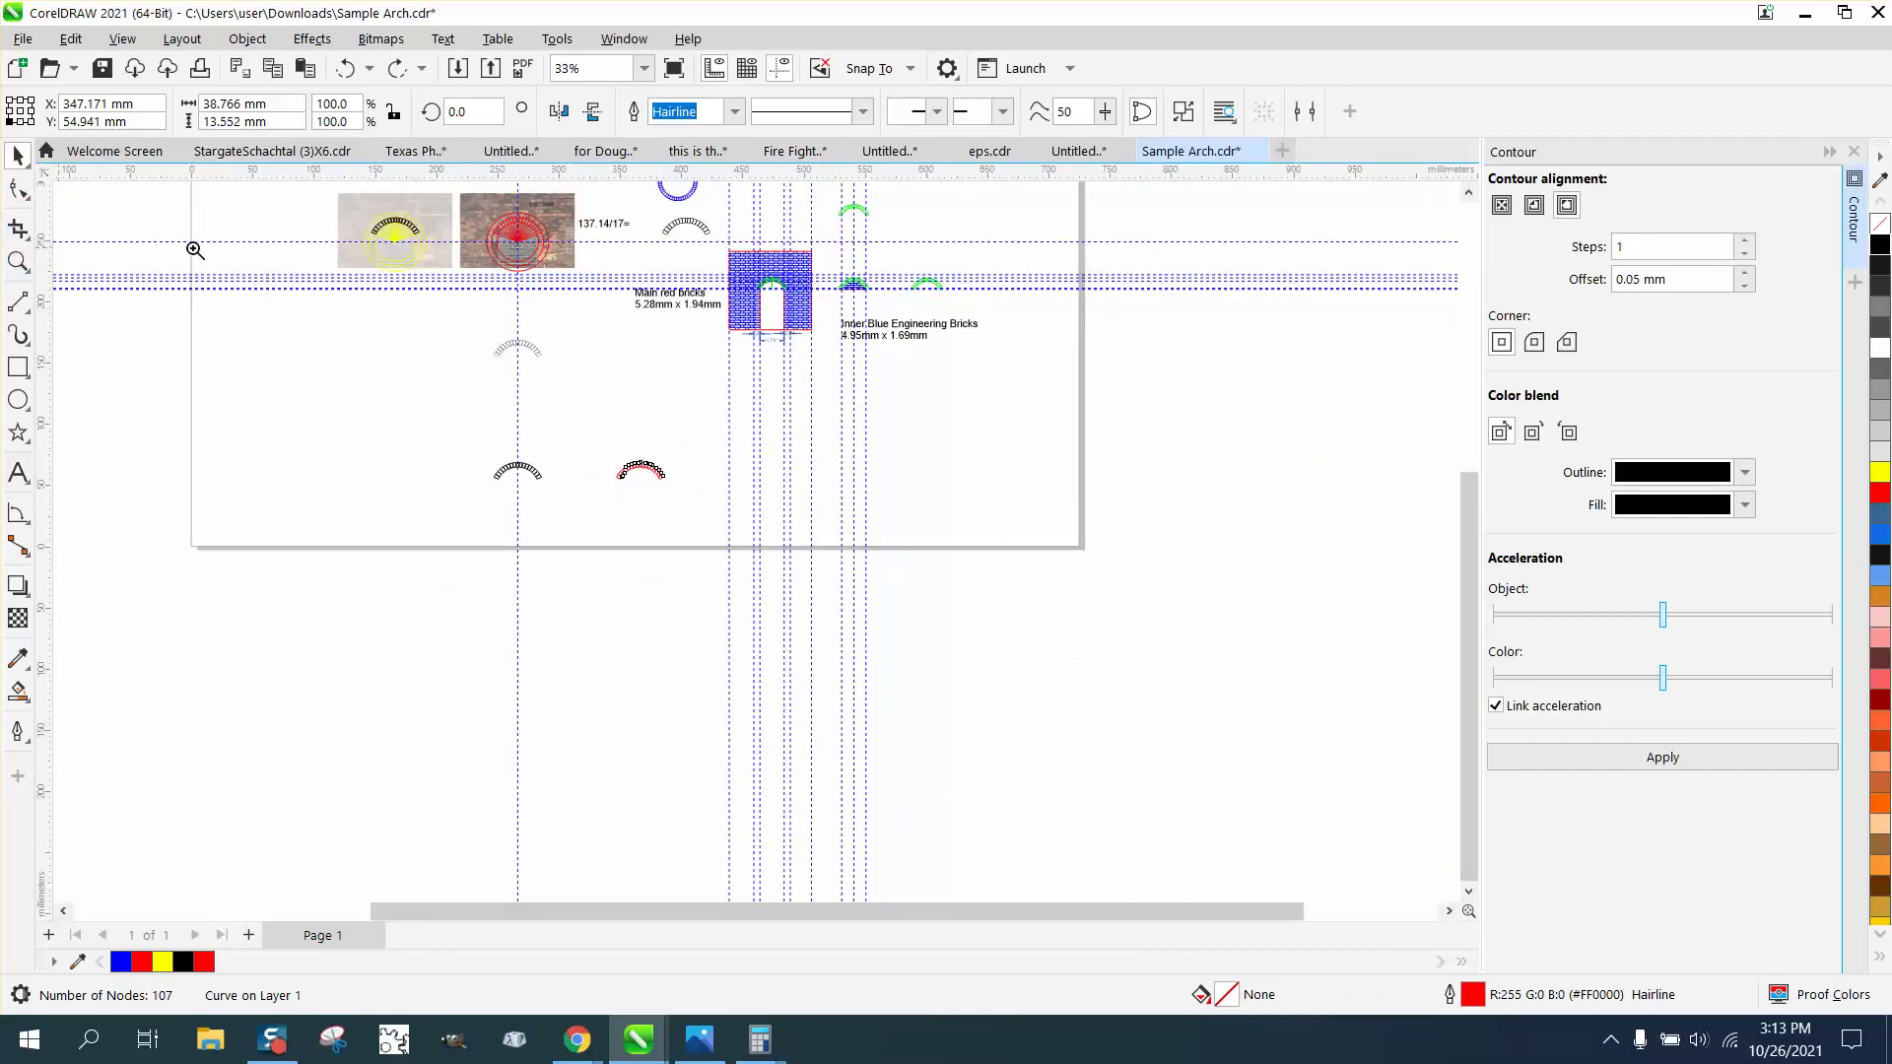
pyautogui.moveTo(493, 205); pyautogui.dragTo(676, 341)
pyautogui.press('space')
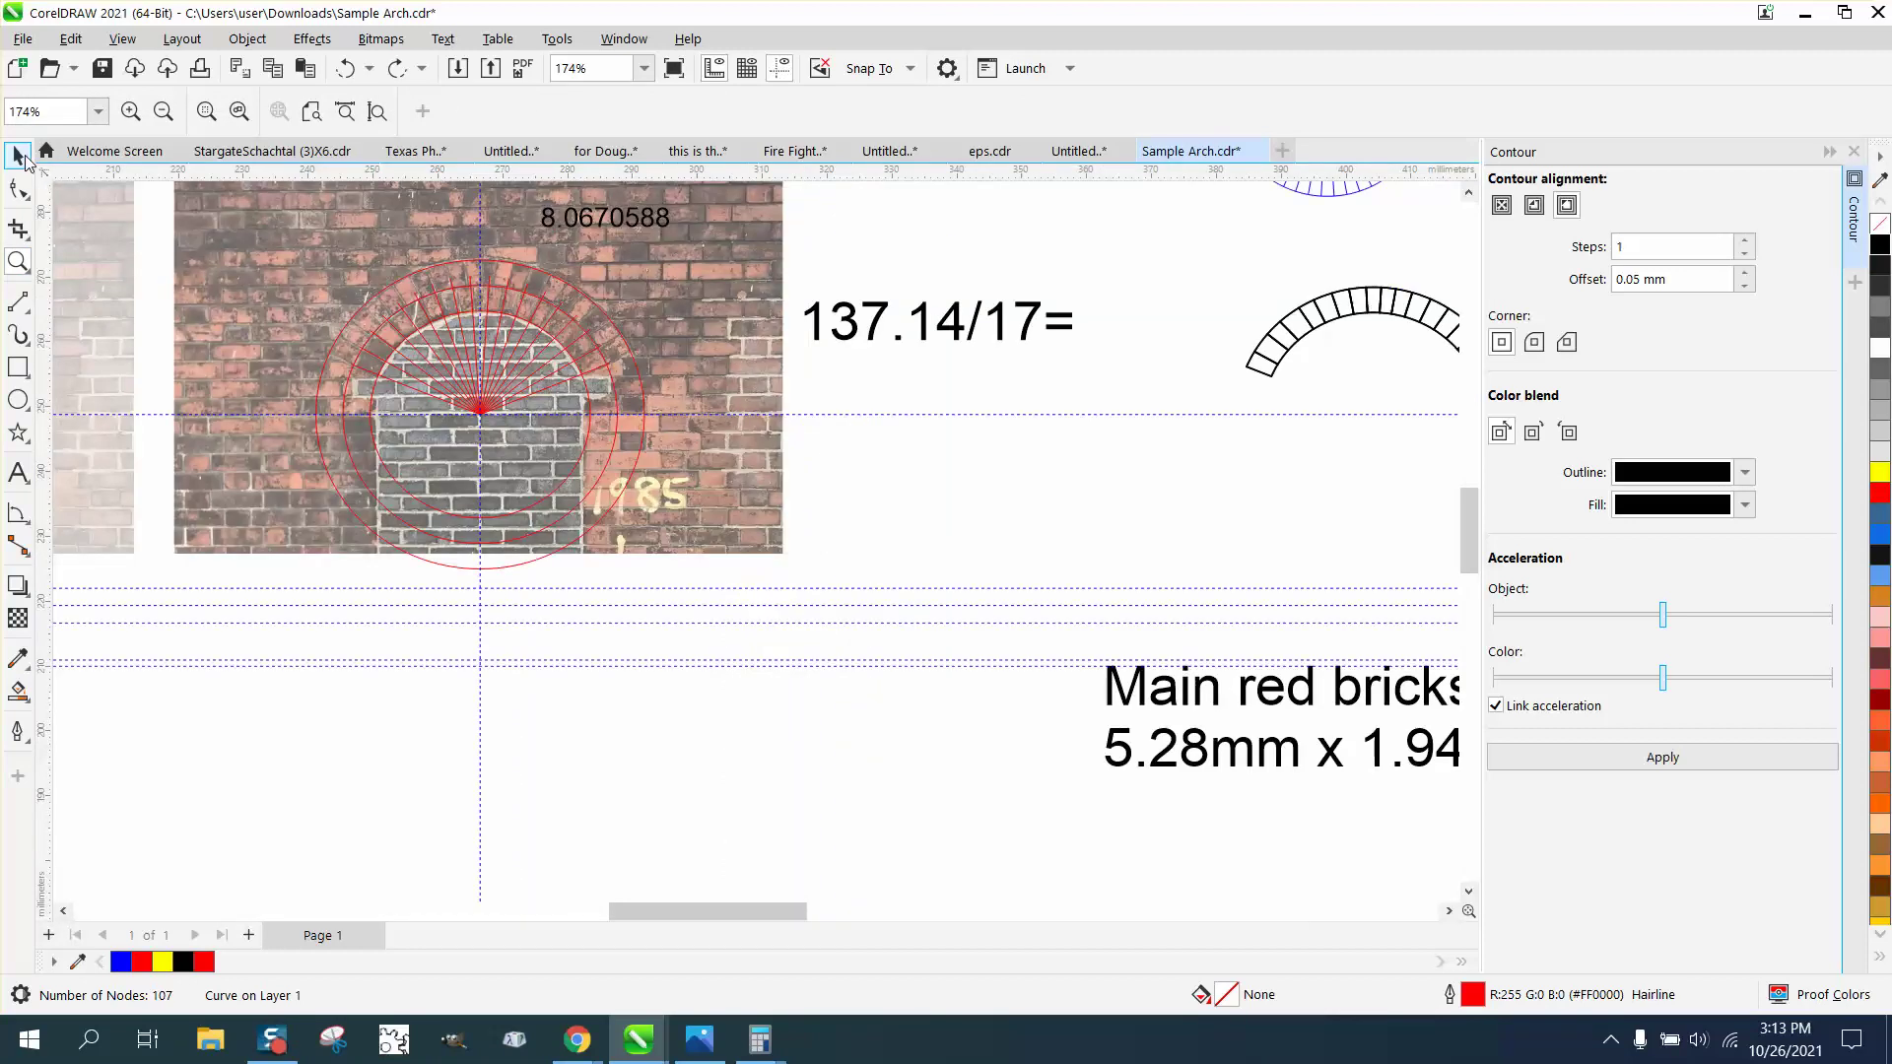
pyautogui.click(618, 439)
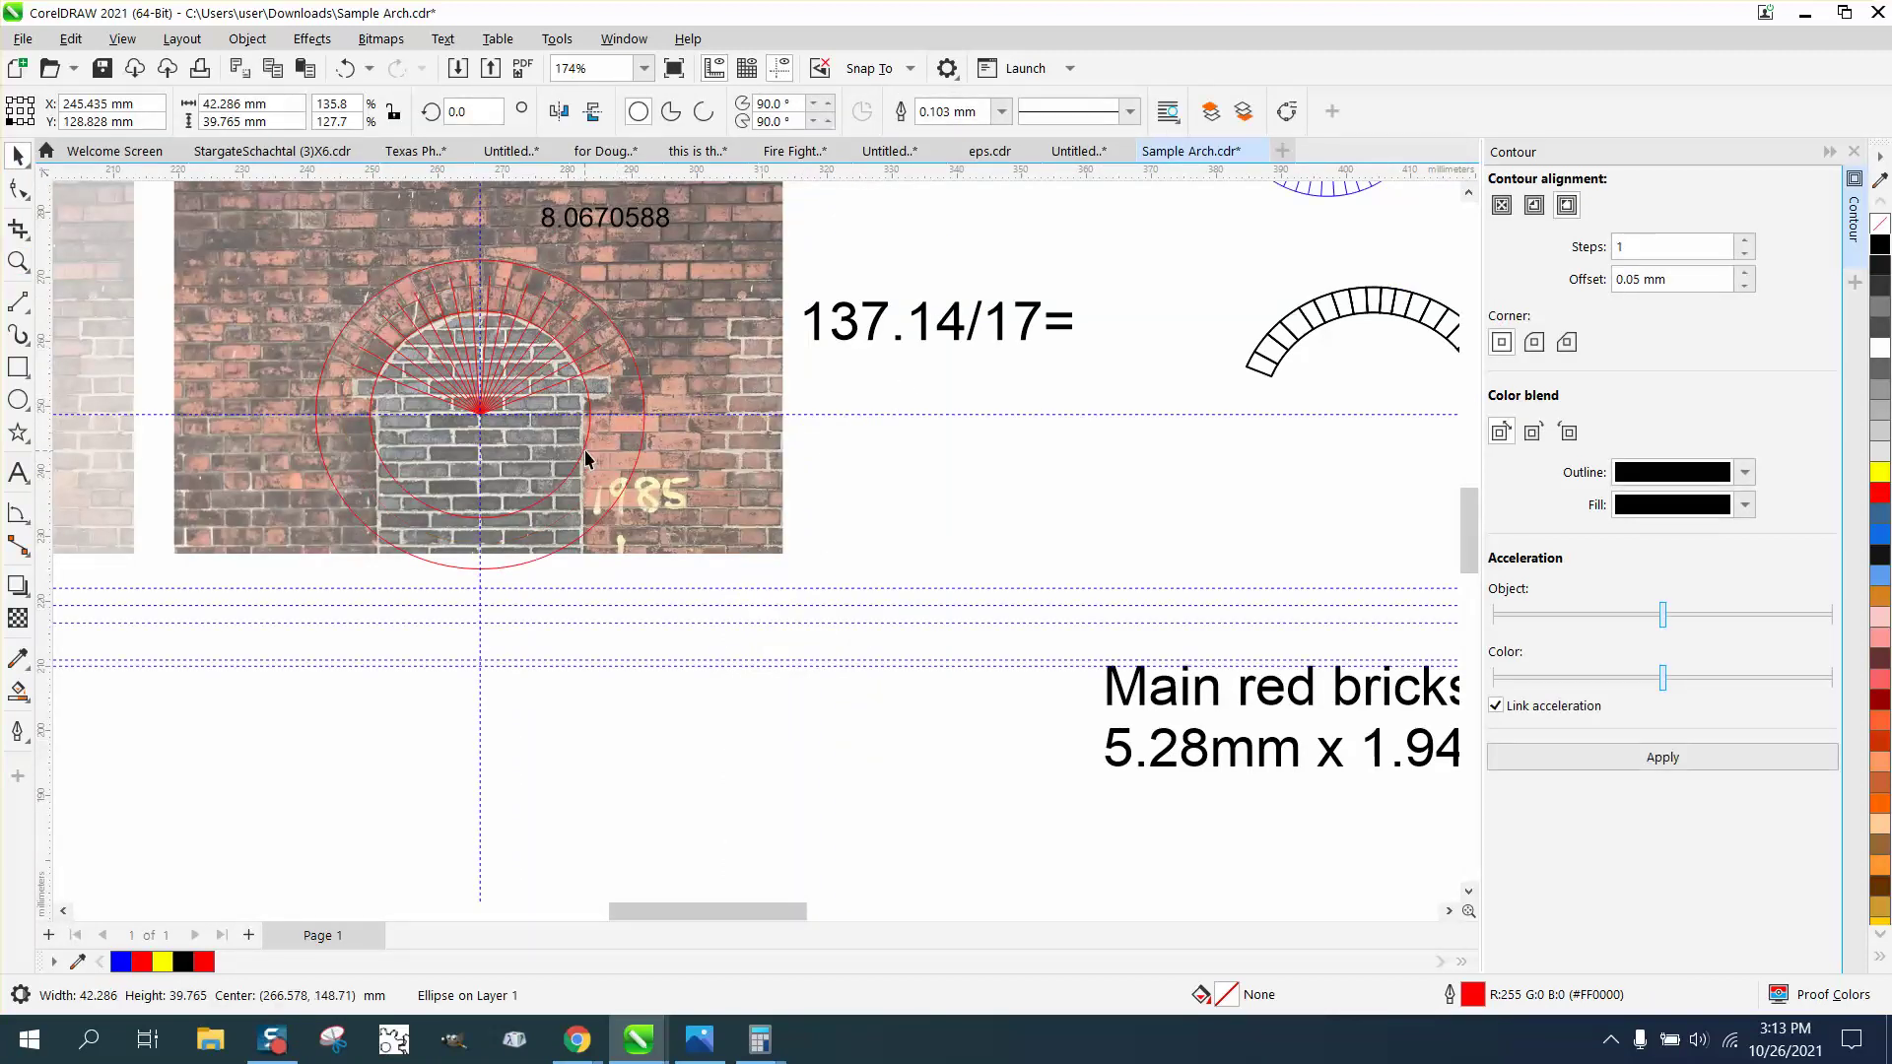
pyautogui.hotkey('ctrl', 'z')
pyautogui.scroll(-3, 582, 441)
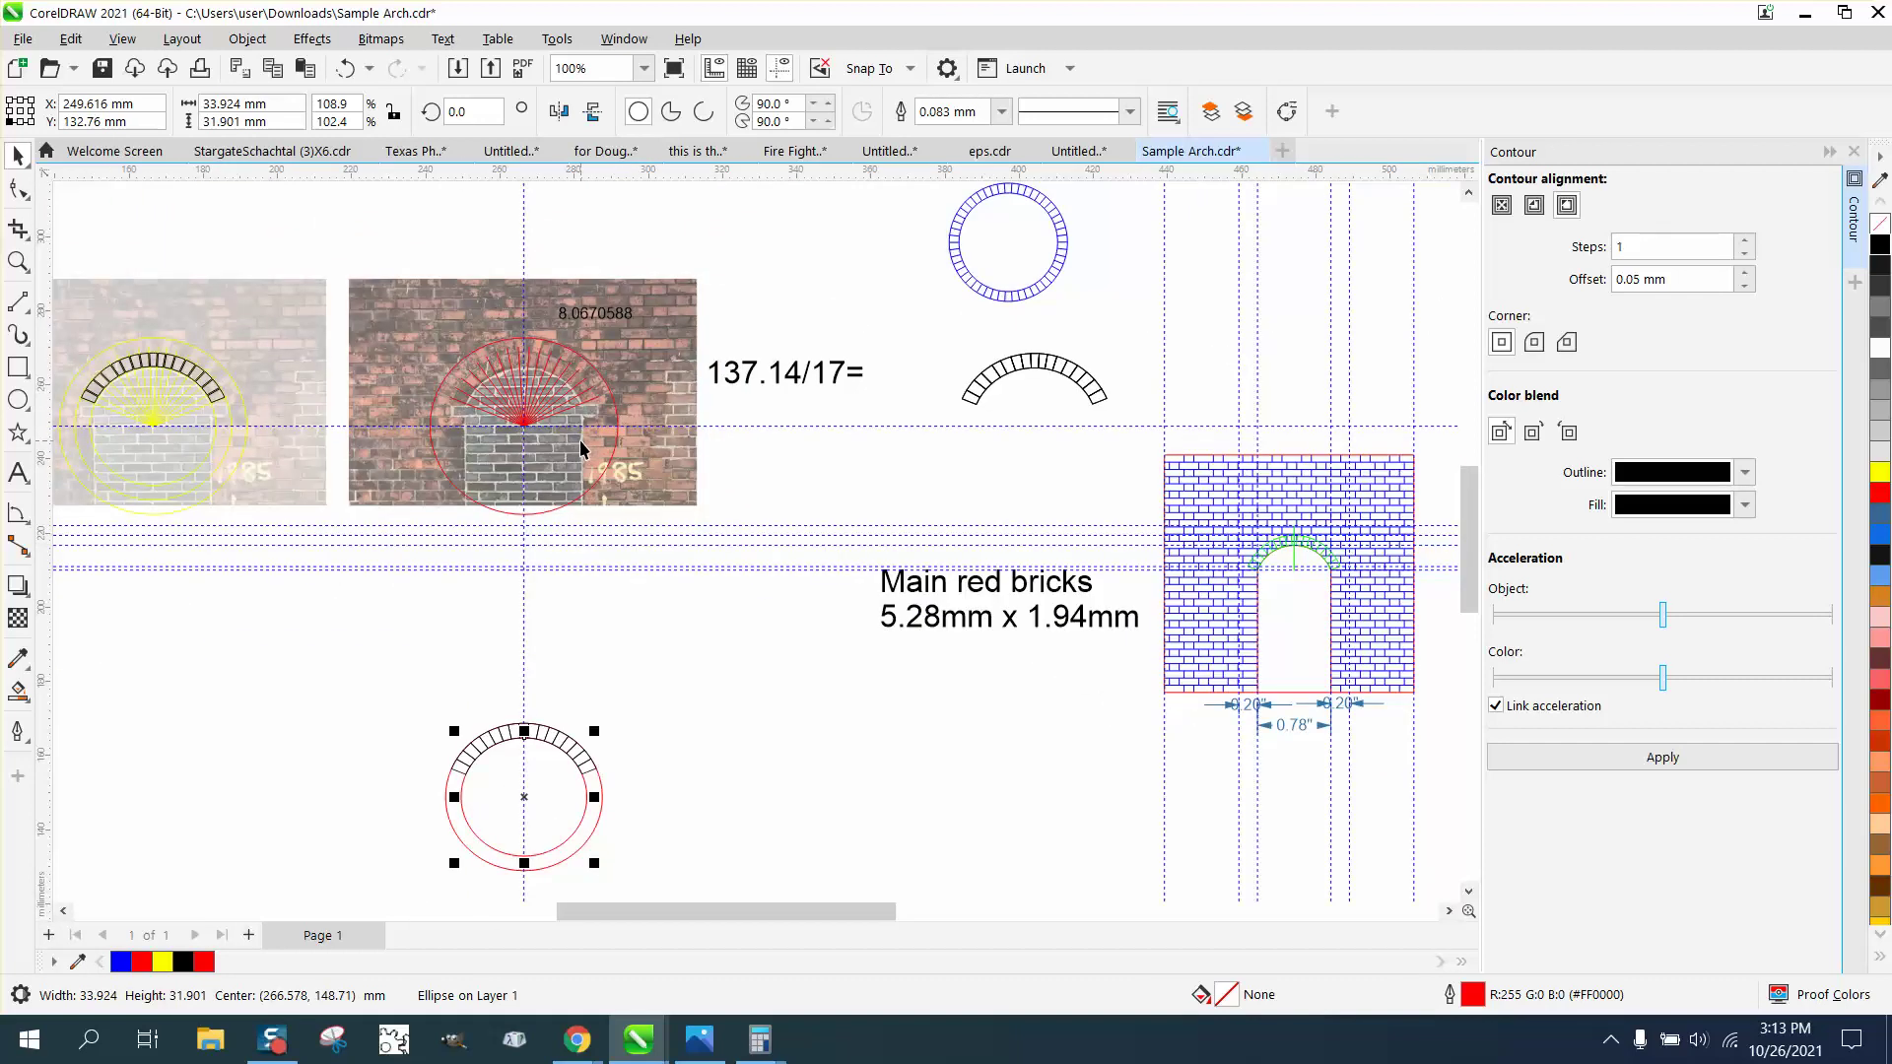
# - Inspect how the brick arch's end meets the two red circles and undo the inner circle's move
pyautogui.scroll(-1, 580, 439)
pyautogui.click(18, 261)
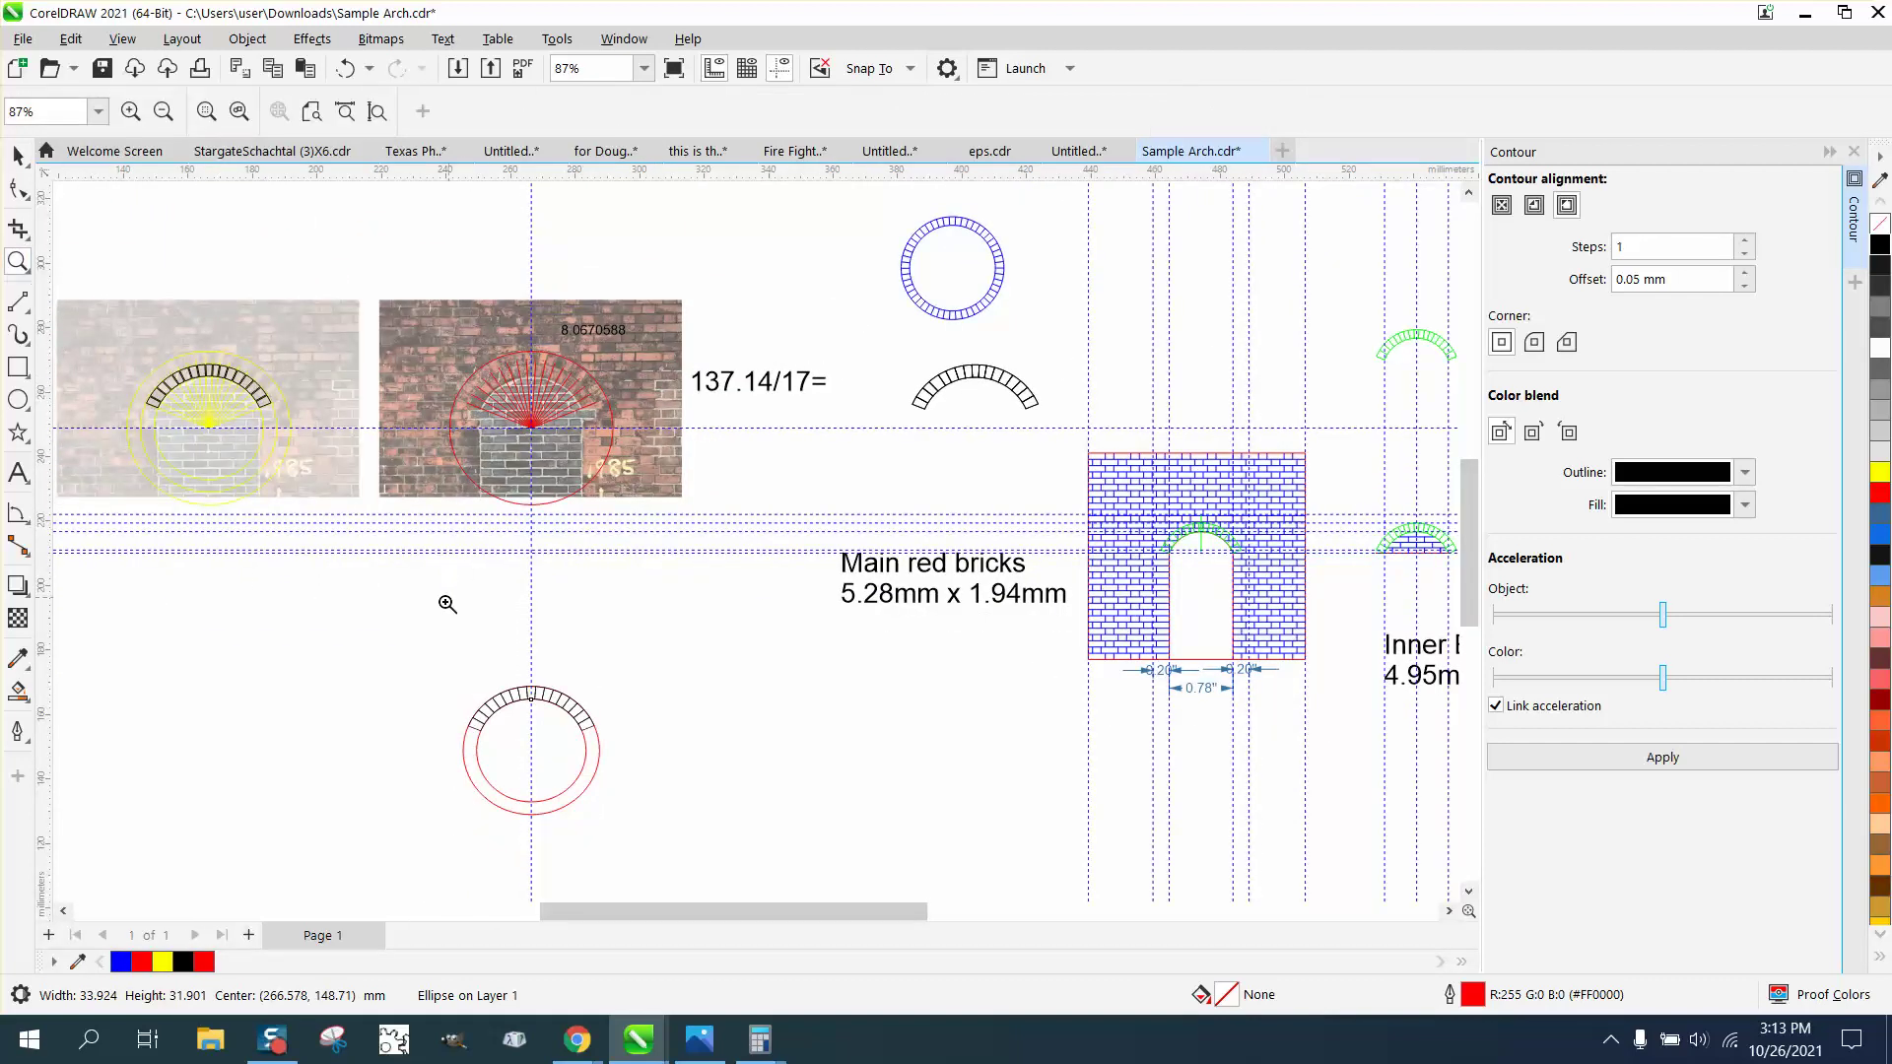
pyautogui.moveTo(444, 627); pyautogui.dragTo(772, 847)
pyautogui.moveTo(681, 479); pyautogui.dragTo(778, 586)
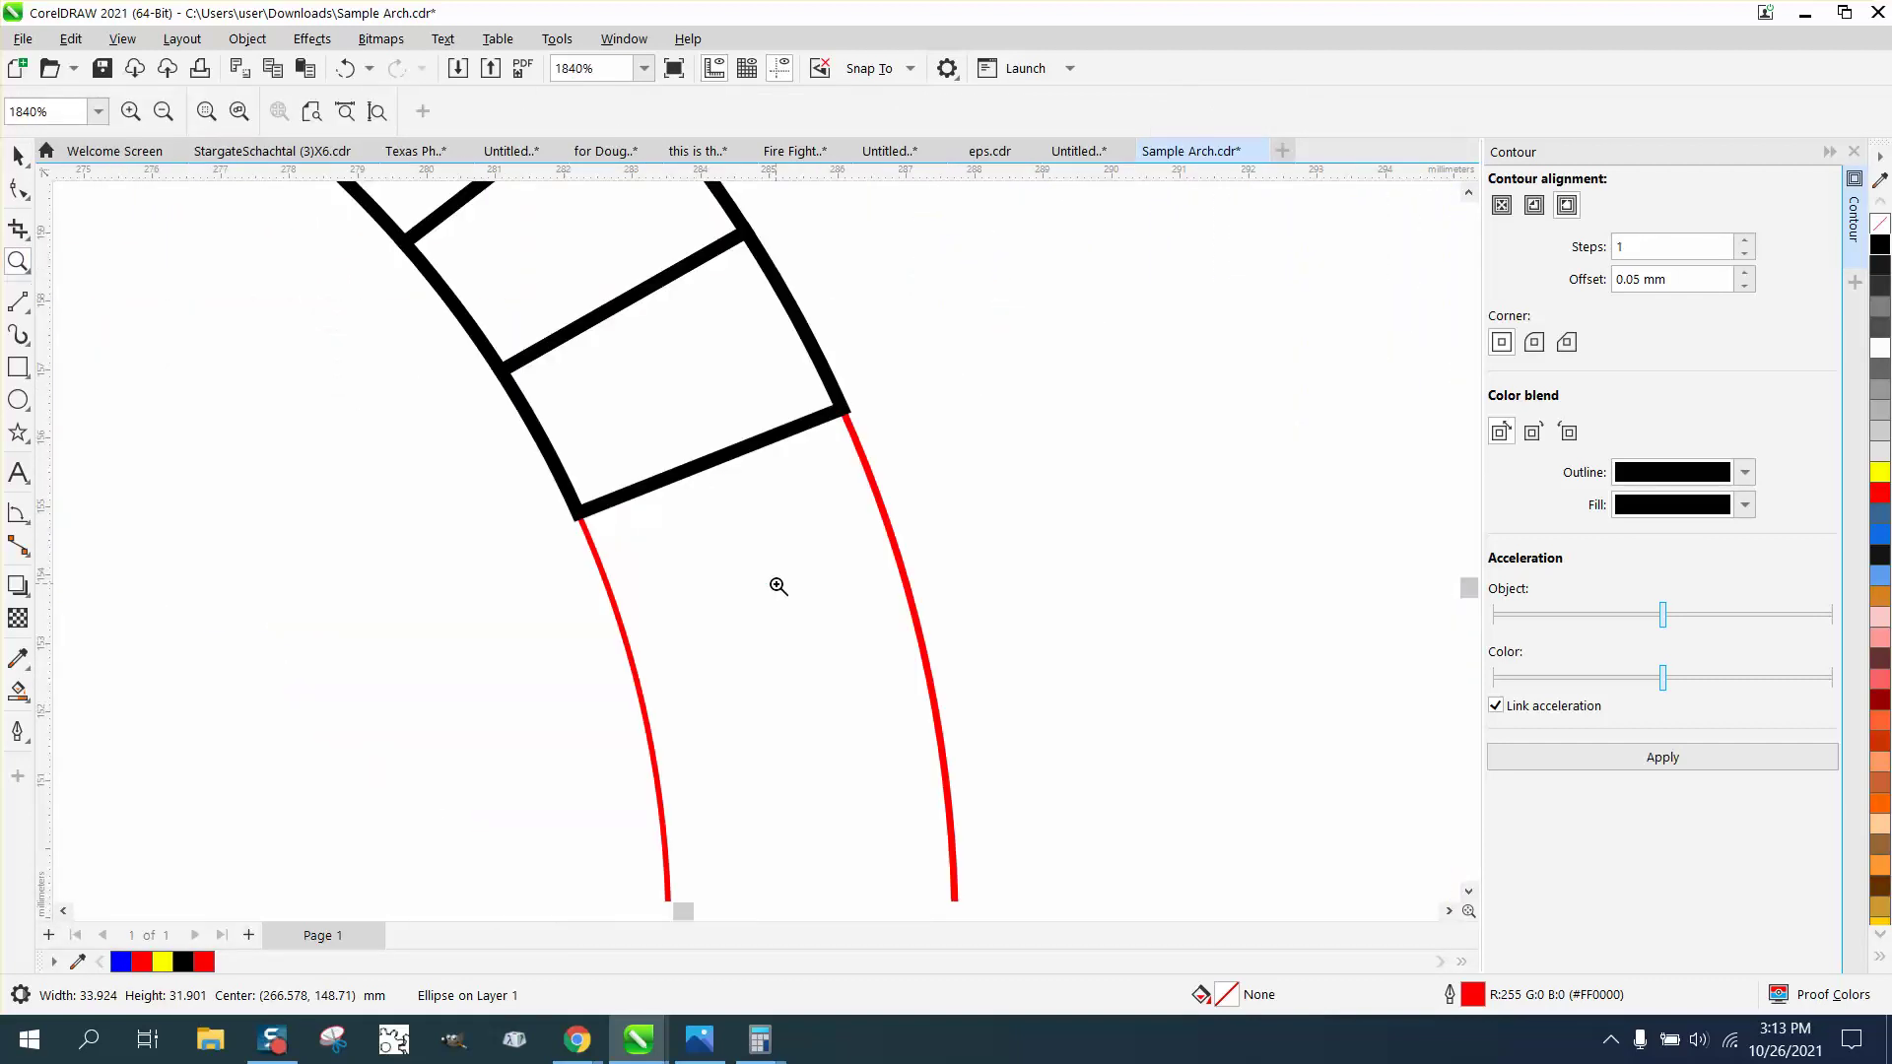
pyautogui.scroll(-10, 756, 536)
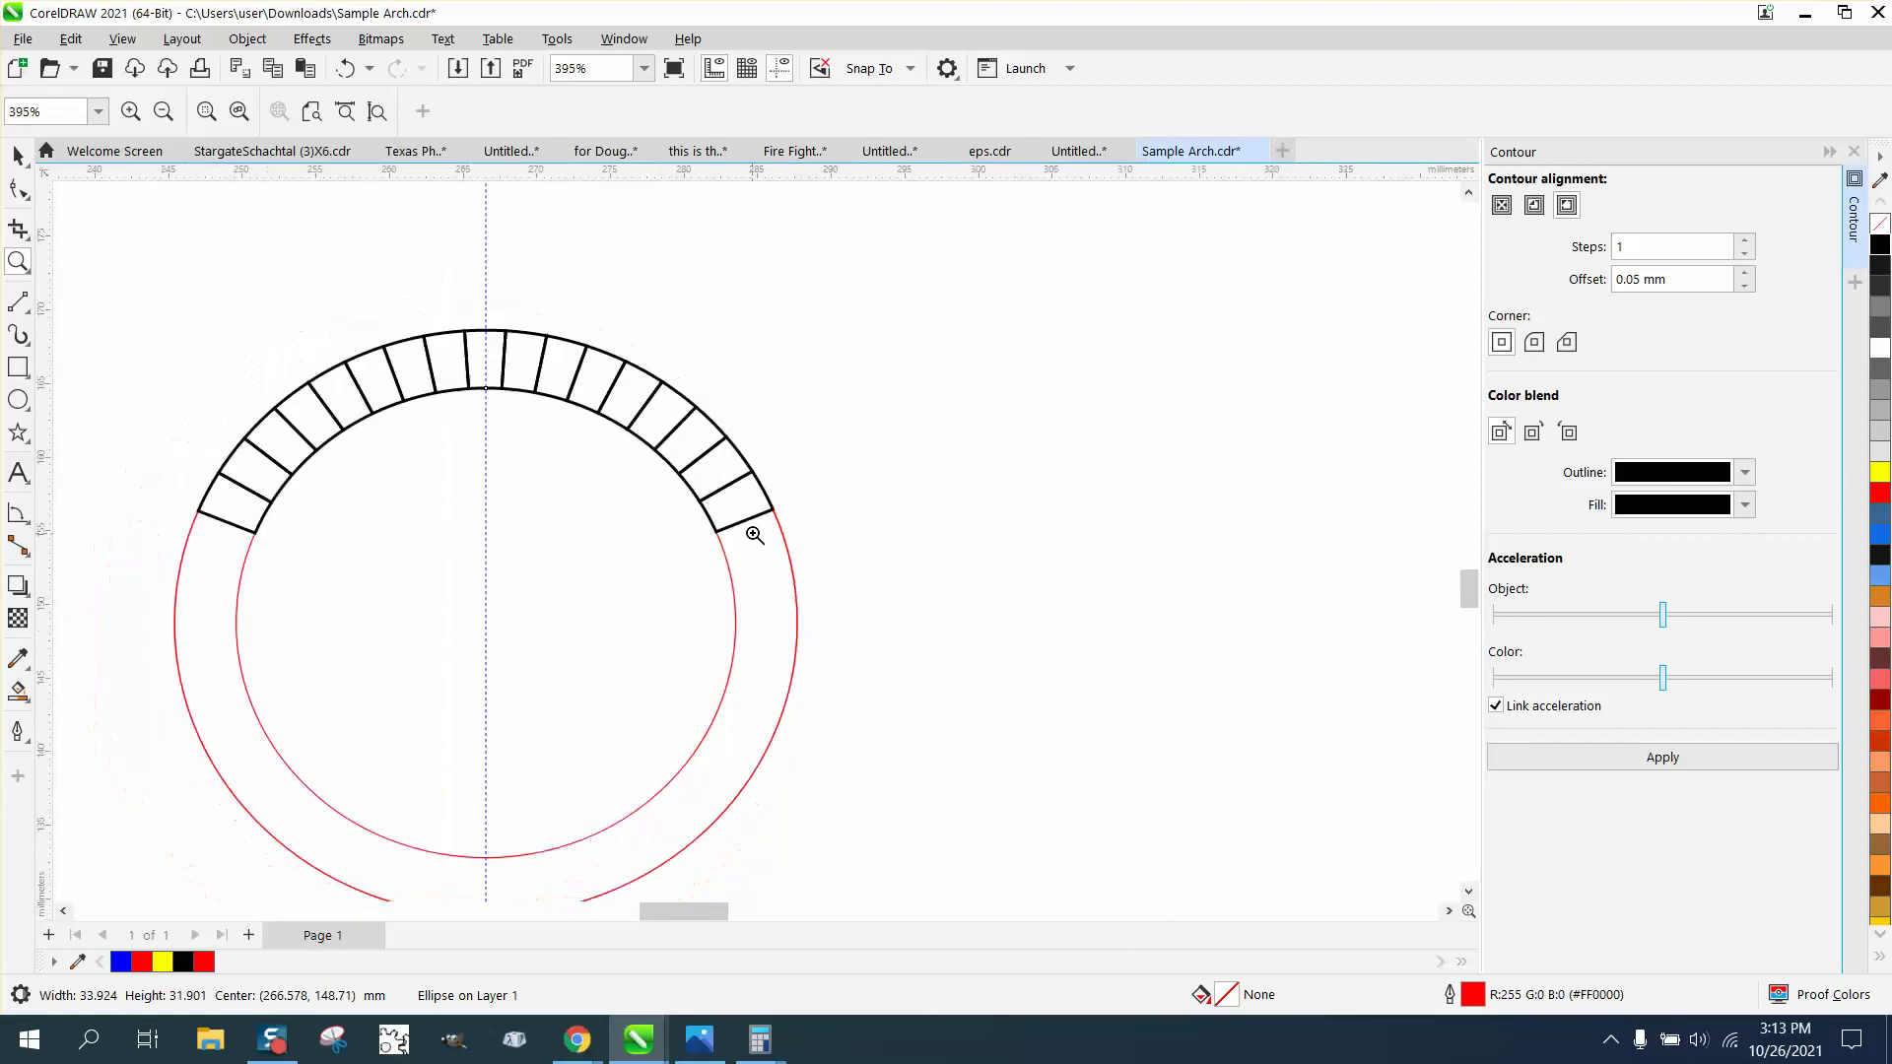
pyautogui.click(18, 155)
pyautogui.click(281, 412)
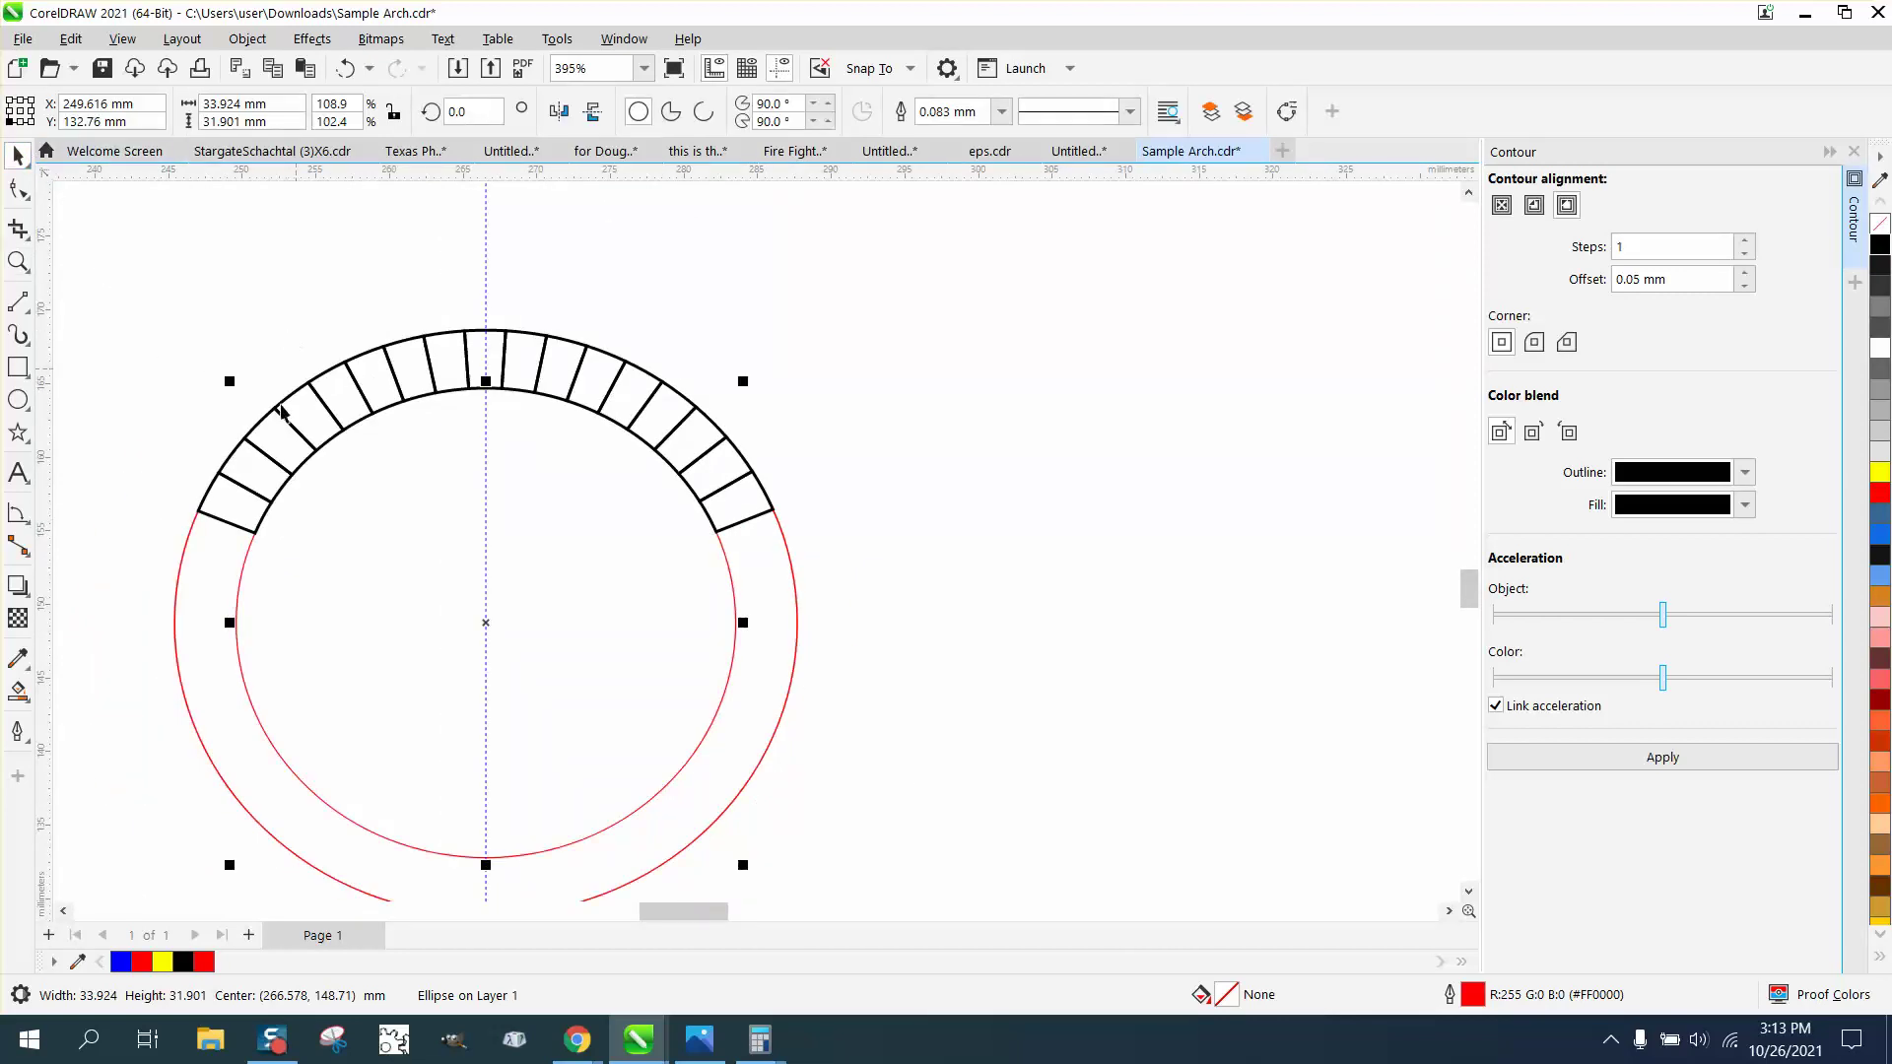
pyautogui.click(346, 67)
# - Try removing the fill from the 17 solid black brick frames and giving them a black hairline outline
pyautogui.moveTo(617, 546); pyautogui.dragTo(985, 549)
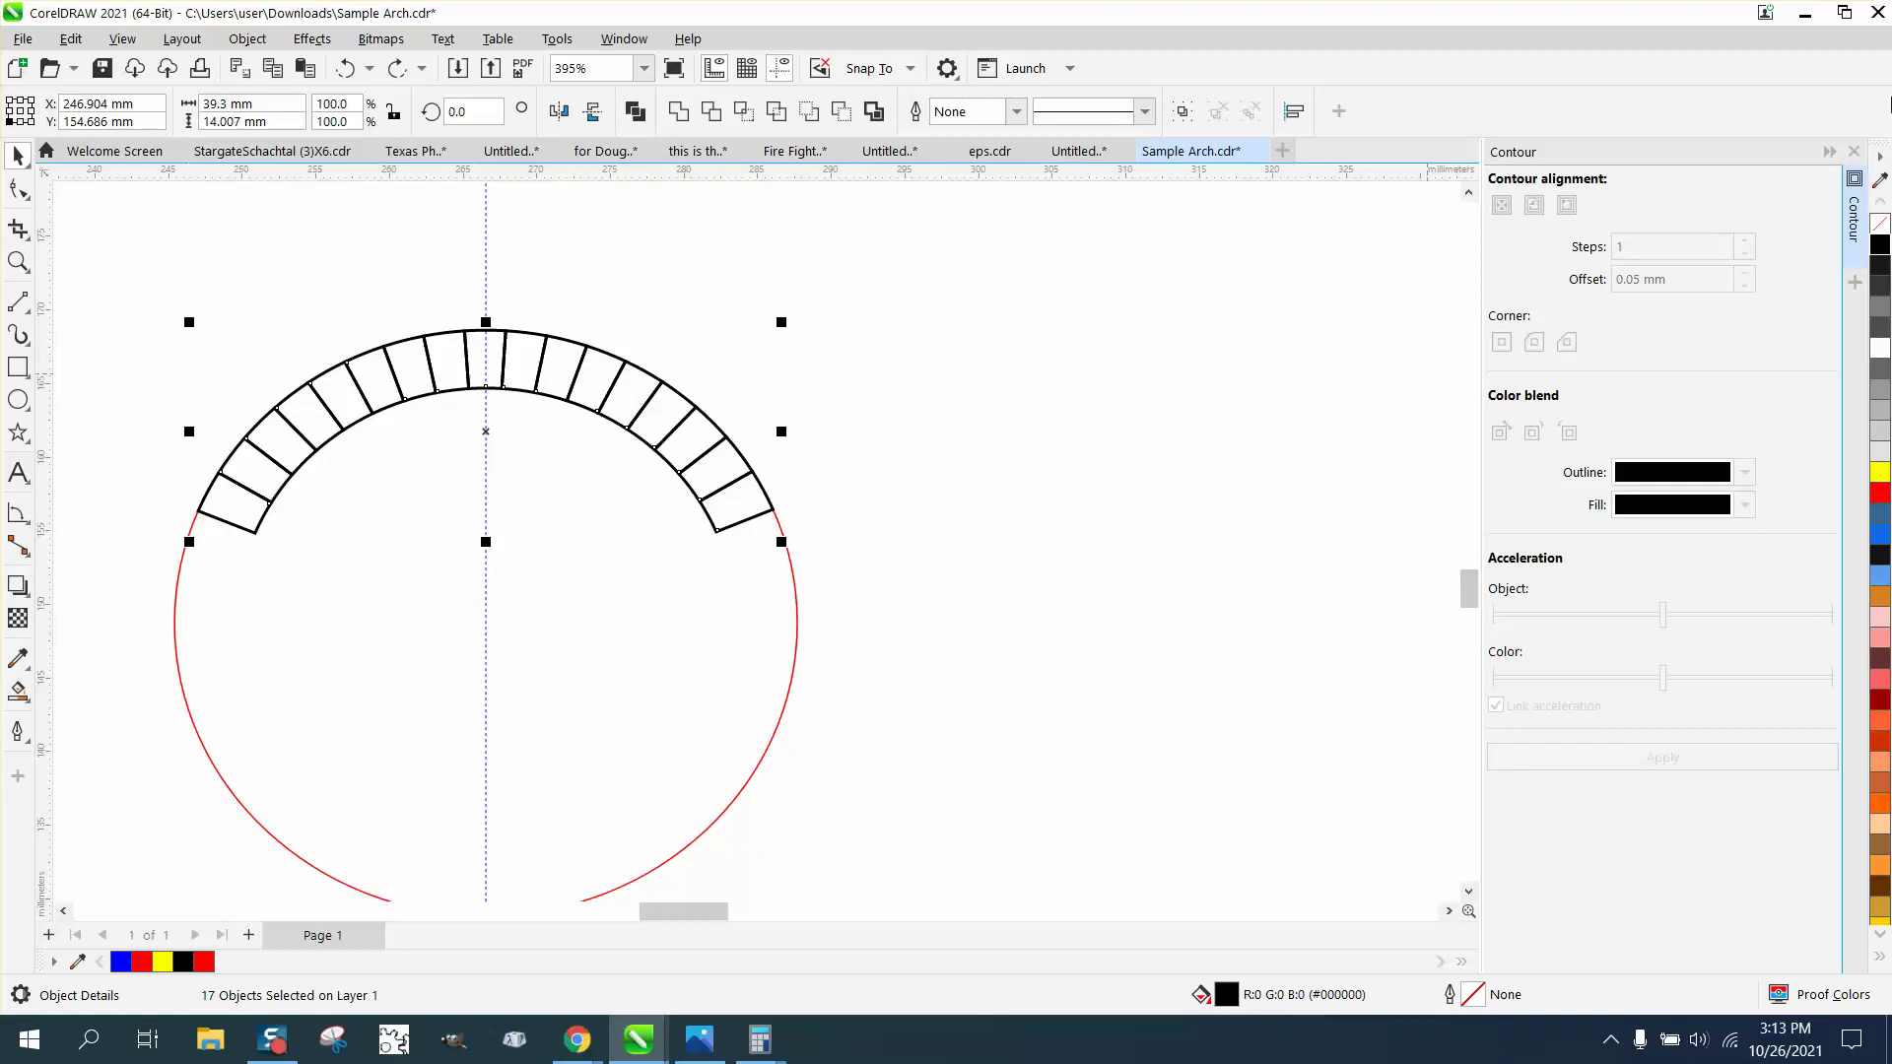
pyautogui.click(1881, 225)
pyautogui.rightClick(1880, 245)
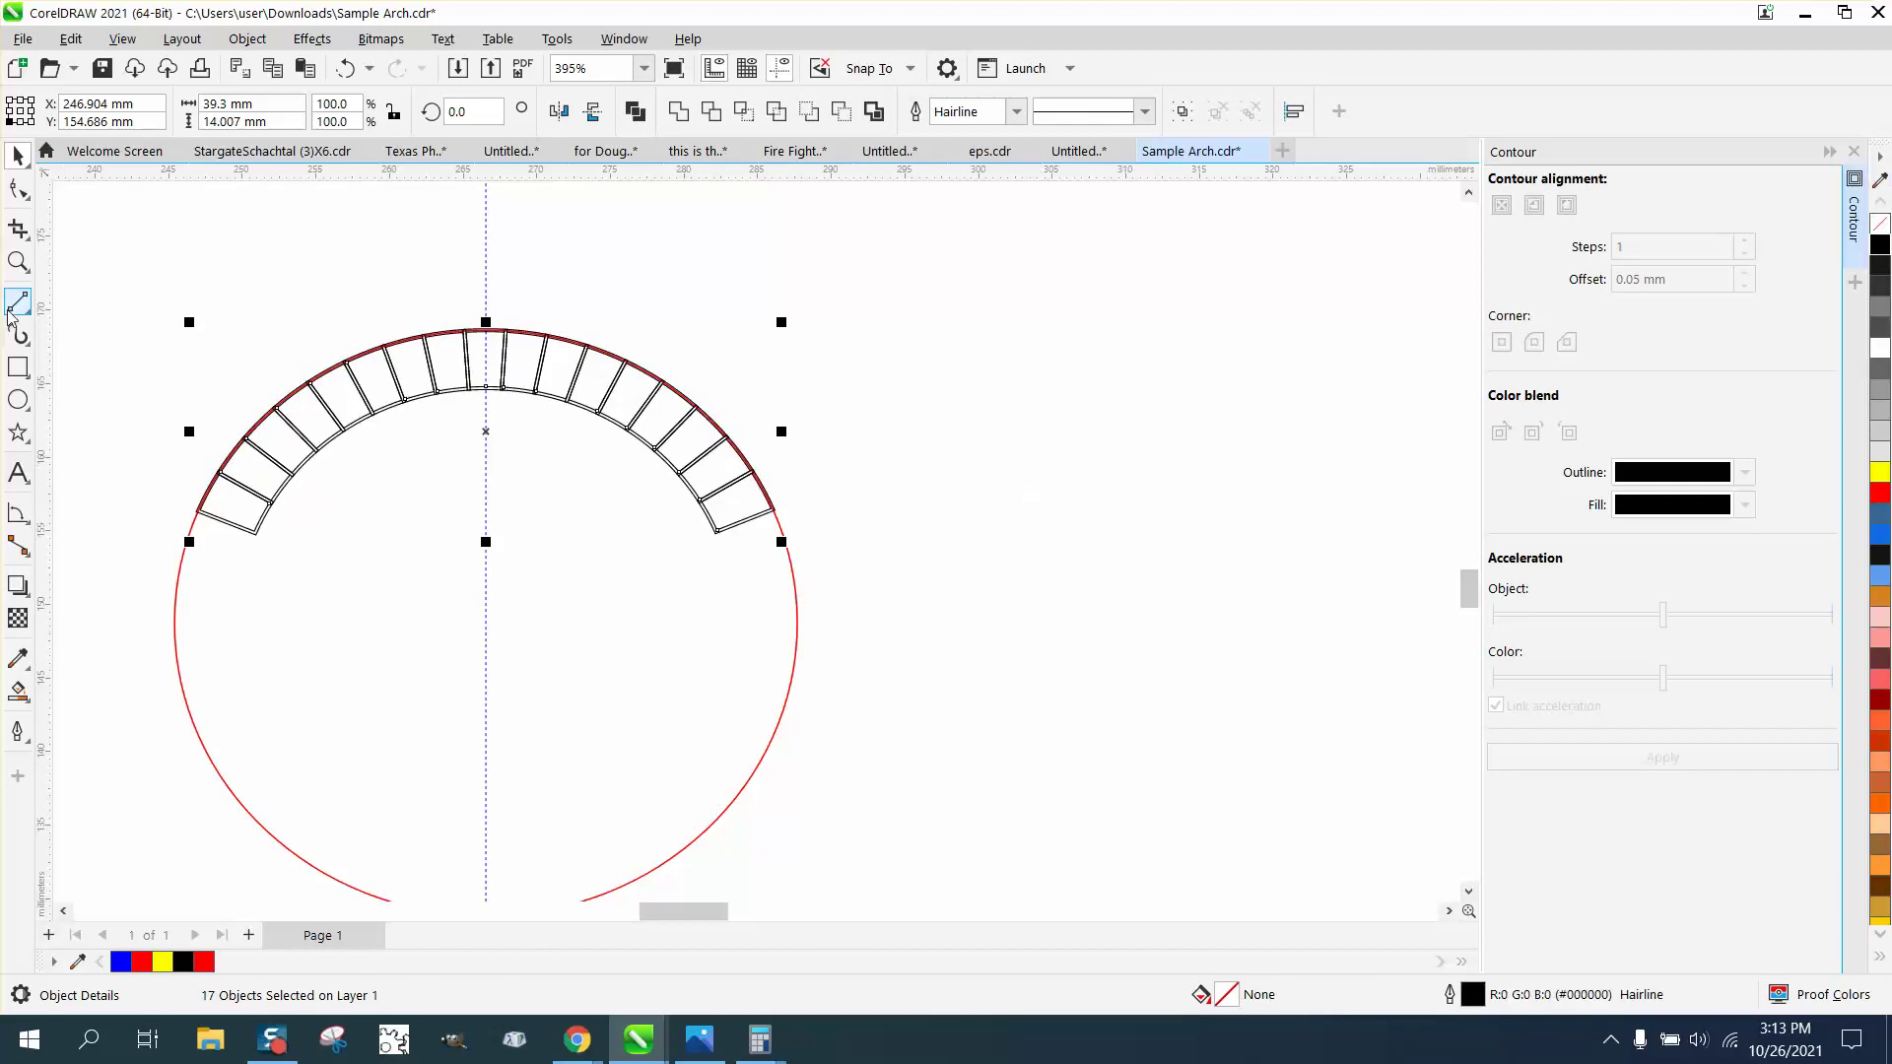
pyautogui.click(17, 261)
pyautogui.moveTo(207, 325); pyautogui.dragTo(978, 614)
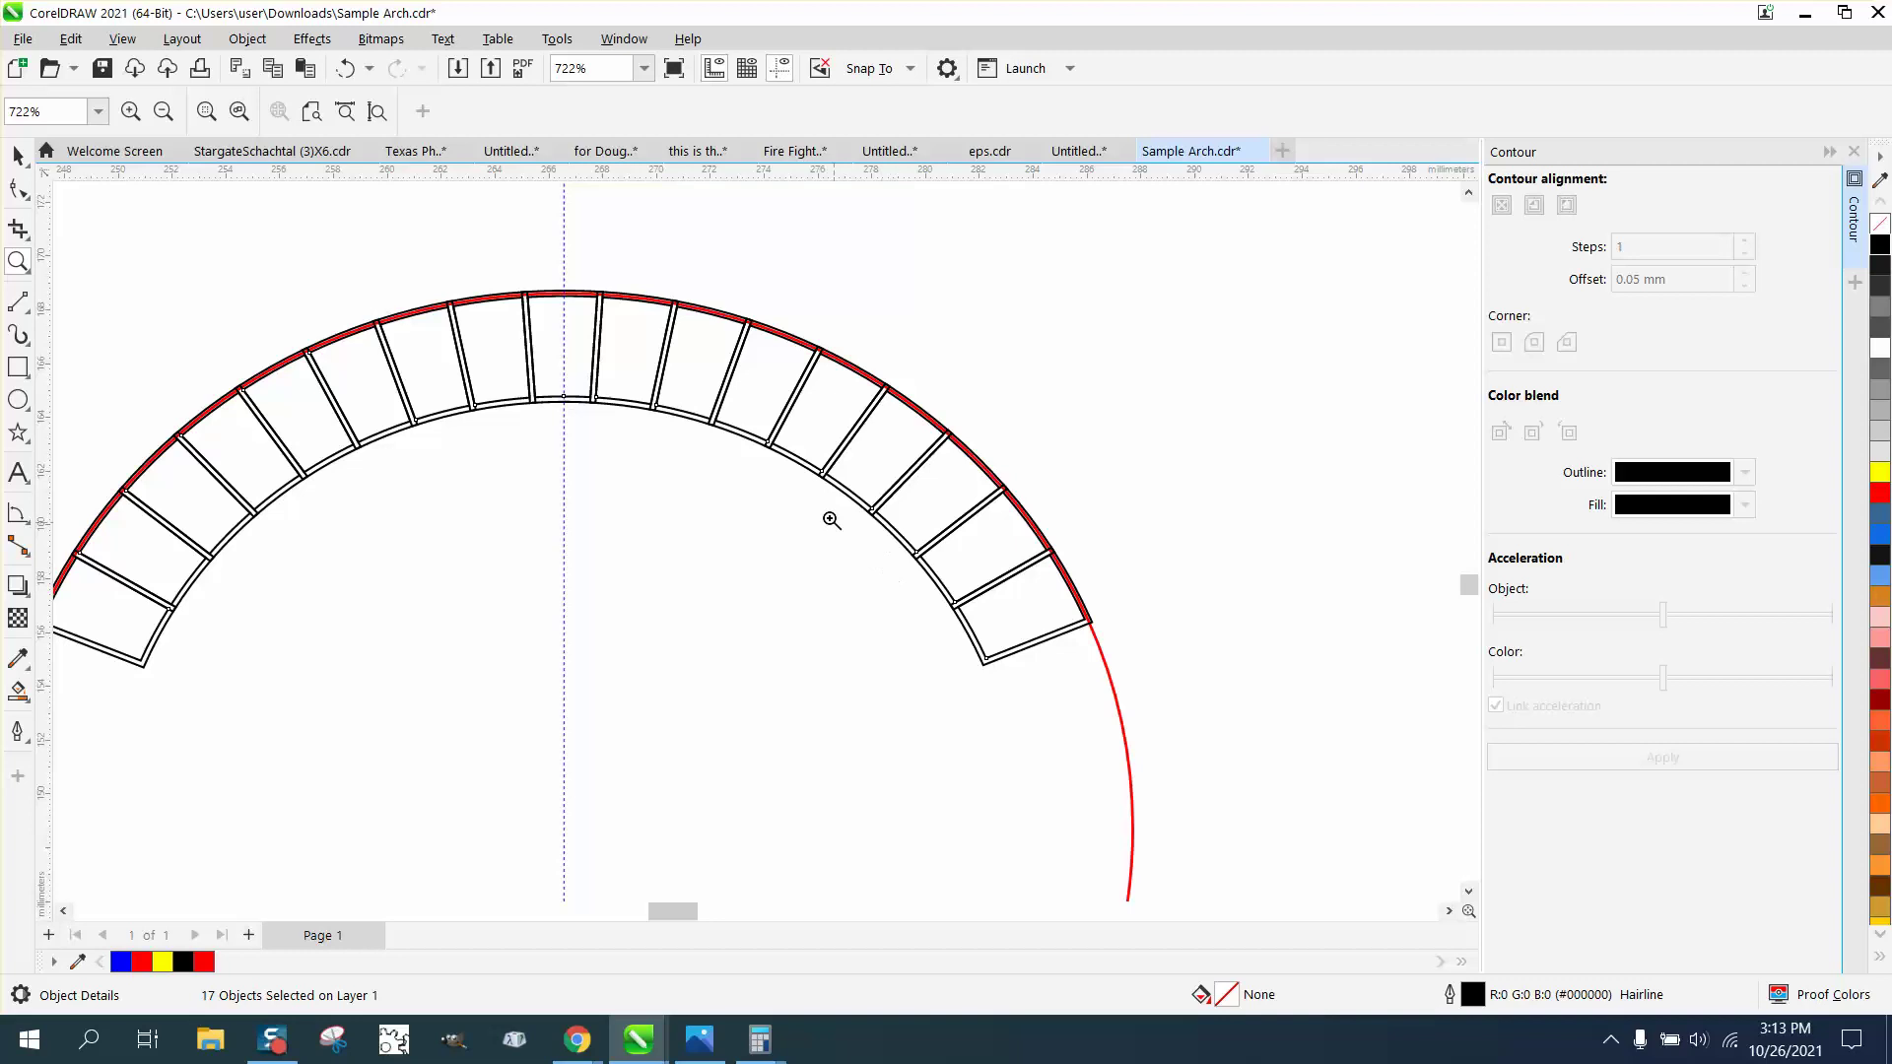
pyautogui.scroll(-1, 862, 465)
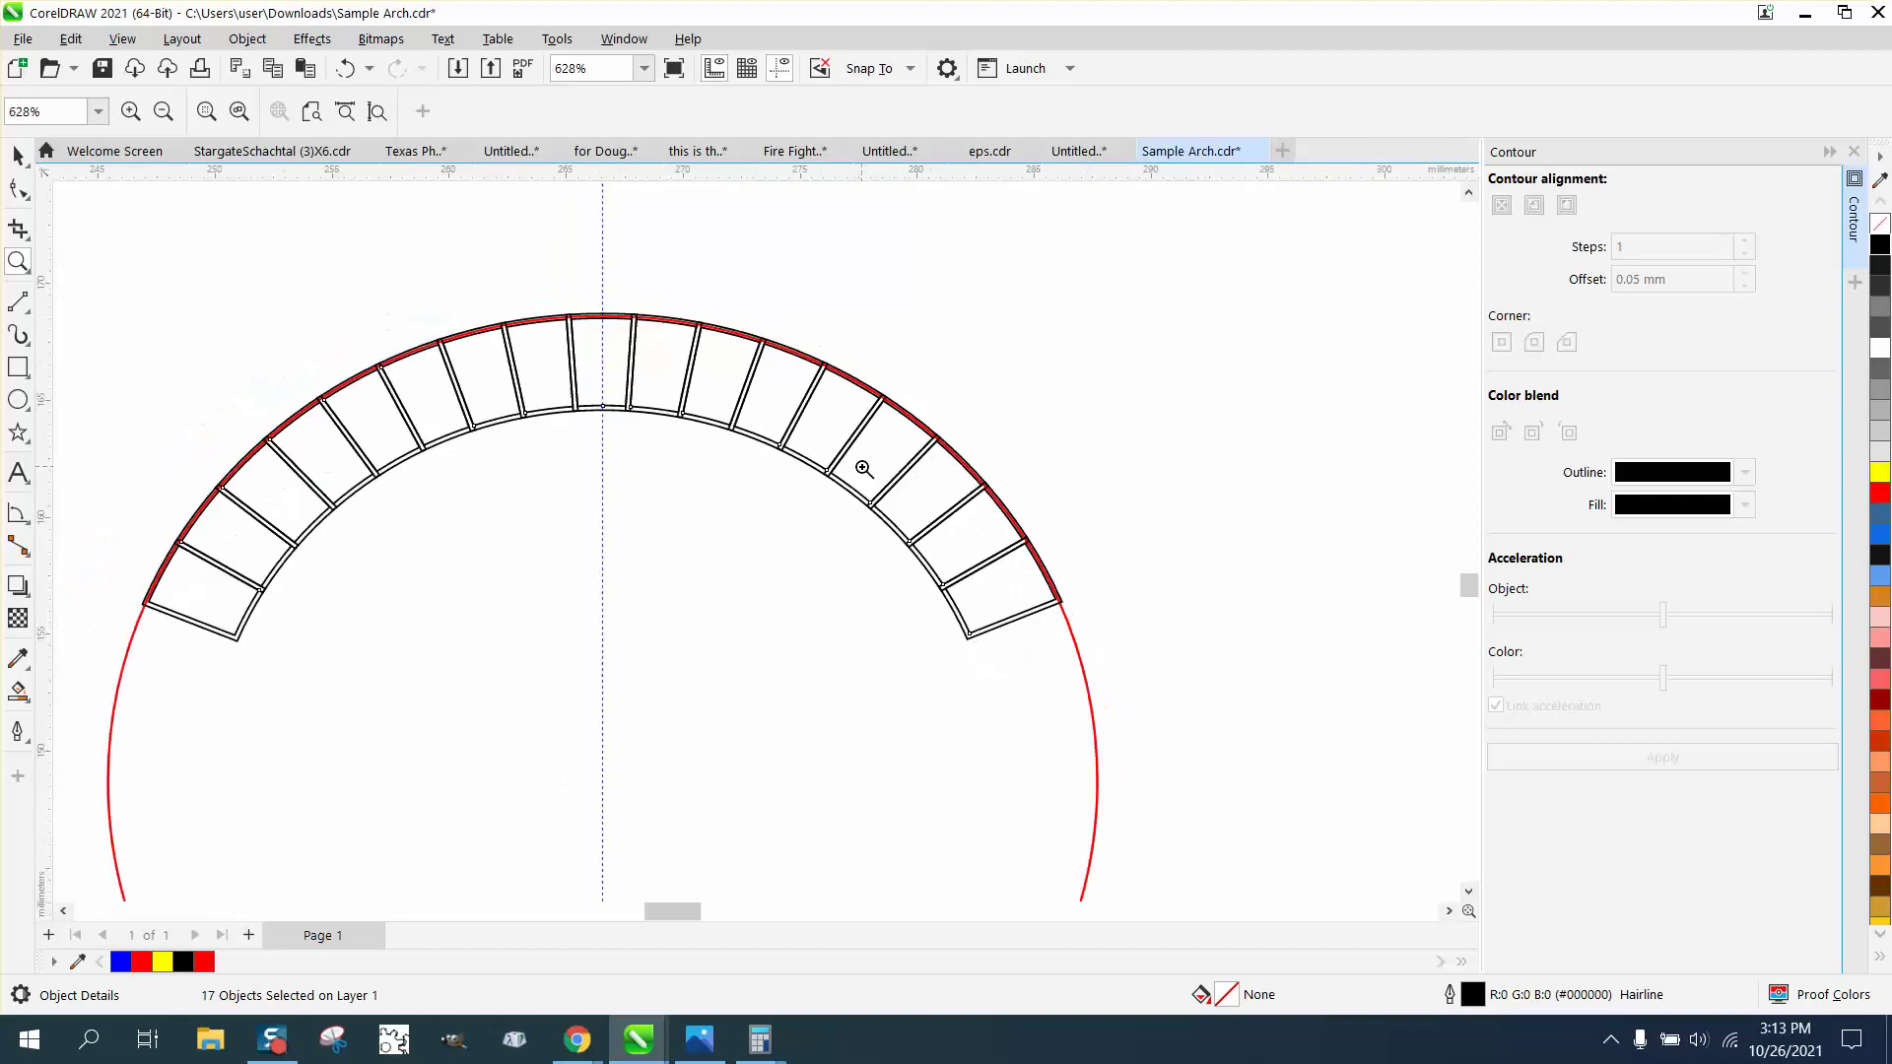
# - Undo the outline and fill changes on the 17 brick frames
pyautogui.click(18, 155)
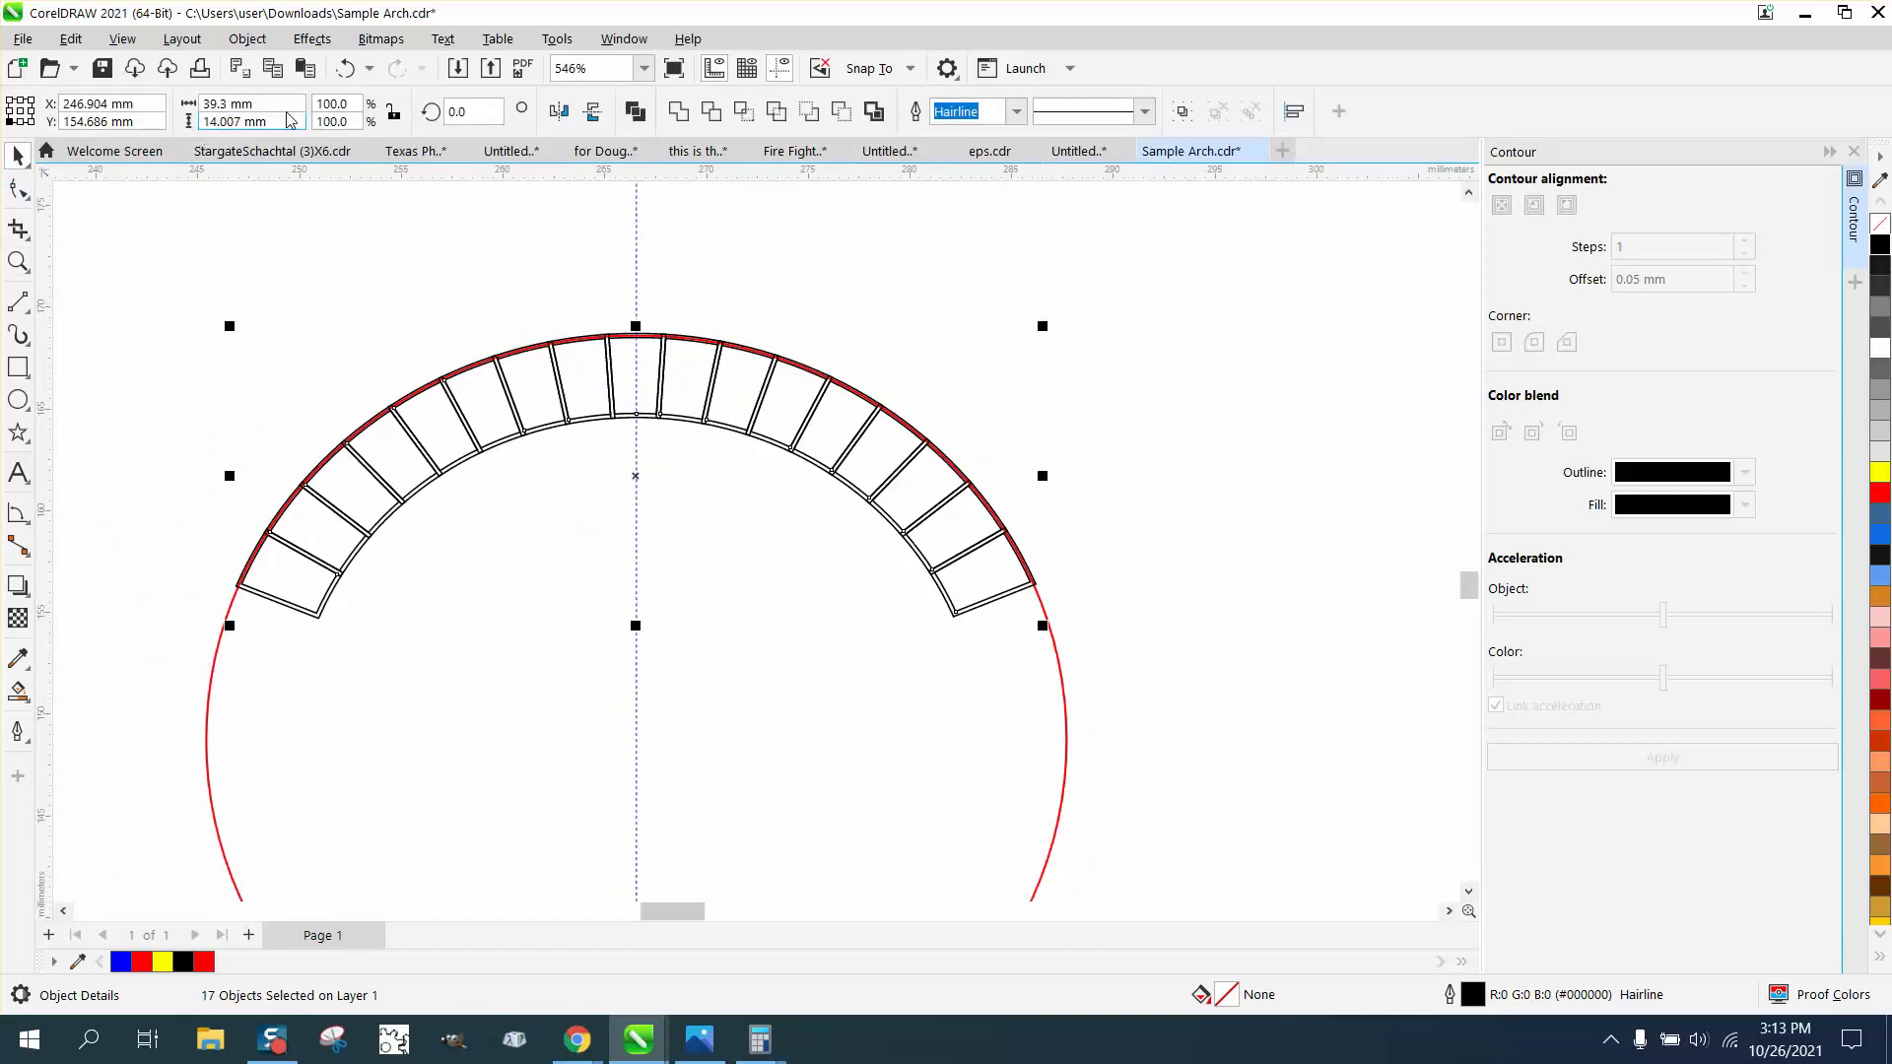
pyautogui.click(345, 68)
pyautogui.click(345, 68)
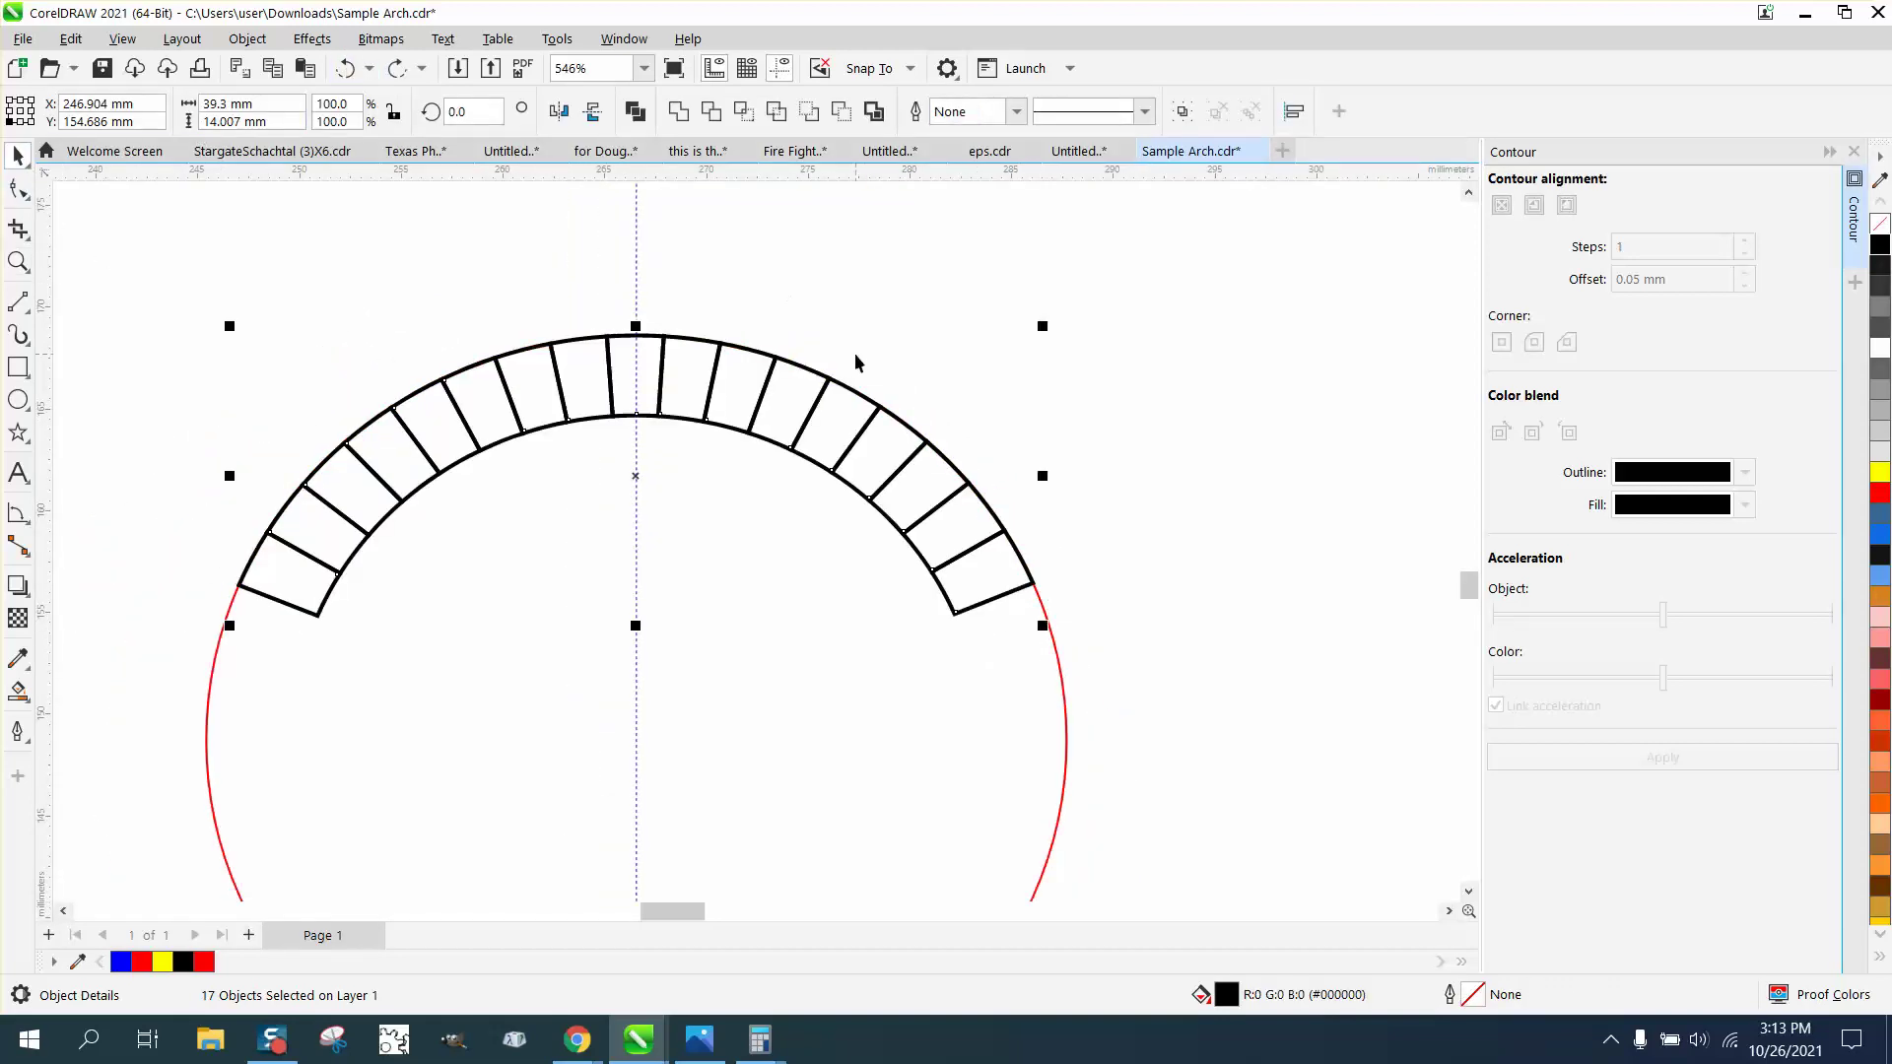
# - Examine the traced arch bricks and the gaps between them on the faded photo
pyautogui.scroll(-1, 838, 473)
pyautogui.scroll(-5, 832, 579)
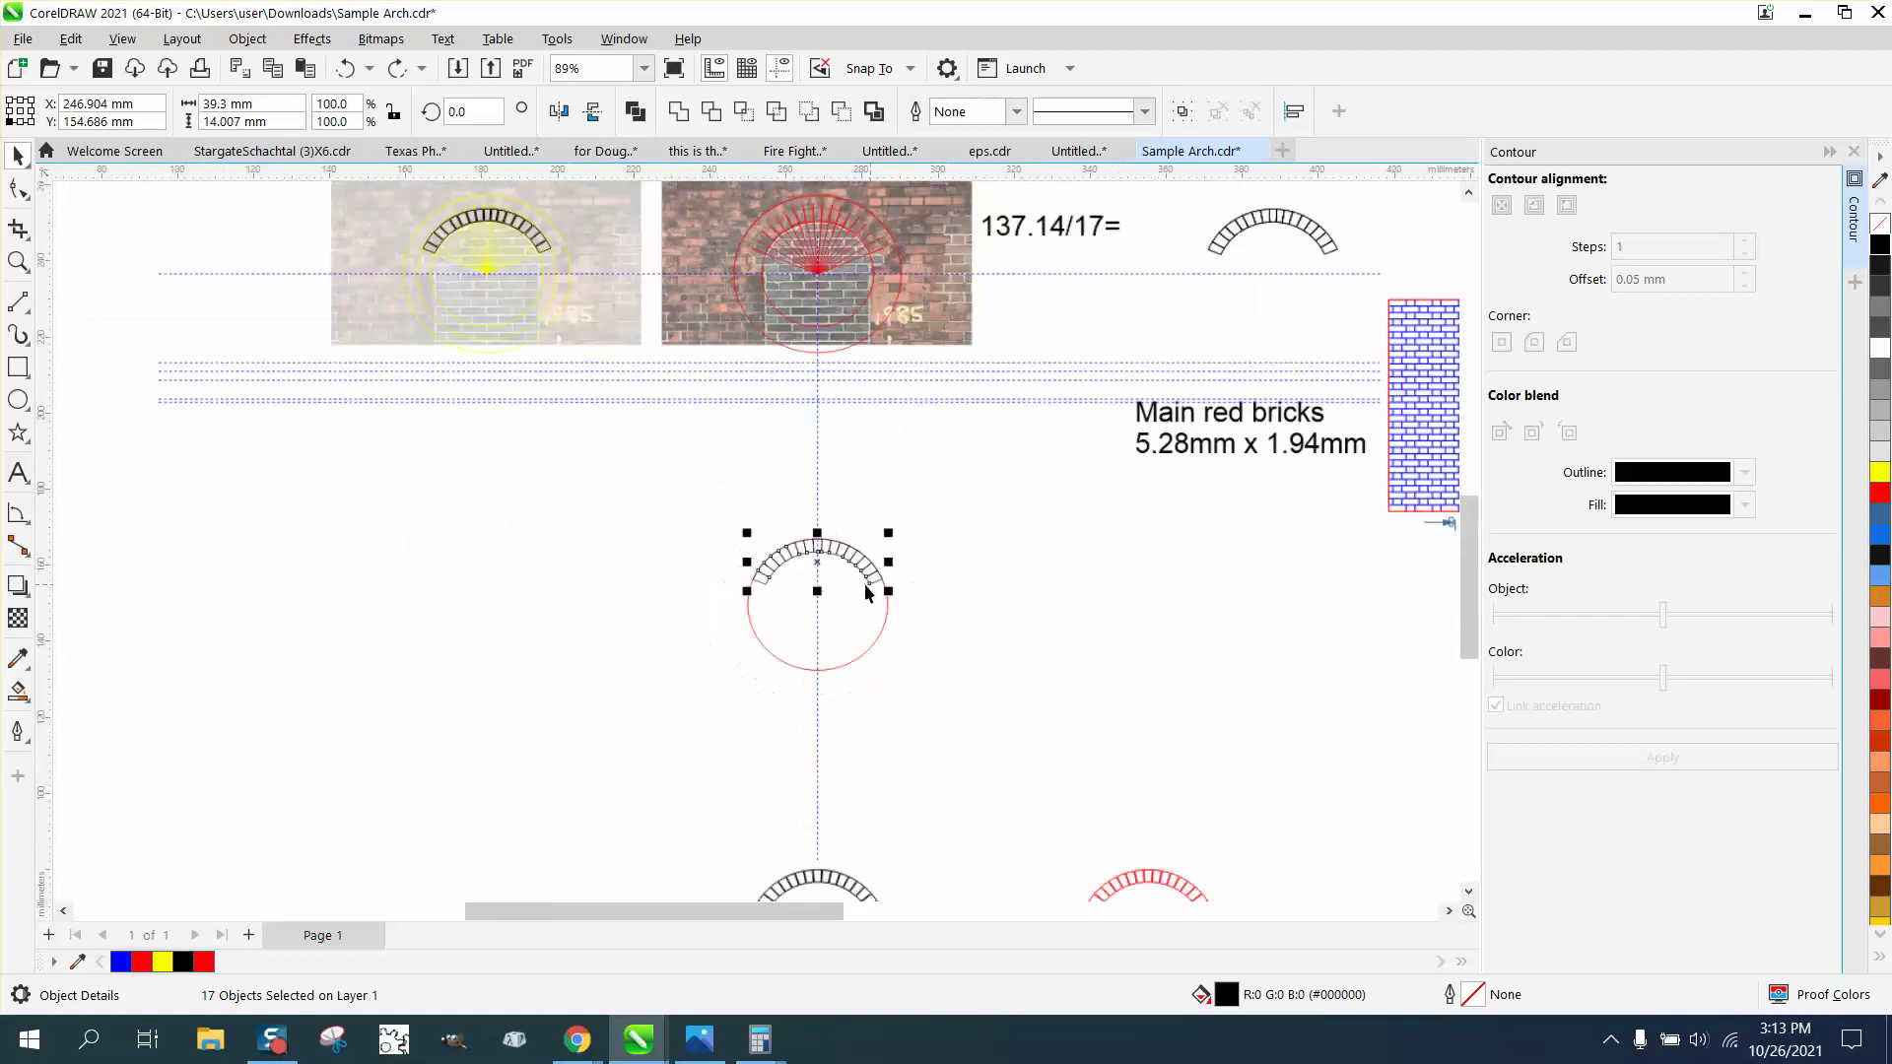
pyautogui.click(17, 261)
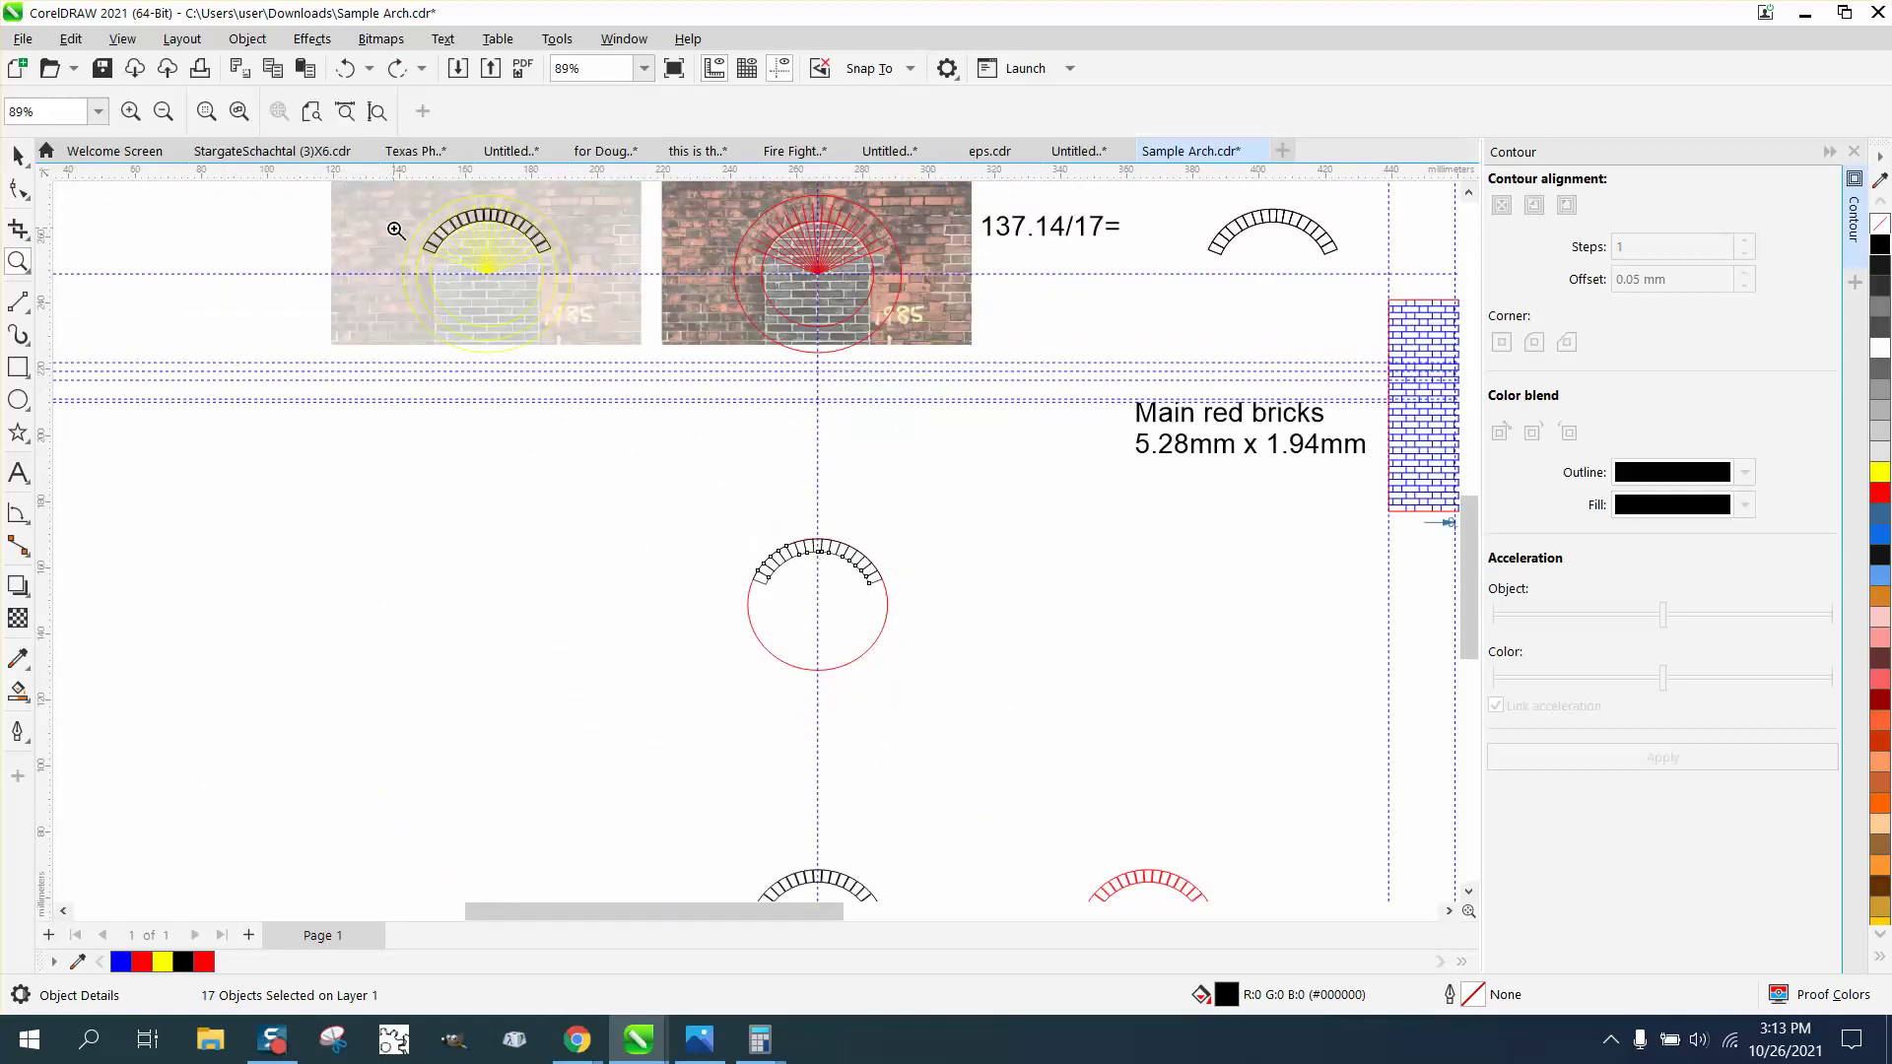
pyautogui.moveTo(399, 202); pyautogui.dragTo(634, 271)
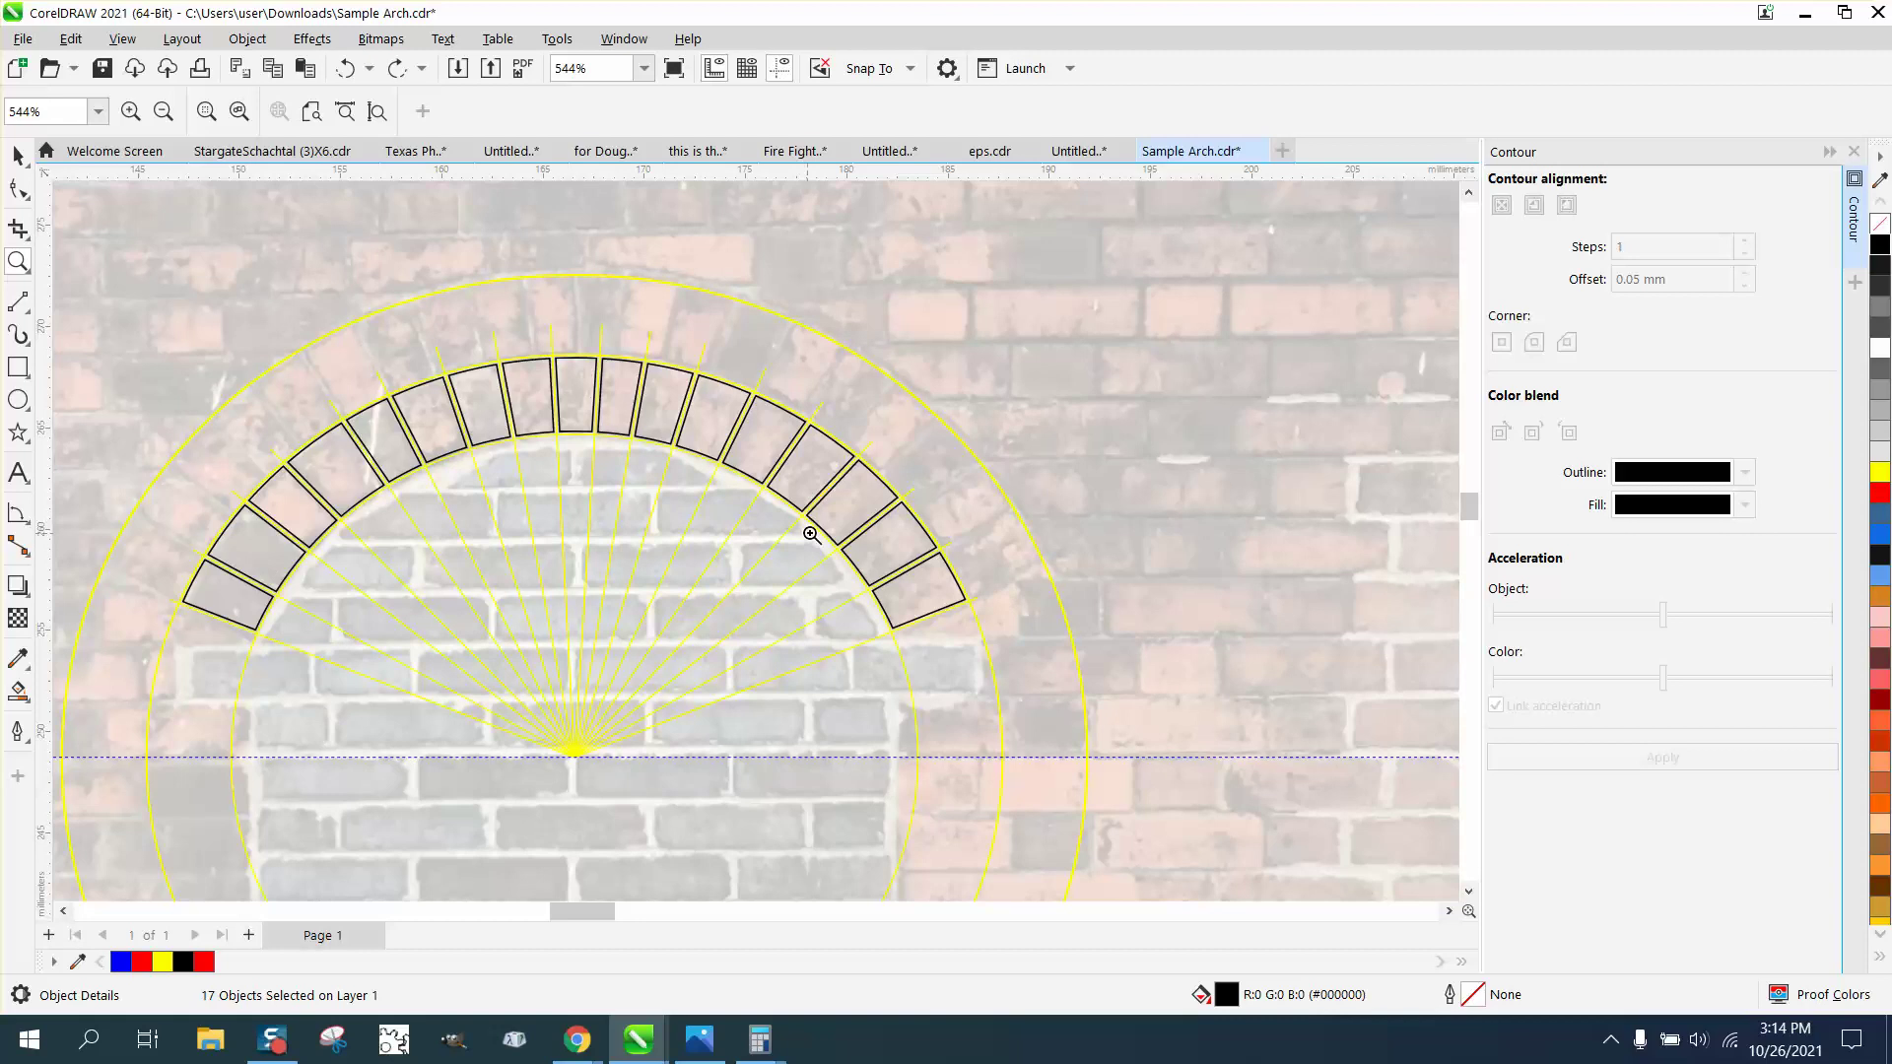
pyautogui.scroll(-5, 811, 535)
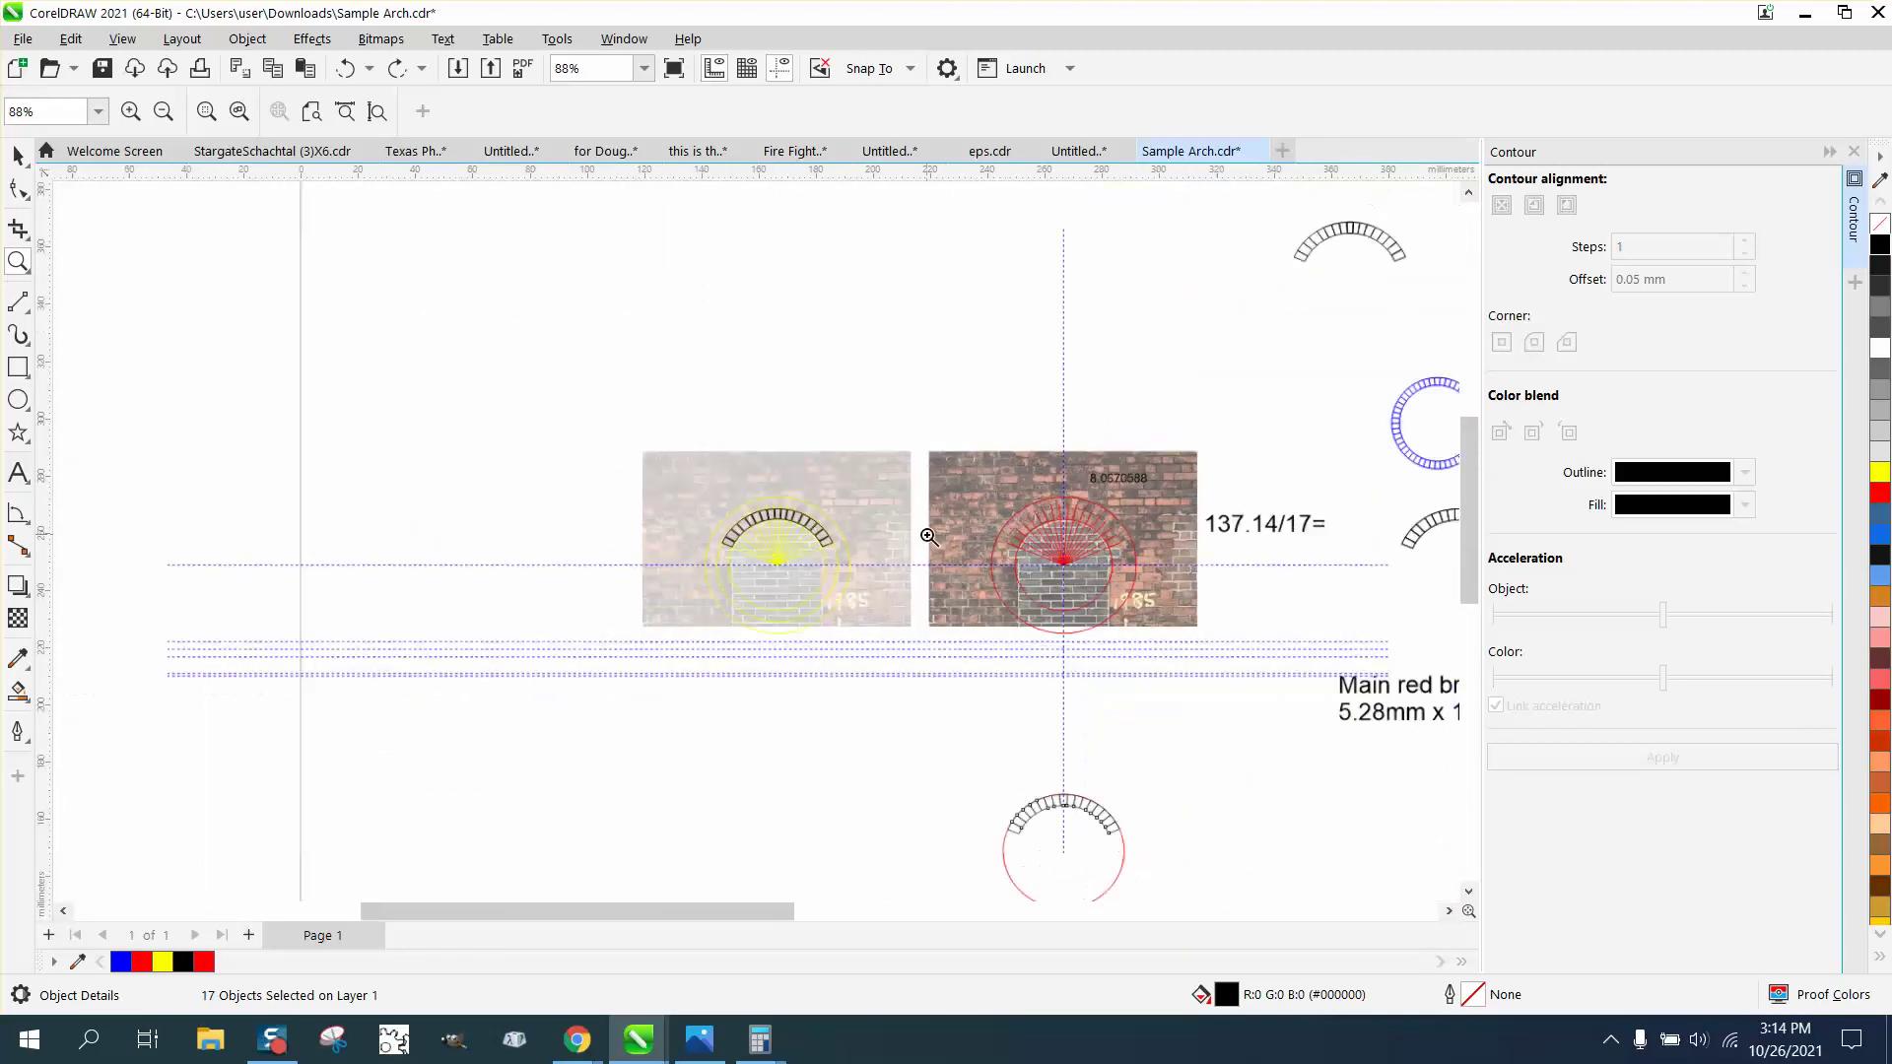
pyautogui.scroll(-2, 929, 536)
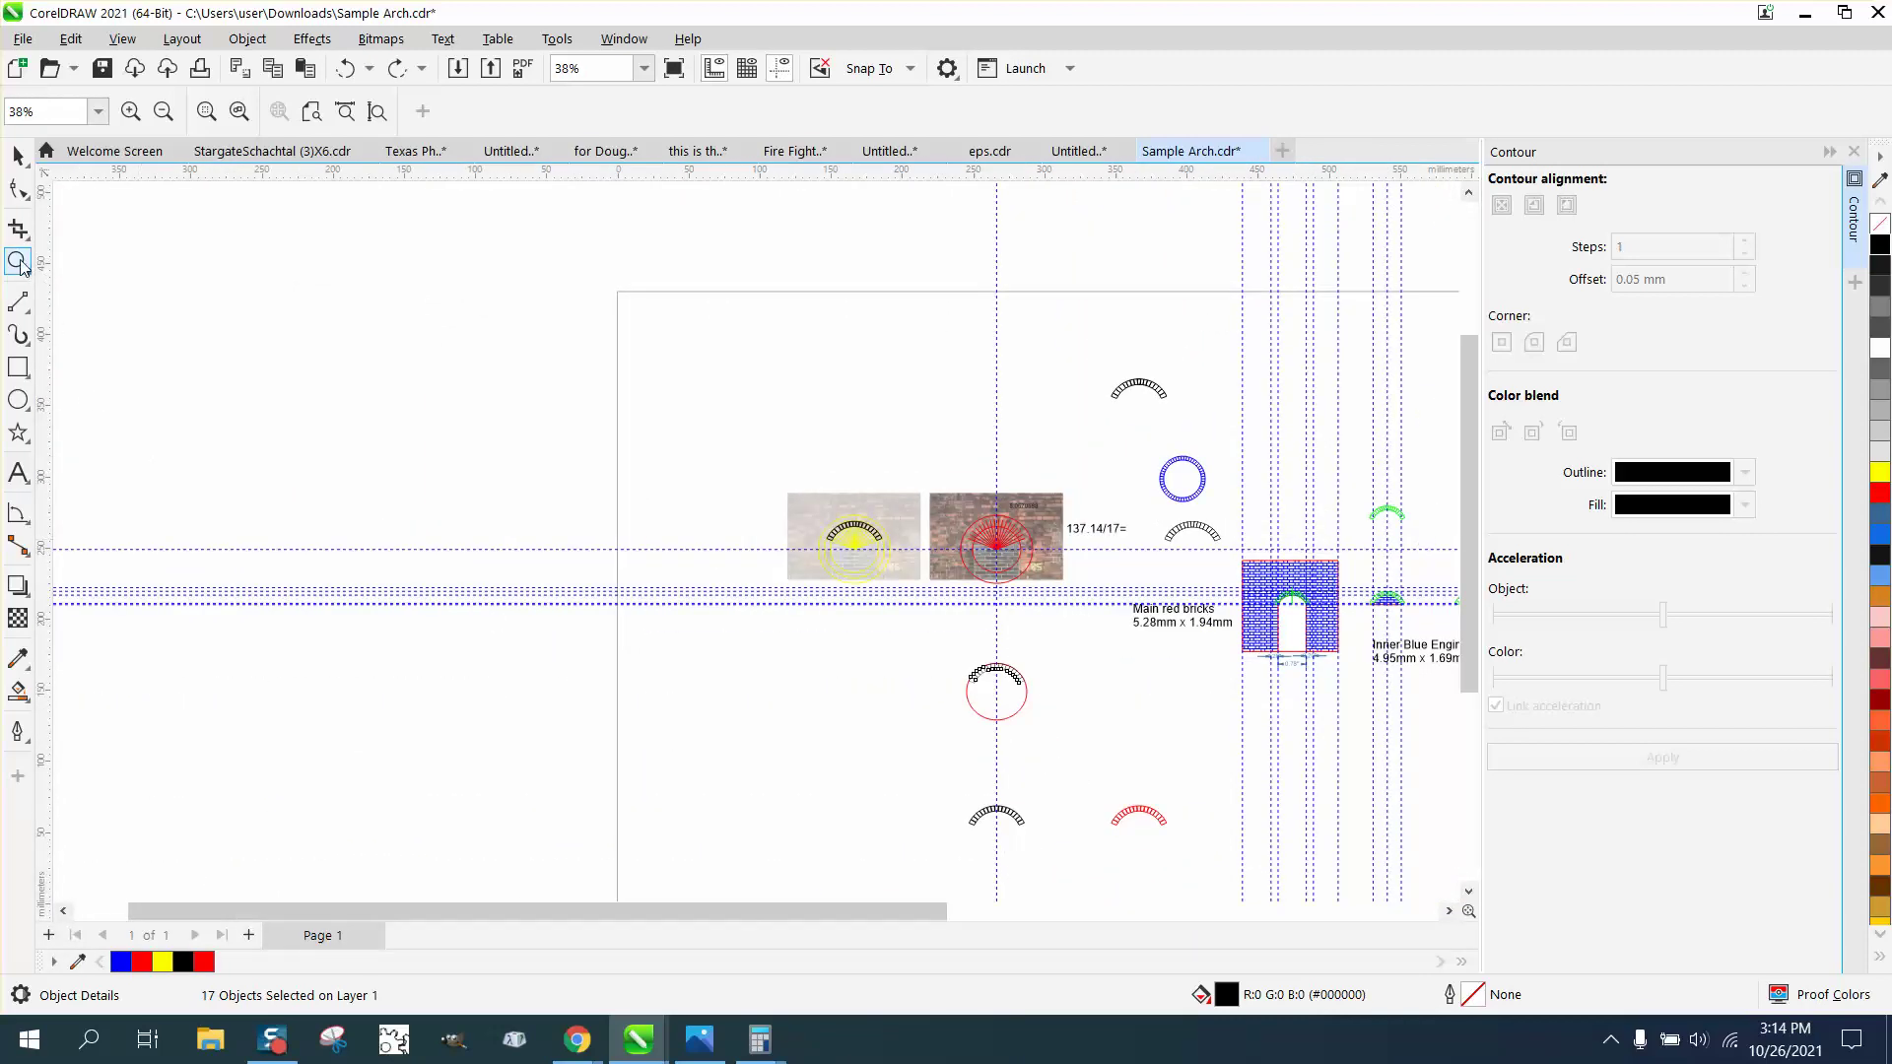
# - Examine the green arch in the blue brick wall and check one of the wall's horizontal mortar lines
pyautogui.scroll(5, 1350, 651)
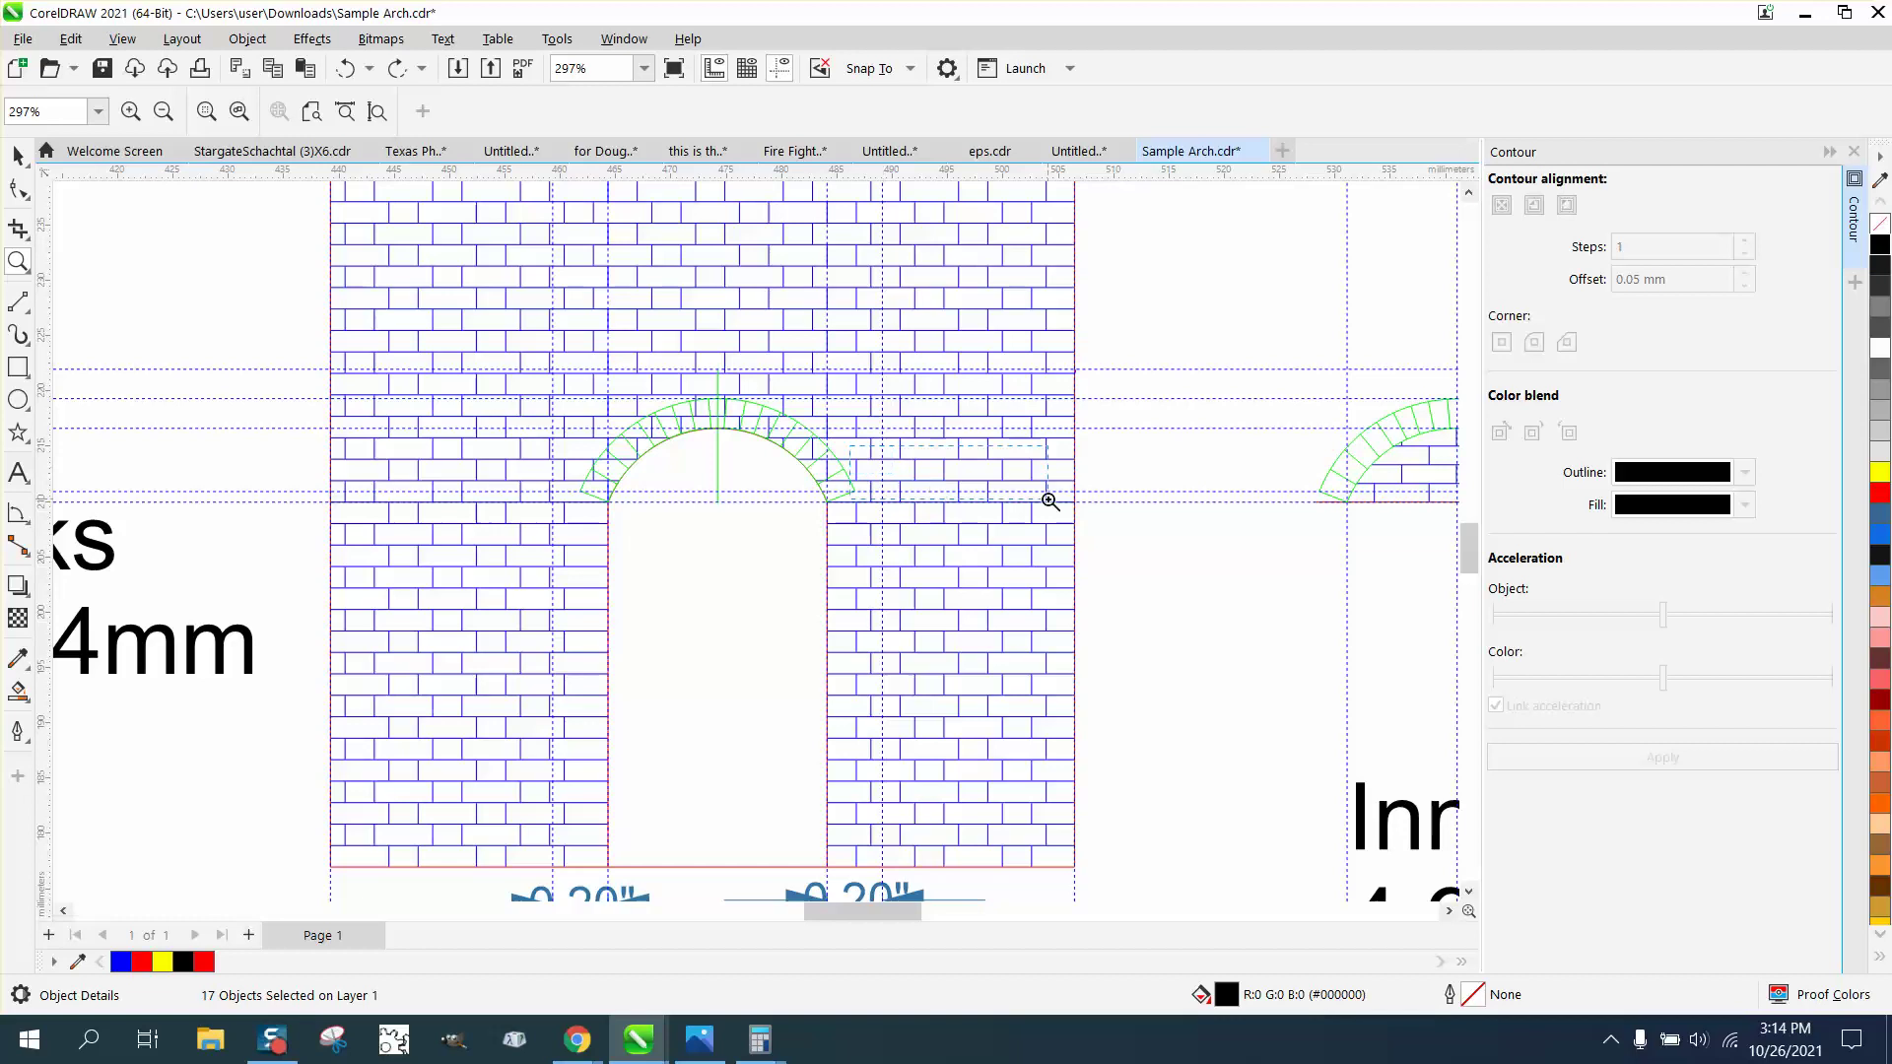
pyautogui.scroll(4, 1051, 502)
pyautogui.scroll(-4, 781, 519)
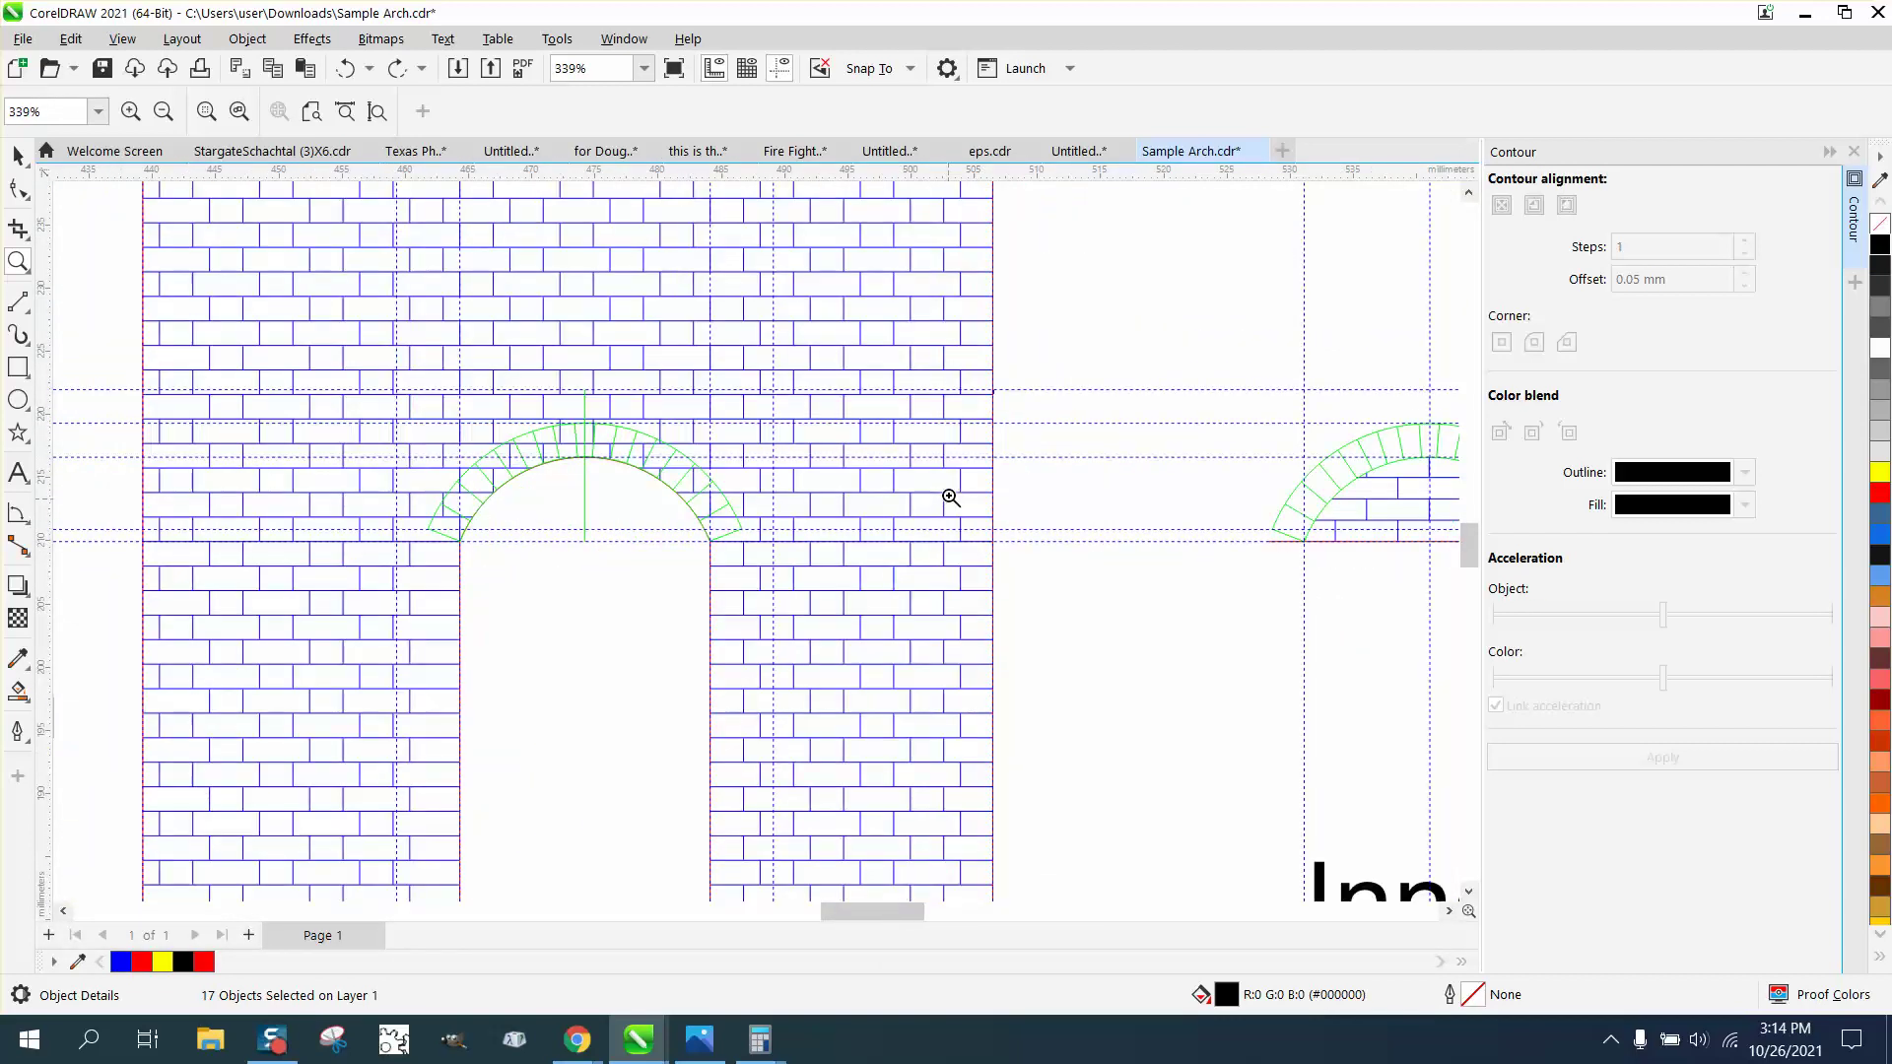
pyautogui.click(18, 156)
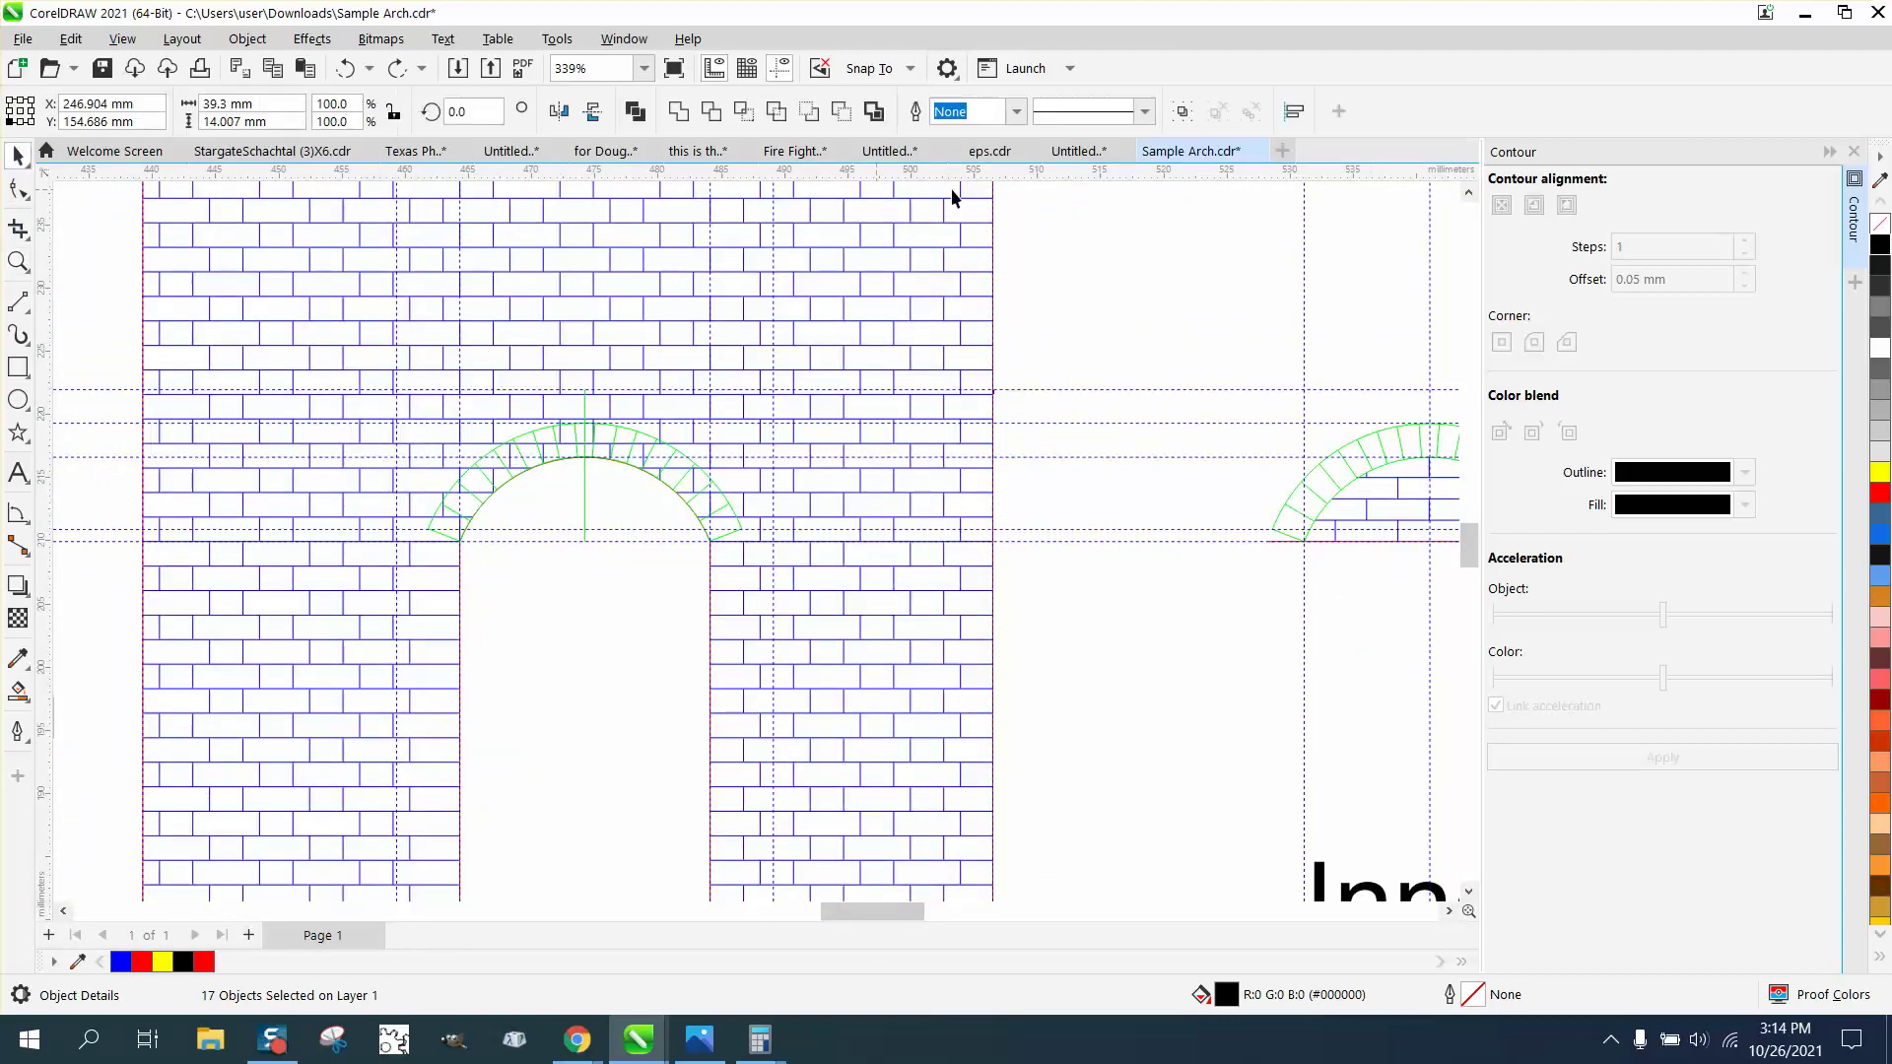
pyautogui.click(1062, 237)
pyautogui.click(976, 296)
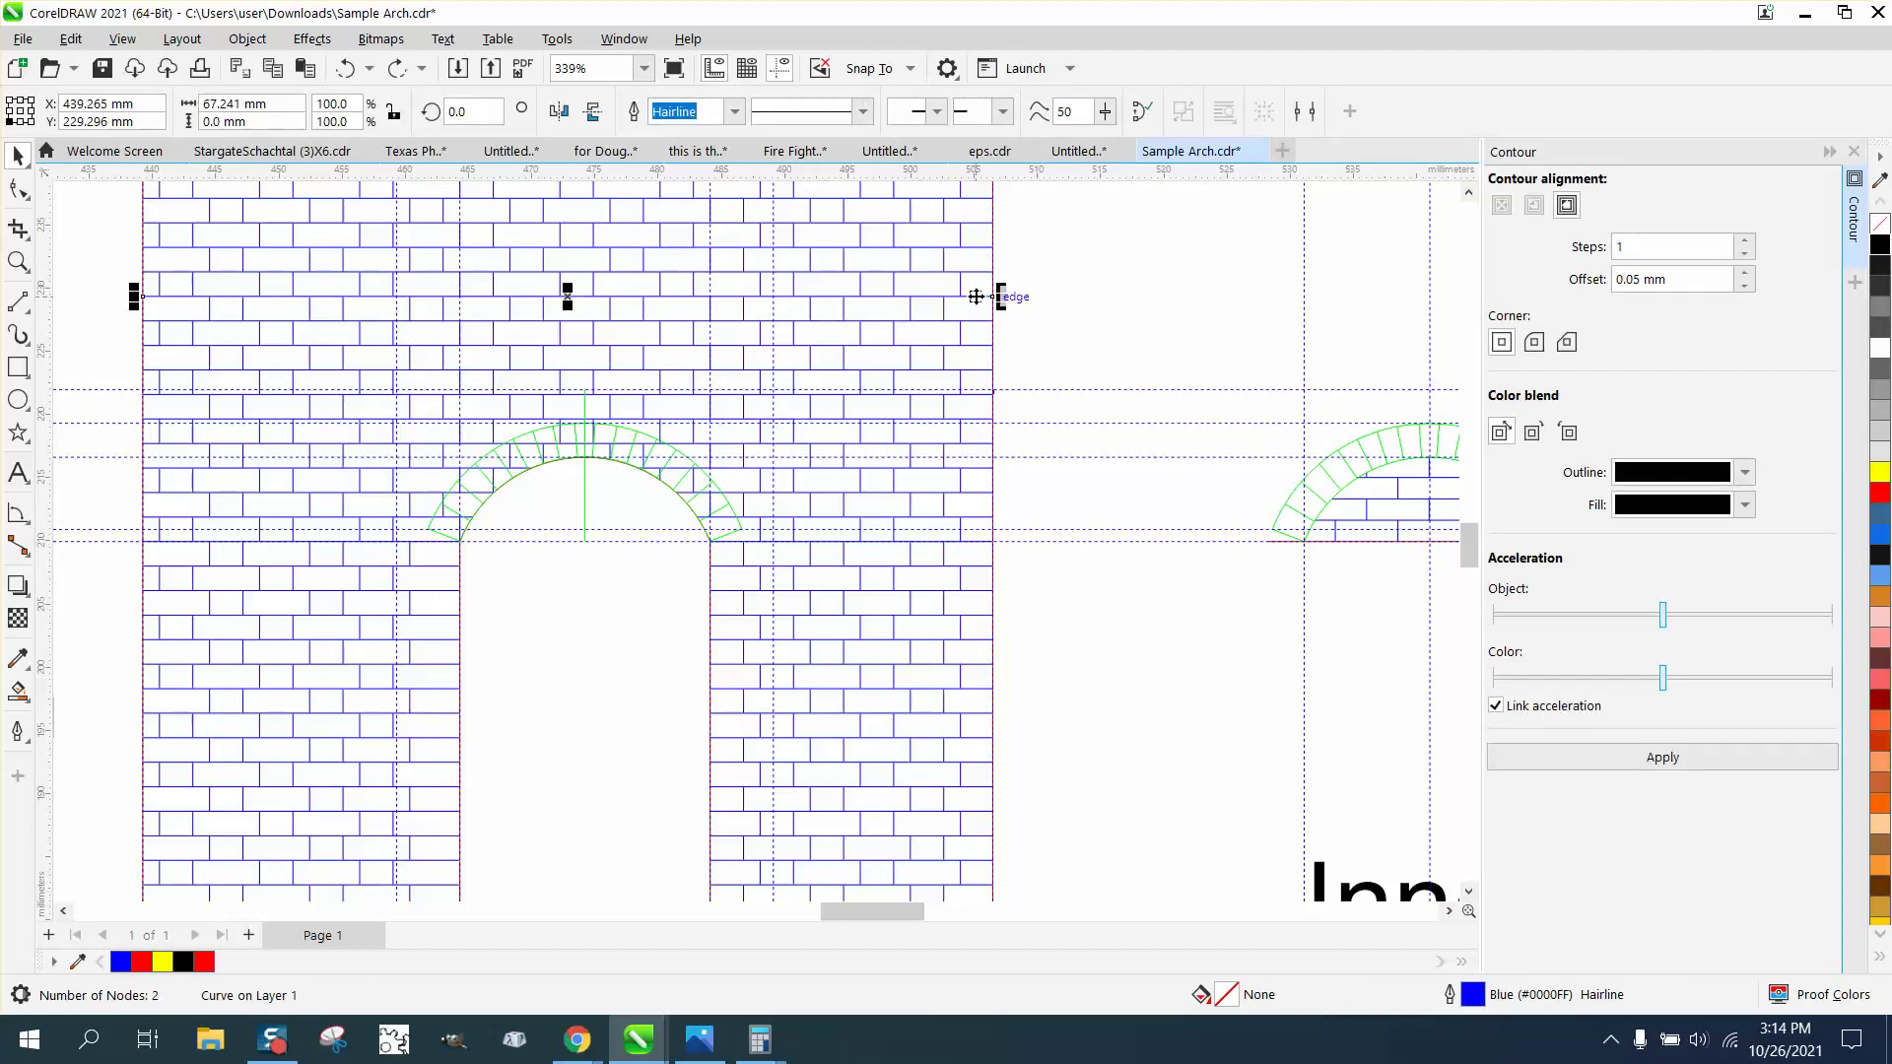
pyautogui.scroll(-4, 1027, 320)
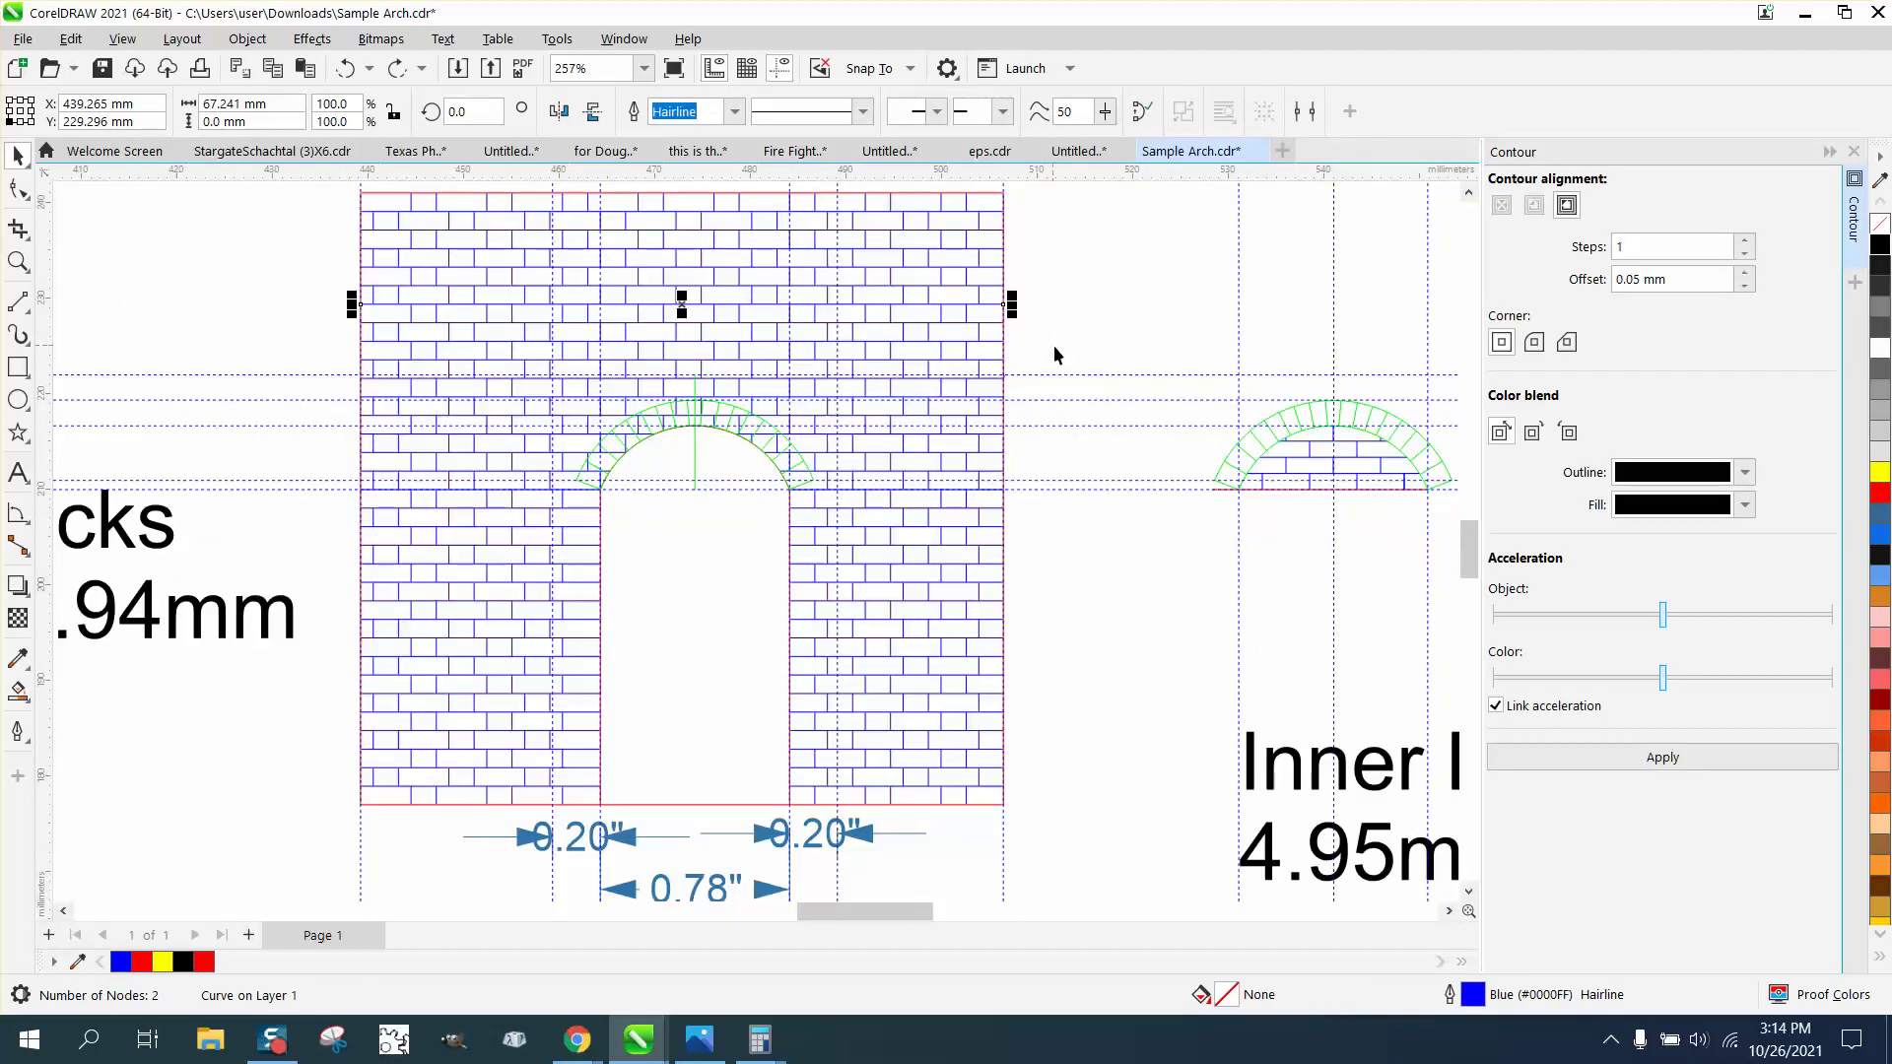
pyautogui.scroll(-1, 1246, 482)
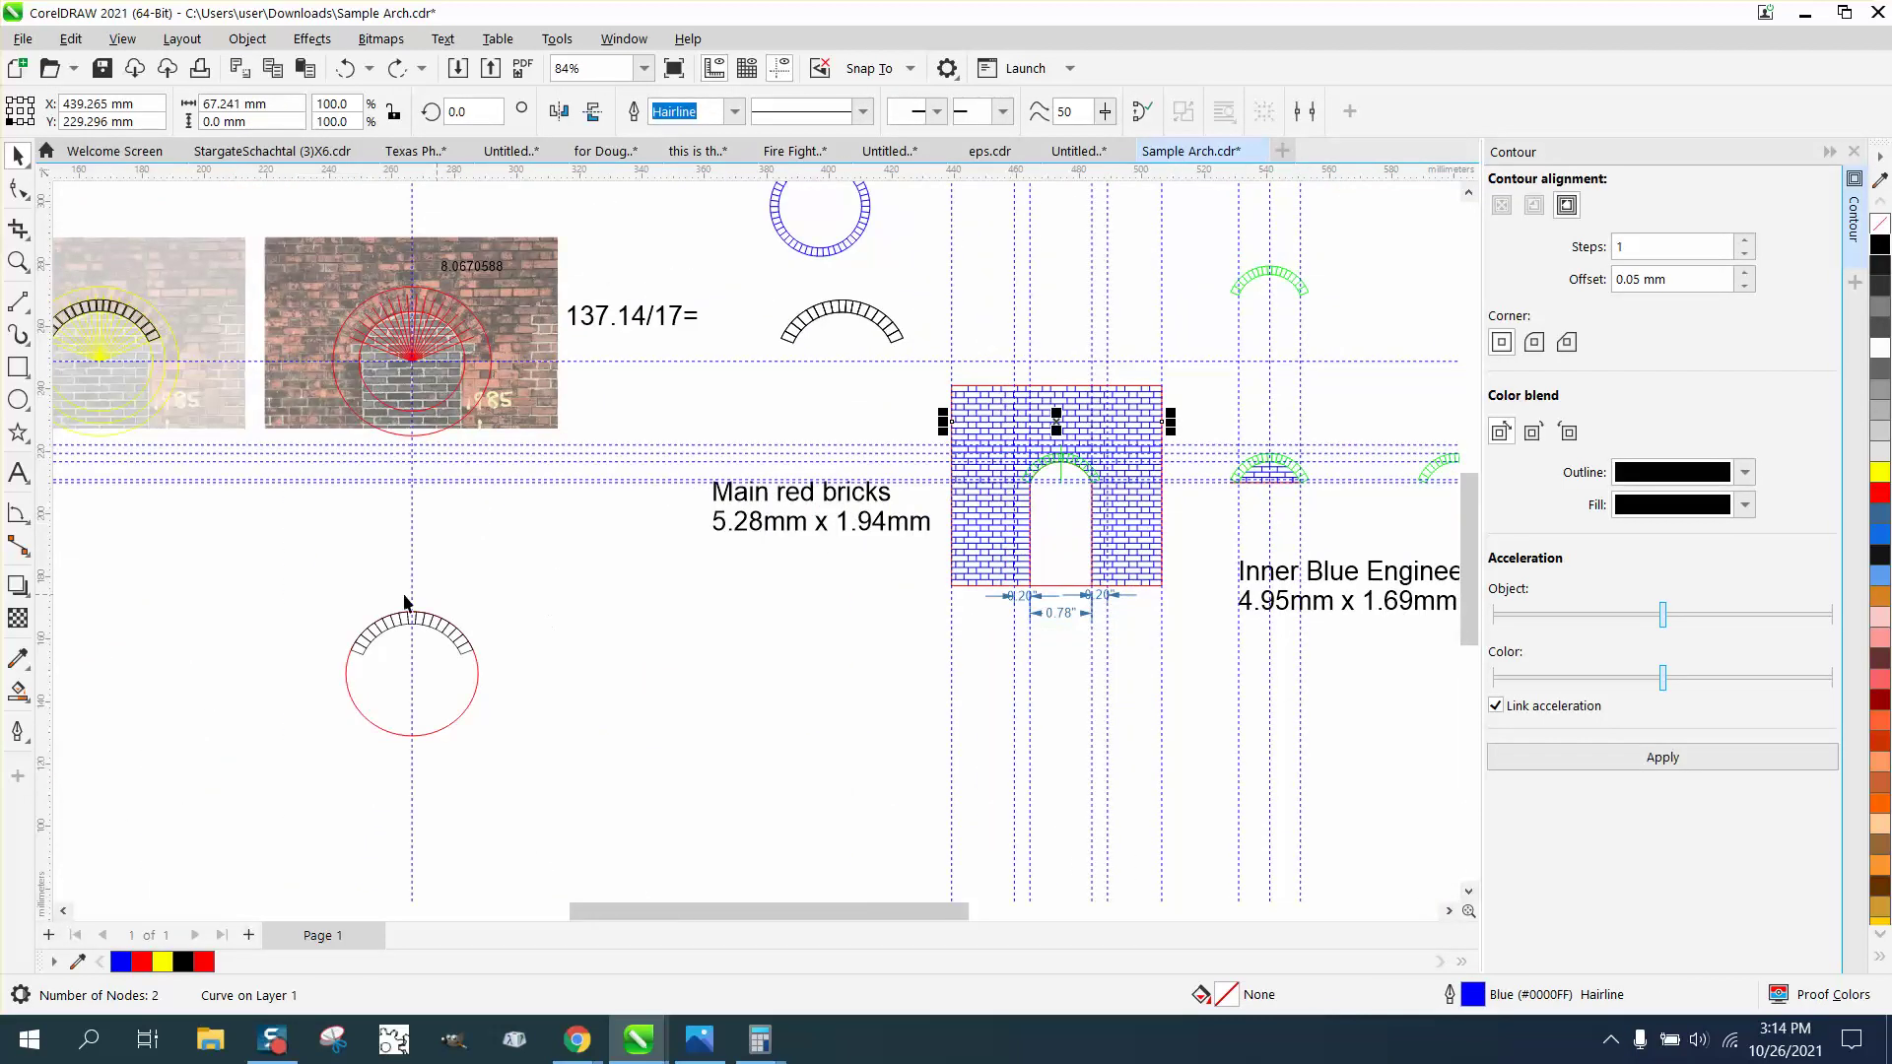
# - Remove the fill from the 17 black brick frames on the red circle and give them a red hairline outline
pyautogui.click(17, 261)
pyautogui.moveTo(317, 585); pyautogui.dragTo(621, 674)
pyautogui.click(18, 155)
pyautogui.moveTo(144, 453); pyautogui.dragTo(992, 709)
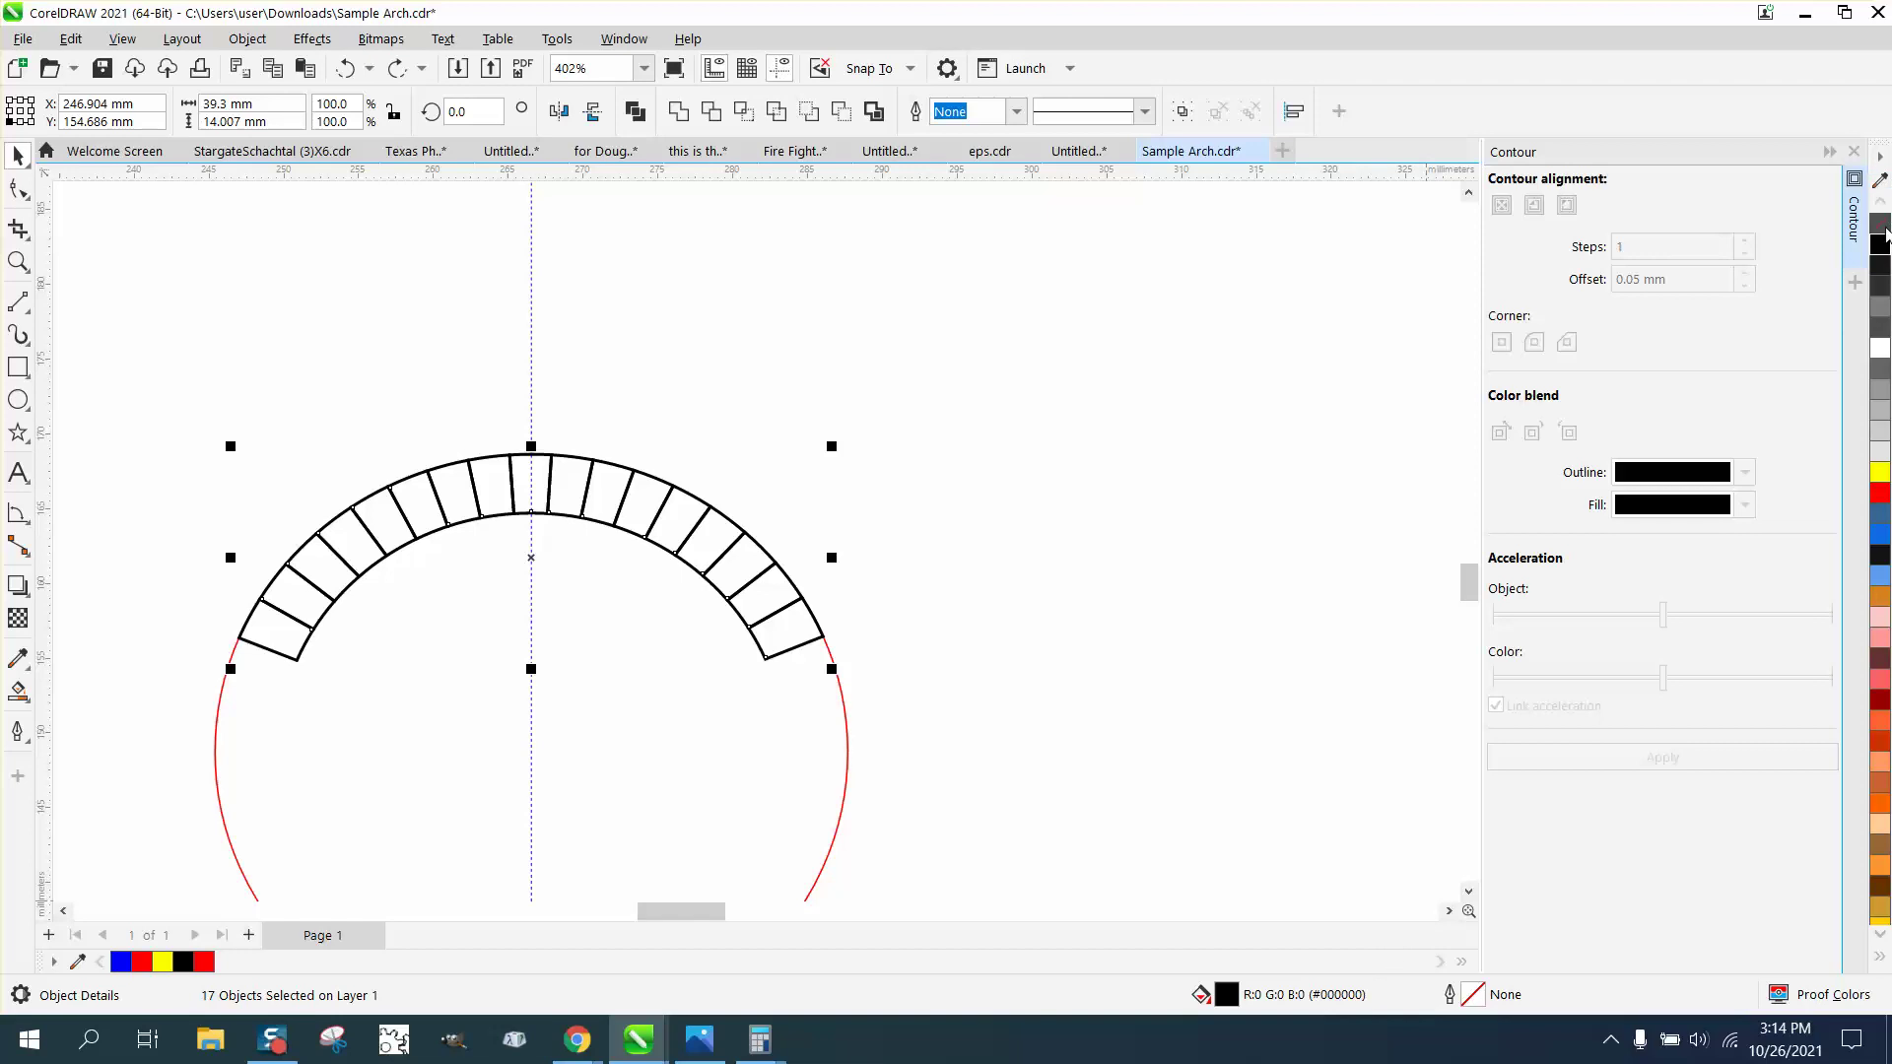
pyautogui.click(1880, 224)
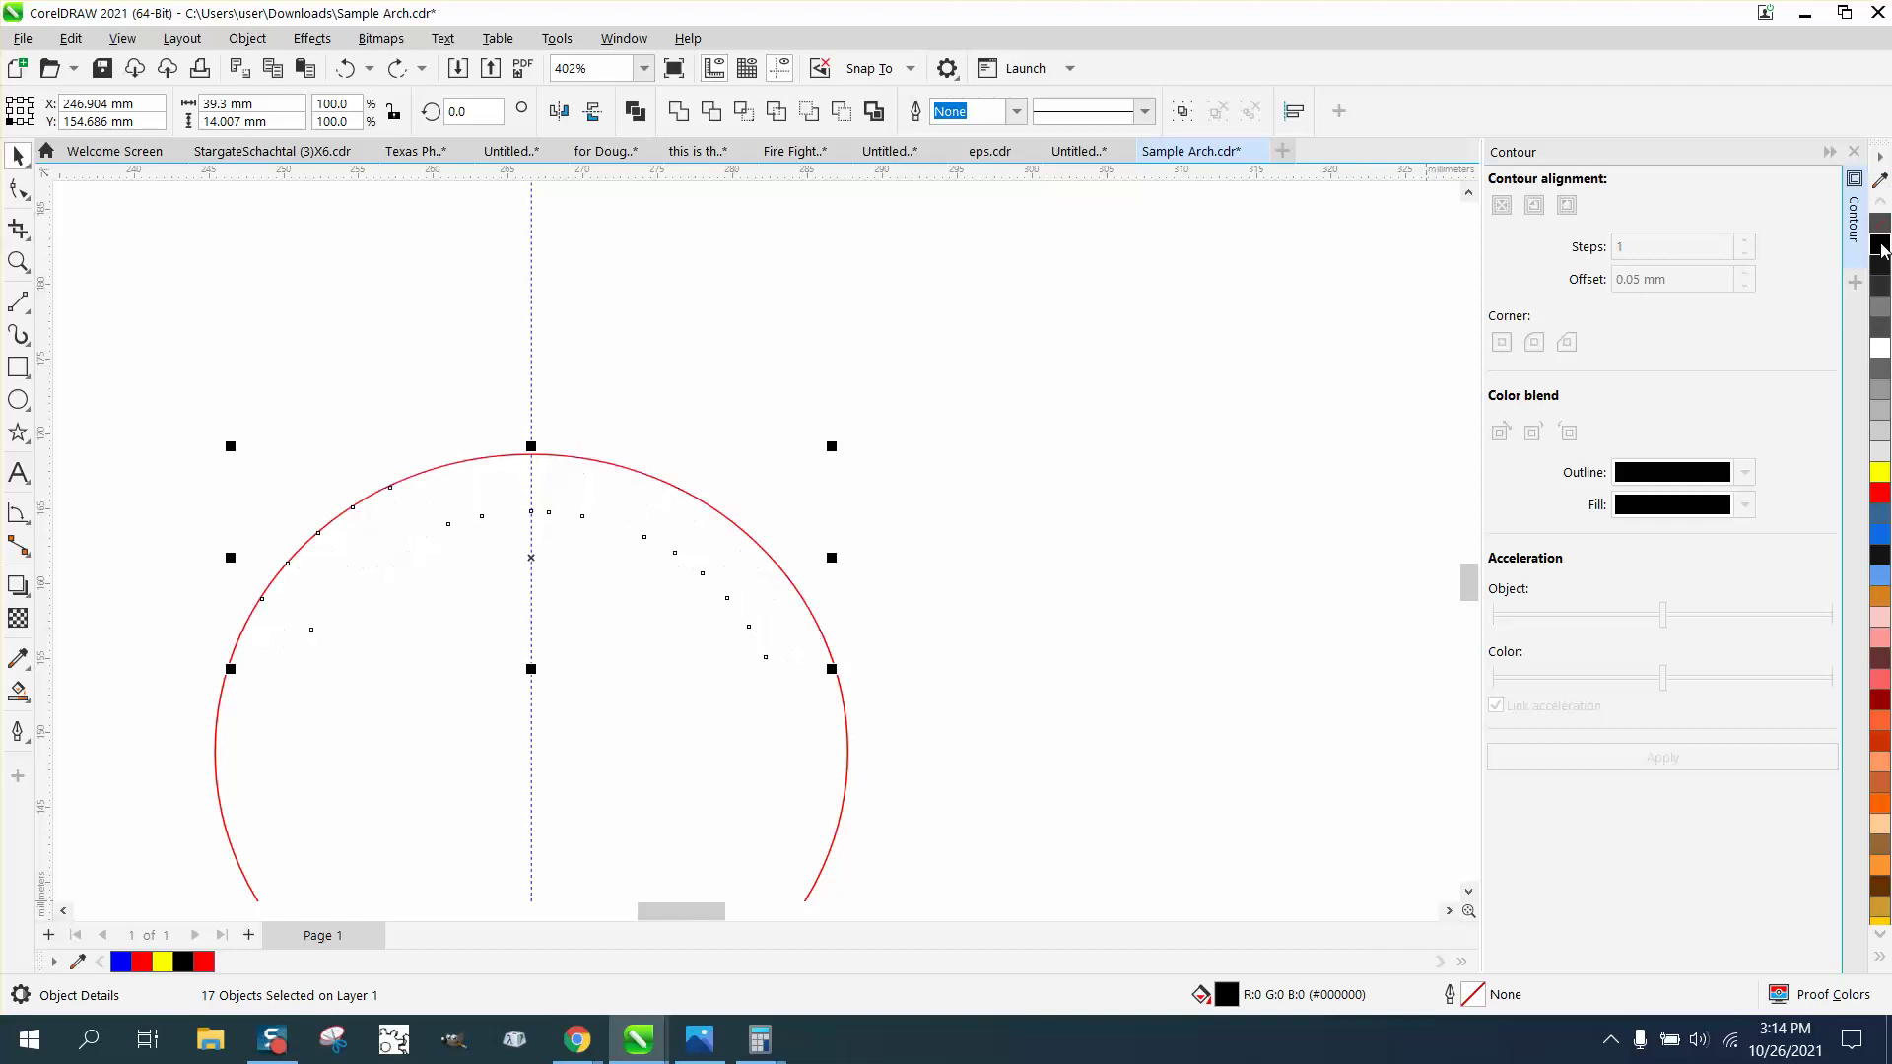
pyautogui.rightClick(1878, 503)
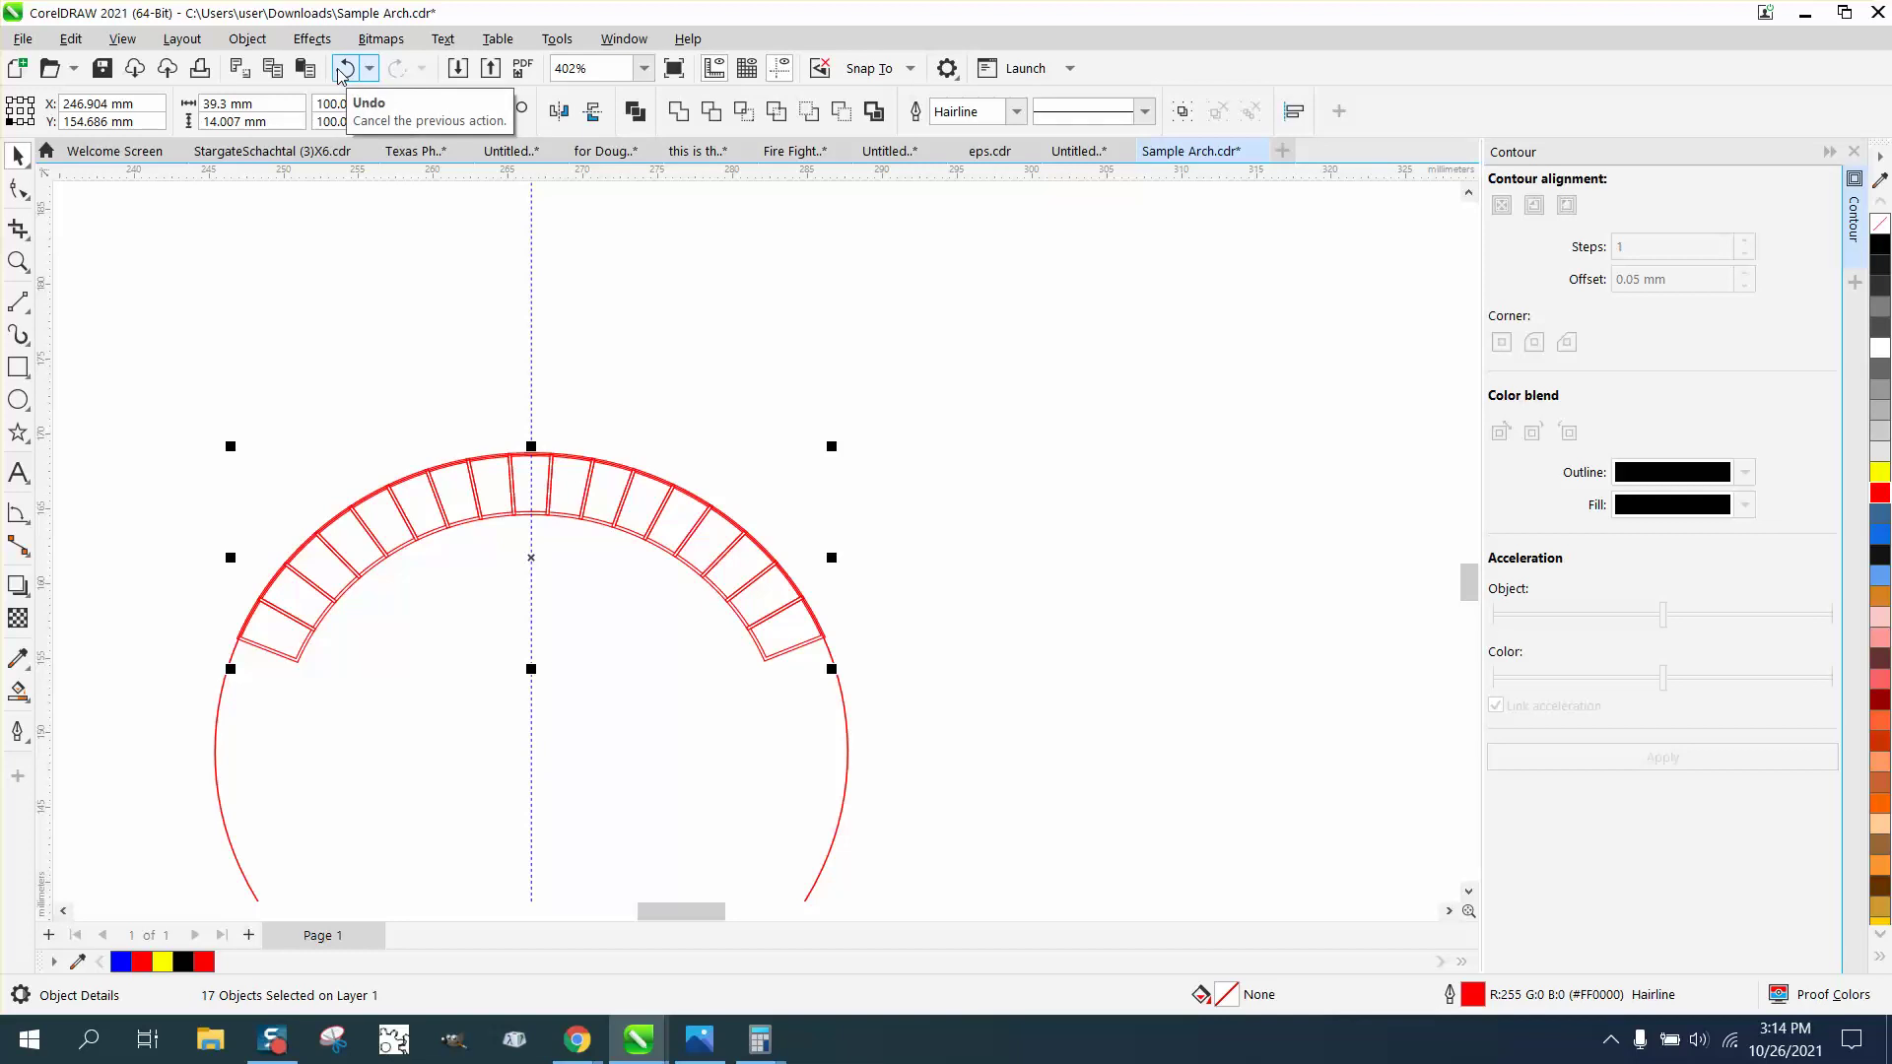
# - Change the outline of the 17 separated bricks in the lower black arch to red
pyautogui.scroll(-5, 887, 424)
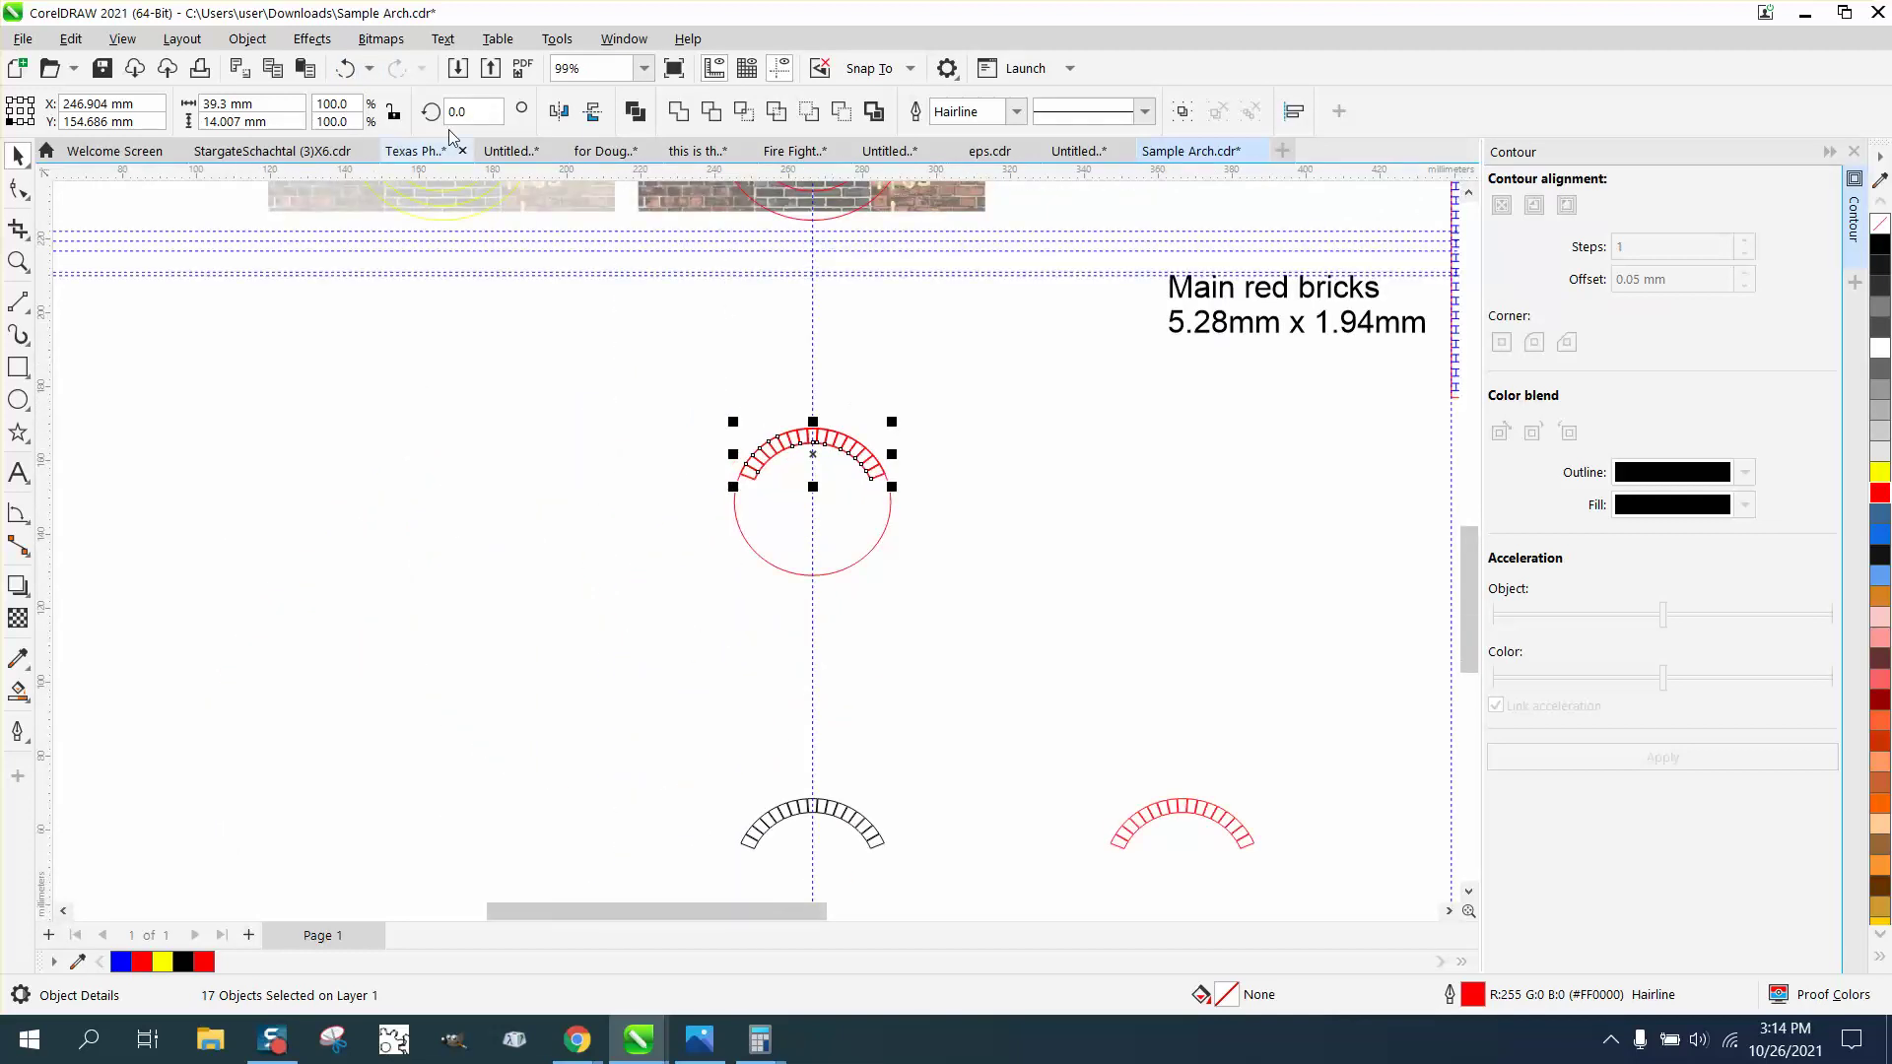
pyautogui.scroll(-1, 775, 407)
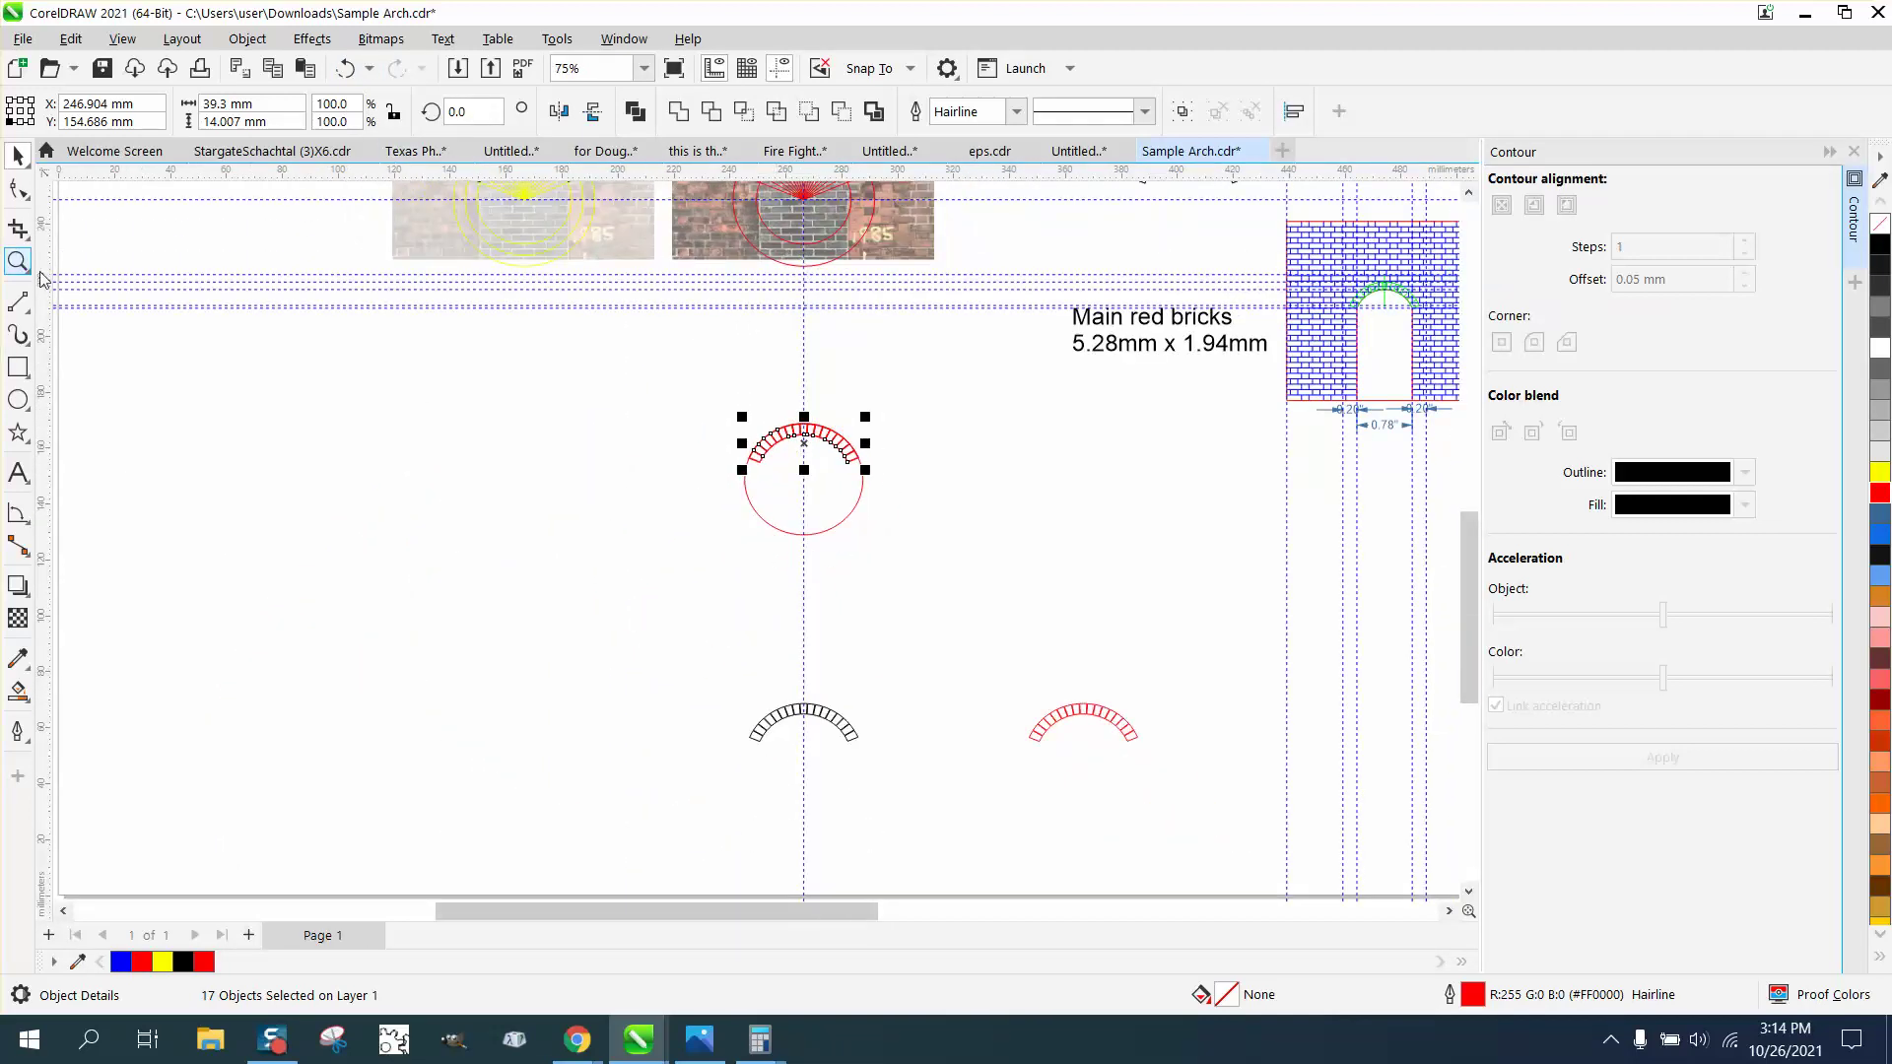
pyautogui.moveTo(753, 704); pyautogui.dragTo(923, 782)
pyautogui.press('space')
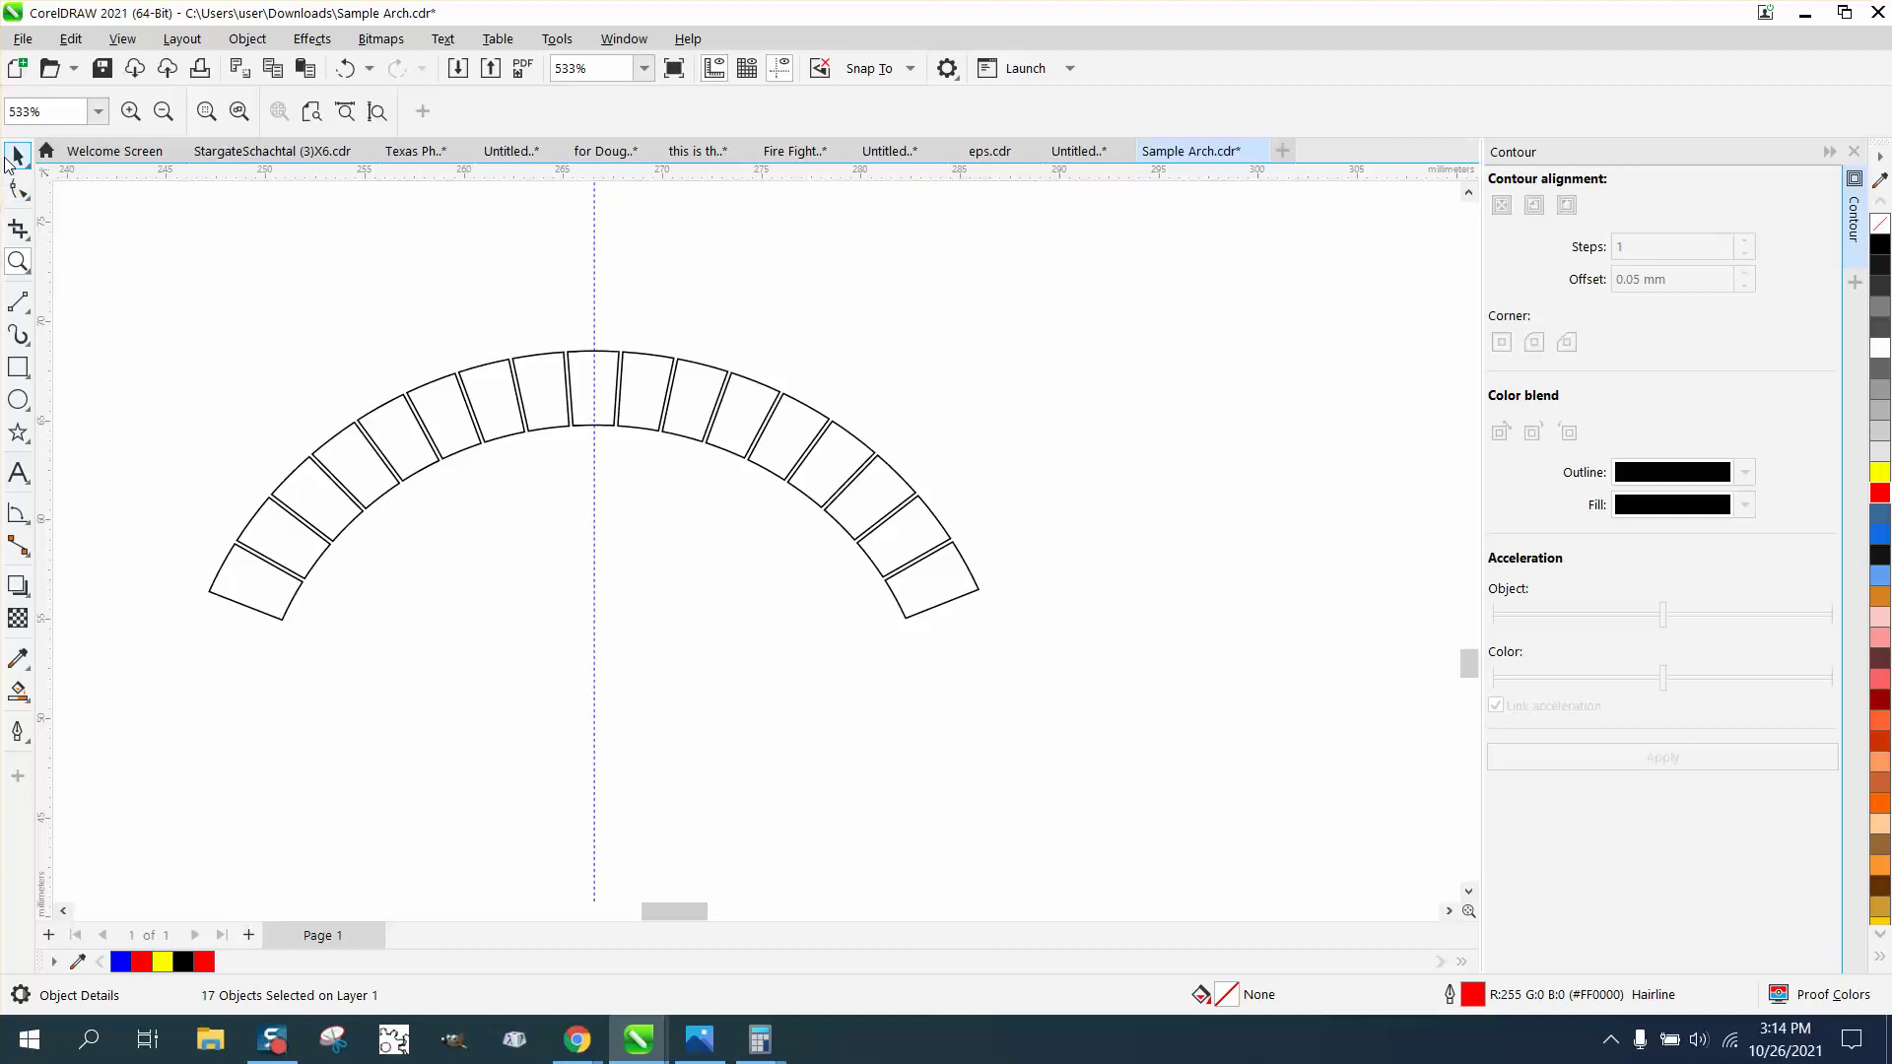
pyautogui.moveTo(1041, 623); pyautogui.dragTo(1042, 622)
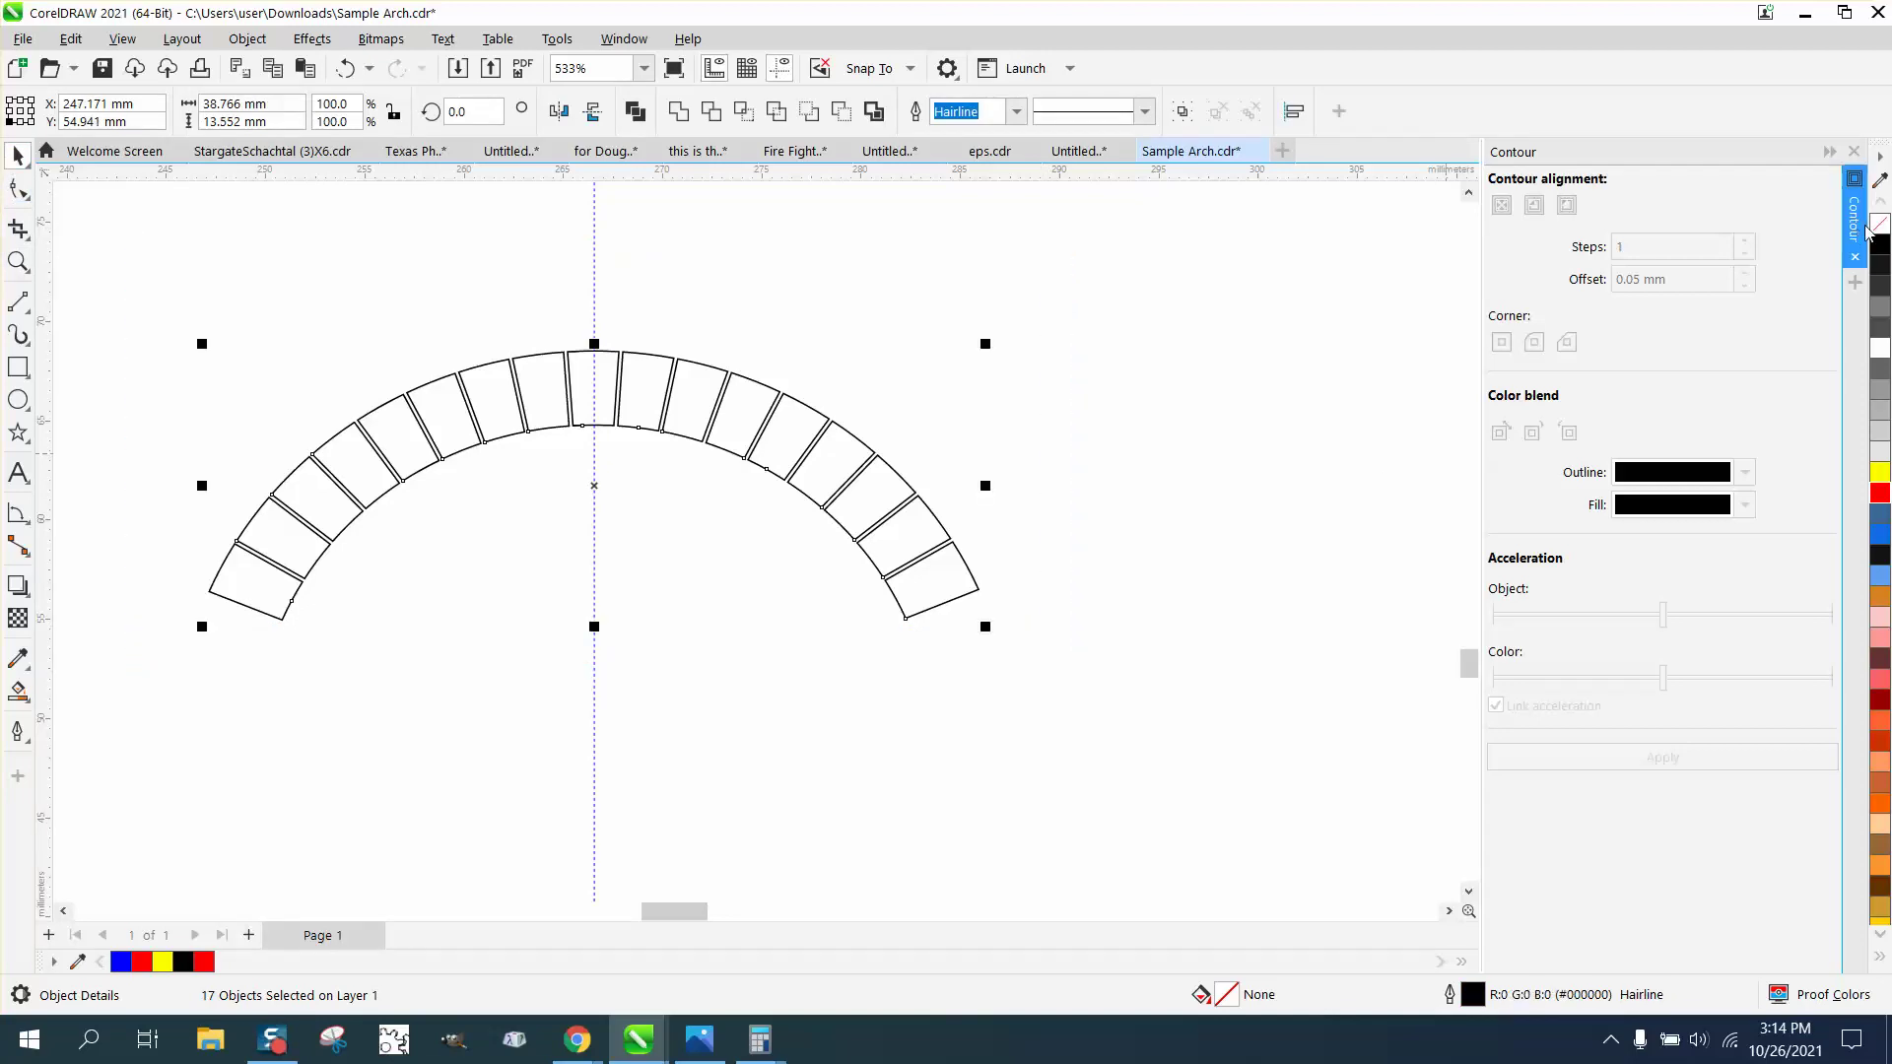
pyautogui.rightClick(1881, 496)
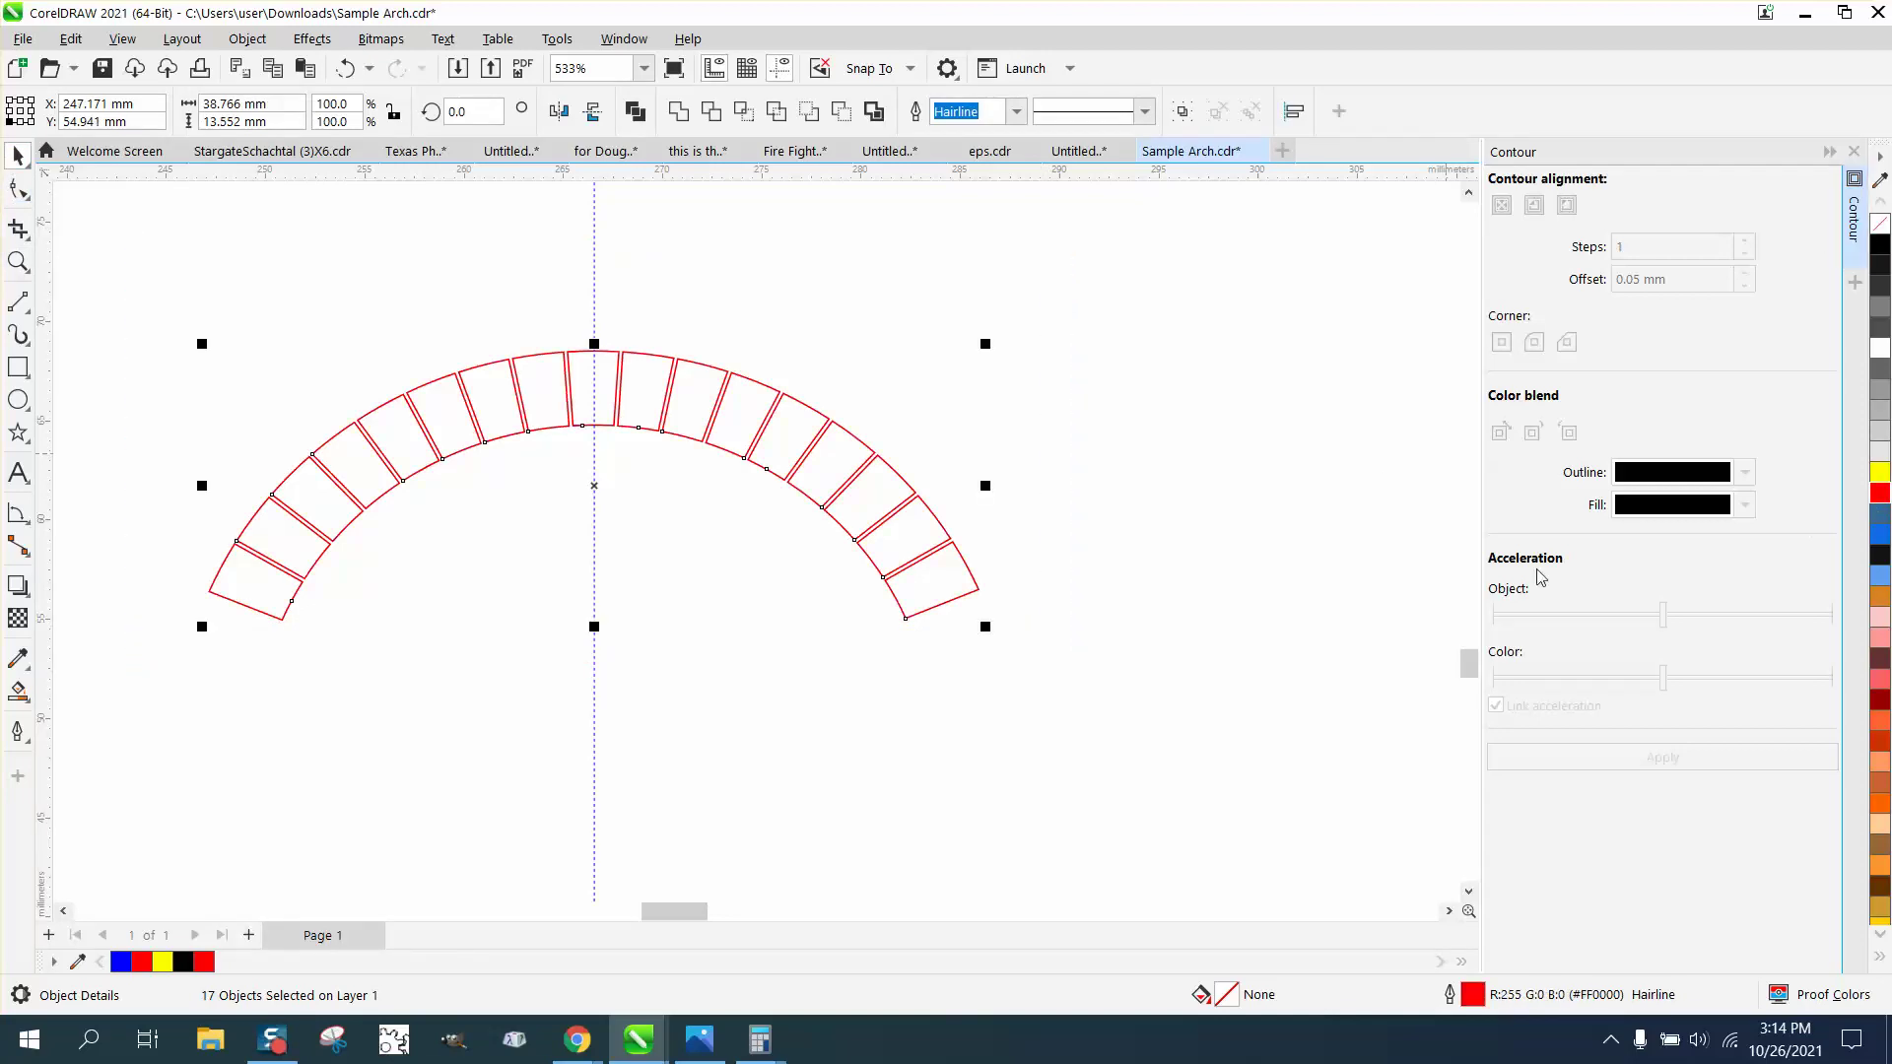
# - Move the 17 separated red bricks 100 mm up onto the double-outlined arch on the red circle
pyautogui.scroll(-3, 951, 604)
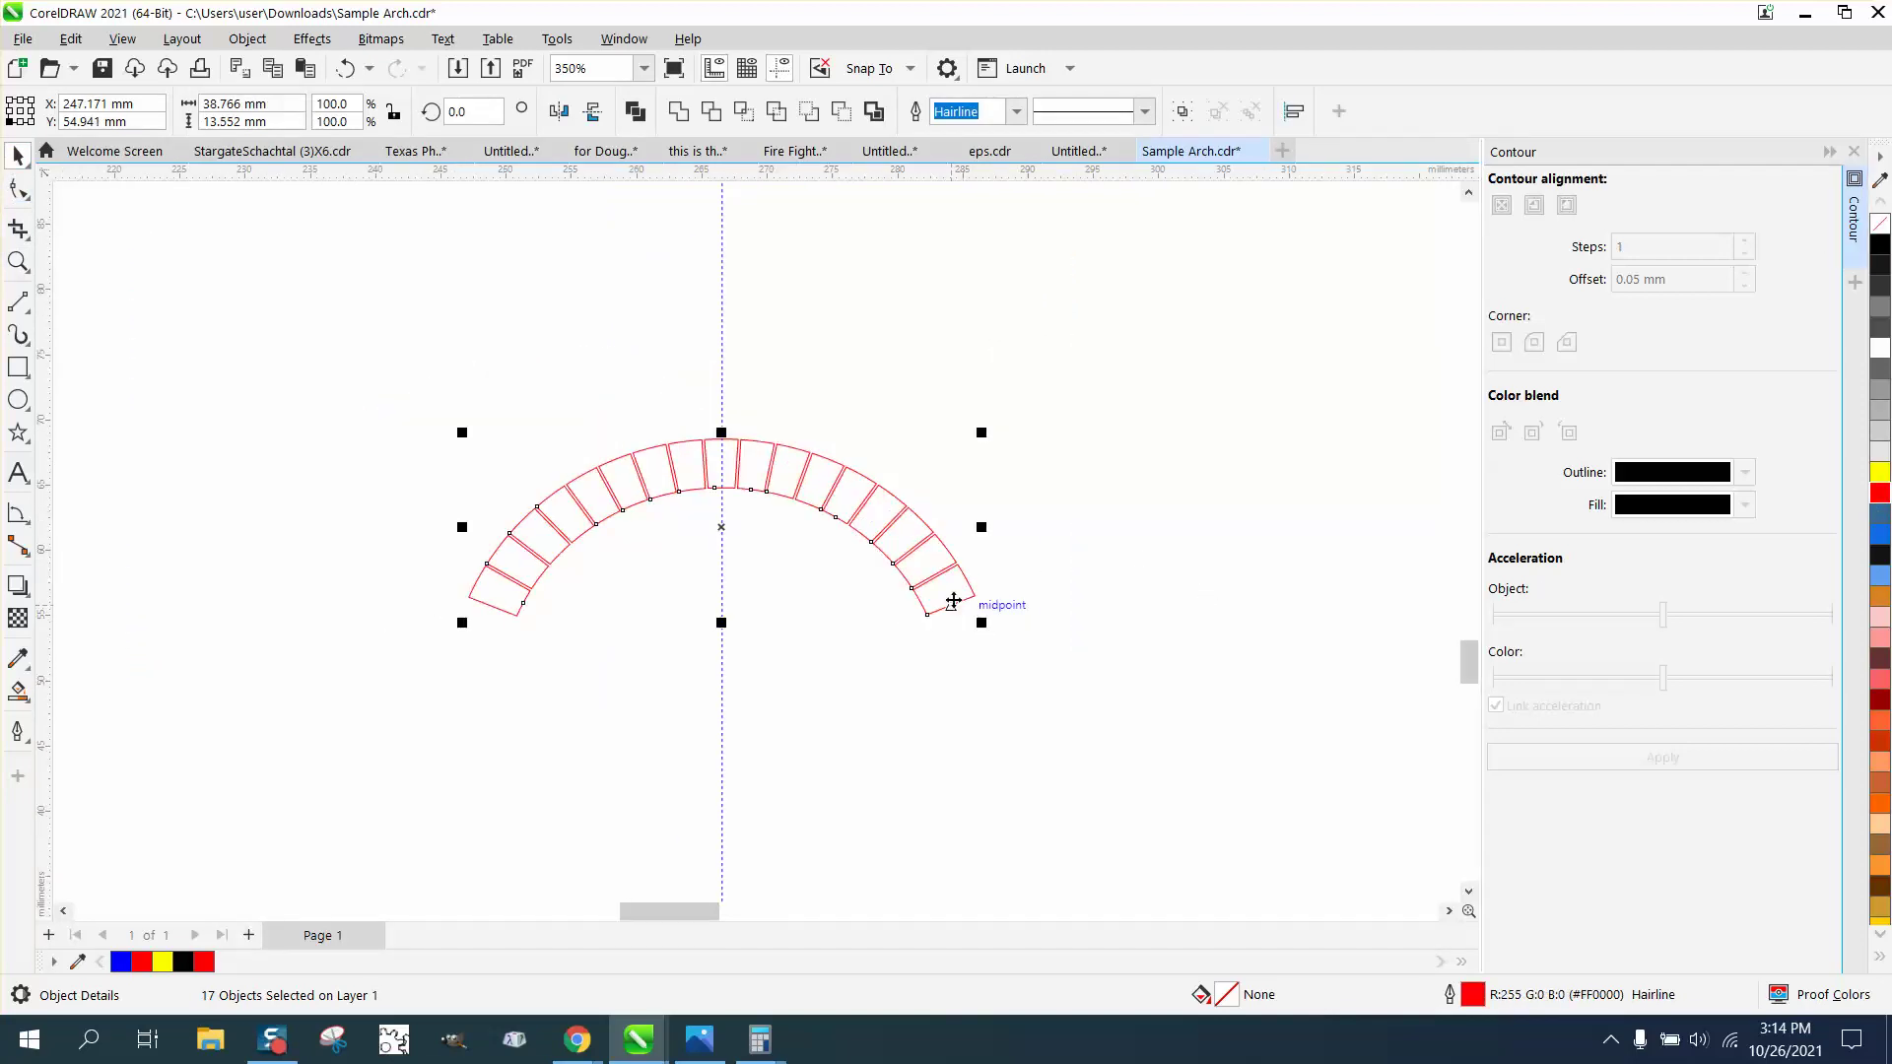
pyautogui.scroll(-3, 810, 545)
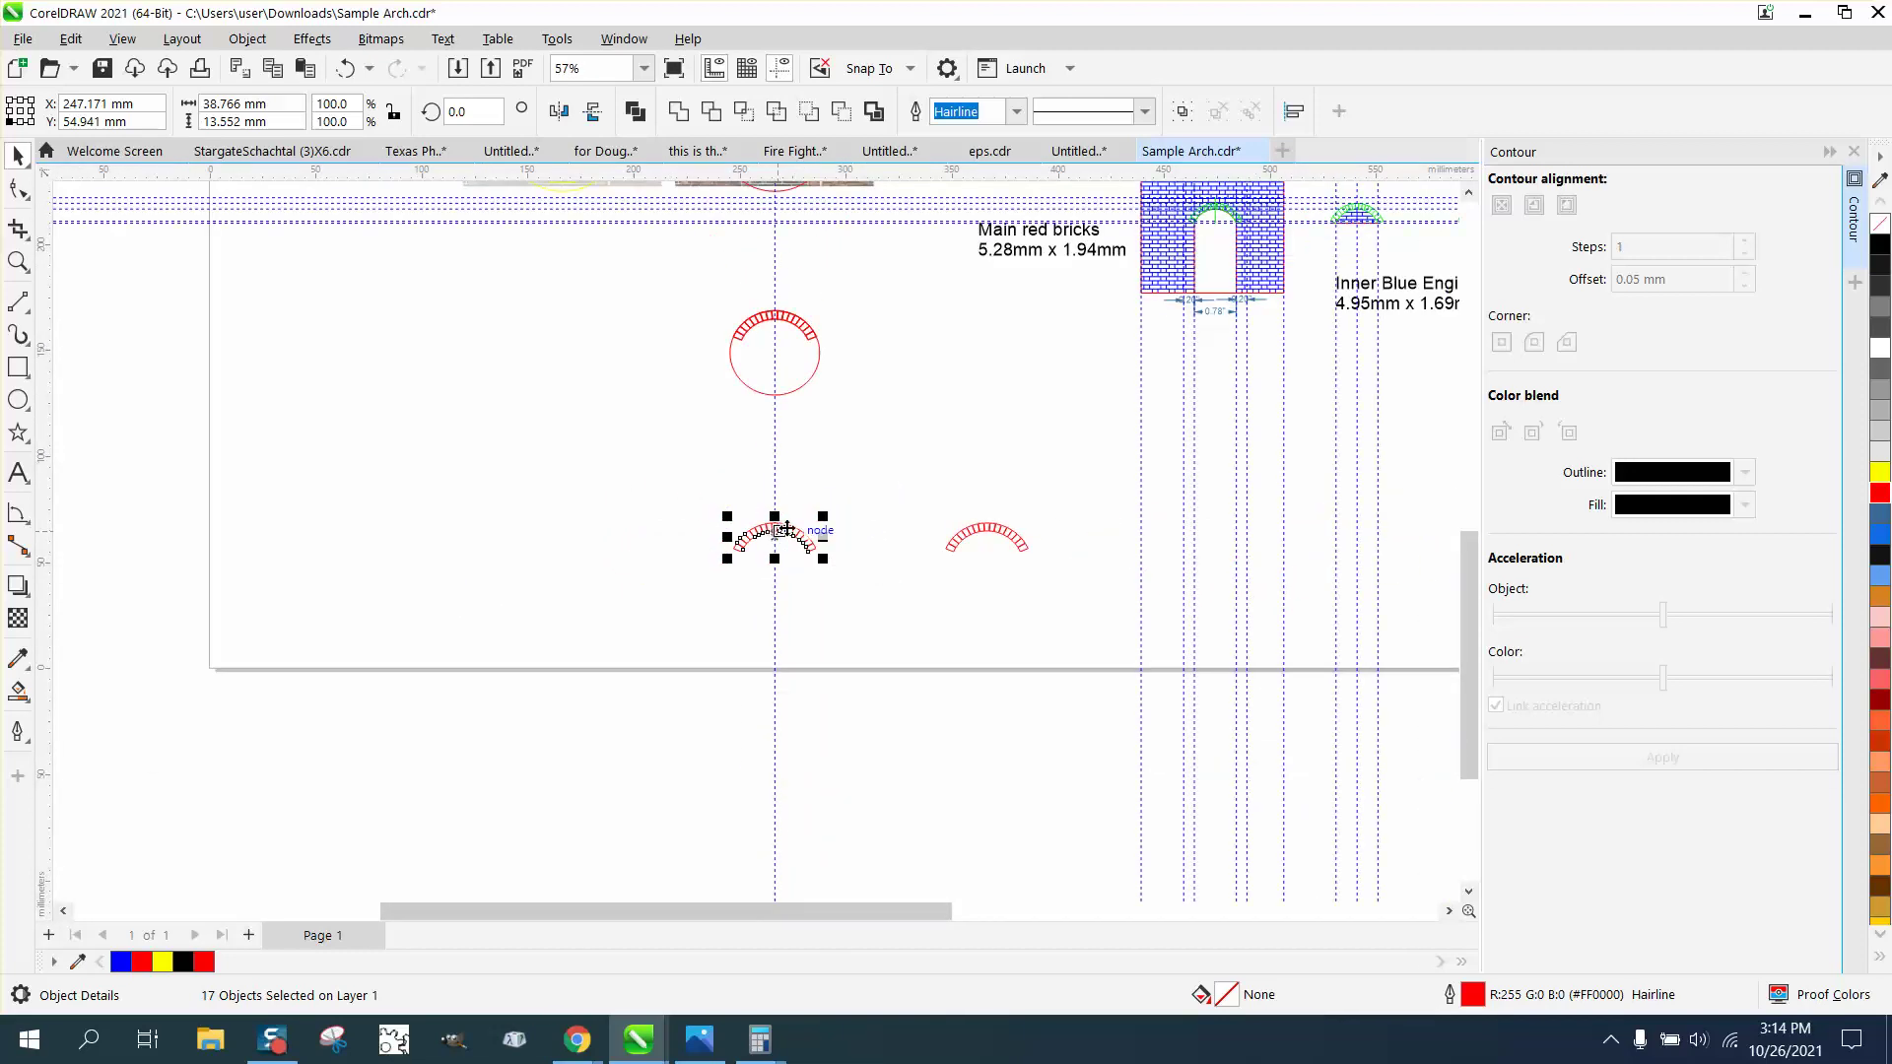
pyautogui.hotkey('shift', 'Up')
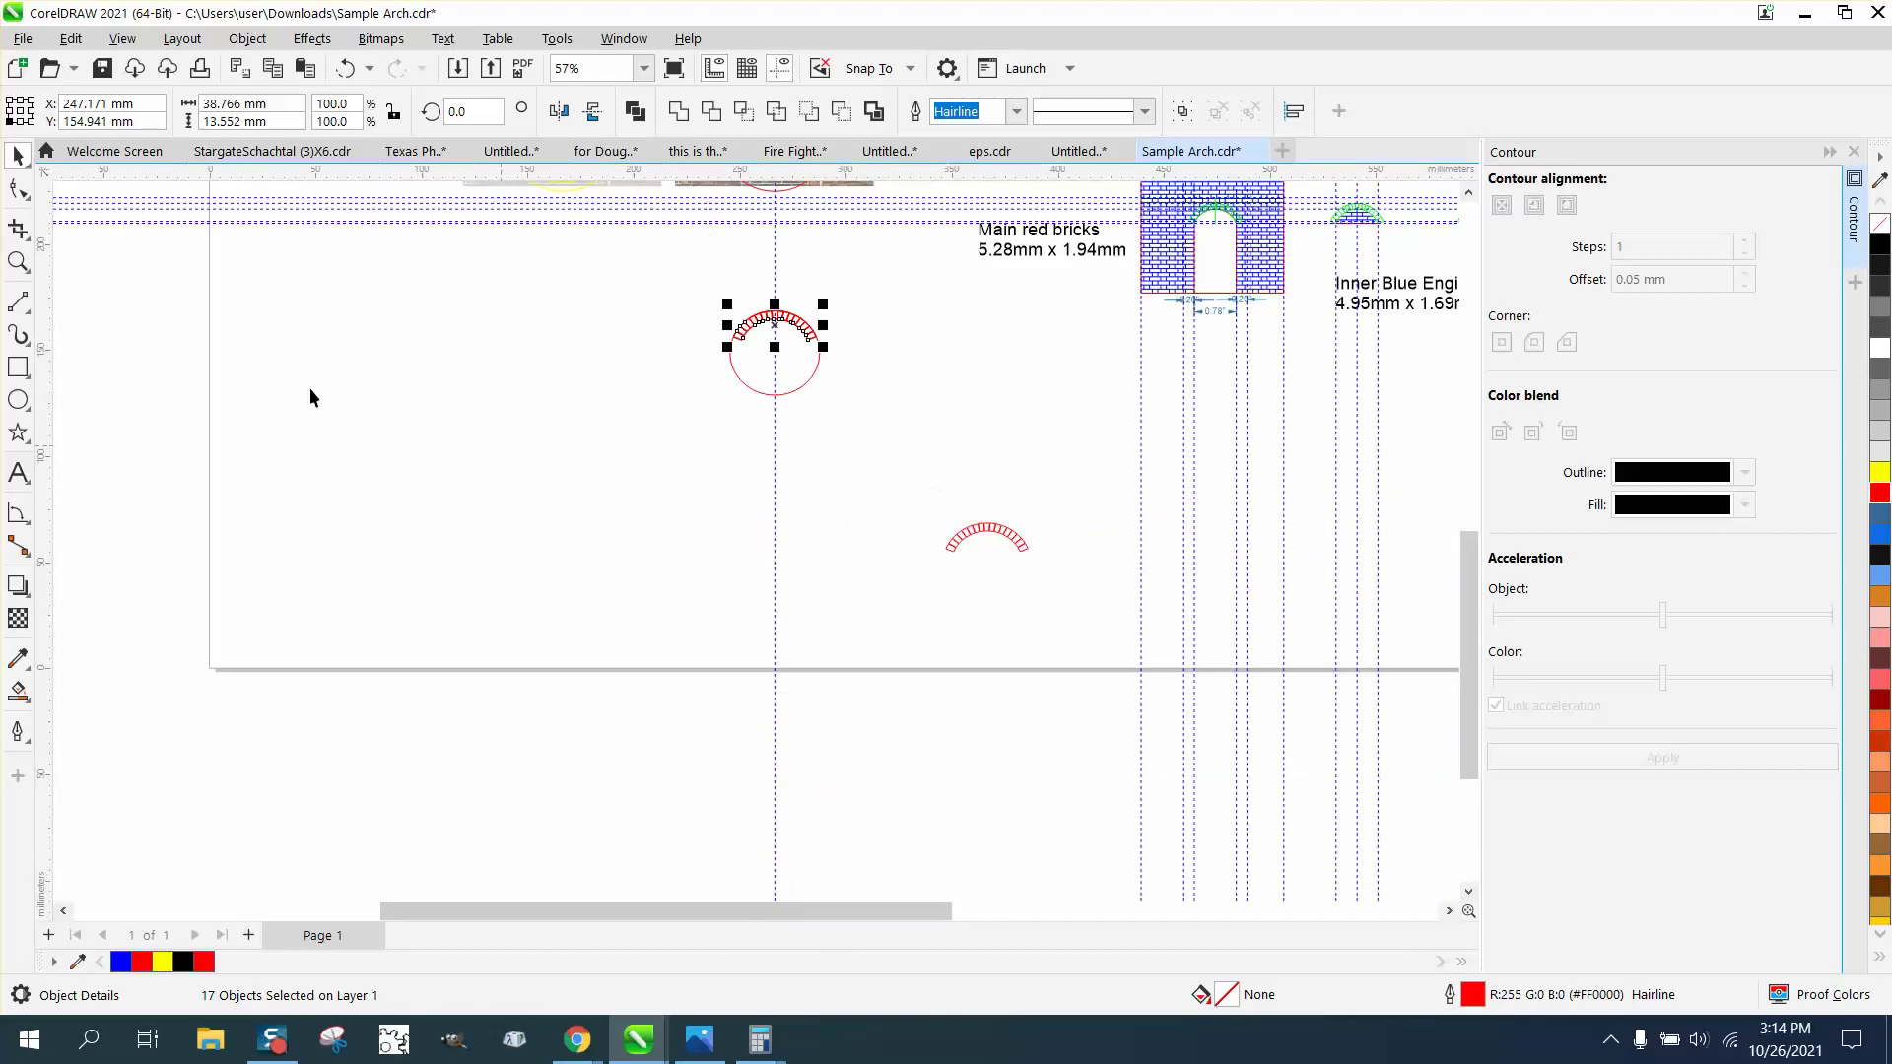
pyautogui.click(17, 264)
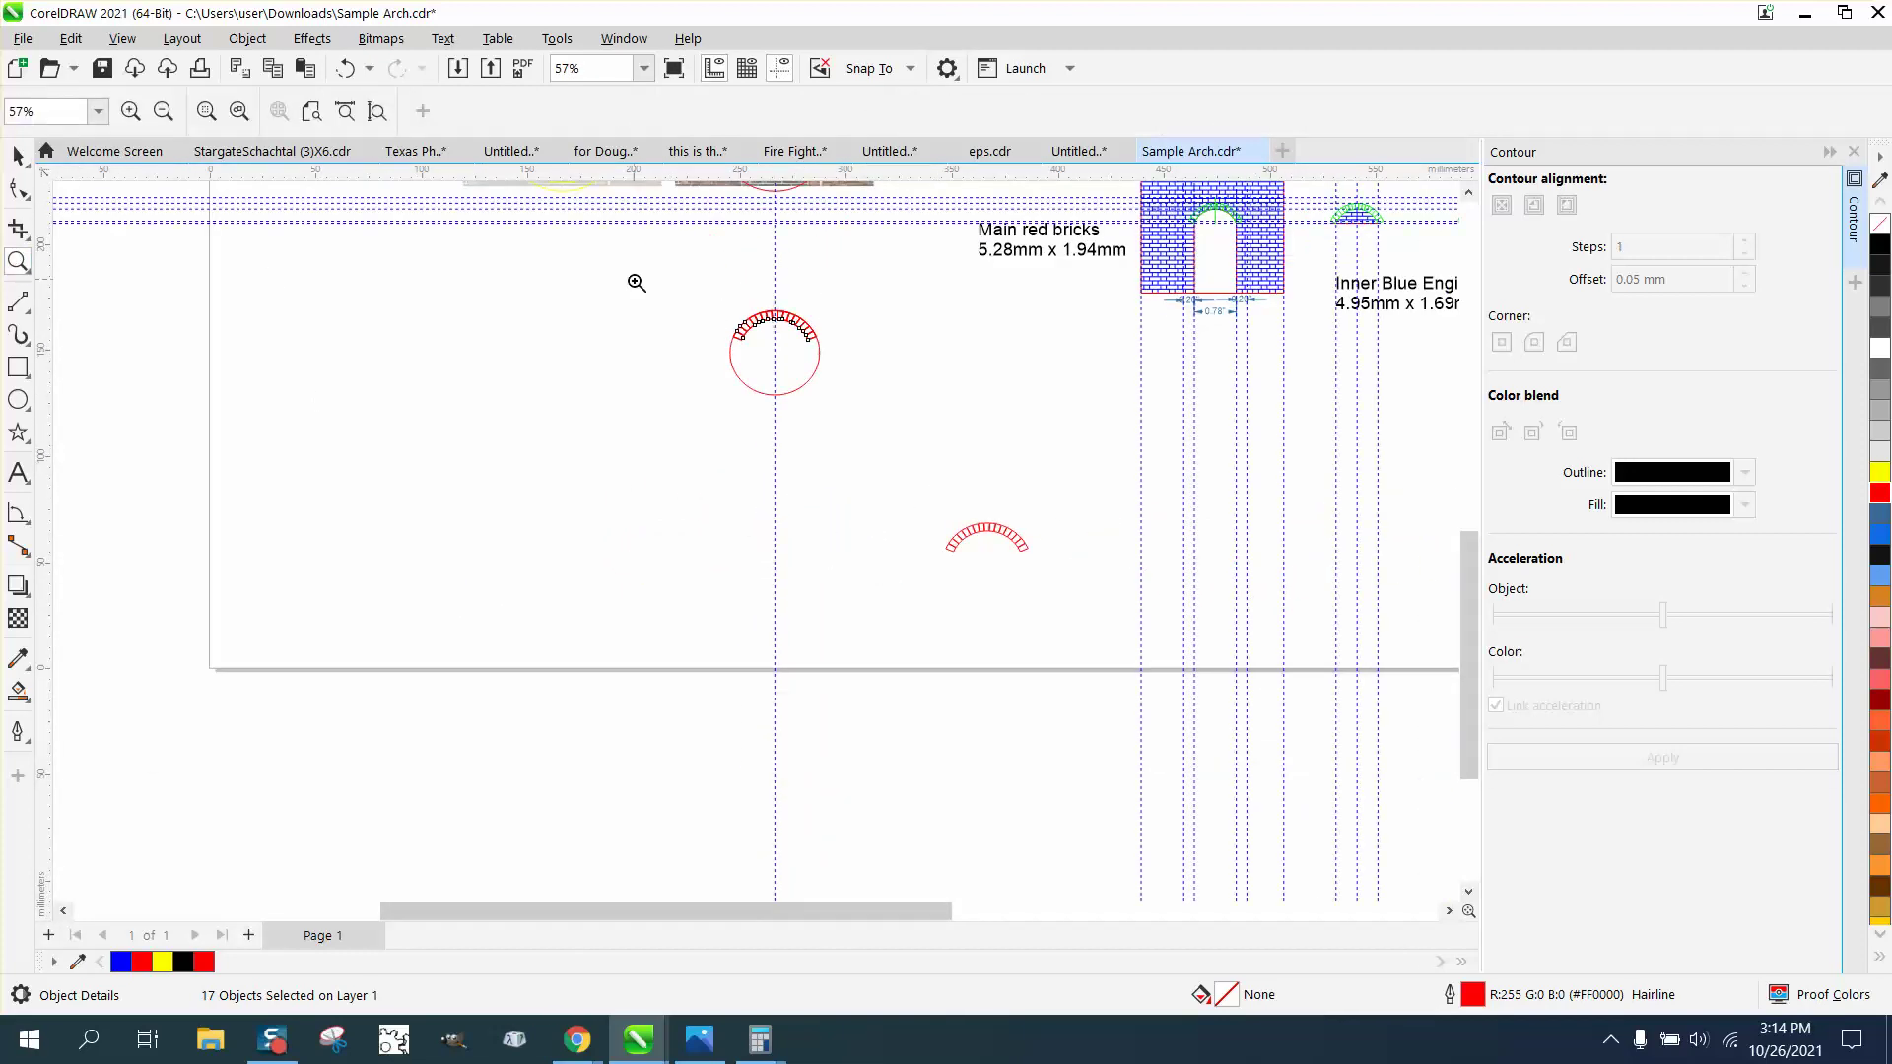
pyautogui.moveTo(706, 292); pyautogui.dragTo(915, 399)
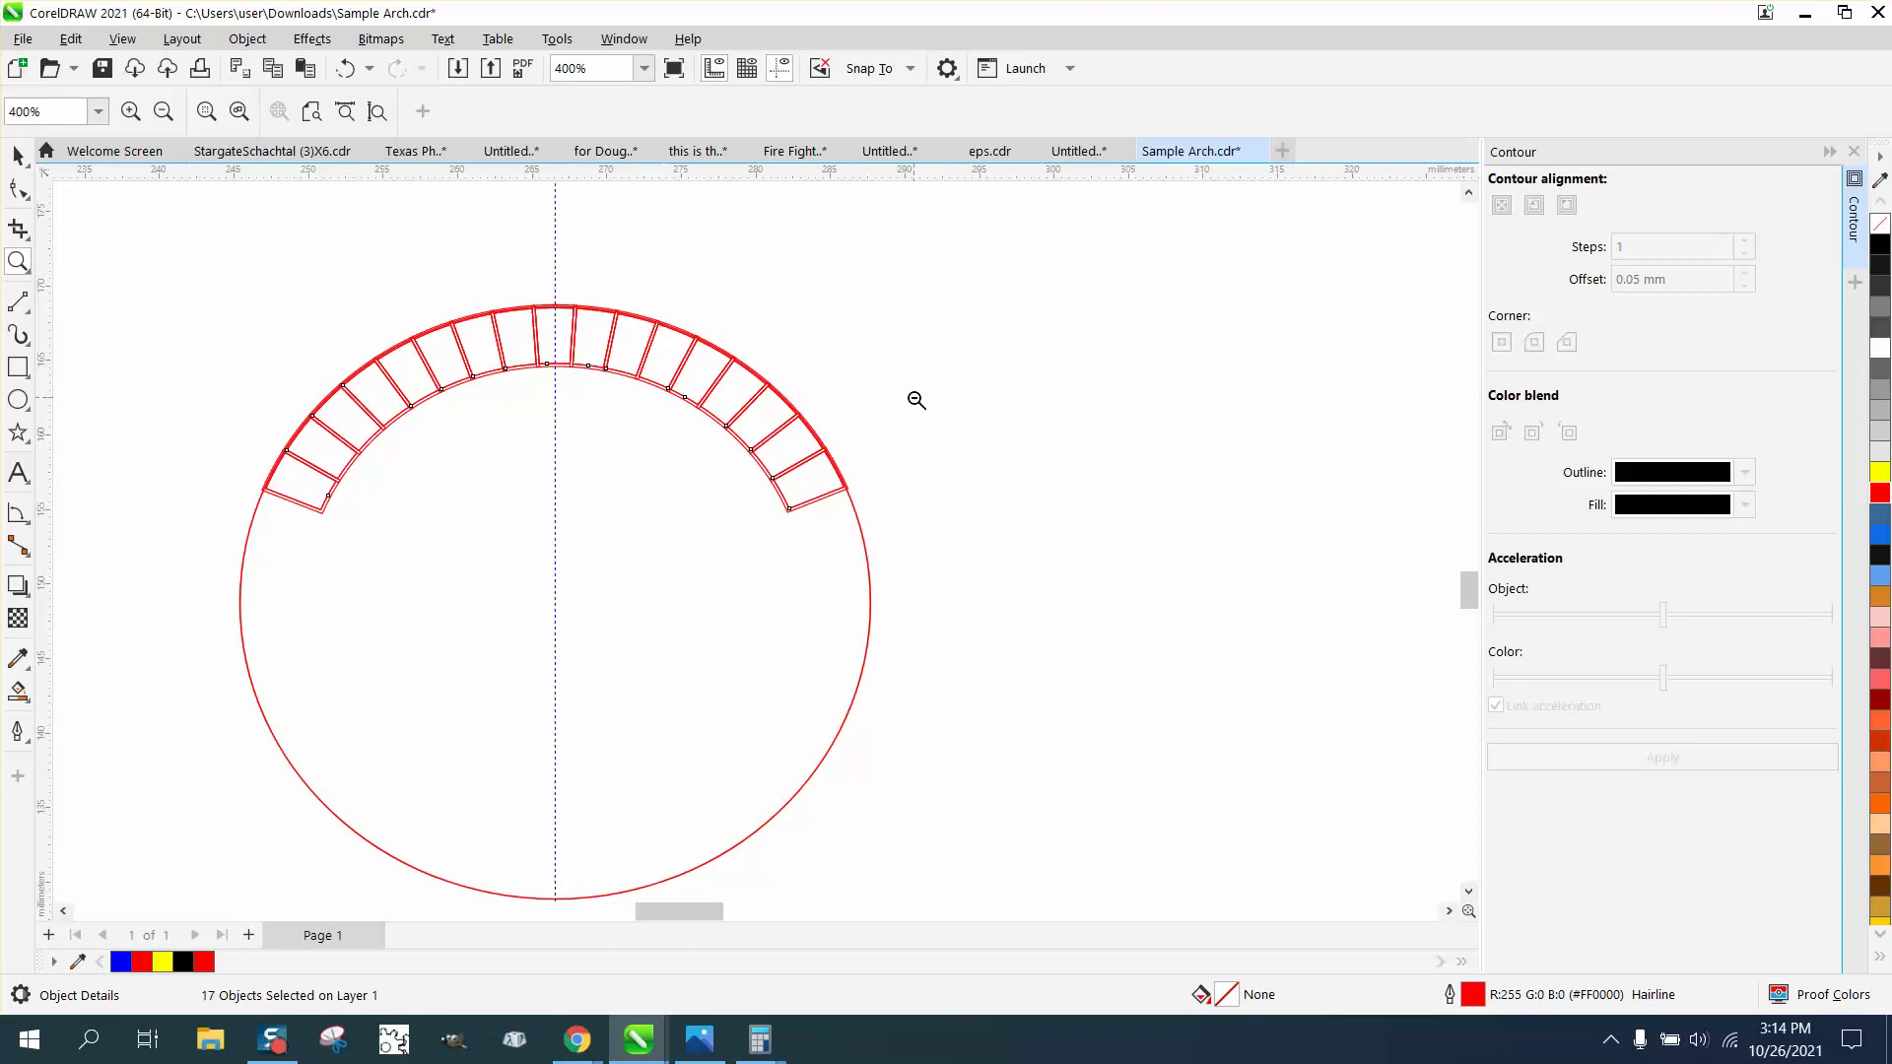